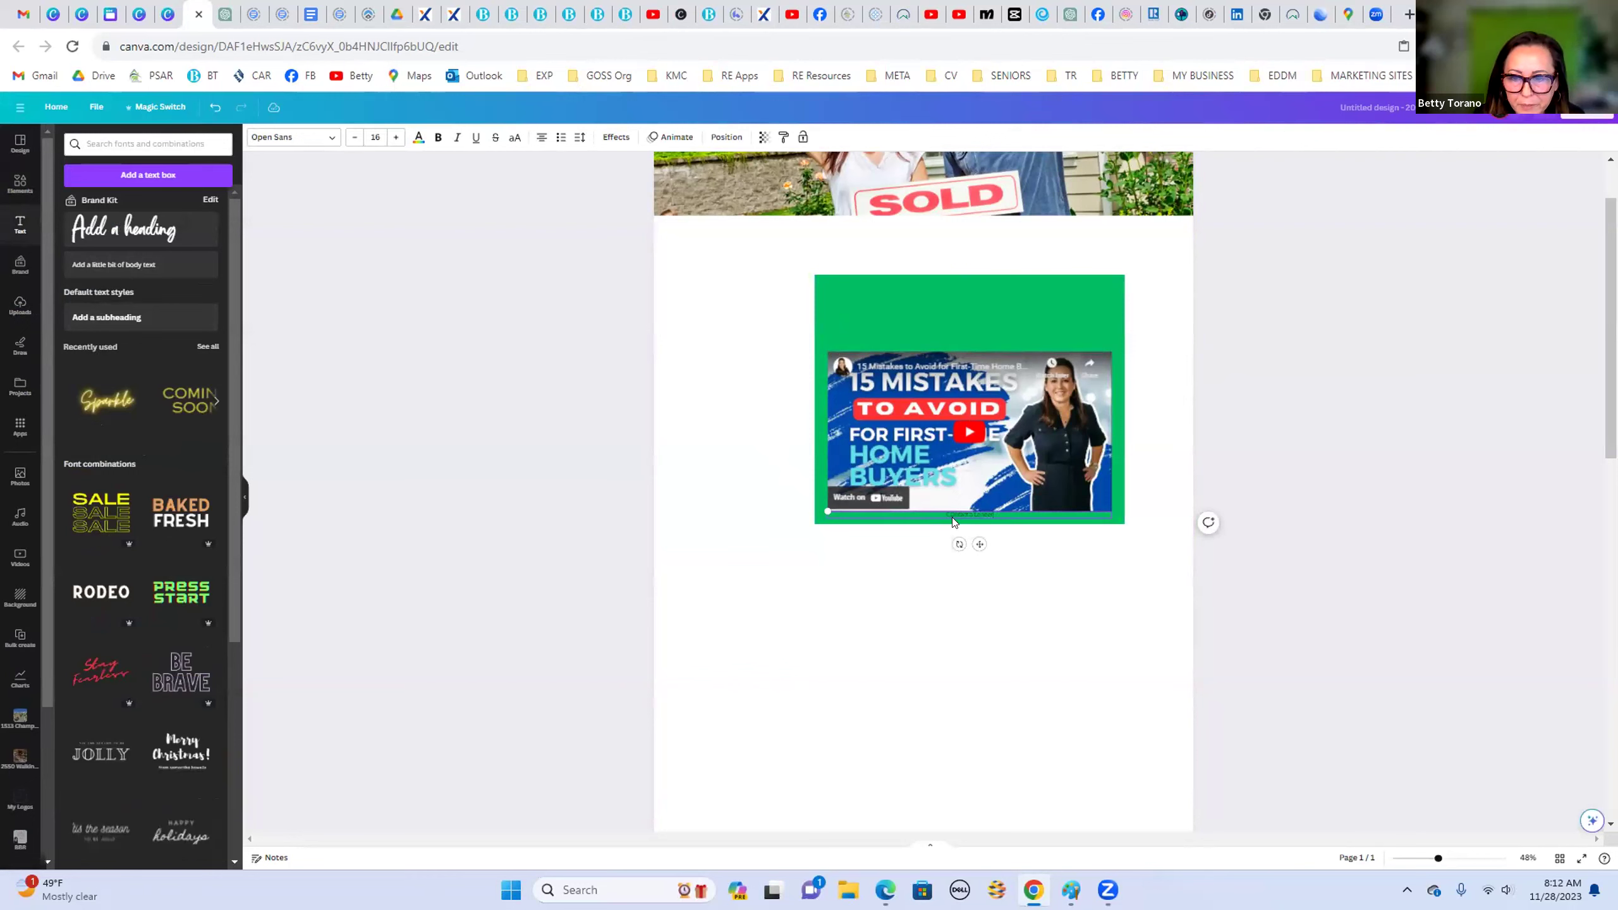
Step: Increase the font size of the small "COntact a Lender" text to 32
{"action": "triple_click", "coordinate": [977, 512]}
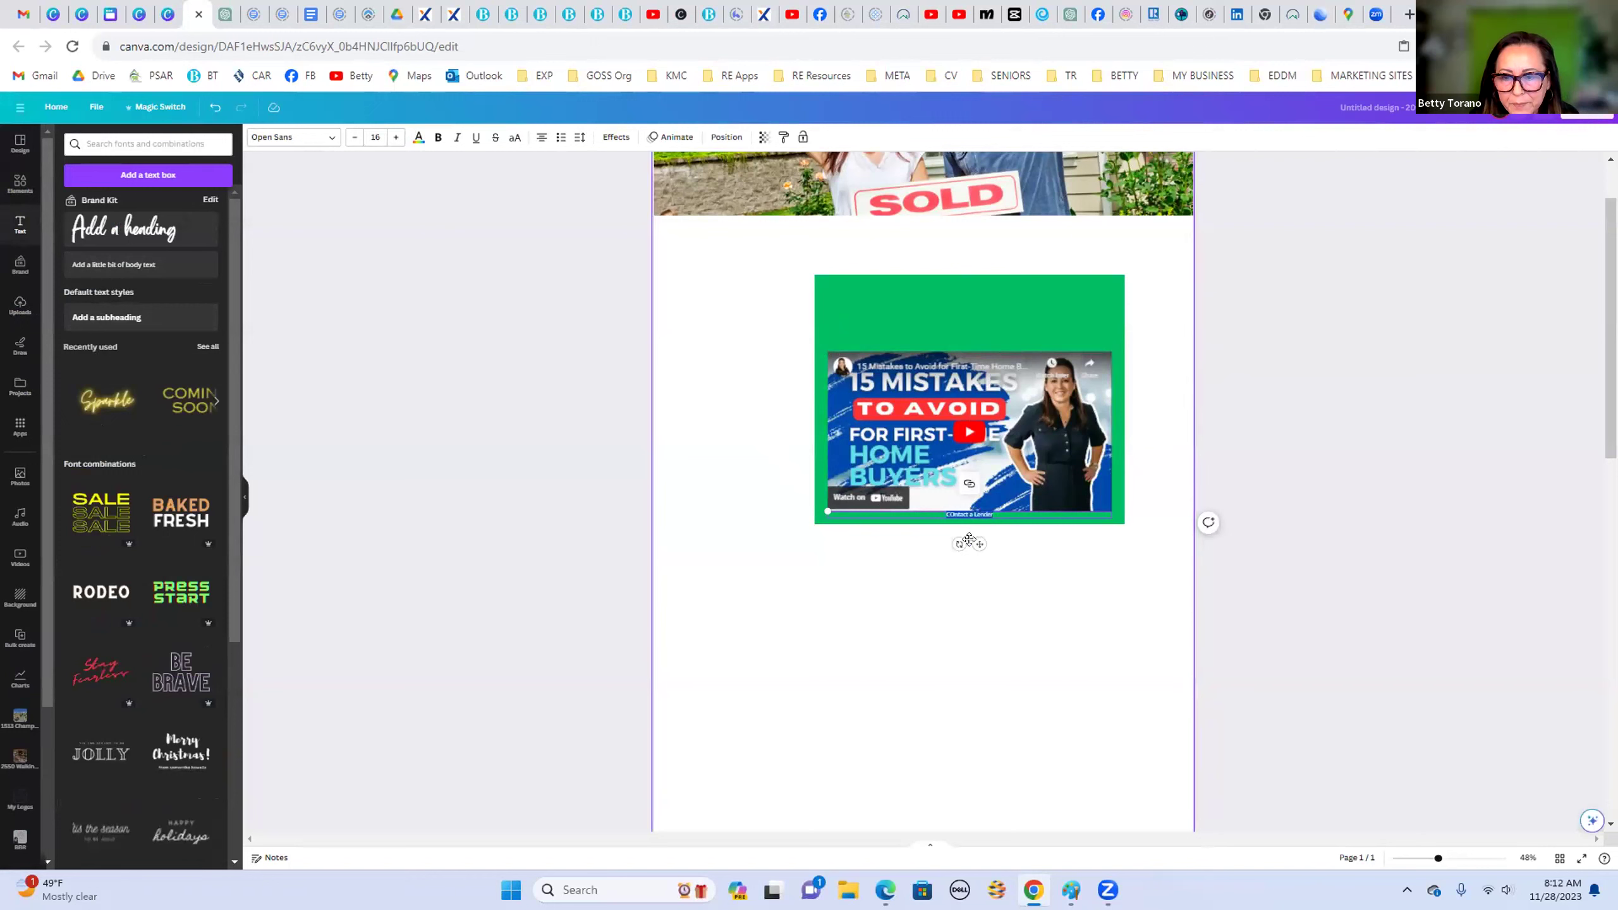
{"action": "left_click", "coordinate": [396, 138]}
{"action": "left_click", "coordinate": [396, 138]}
{"action": "left_click", "coordinate": [396, 138]}
{"action": "left_click", "coordinate": [397, 138]}
{"action": "left_click", "coordinate": [397, 137]}
{"action": "left_click", "coordinate": [396, 138]}
{"action": "left_click", "coordinate": [396, 138]}
{"action": "left_click", "coordinate": [396, 138]}
{"action": "left_click", "coordinate": [396, 138]}
{"action": "left_click", "coordinate": [396, 138]}
{"action": "left_click", "coordinate": [396, 138]}
{"action": "left_click", "coordinate": [396, 138]}
{"action": "left_click", "coordinate": [396, 138]}
{"action": "left_click", "coordinate": [397, 138]}
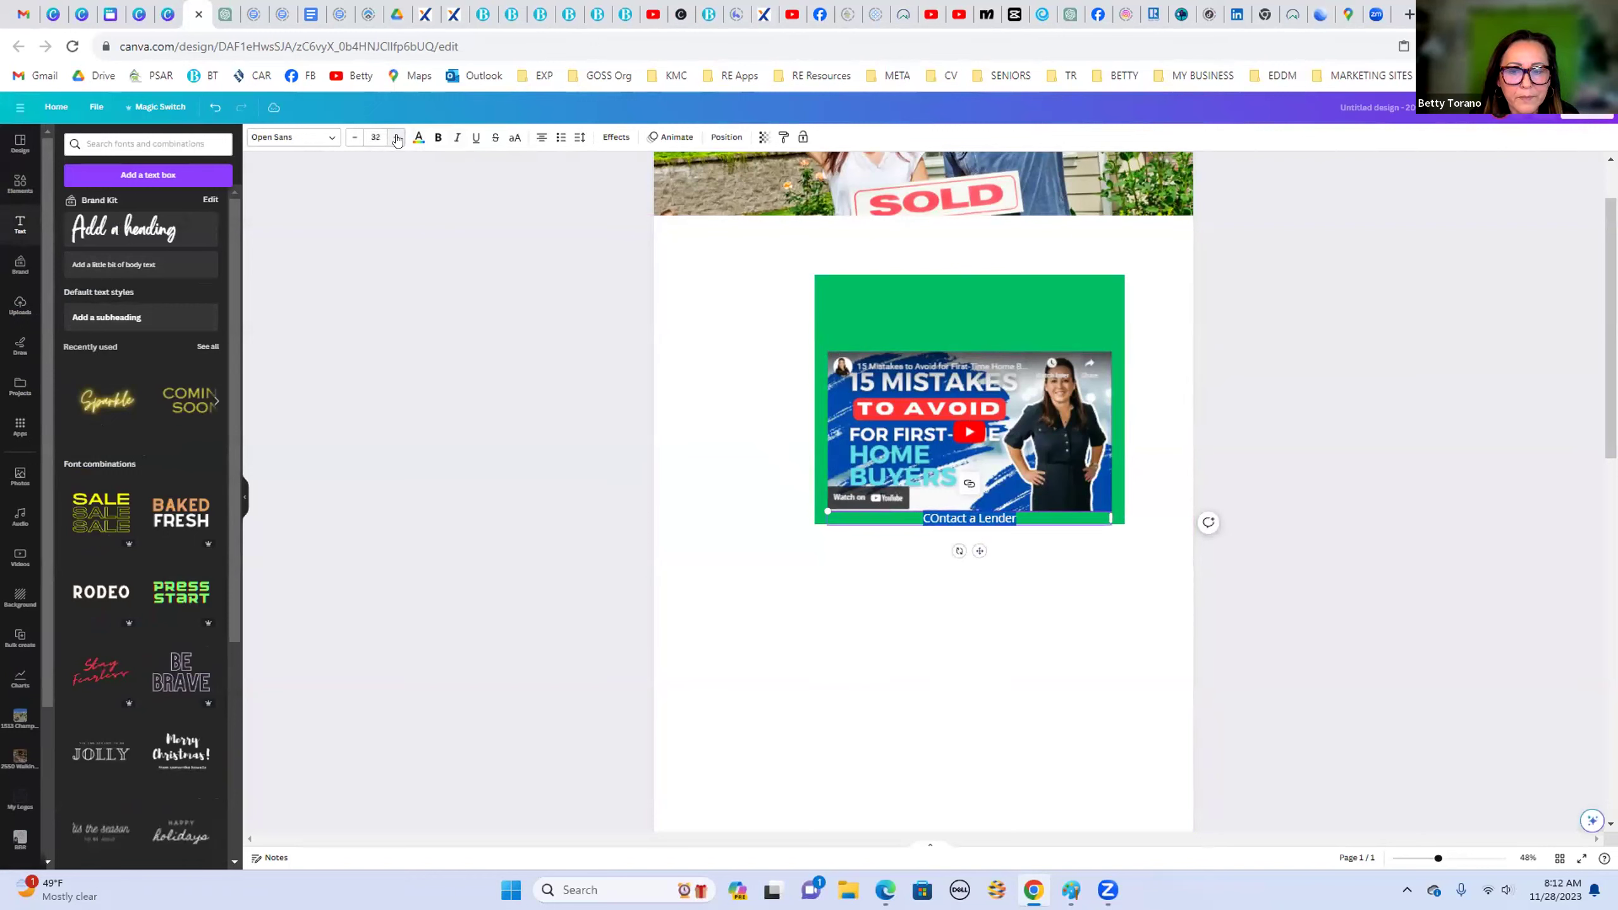
Step: Move the caption above the video inside the green rectangle and correct its wording to "Contact a Lender"
{"action": "left_click", "coordinate": [1002, 576]}
{"action": "left_click_drag", "start_coordinate": [931, 519], "coordinate": [917, 295]}
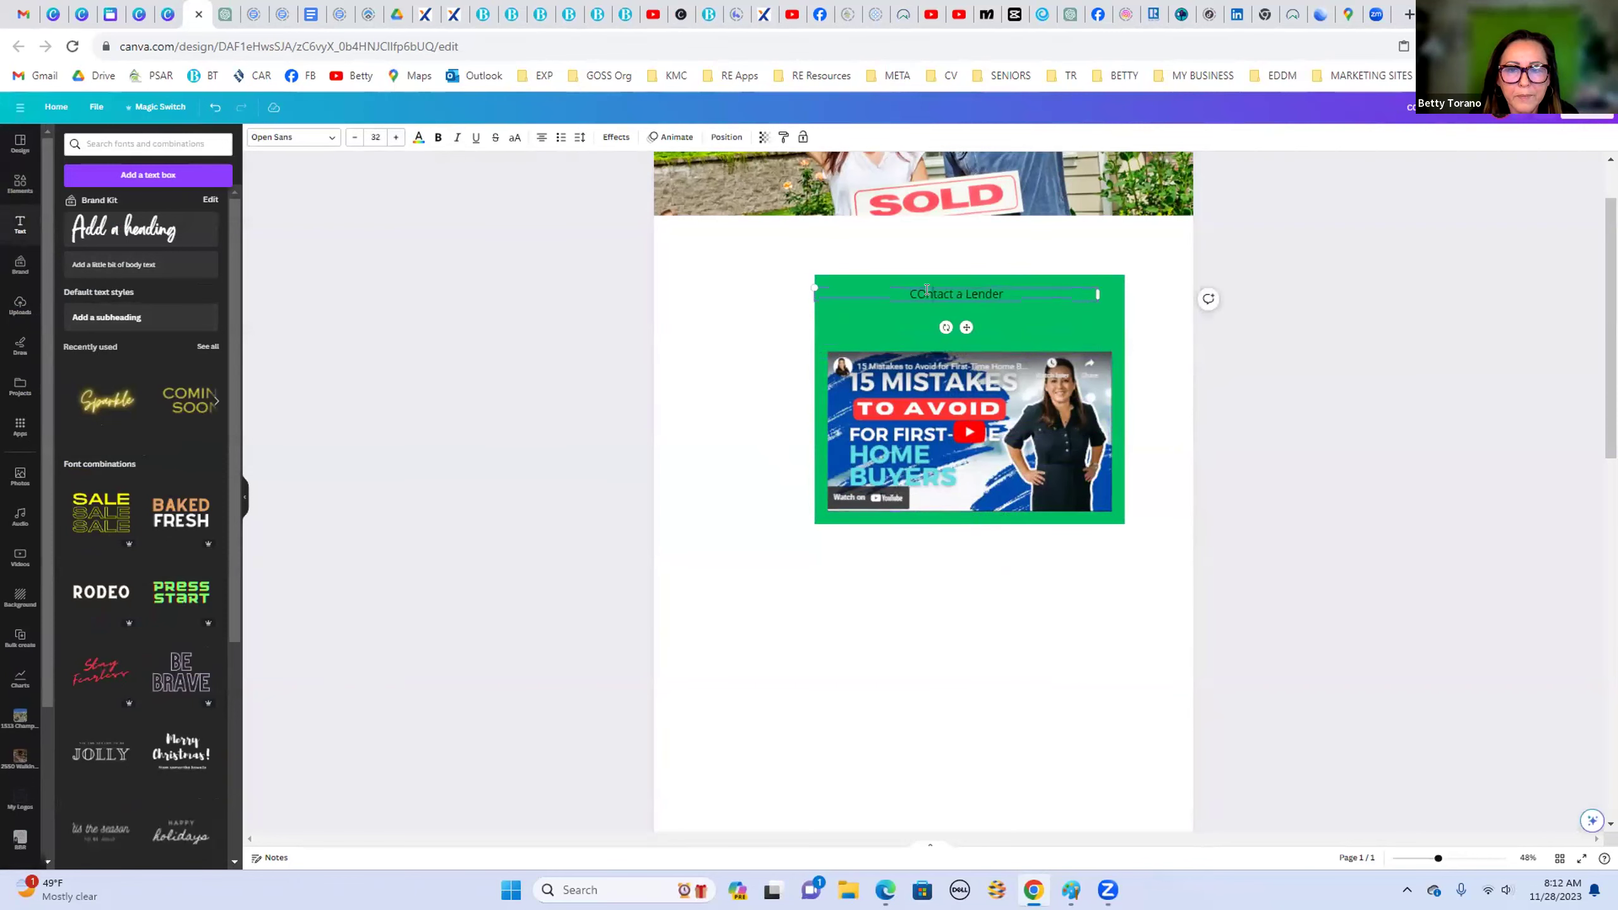
{"action": "left_click", "coordinate": [923, 289]}
{"action": "key", "text": "BackSpace"}
{"action": "type", "text": "o"}
{"action": "left_click", "coordinate": [748, 333]}
Step: Change the "Contact a Lender" caption's text color to white
{"action": "left_click", "coordinate": [925, 299]}
{"action": "left_click", "coordinate": [419, 137]}
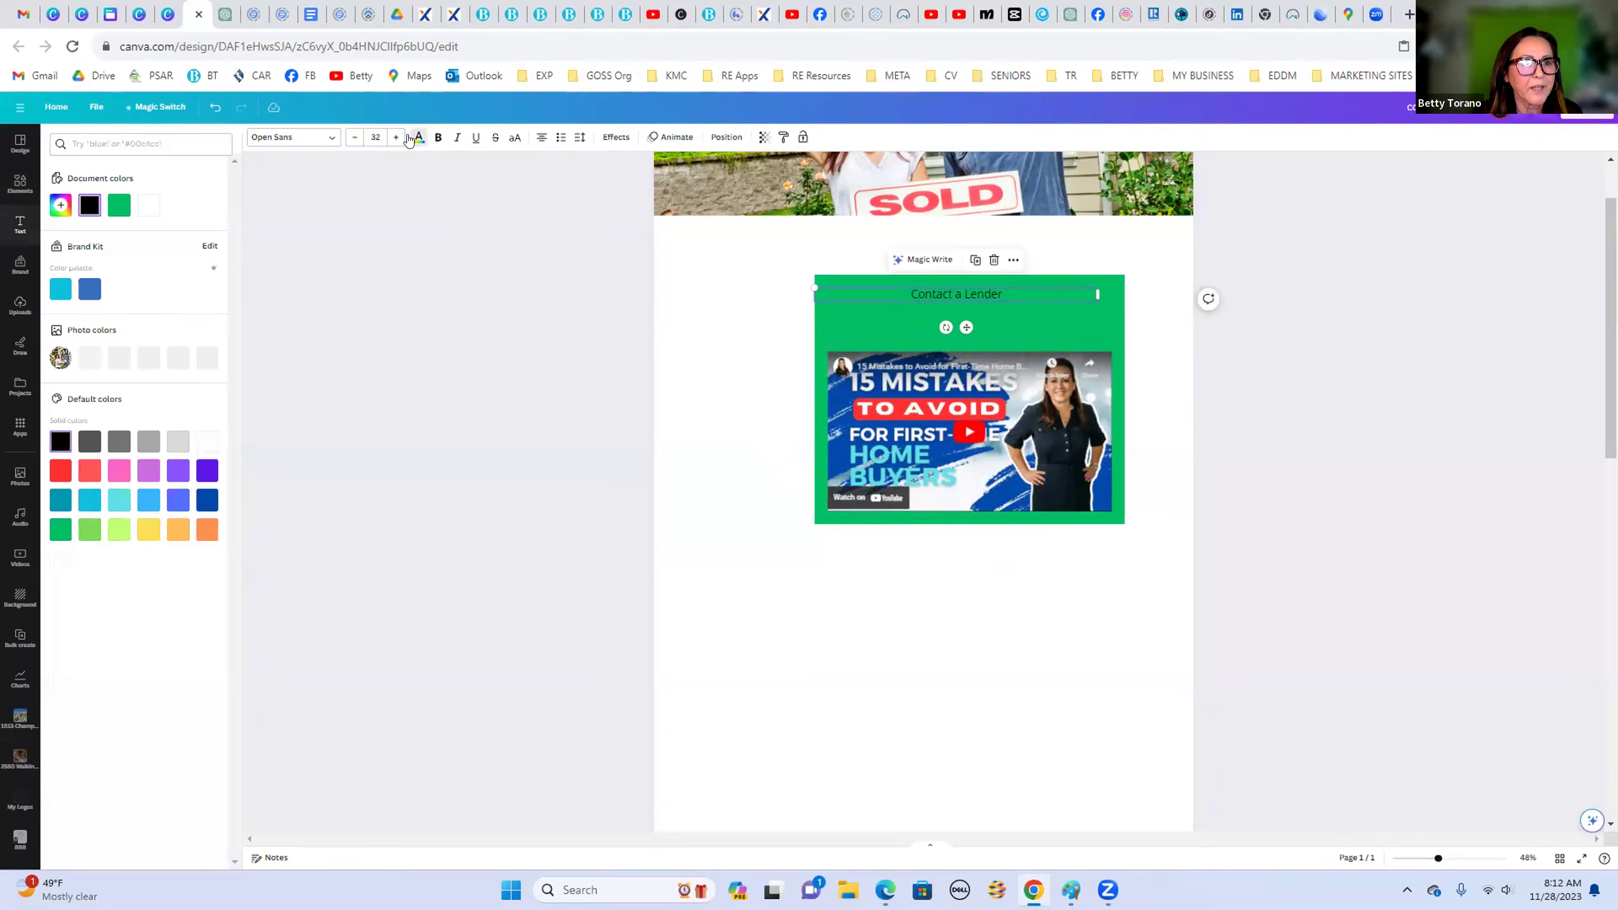
{"action": "left_click", "coordinate": [149, 204]}
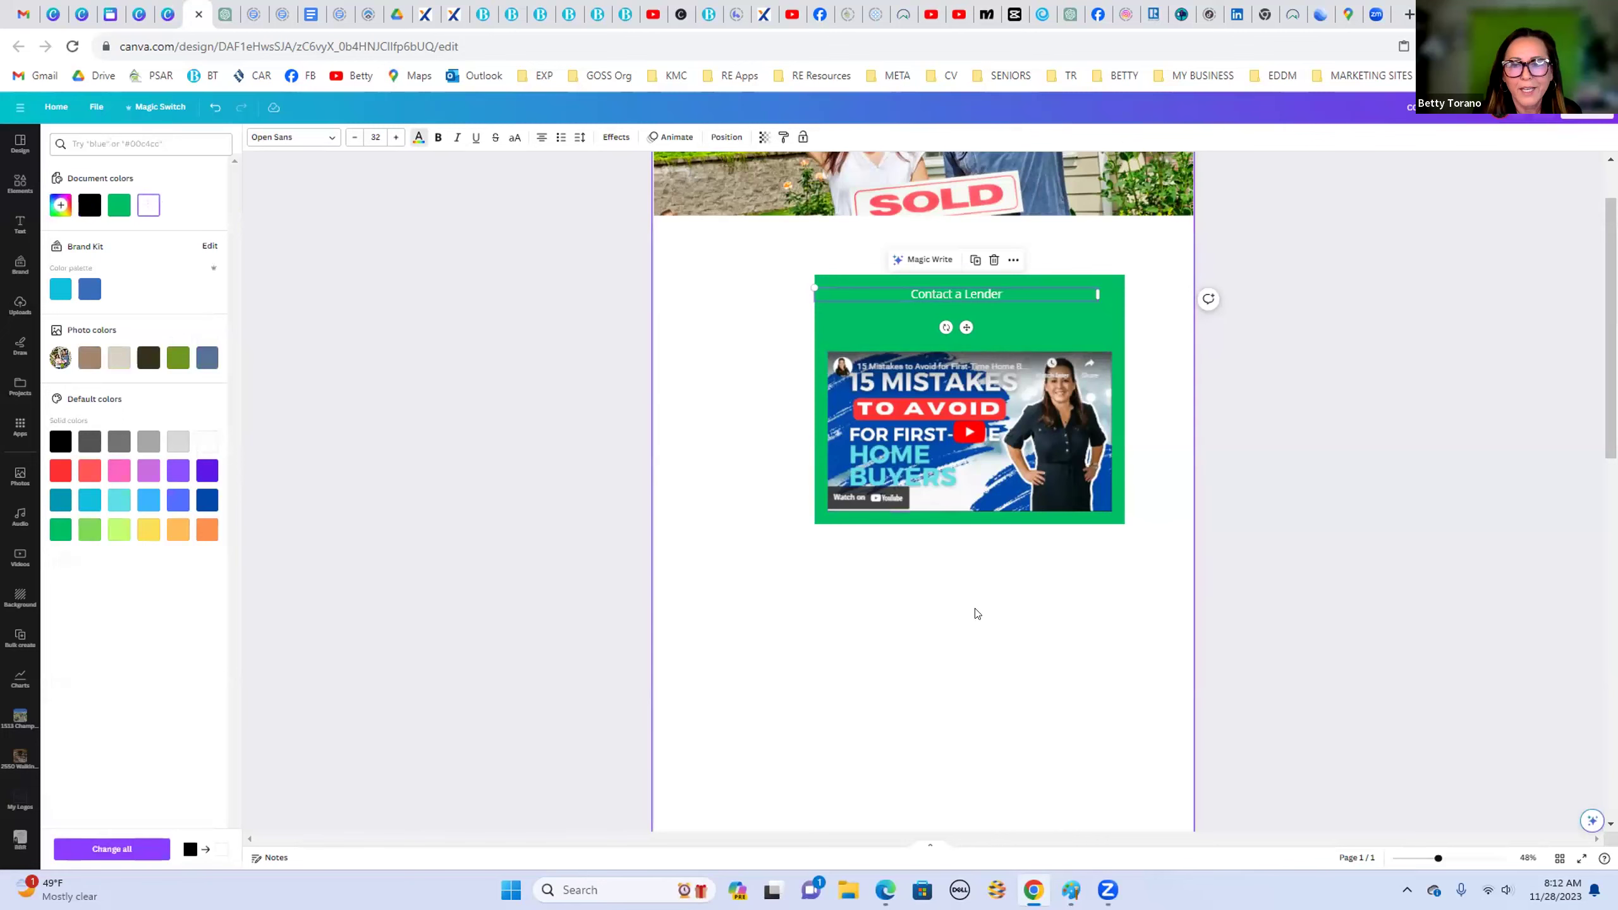
{"action": "left_click", "coordinate": [978, 596]}
Step: Move the video up beneath the caption and shorten the green rectangle from its lower edge to fit the video
{"action": "left_click_drag", "start_coordinate": [971, 466], "coordinate": [971, 435]}
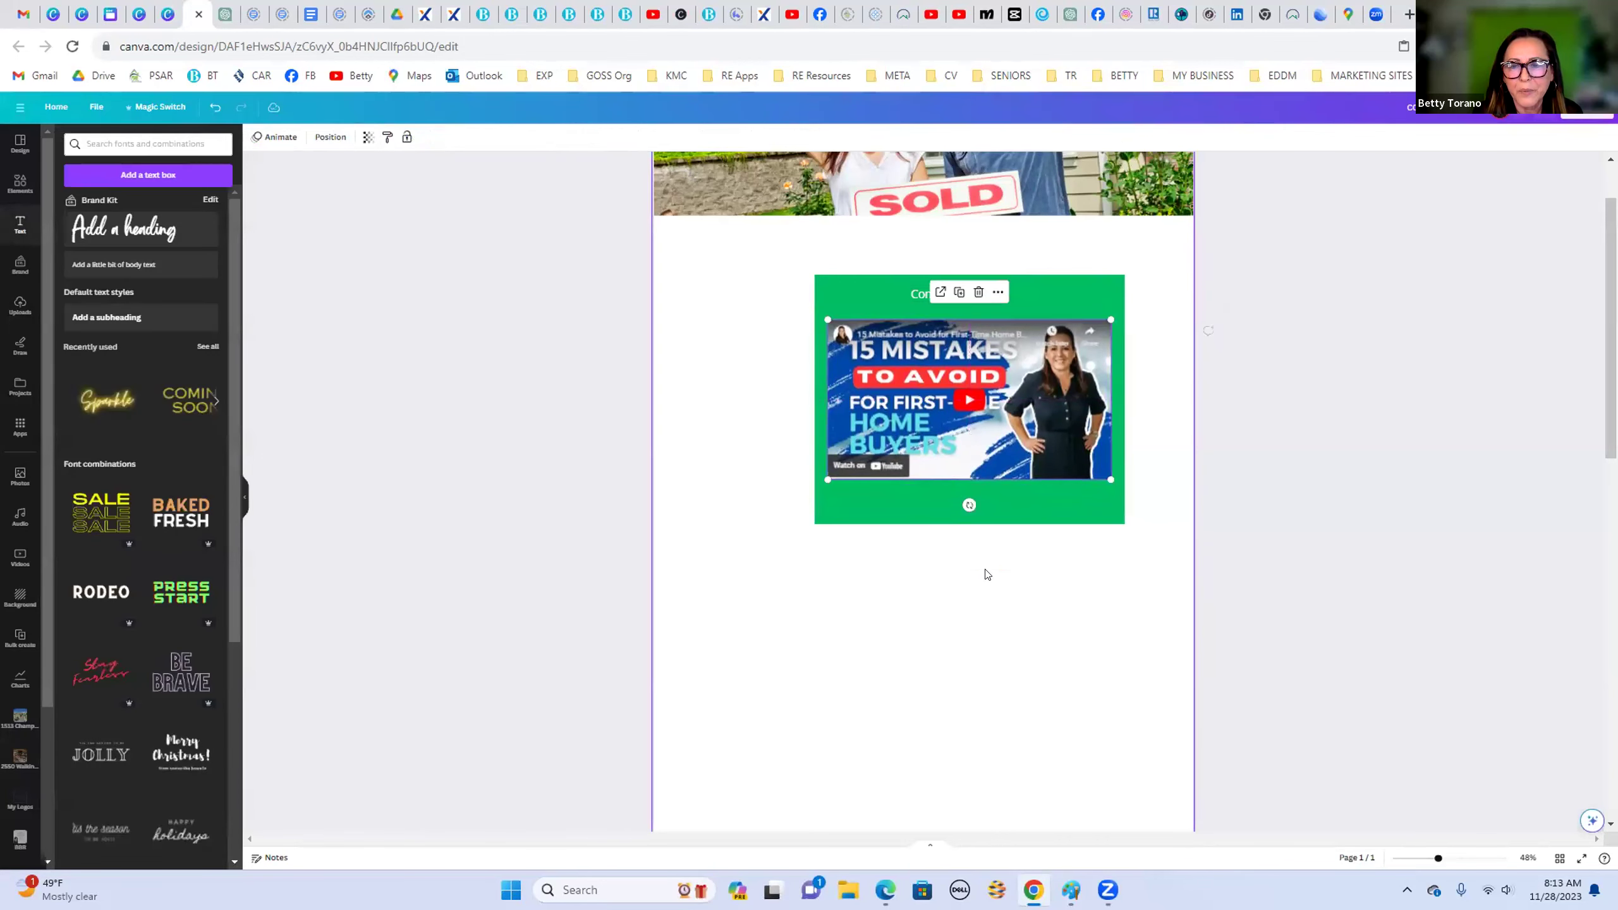
{"action": "left_click", "coordinate": [983, 504]}
{"action": "left_click_drag", "start_coordinate": [966, 522], "coordinate": [966, 496]}
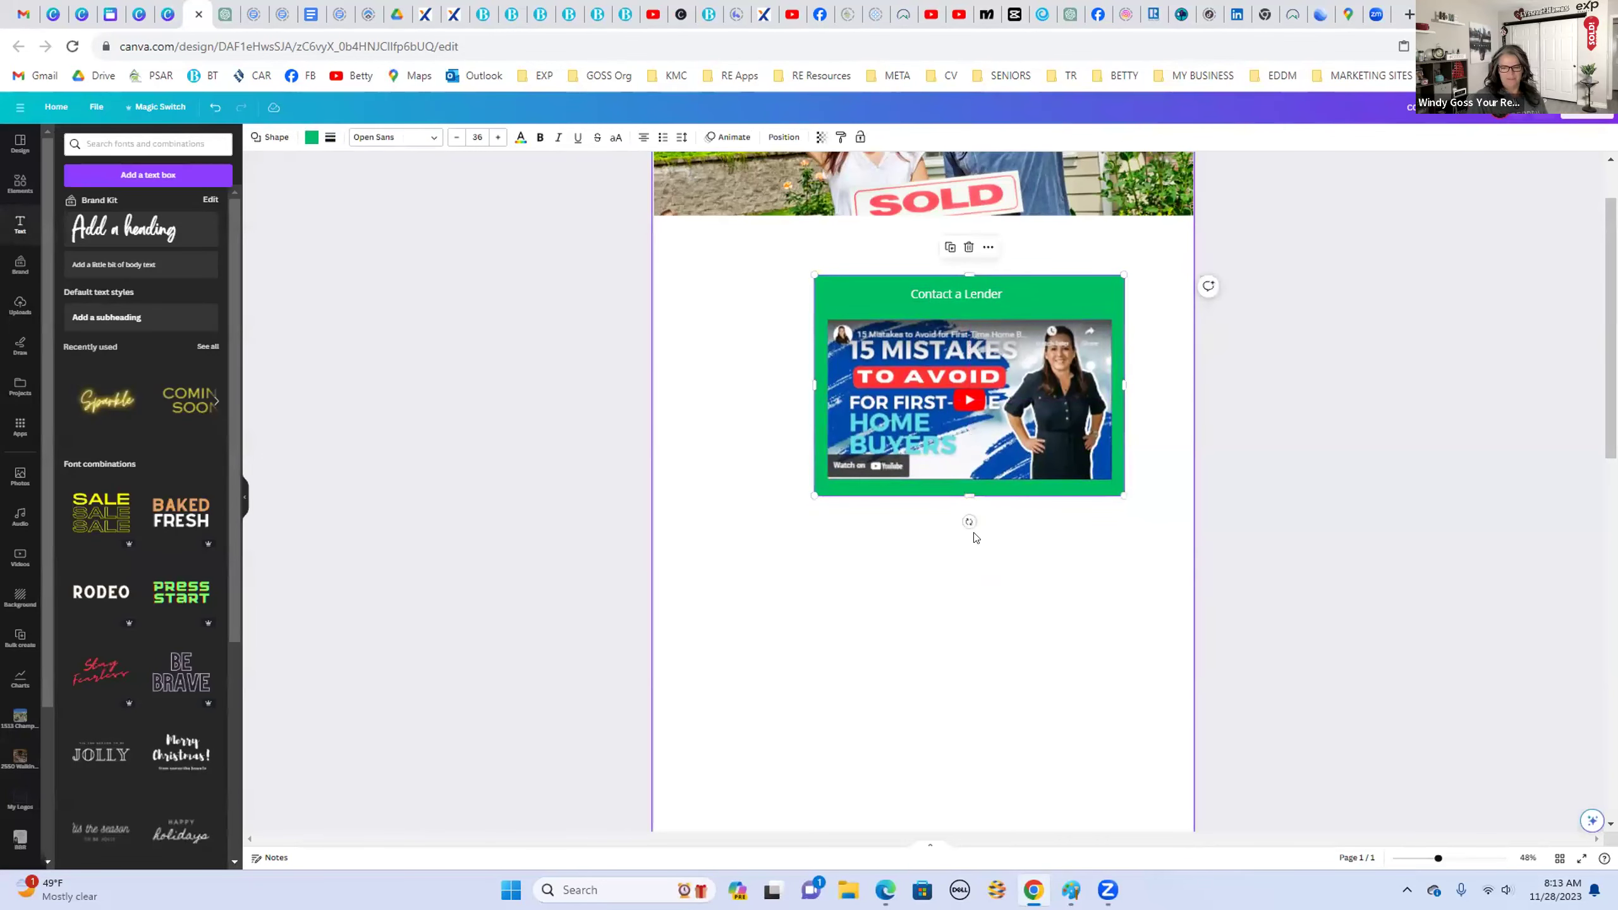
{"action": "left_click", "coordinate": [964, 670]}
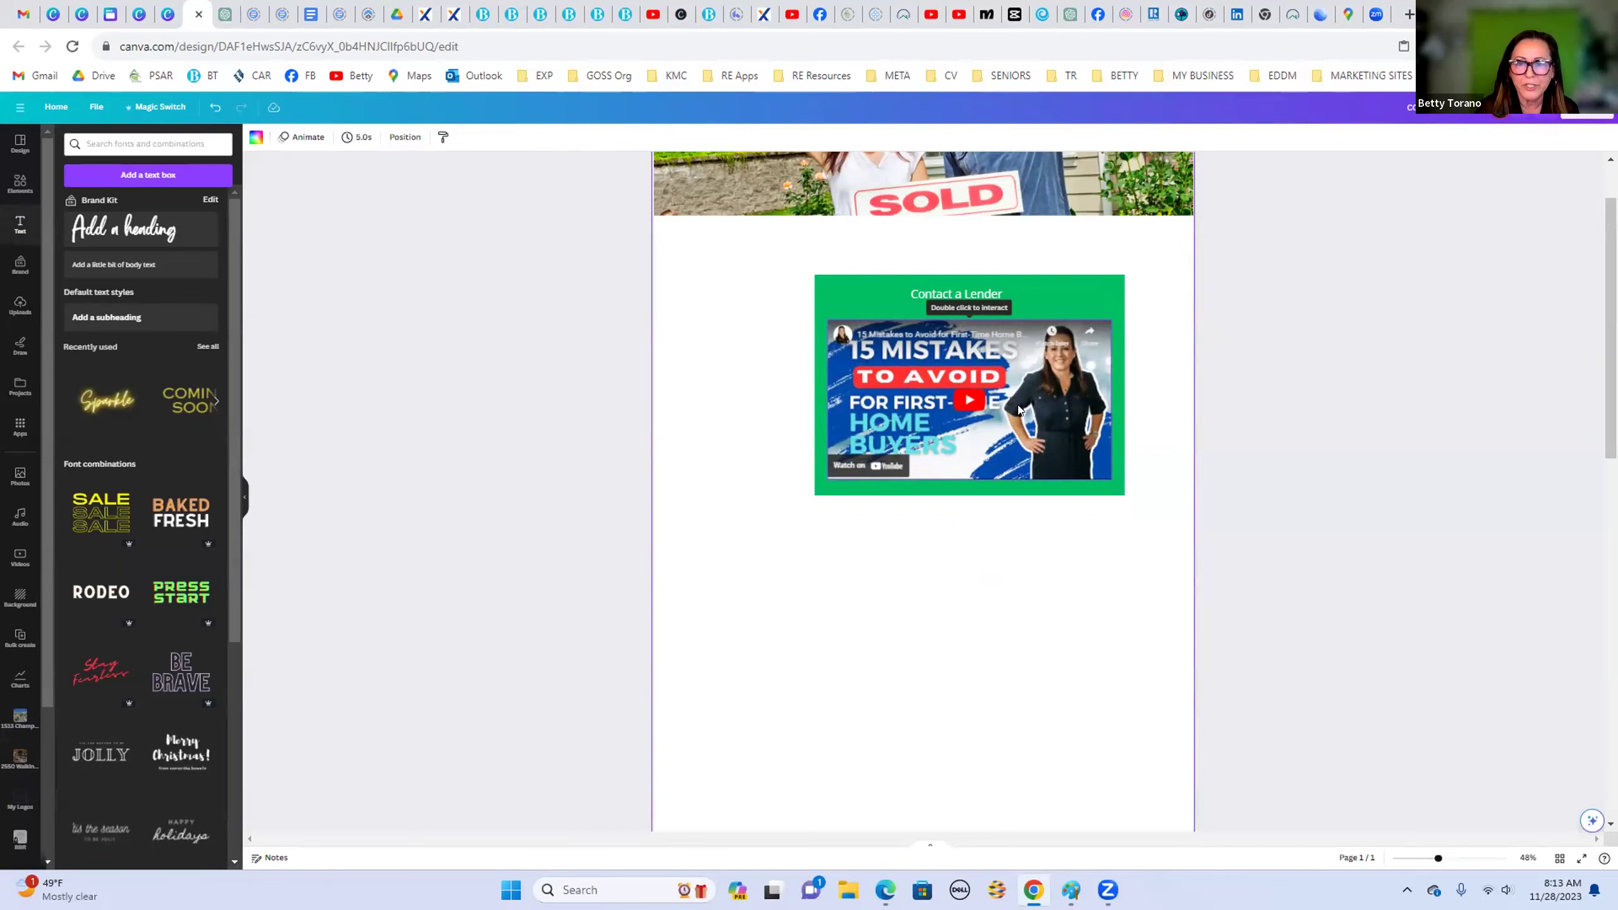
Step: Place a copy of the green rectangle below and left of the lender box, and color it red
{"action": "scroll", "coordinate": [911, 643], "scroll_direction": "down", "scroll_amount": 2}
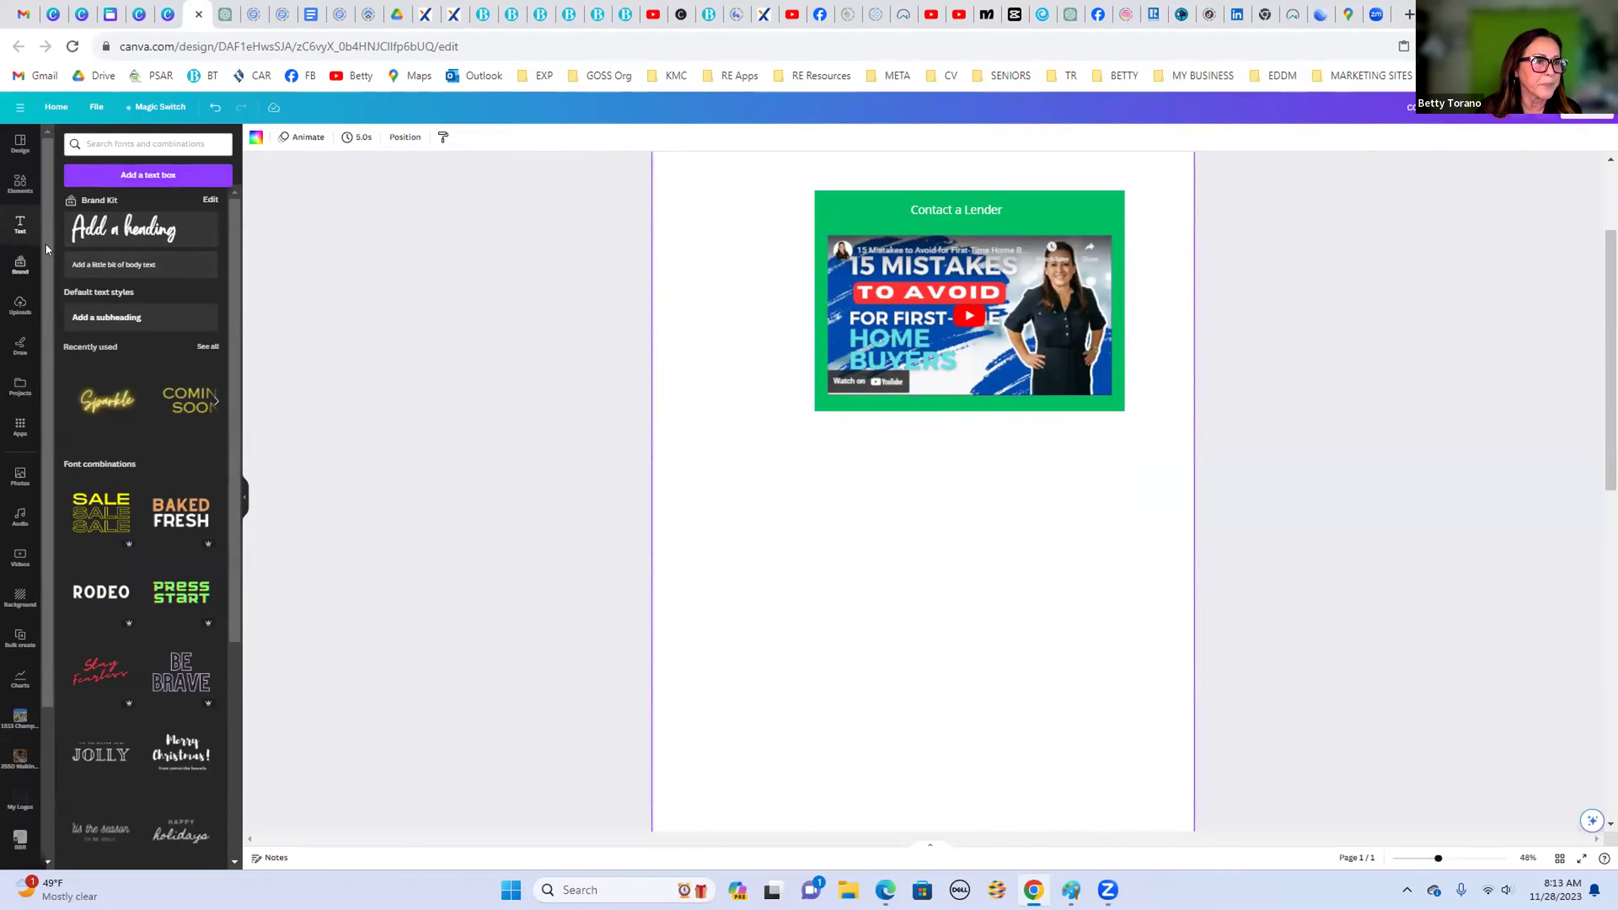
{"action": "left_click", "coordinate": [836, 203]}
{"action": "left_click", "coordinate": [818, 267]}
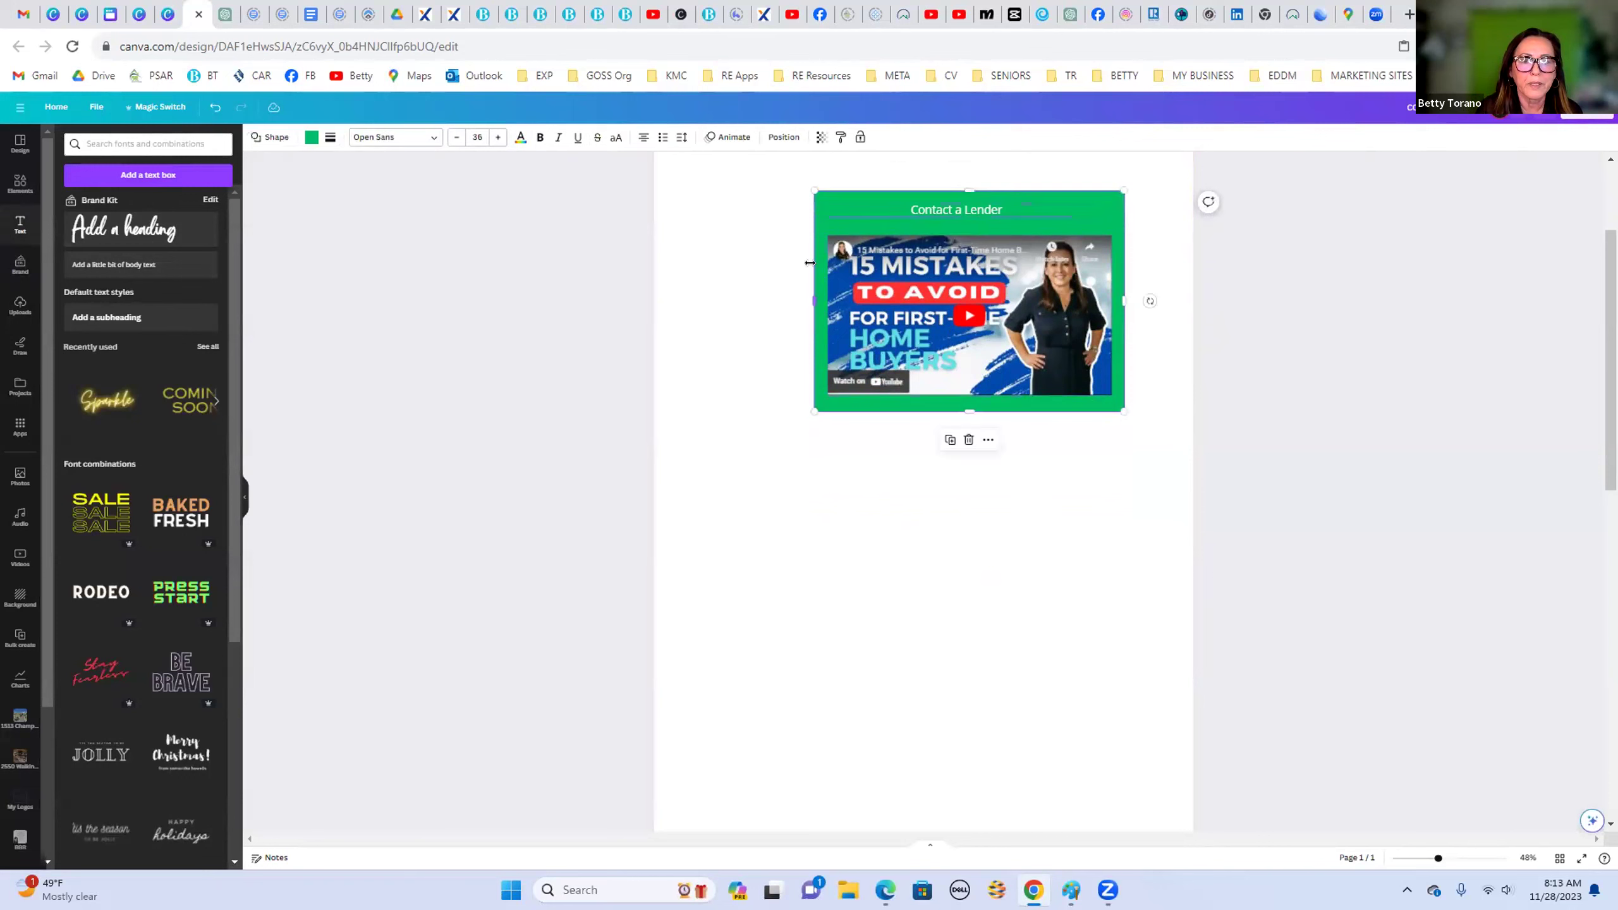
{"action": "left_click_drag", "start_coordinate": [838, 286], "coordinate": [758, 531]}
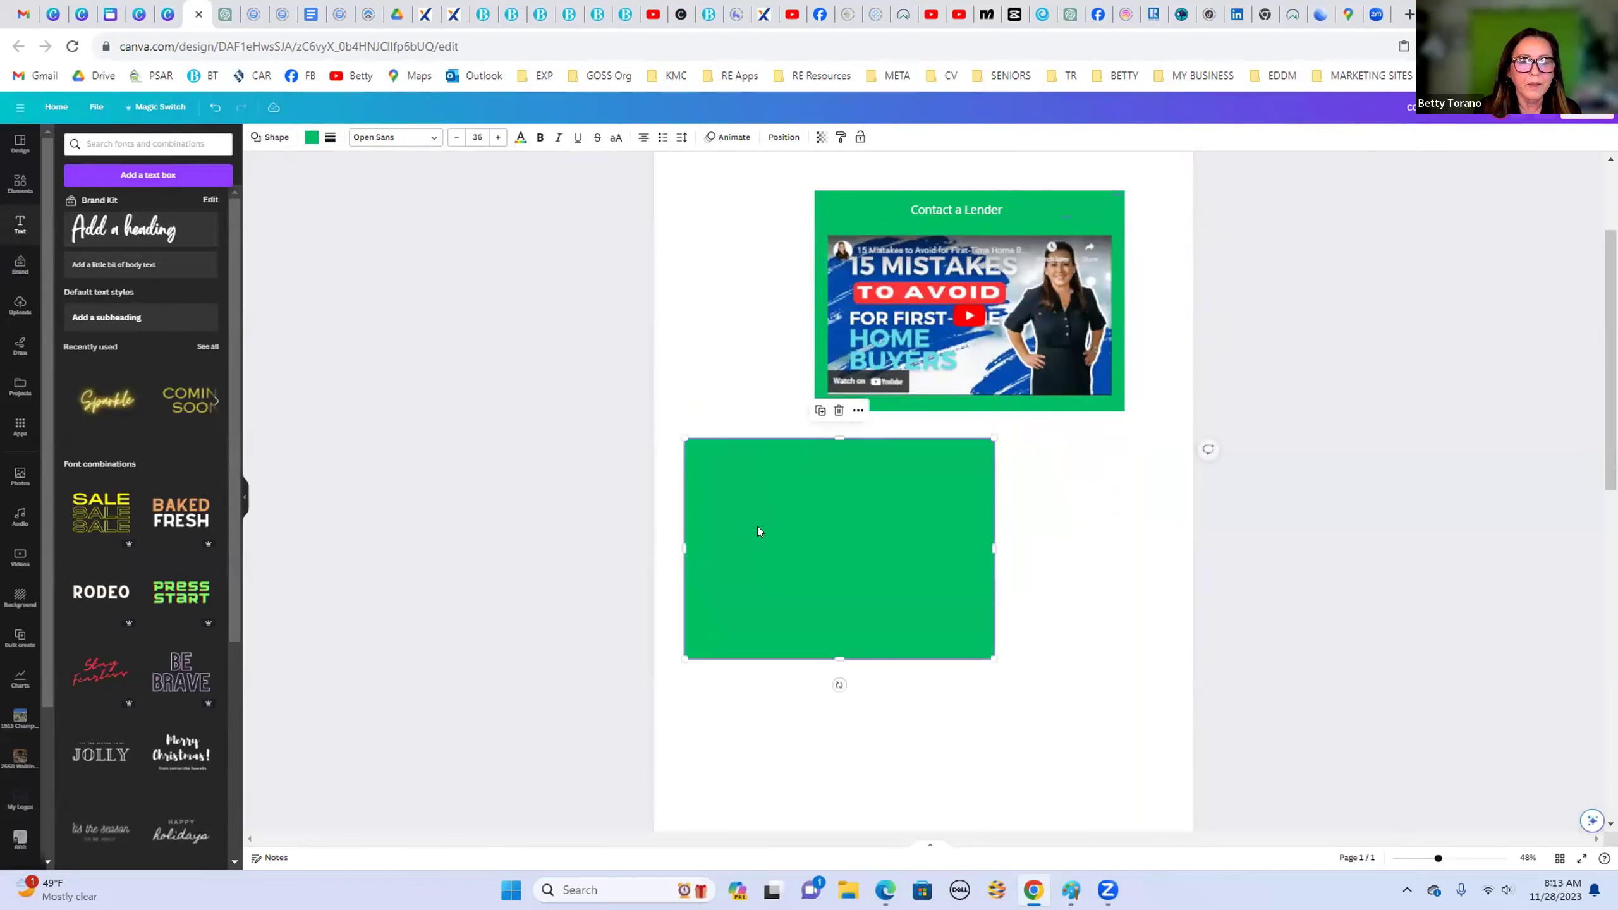
{"action": "left_click", "coordinate": [311, 137]}
{"action": "left_click", "coordinate": [60, 470]}
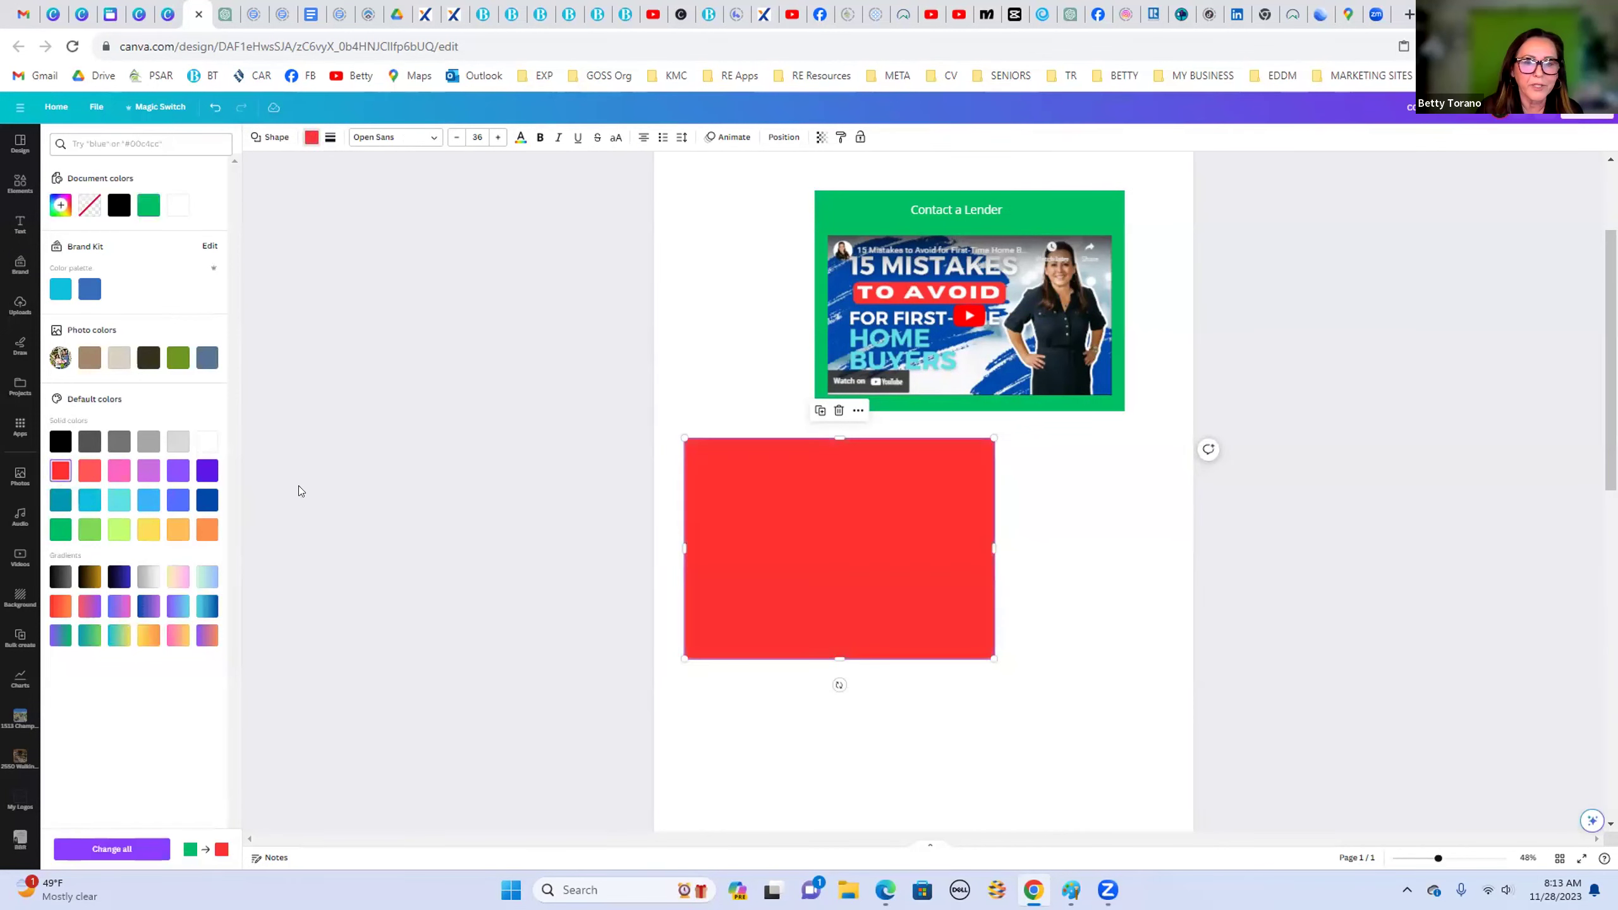
{"action": "left_click", "coordinate": [800, 567]}
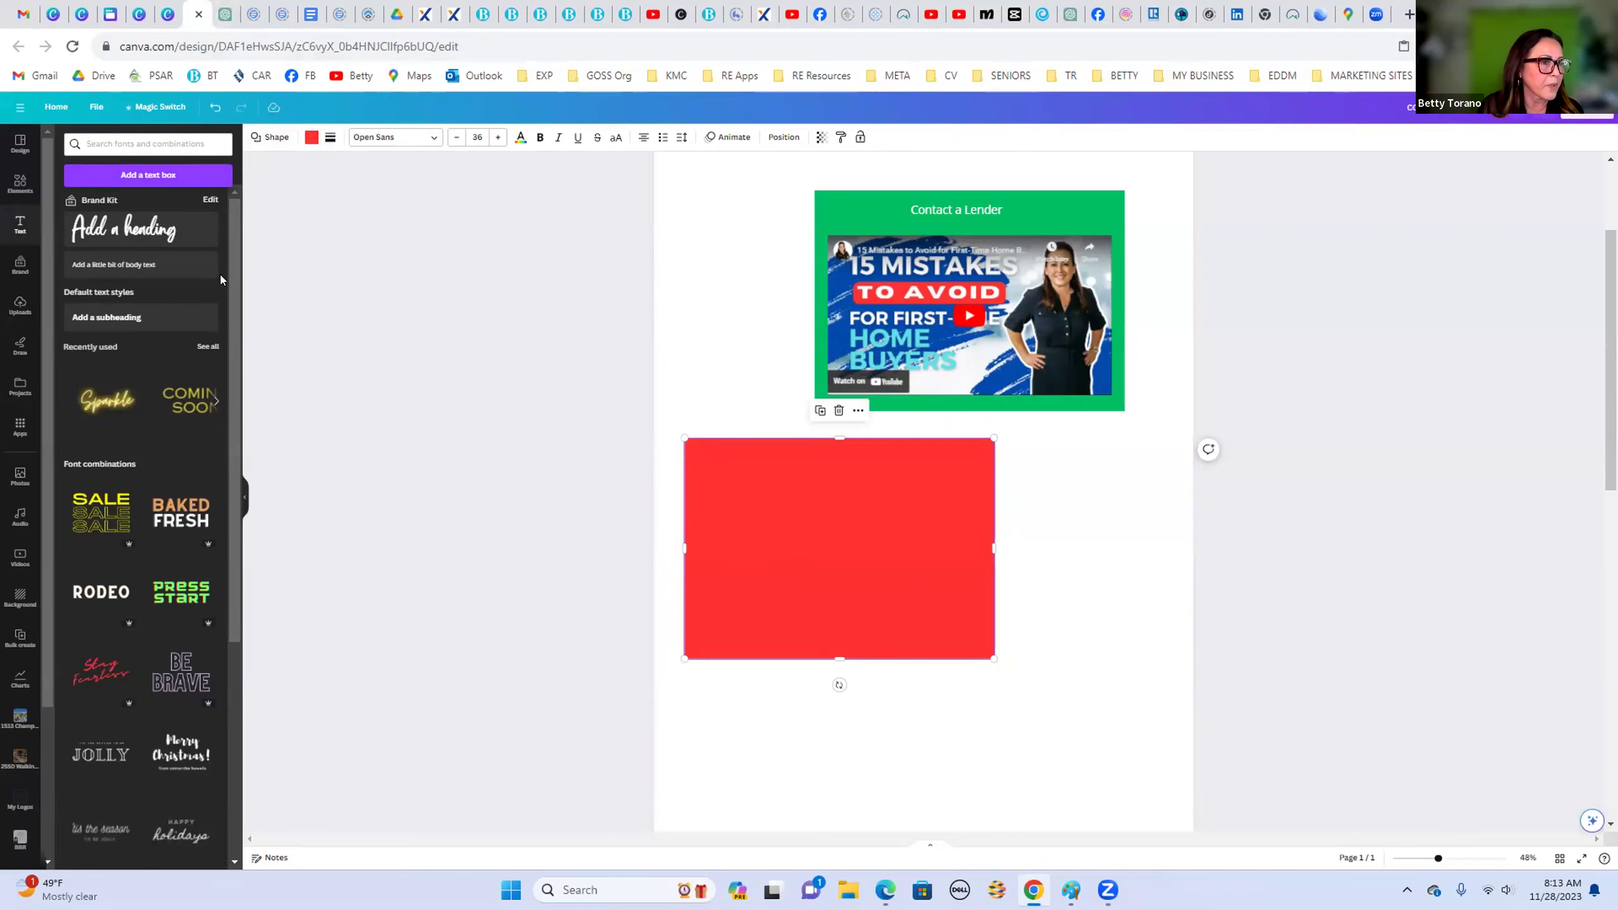
Step: Add a rounded rectangle shape as a narrow button, centered near the lower edge of the red rectangle
{"action": "left_click", "coordinate": [19, 184]}
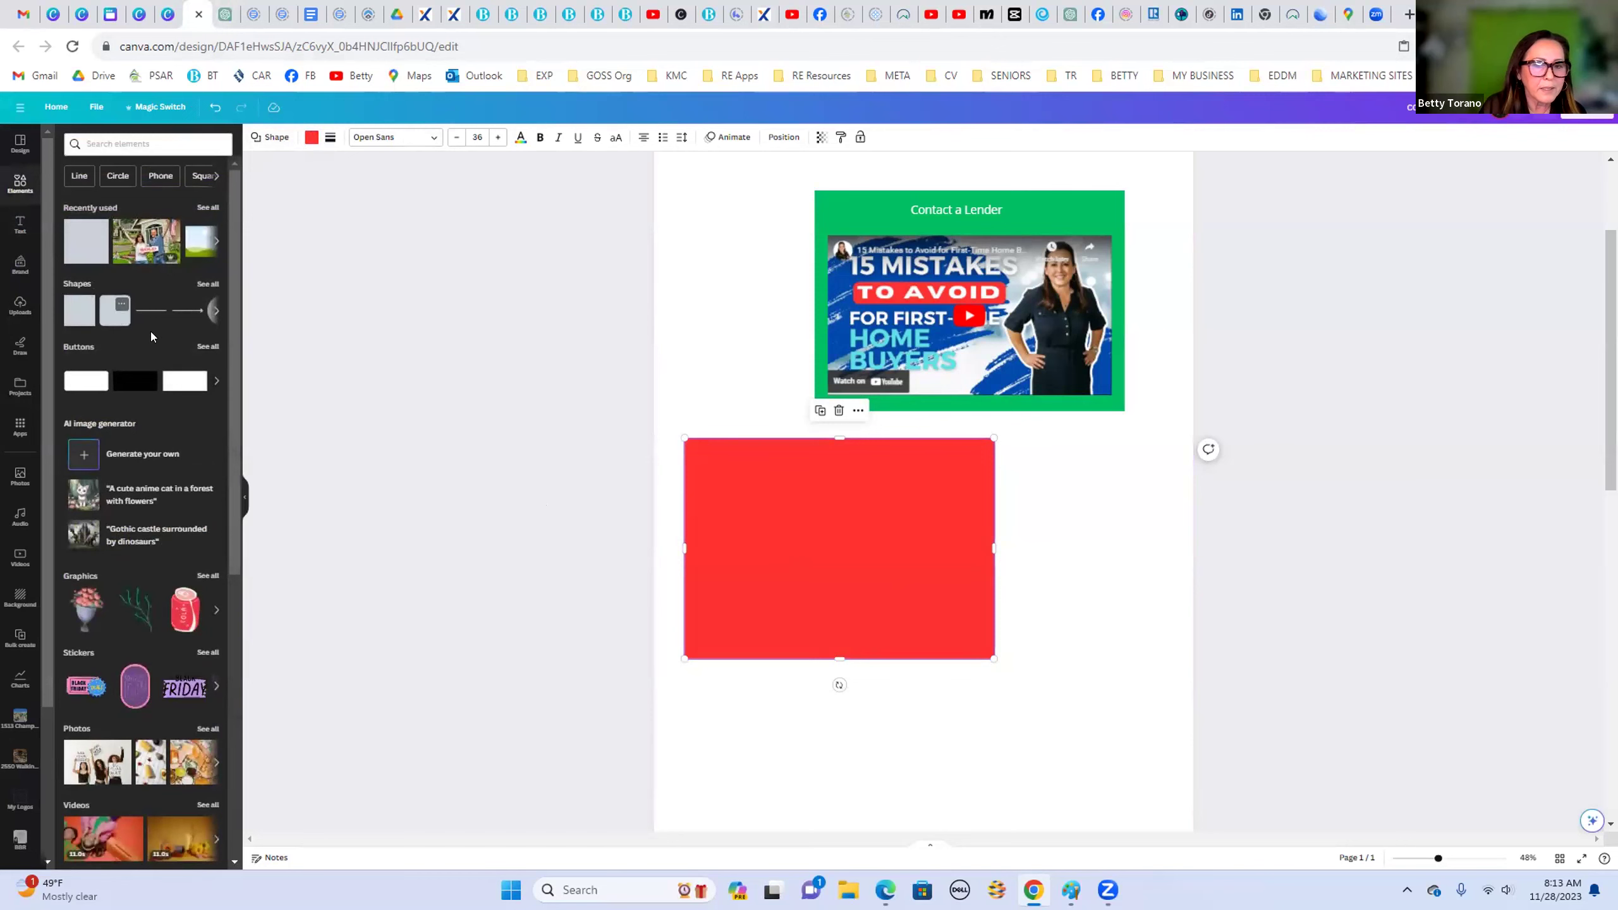
{"action": "left_click", "coordinate": [114, 311]}
{"action": "left_click_drag", "start_coordinate": [882, 773], "coordinate": [898, 510]}
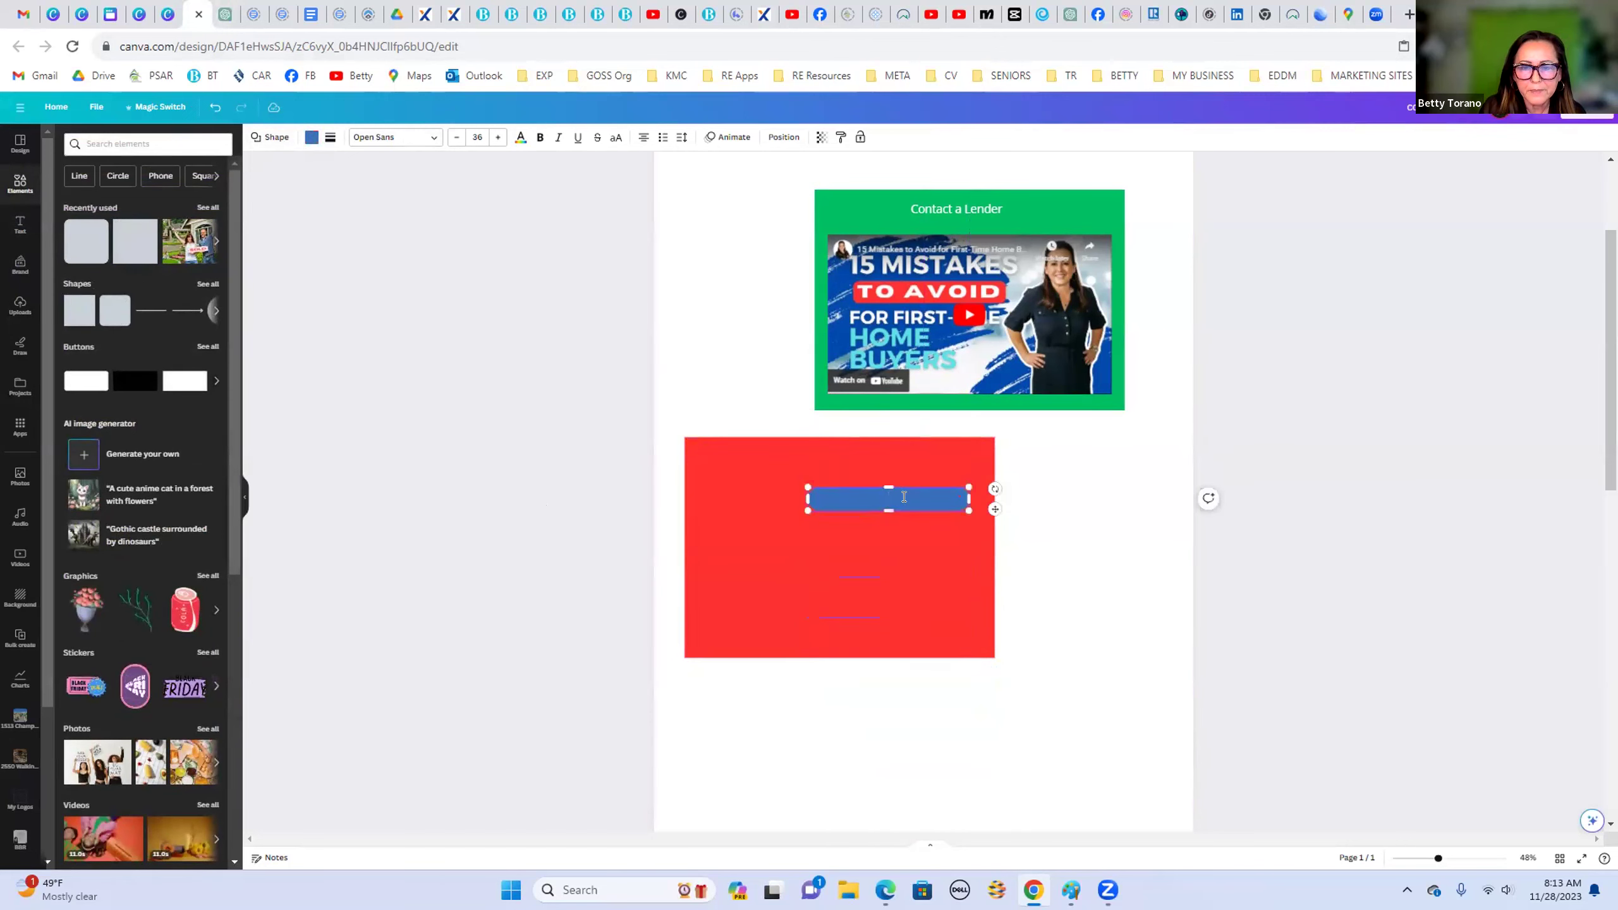
{"action": "left_click_drag", "start_coordinate": [809, 486], "coordinate": [813, 615]}
{"action": "left_click", "coordinate": [865, 506]}
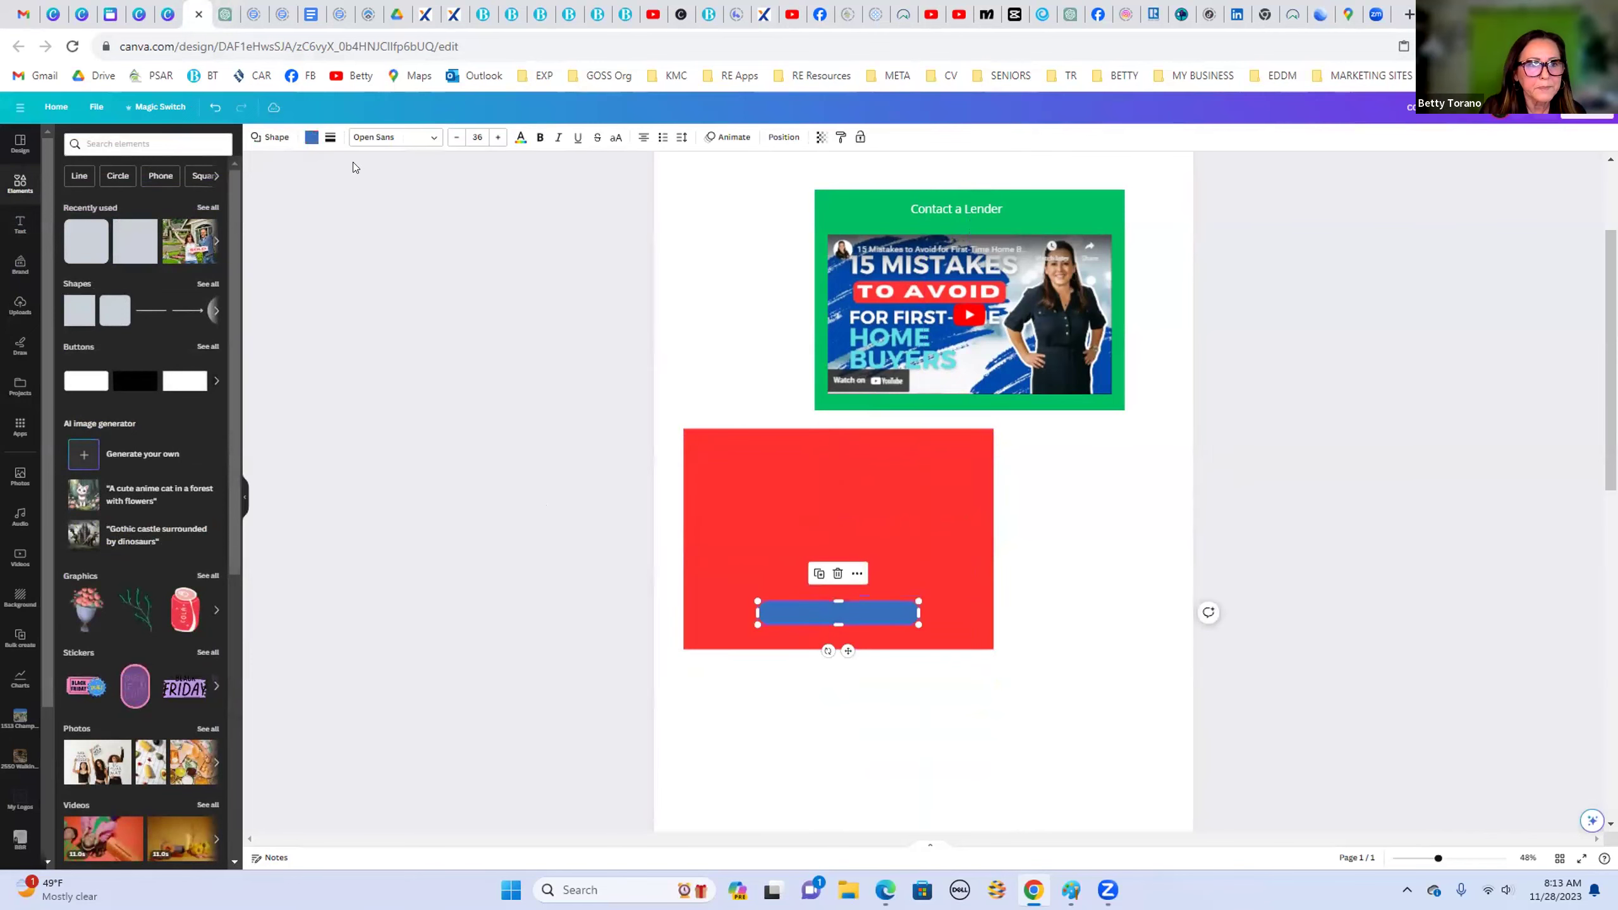
Step: Fill the rounded button shape with white
{"action": "left_click", "coordinate": [311, 138]}
{"action": "left_click", "coordinate": [208, 205]}
{"action": "left_click", "coordinate": [911, 656]}
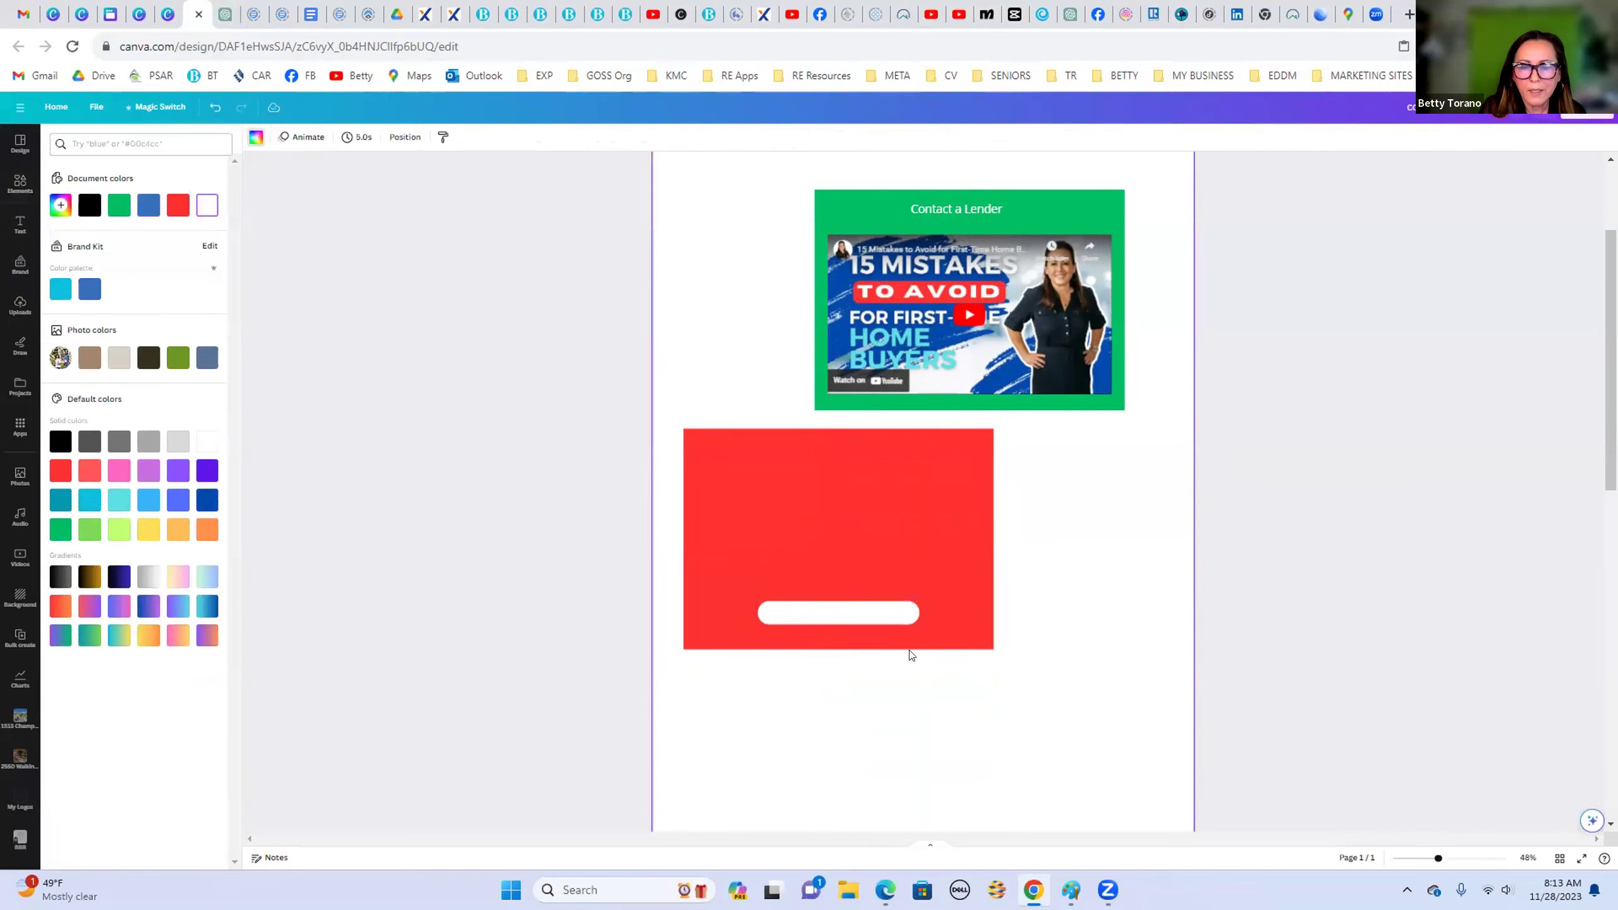
Step: Label the rounded button with the text "DOWNLOAD"
{"action": "left_click", "coordinate": [853, 614]}
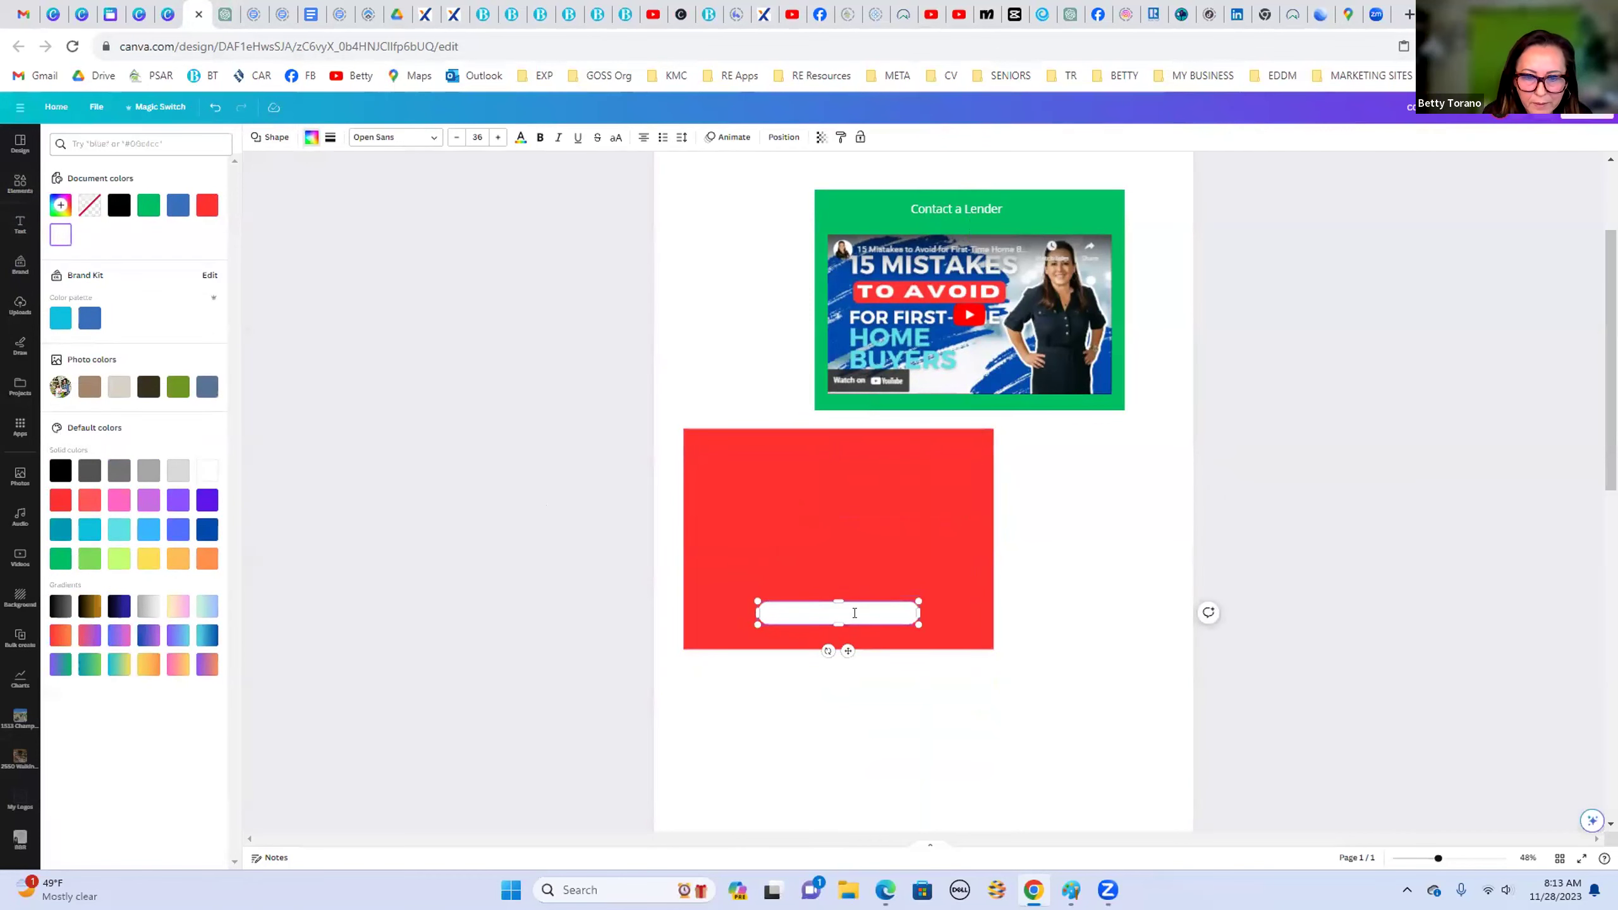
{"action": "left_click", "coordinate": [307, 139]}
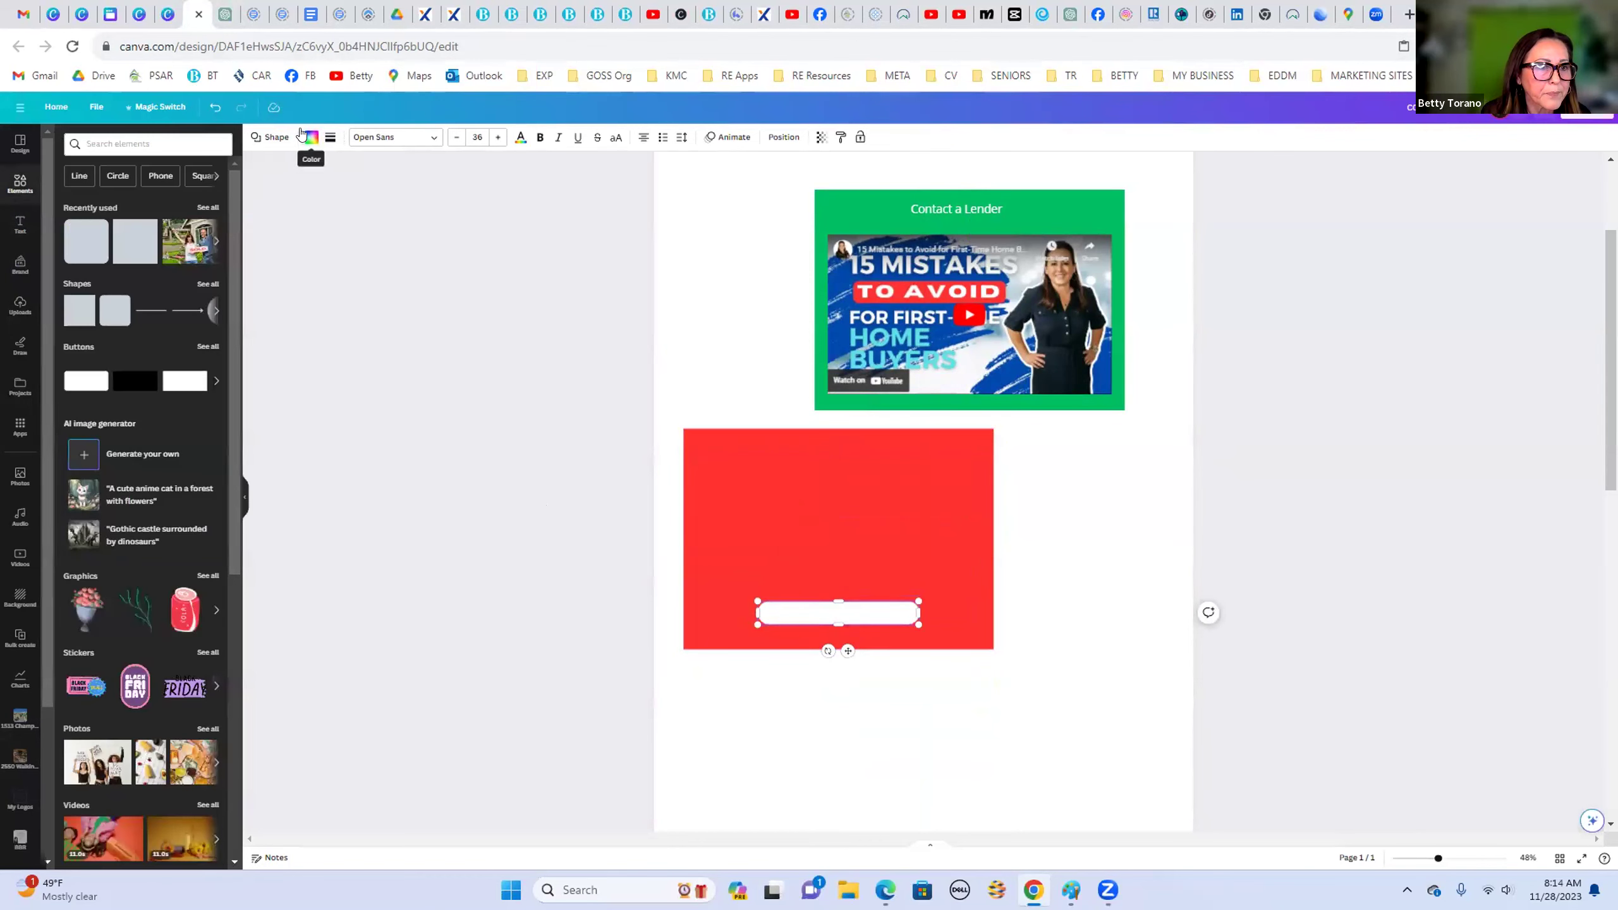
{"action": "left_click", "coordinate": [309, 140]}
{"action": "double_click", "coordinate": [793, 604]}
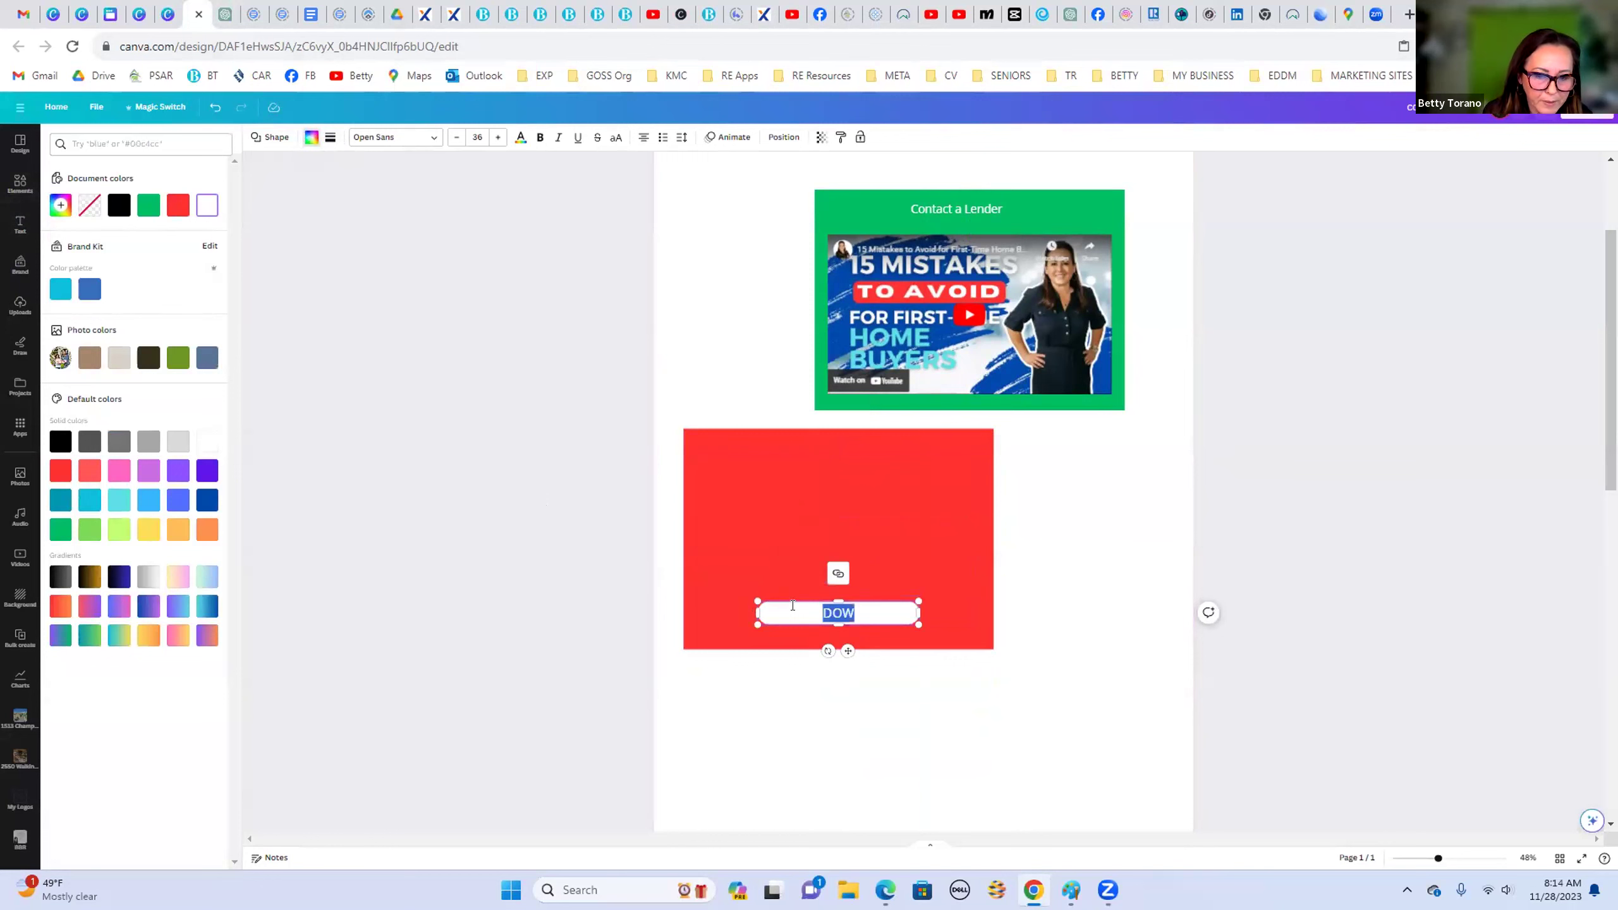
{"action": "key", "text": "BackSpace"}
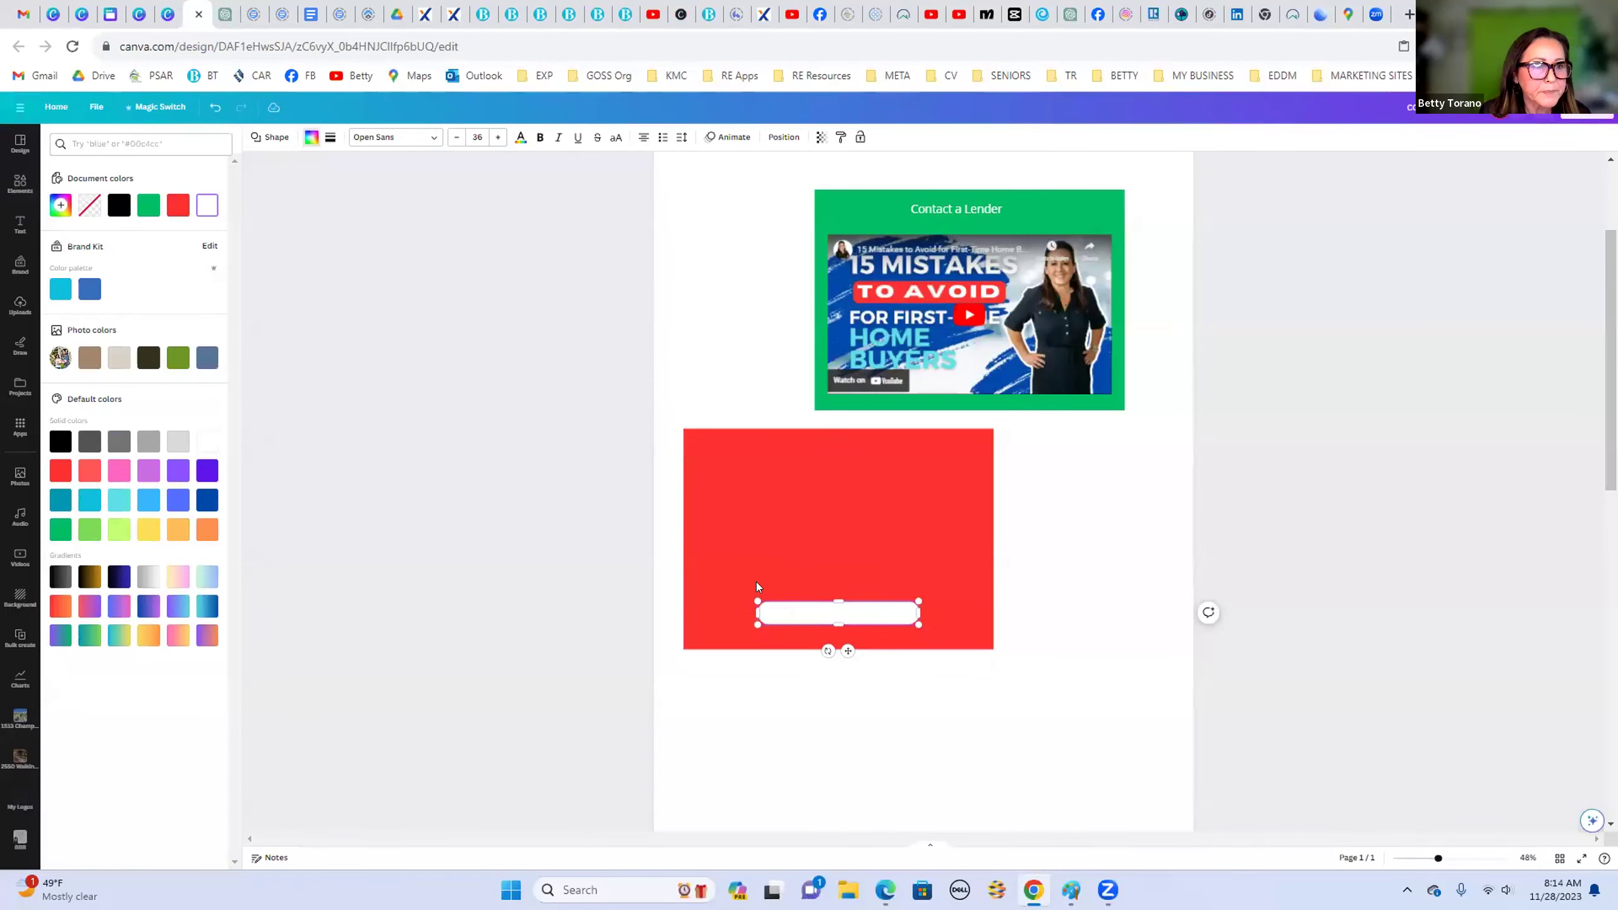
{"action": "double_click", "coordinate": [818, 604]}
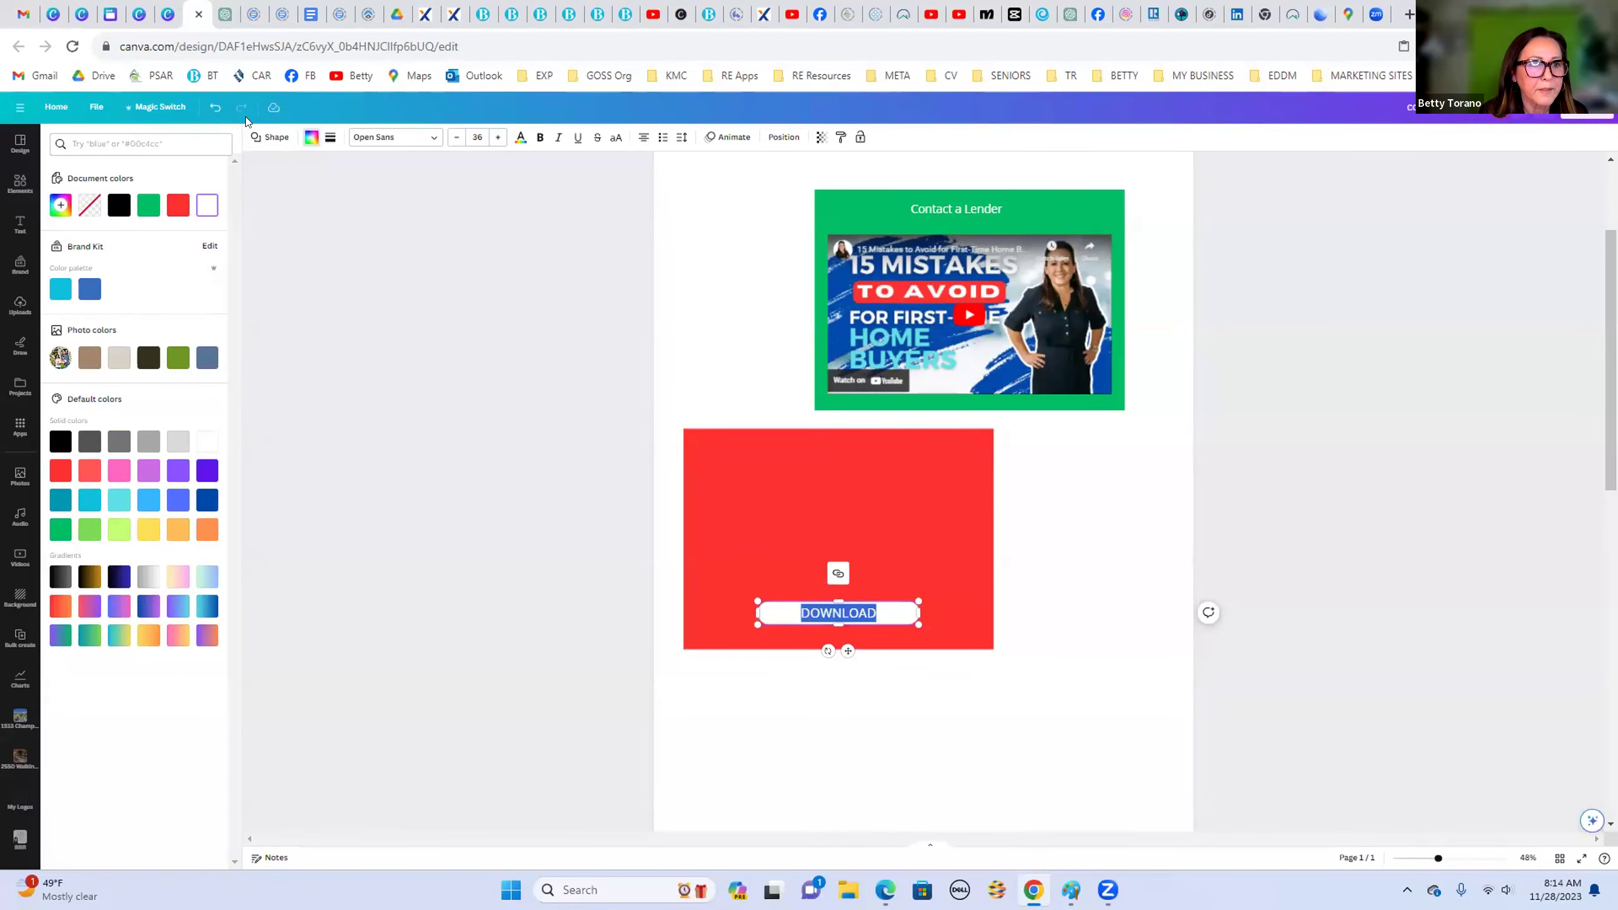
Step: Change the DOWNLOAD button's fill color to black
{"action": "left_click", "coordinate": [310, 138]}
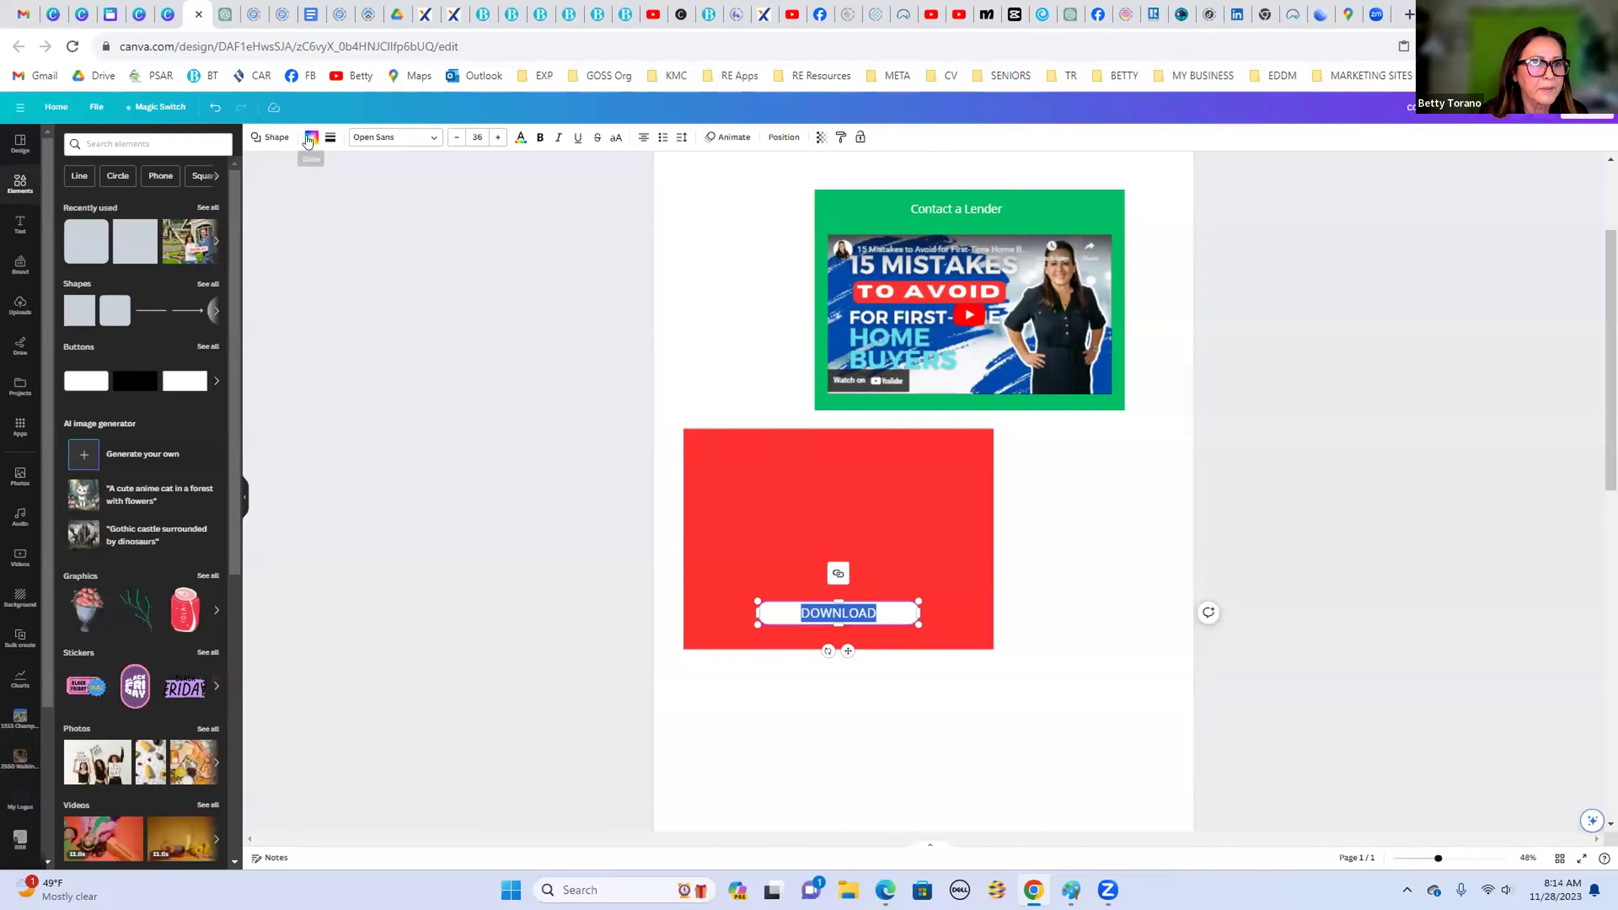
{"action": "left_click", "coordinate": [311, 138]}
{"action": "left_click", "coordinate": [119, 206]}
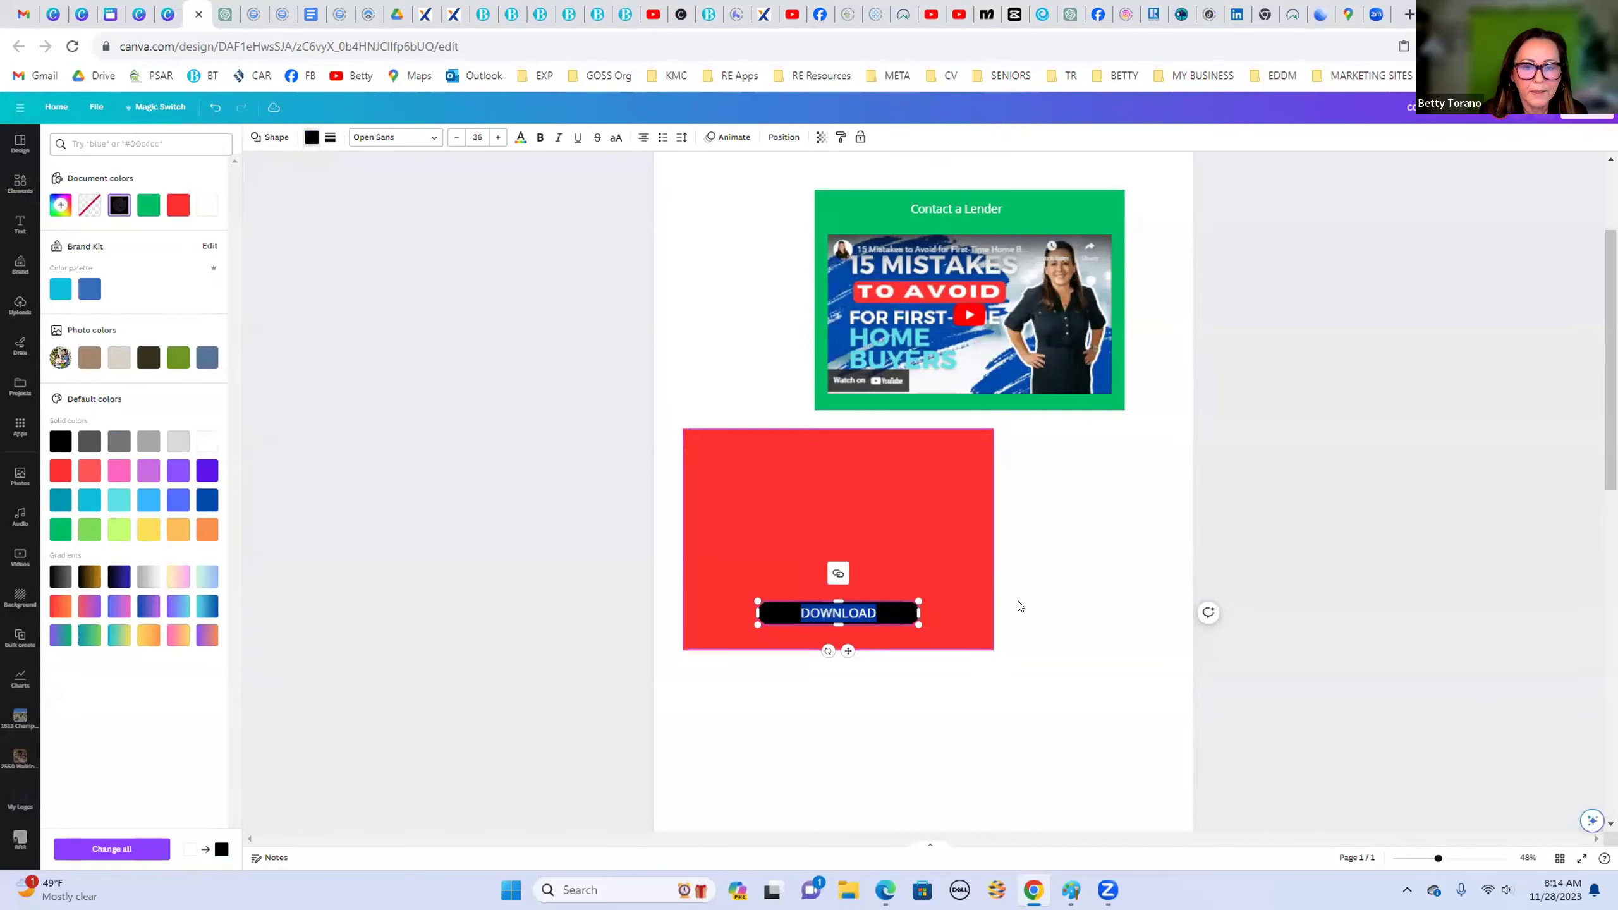
{"action": "left_click", "coordinate": [1097, 616]}
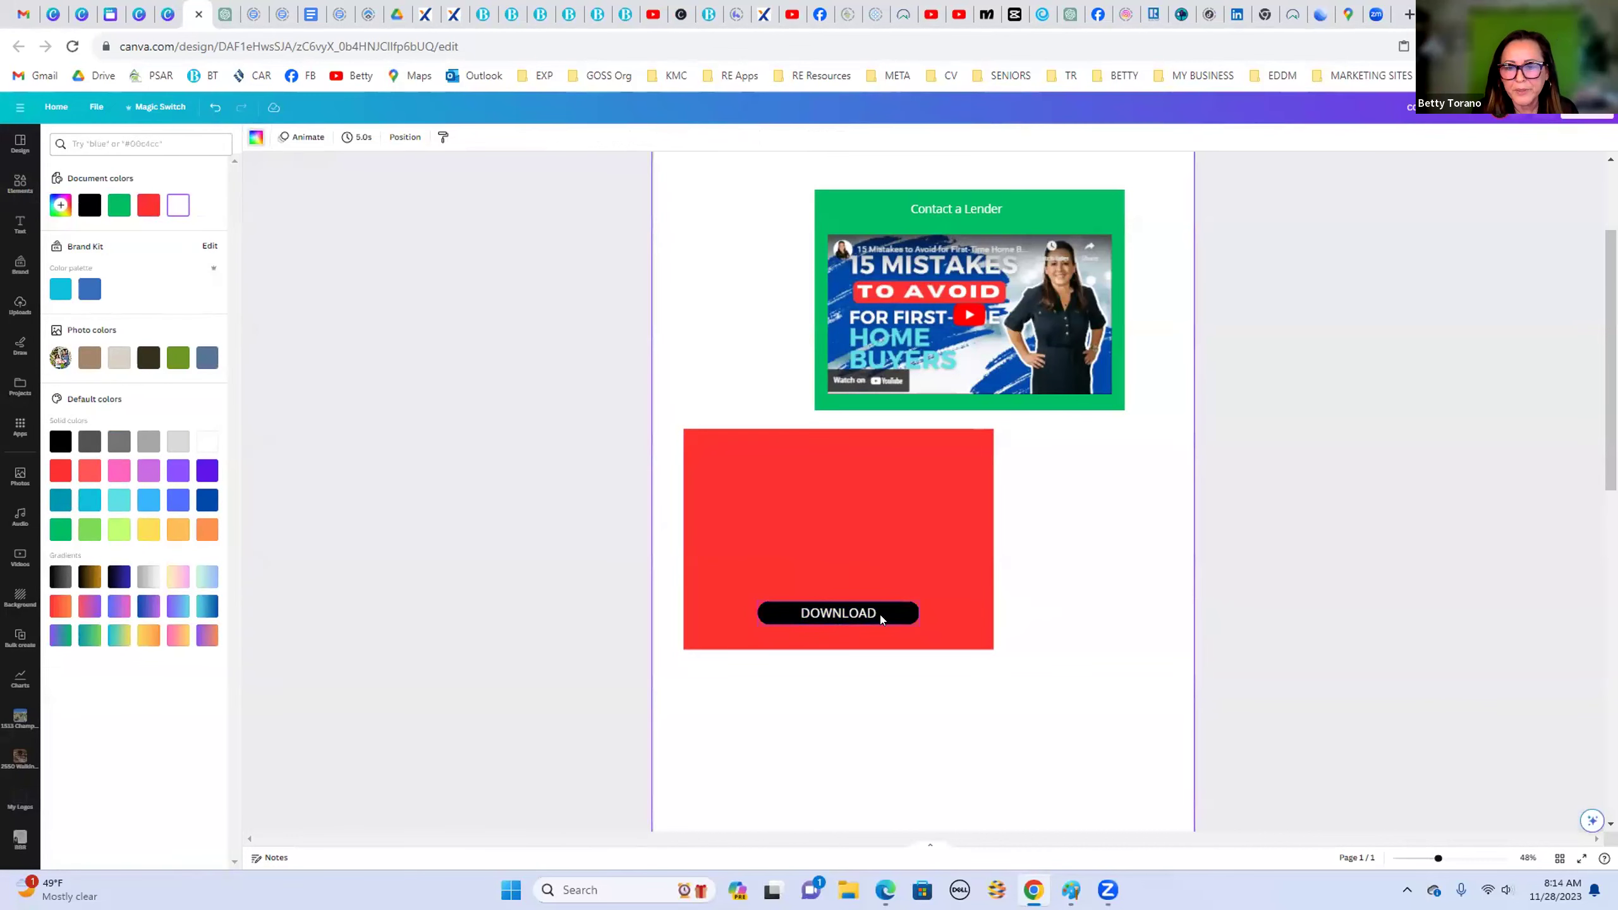
Step: Open the link entry for the DOWNLOAD button
{"action": "left_click", "coordinate": [831, 616]}
{"action": "right_click", "coordinate": [831, 616]}
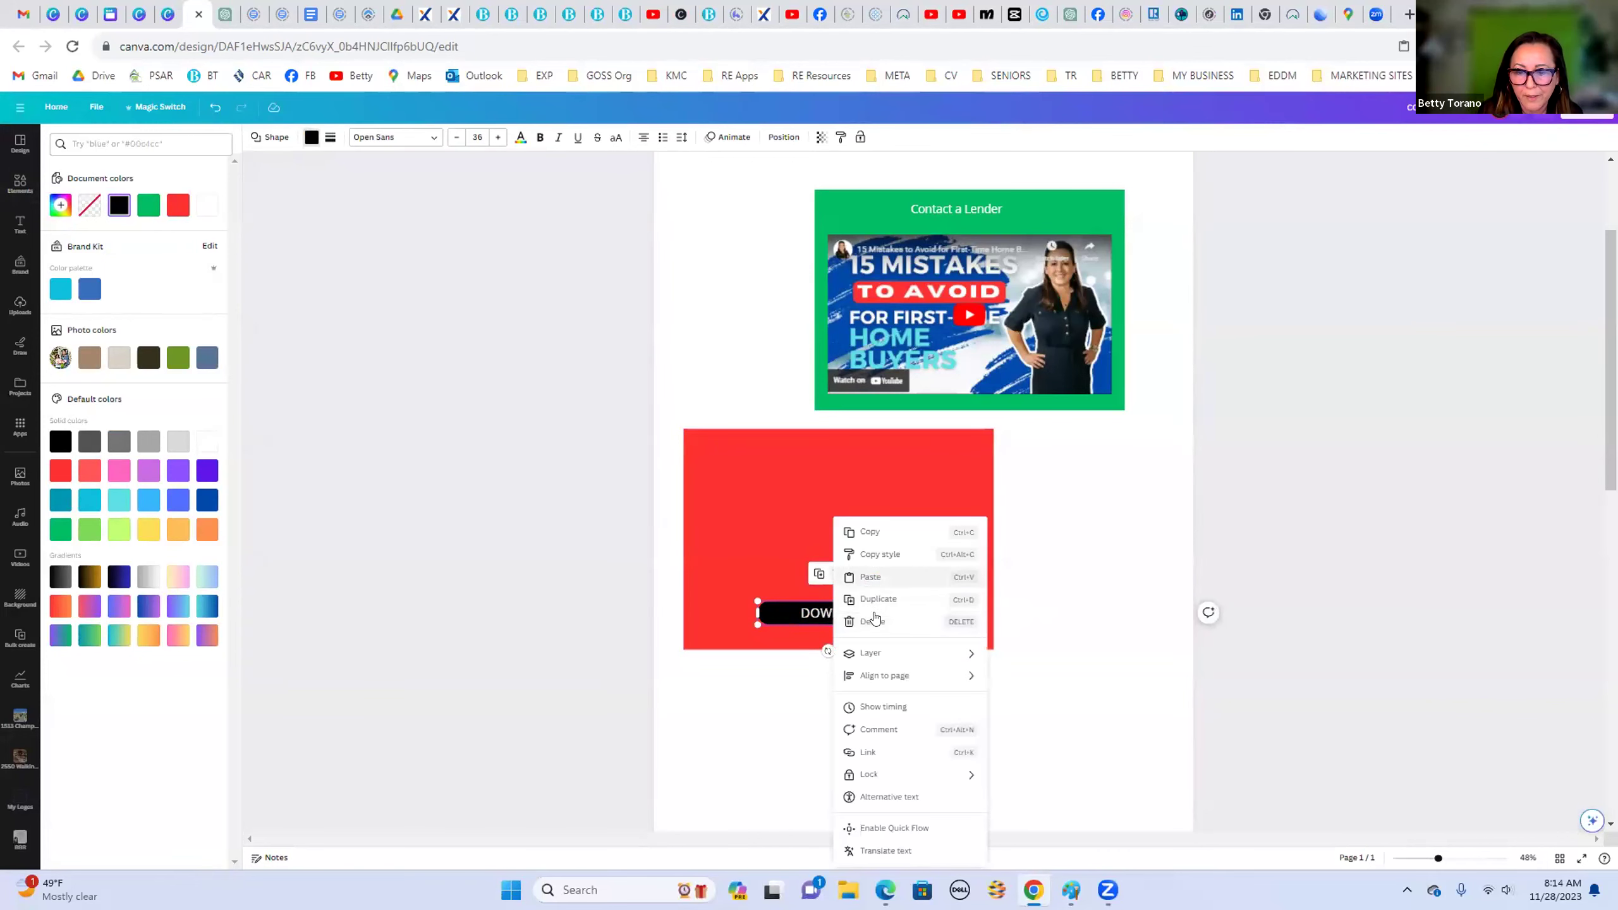
{"action": "left_click", "coordinate": [870, 752]}
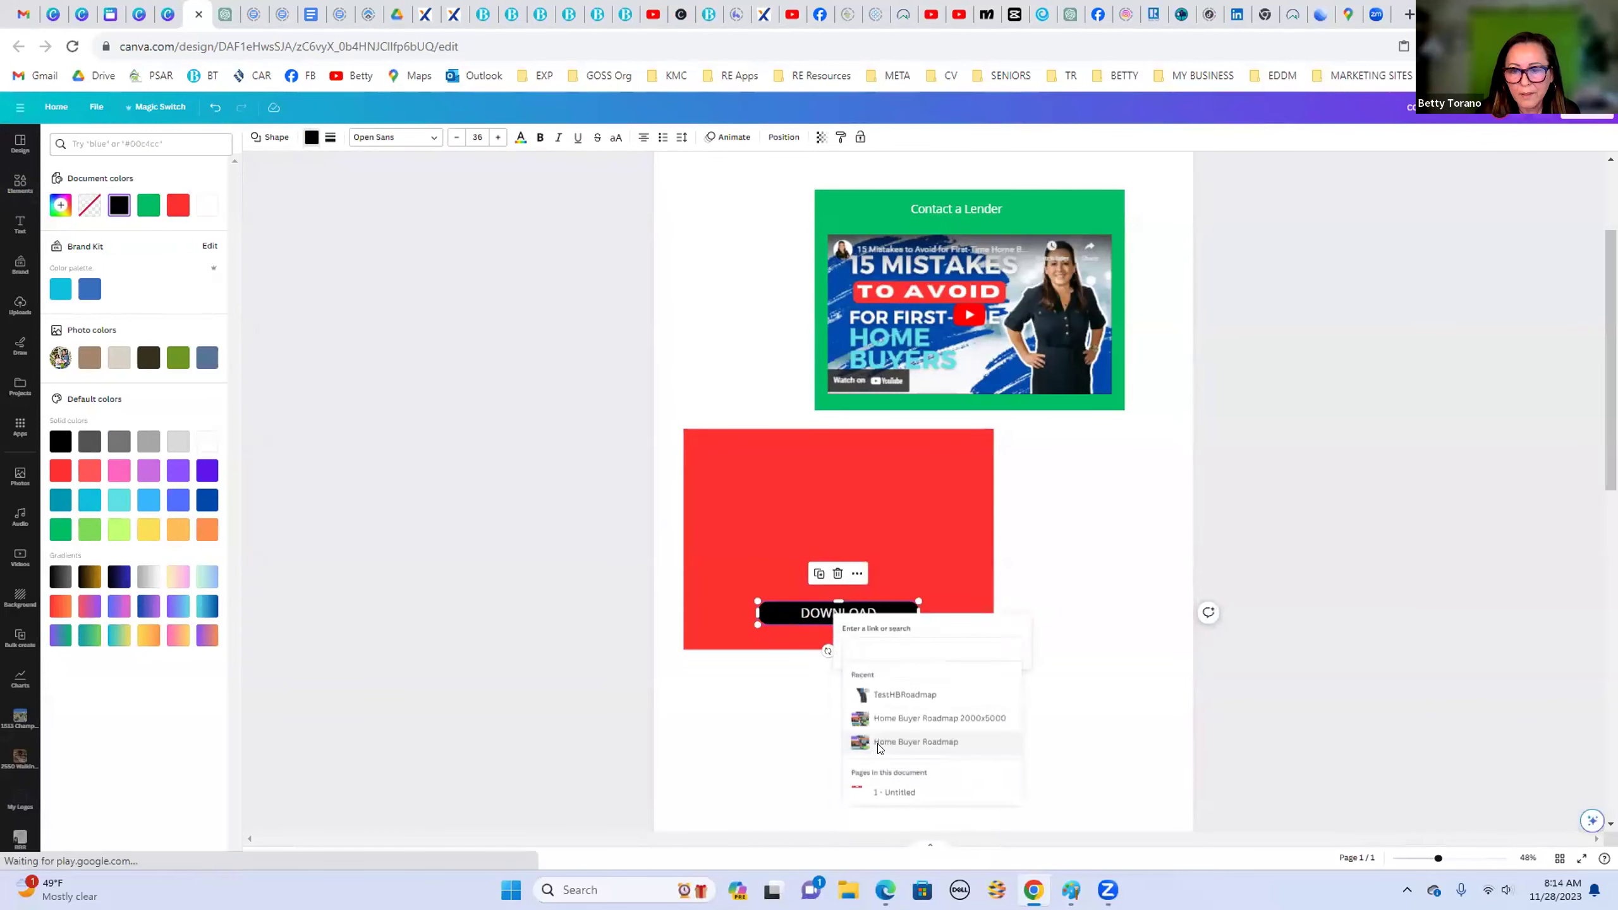
Step: Switch to the Lofty CMS editor and open the "Define Your Dream Home" worksheet page from the hidden navigation pages
{"action": "left_click", "coordinate": [482, 14]}
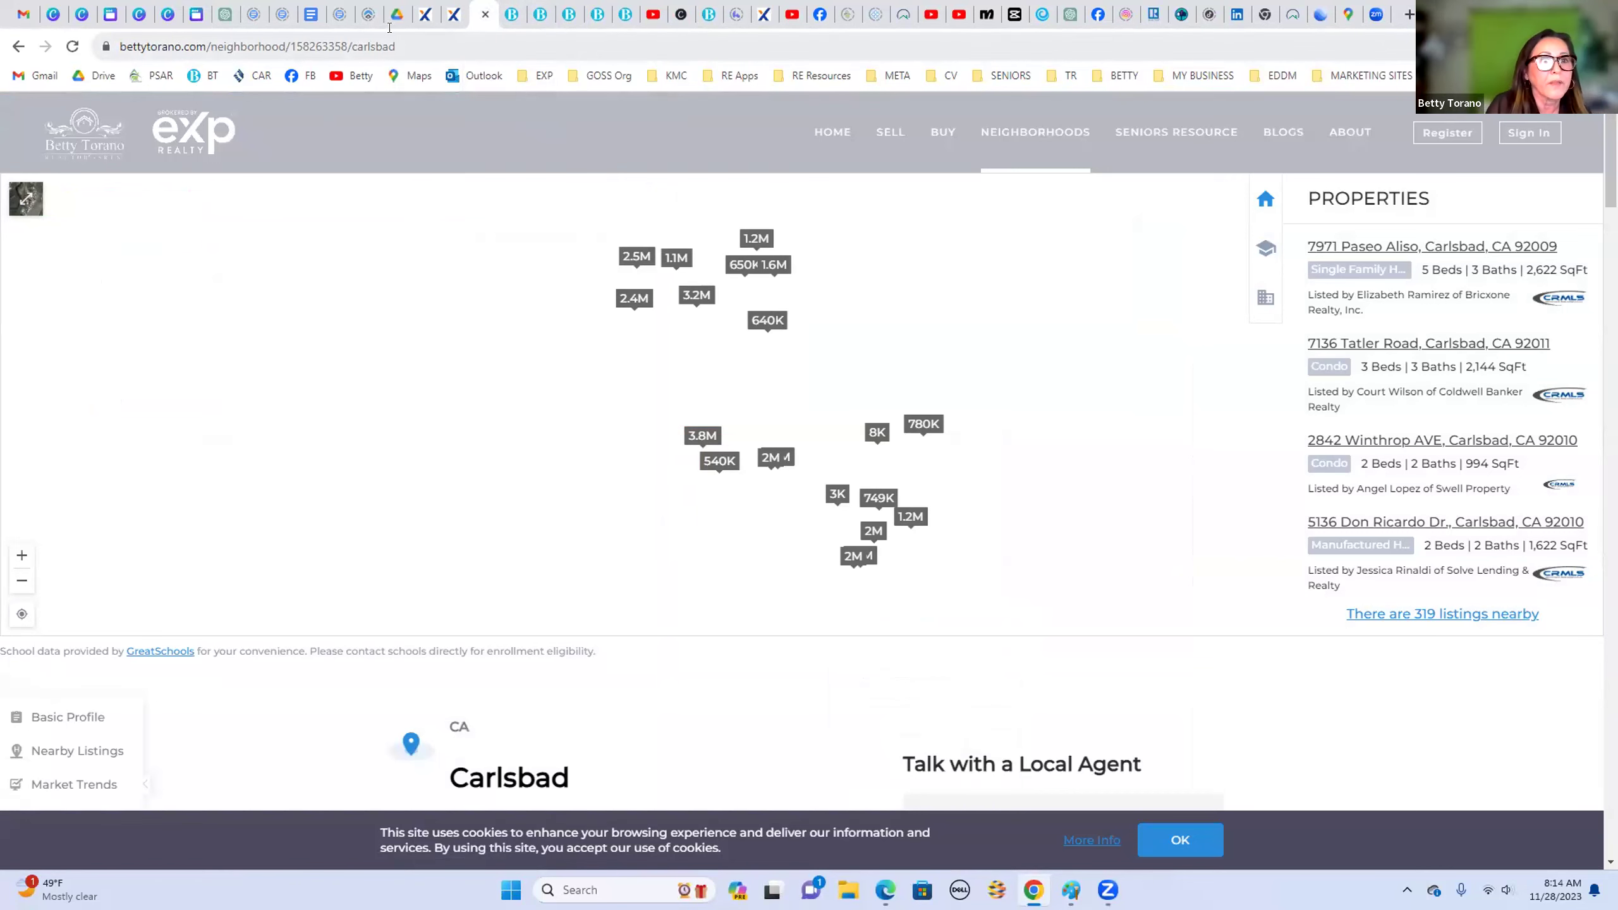
{"action": "left_click", "coordinate": [485, 19]}
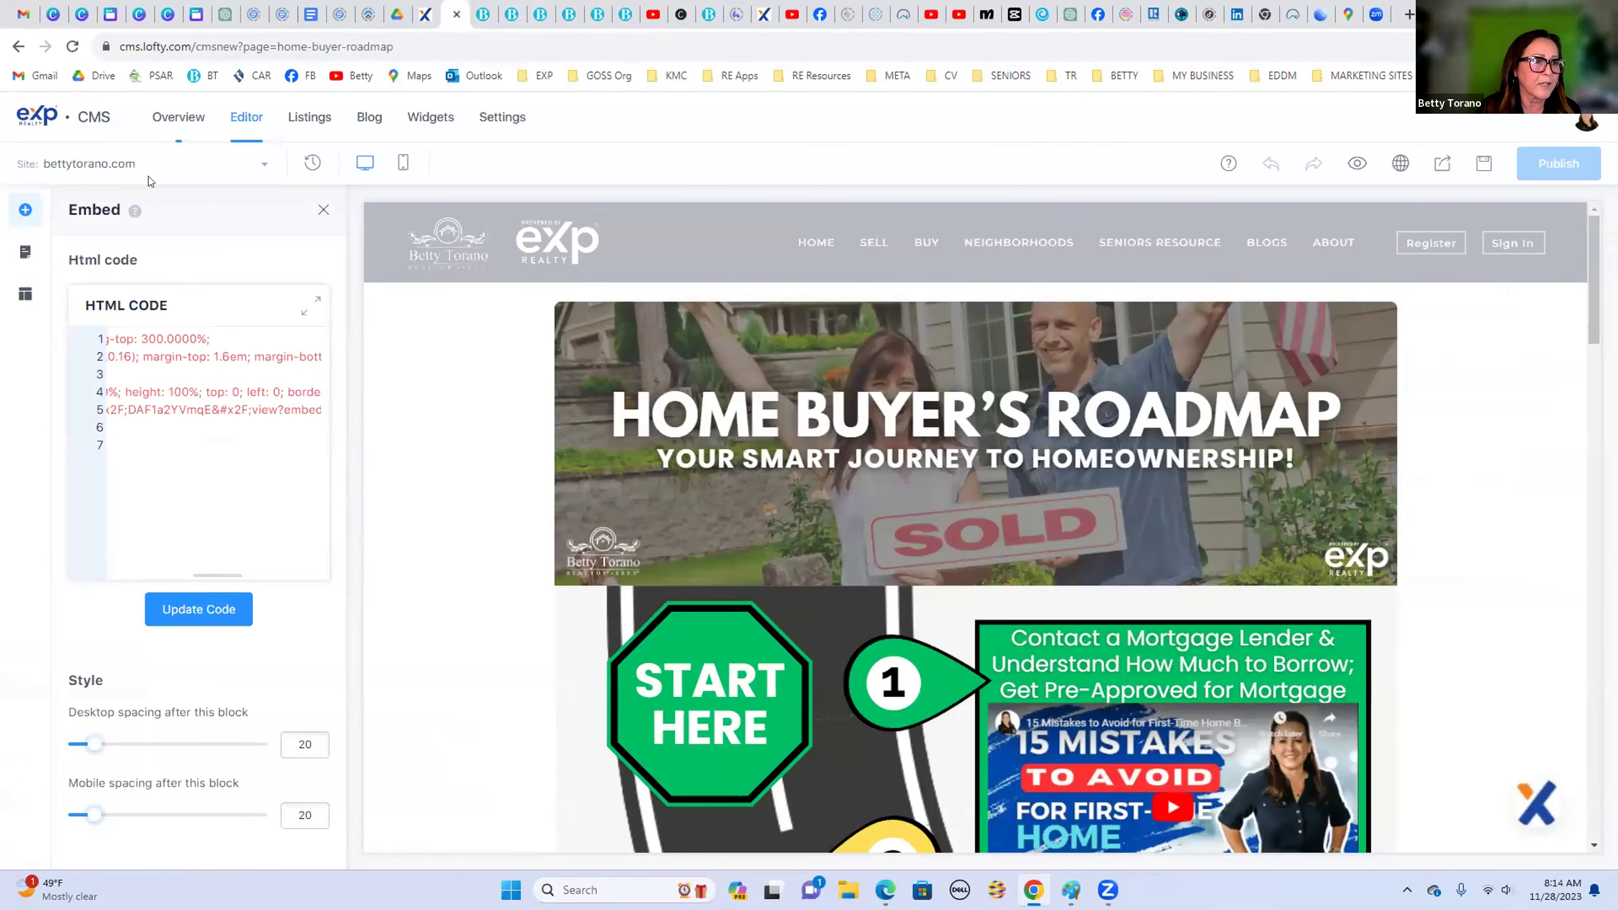
{"action": "left_click", "coordinate": [31, 255]}
{"action": "scroll", "coordinate": [126, 368], "scroll_direction": "down", "scroll_amount": 8}
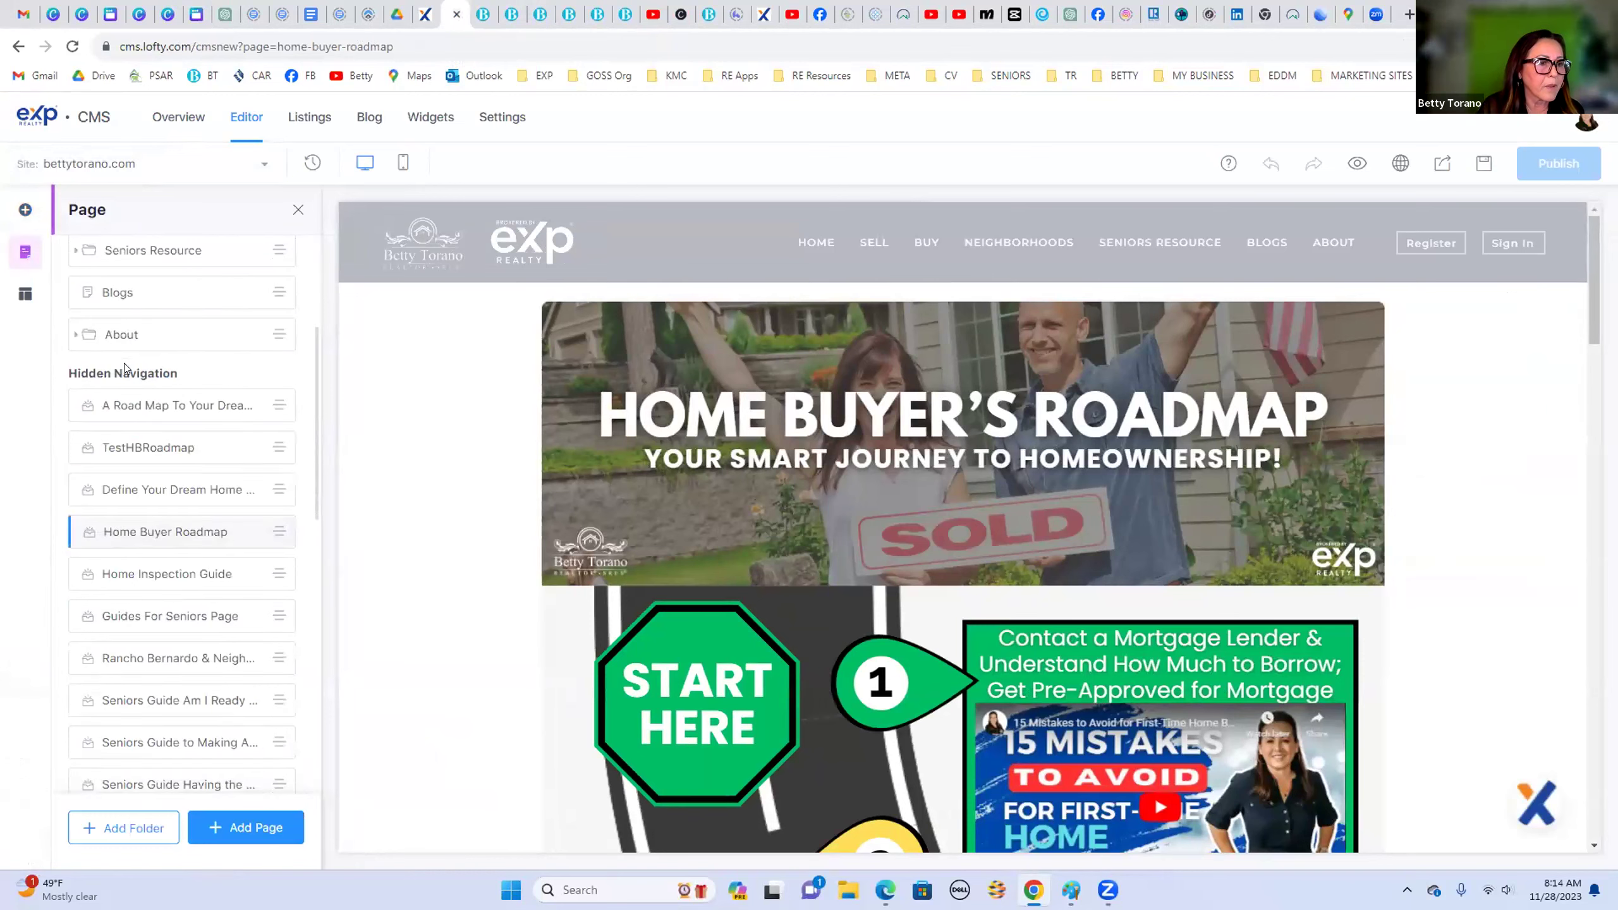
{"action": "scroll", "coordinate": [126, 368], "scroll_direction": "up", "scroll_amount": 3}
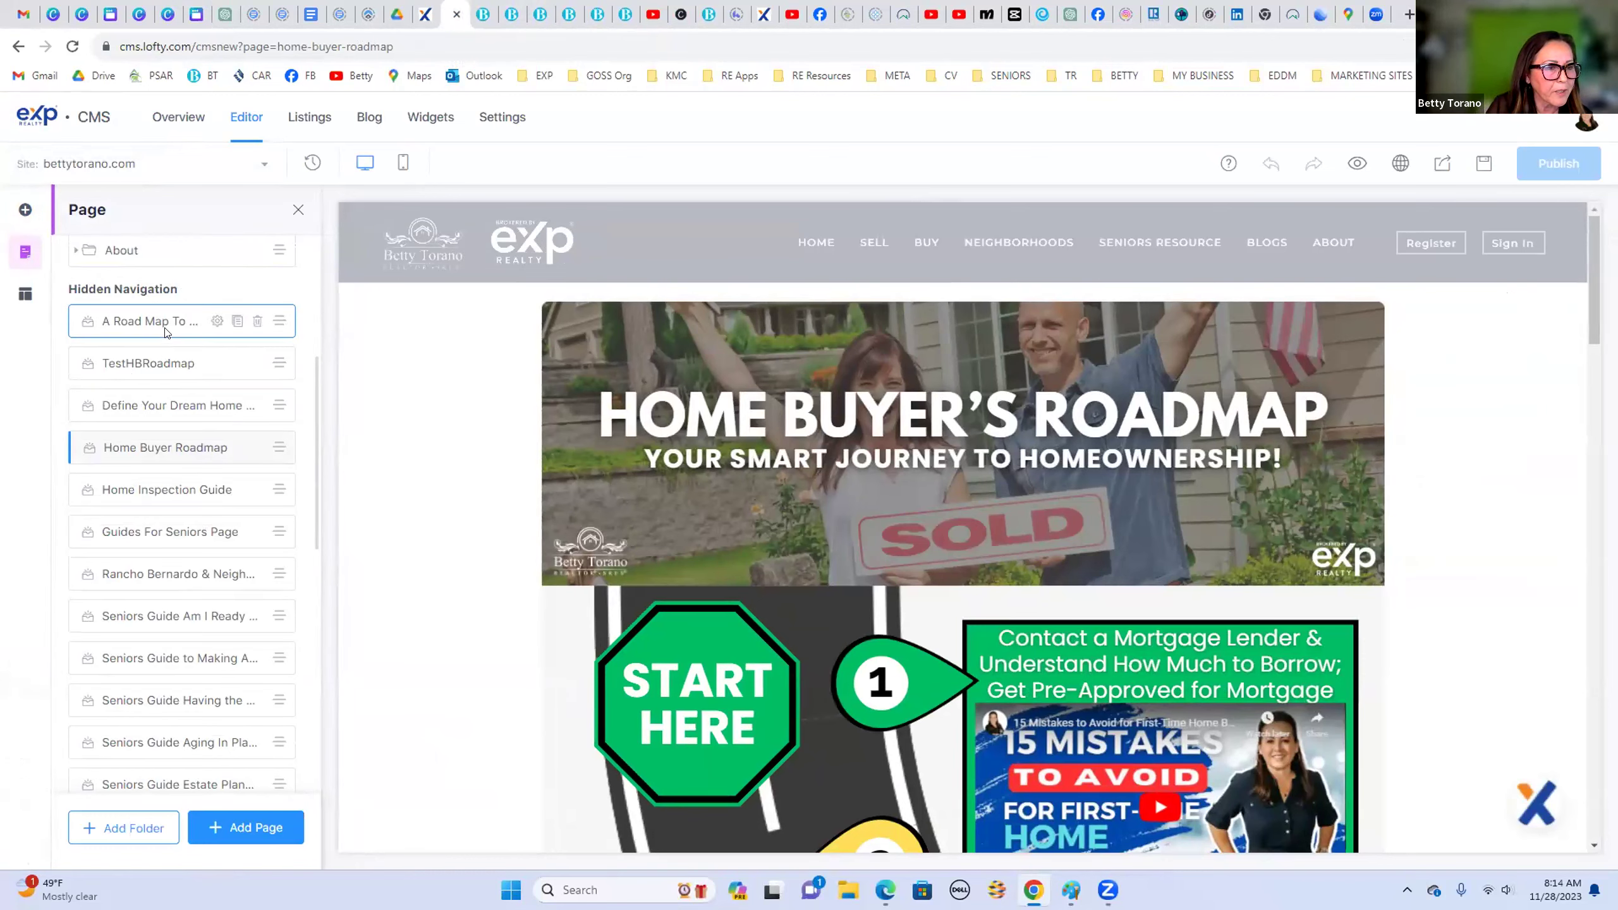
{"action": "left_click", "coordinate": [151, 407]}
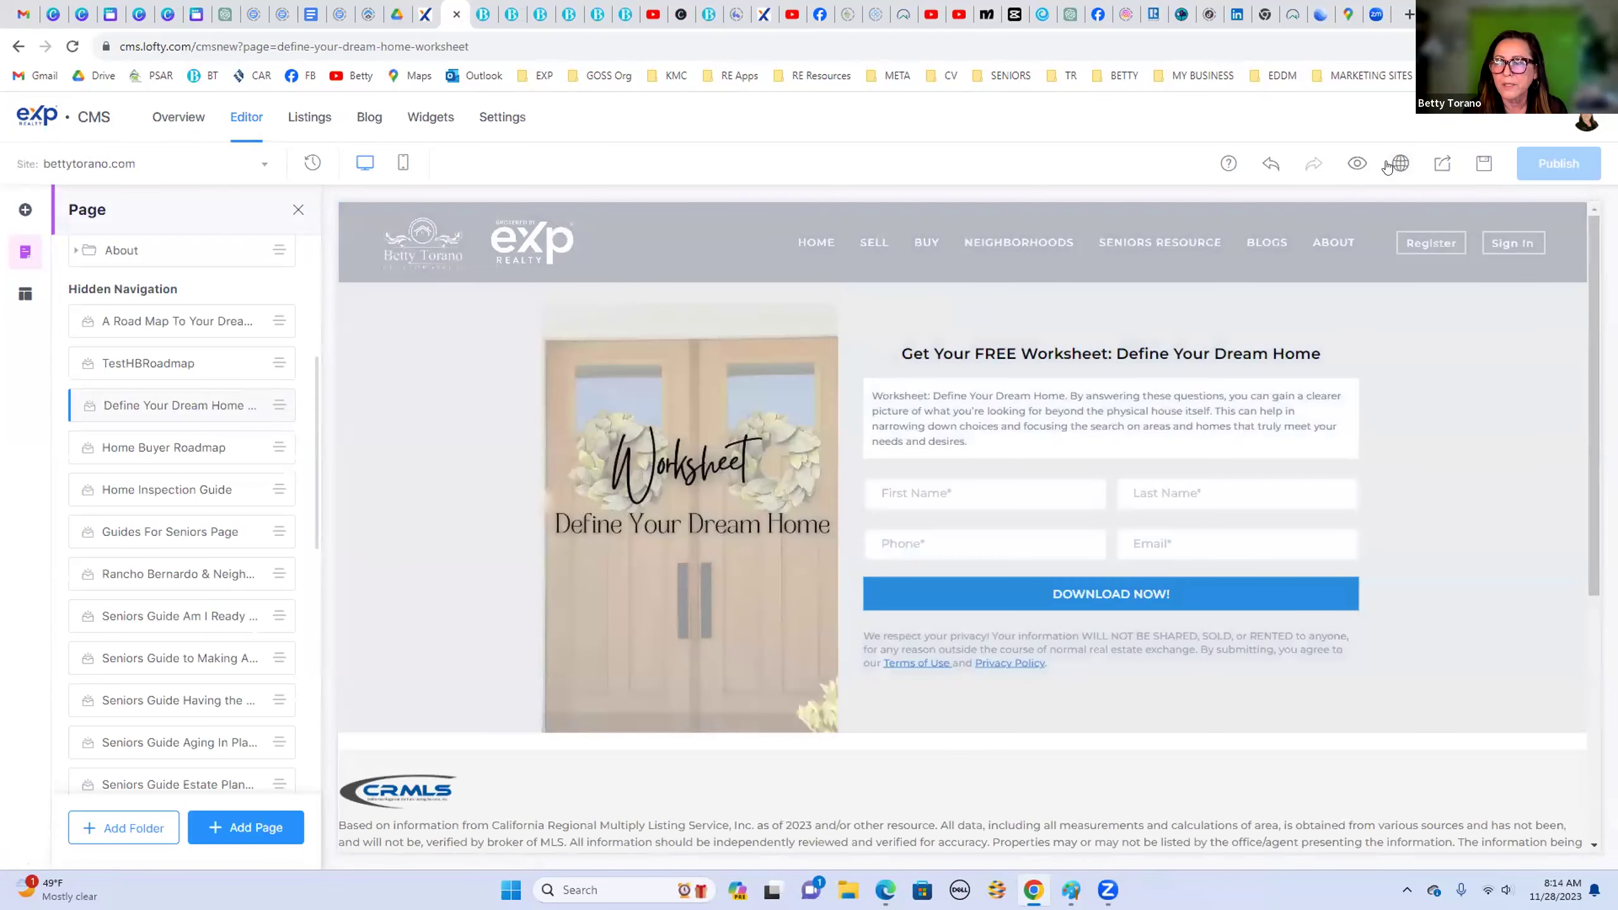
Step: Open the live worksheet page, copy its address without the "?fromCms=1" ending, and return to the Canva design
{"action": "left_click", "coordinate": [1397, 164]}
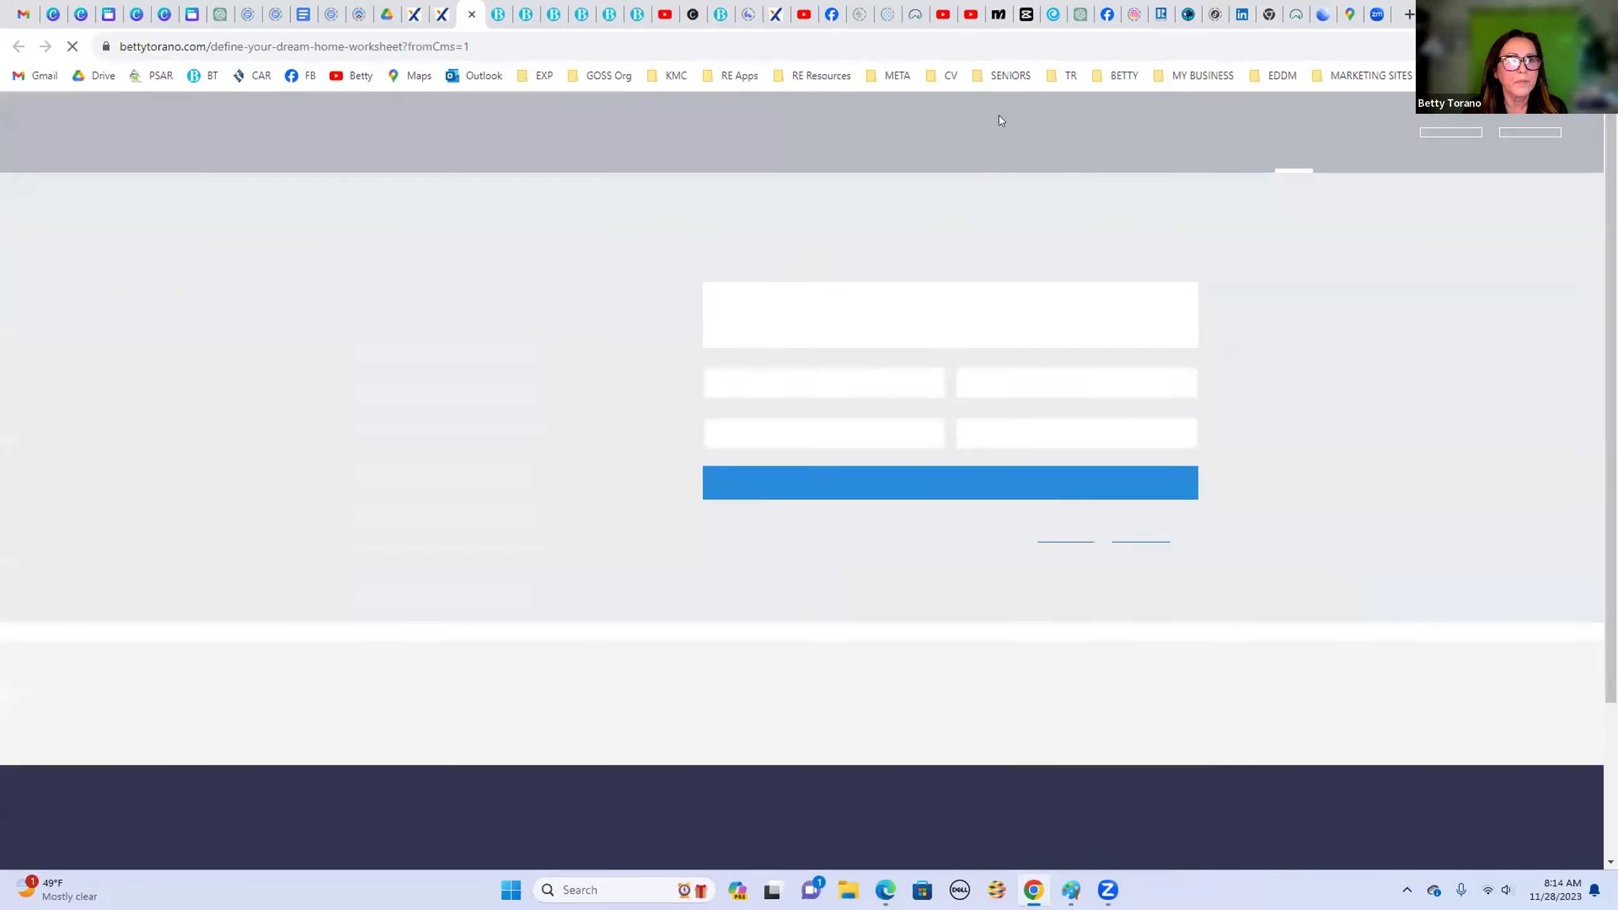
{"action": "left_click_drag", "start_coordinate": [402, 46], "coordinate": [100, 32]}
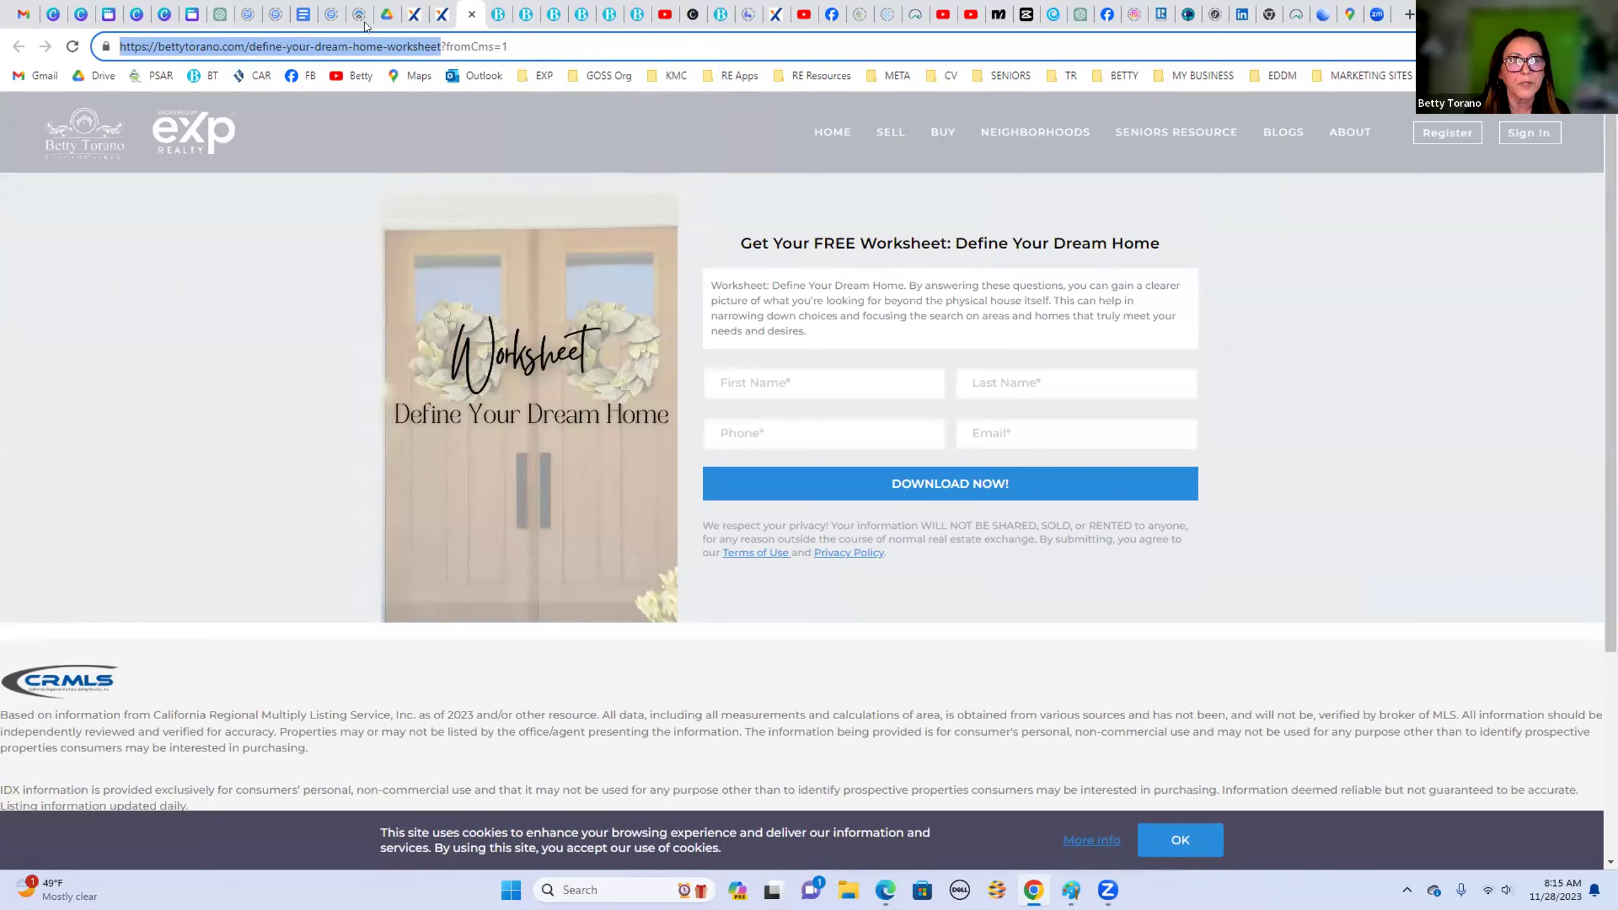
{"action": "left_click", "coordinate": [193, 14]}
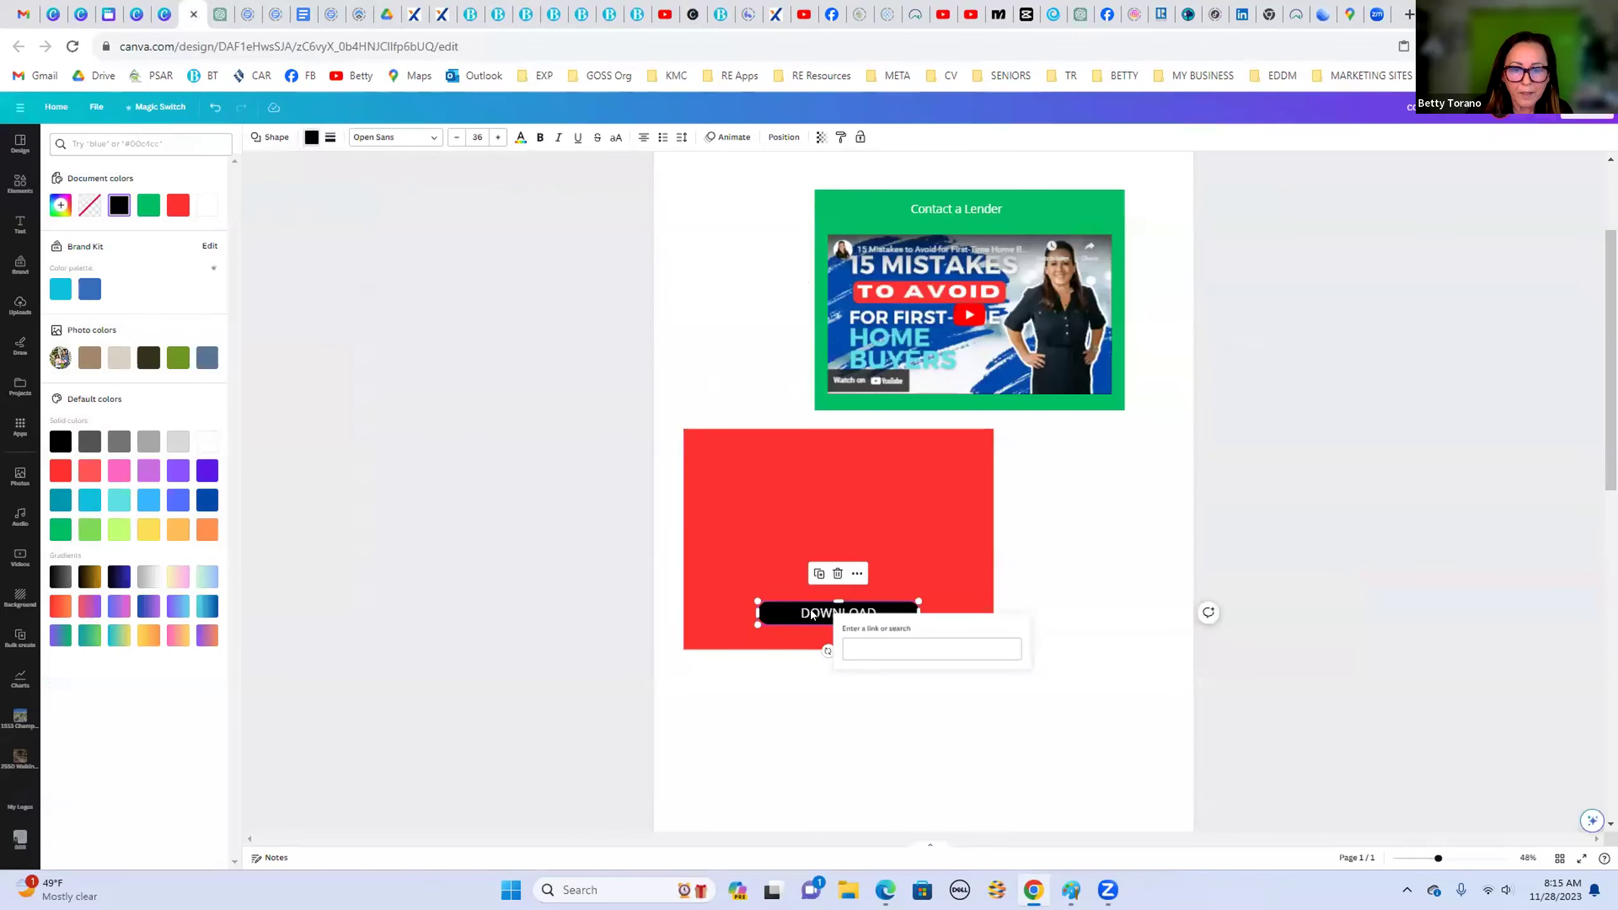
Step: Link the DOWNLOAD button to the copied "define-your-dream-home-worksheet" page address and remove the underline from its label
{"action": "left_click", "coordinate": [909, 647]}
{"action": "key", "text": "ctrl+v"}
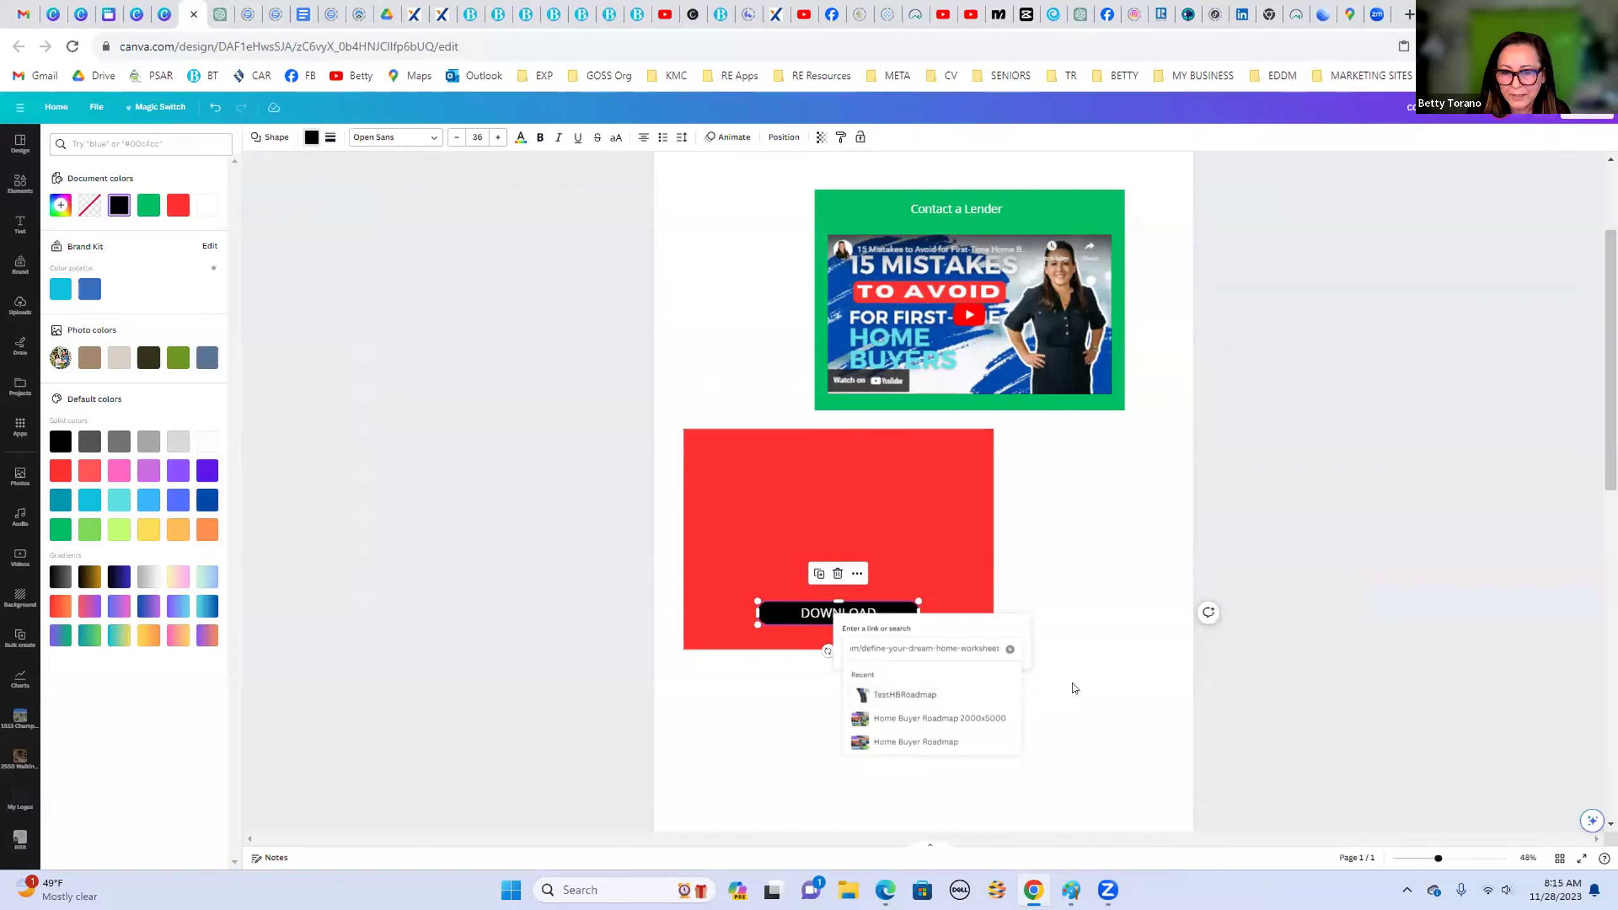
{"action": "key", "text": "Return"}
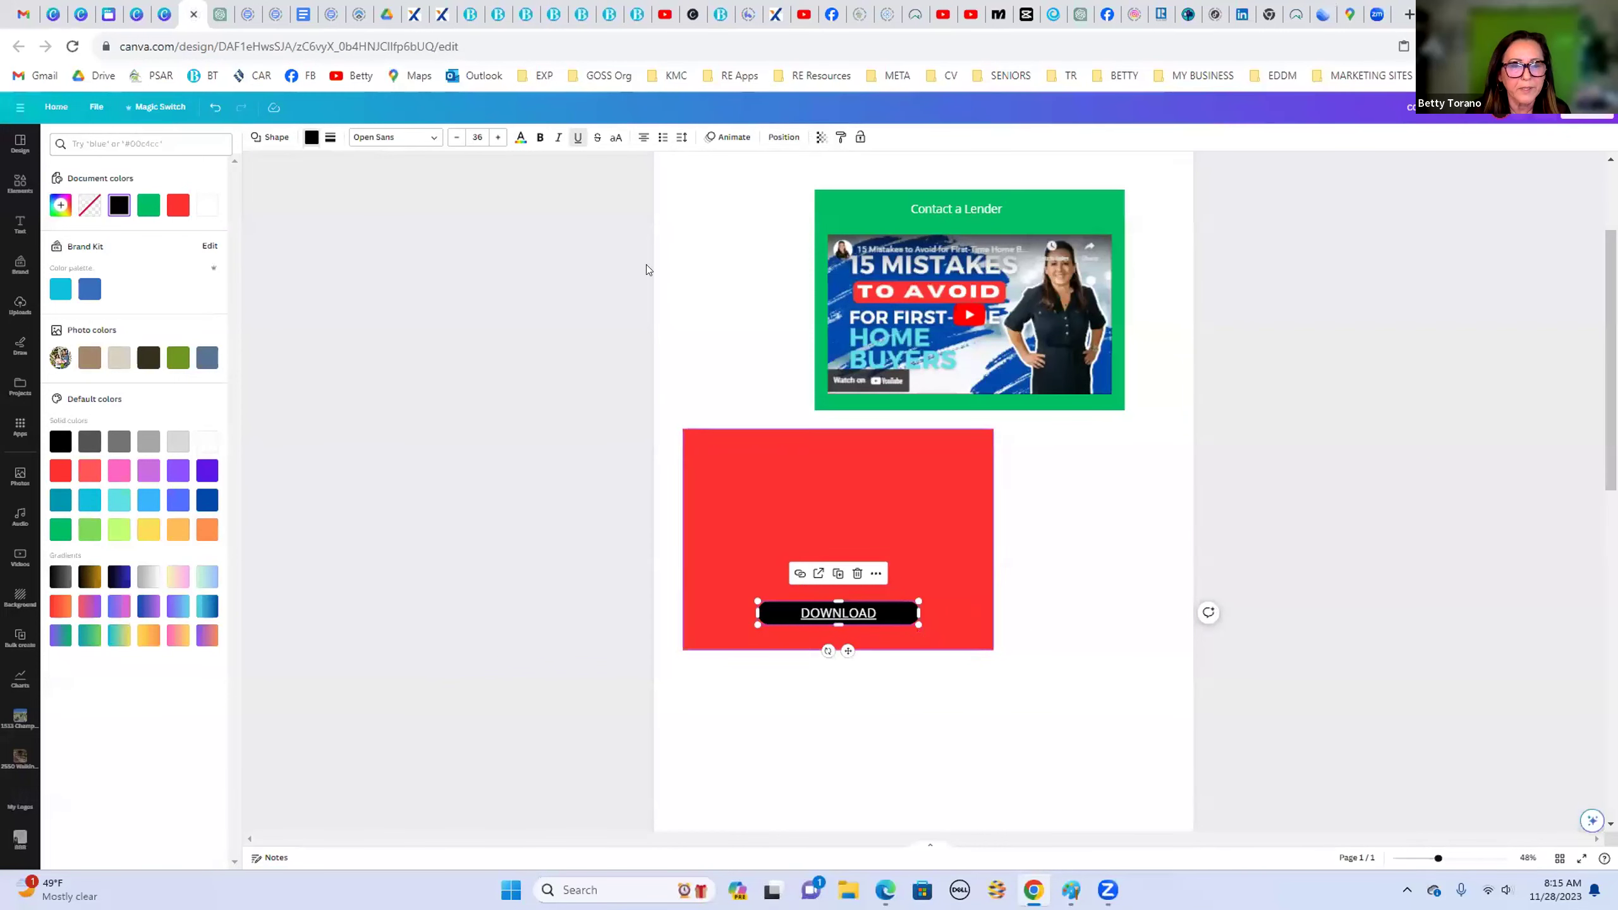
{"action": "left_click", "coordinate": [576, 138]}
{"action": "left_click", "coordinate": [1081, 572]}
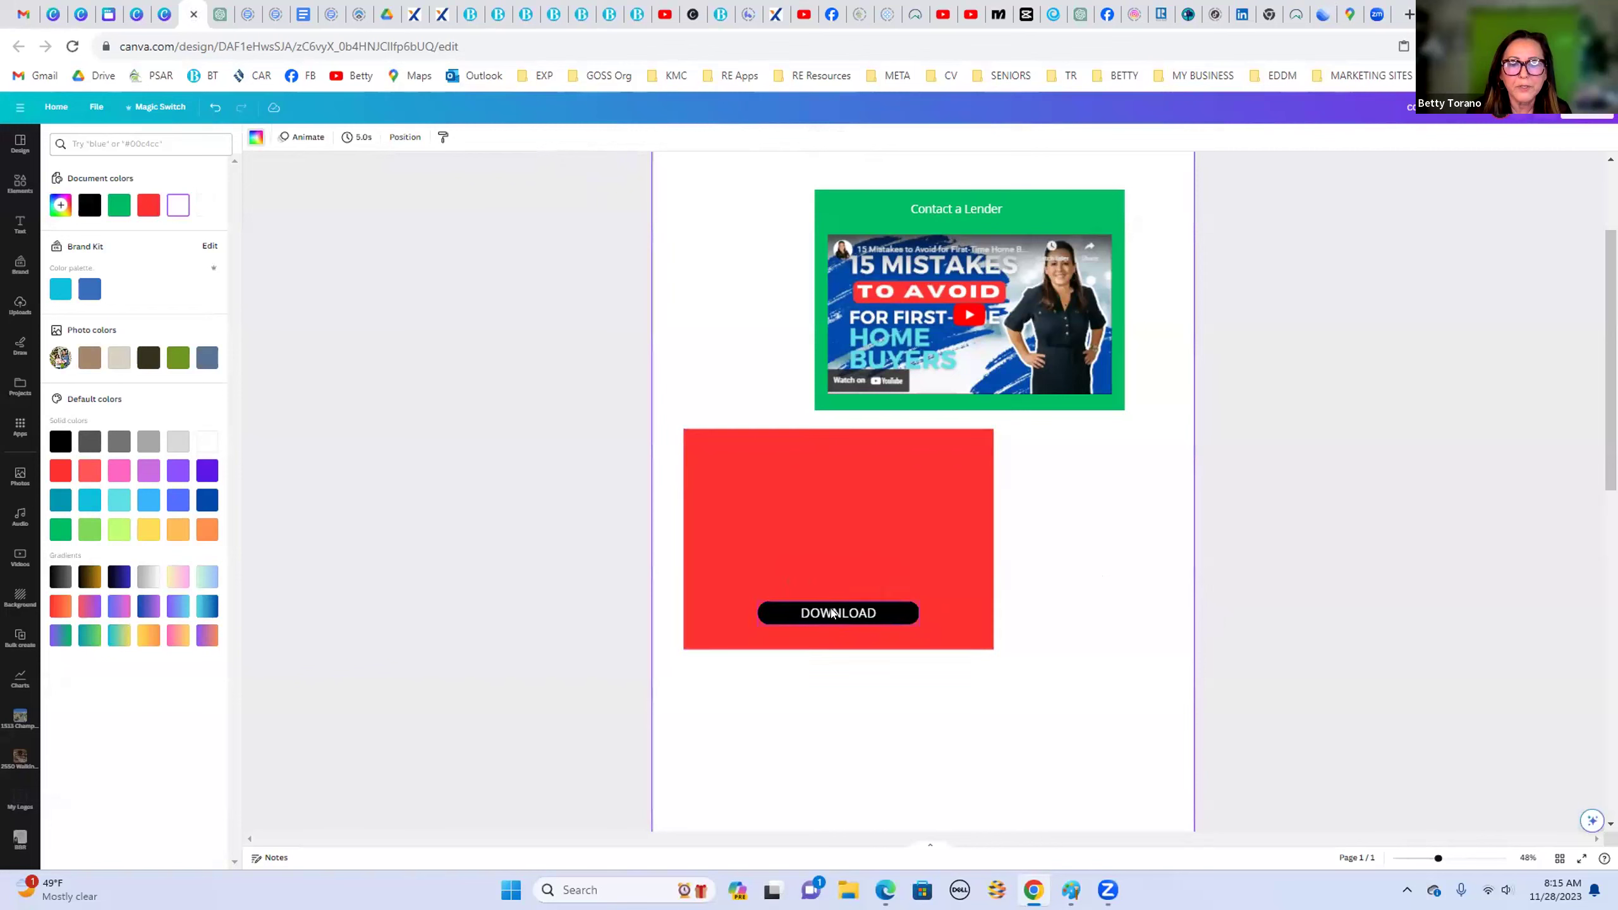
Step: Extend the label of the black button in the red box to read "DOWNLOAD GUIDE"
{"action": "left_click", "coordinate": [885, 613]}
{"action": "left_click", "coordinate": [885, 606]}
{"action": "type", "text": "GUIDE"}
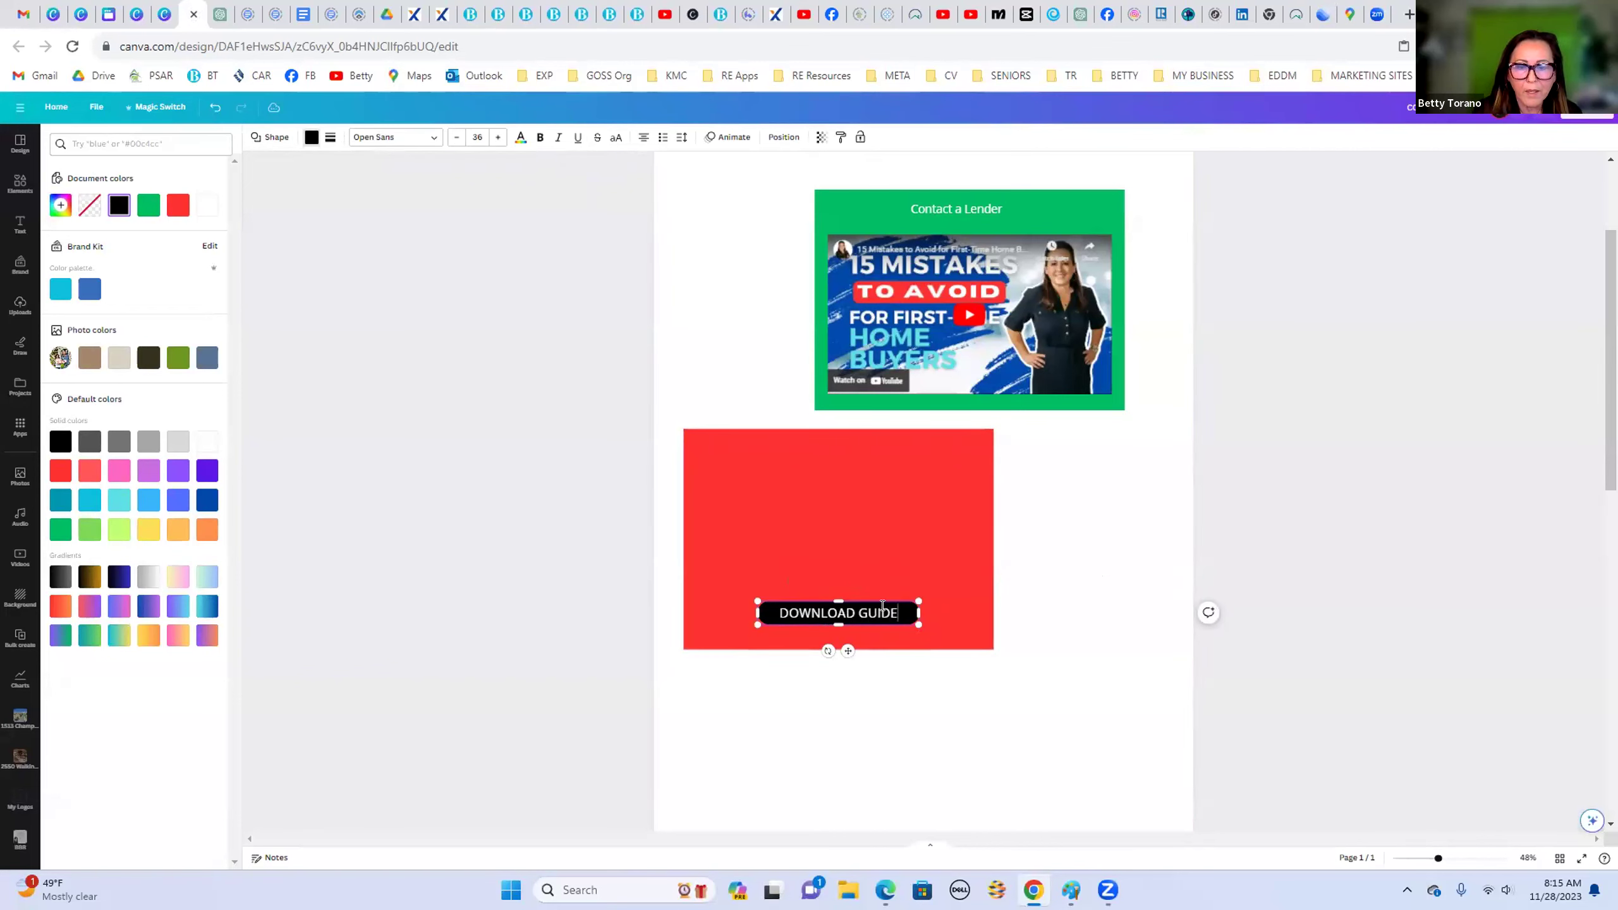
{"action": "left_click", "coordinate": [1107, 593]}
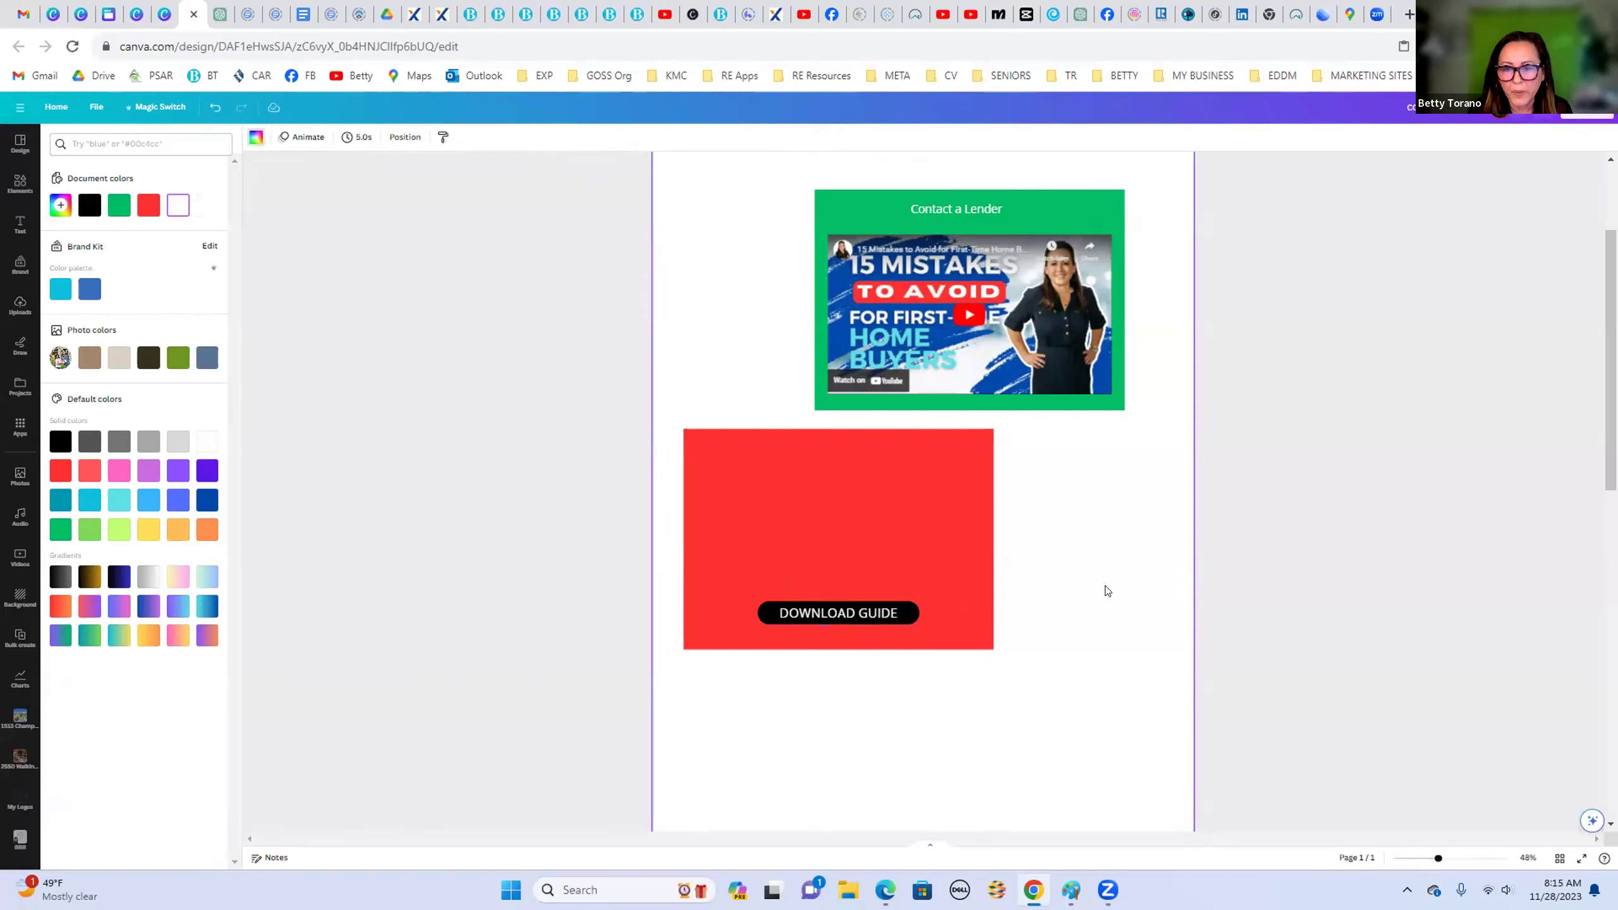
Step: Duplicate the red box, place the copy below it slightly to the right, and fill the copy with blue
{"action": "scroll", "coordinate": [1107, 591], "scroll_direction": "down", "scroll_amount": 2}
{"action": "left_click", "coordinate": [944, 455]}
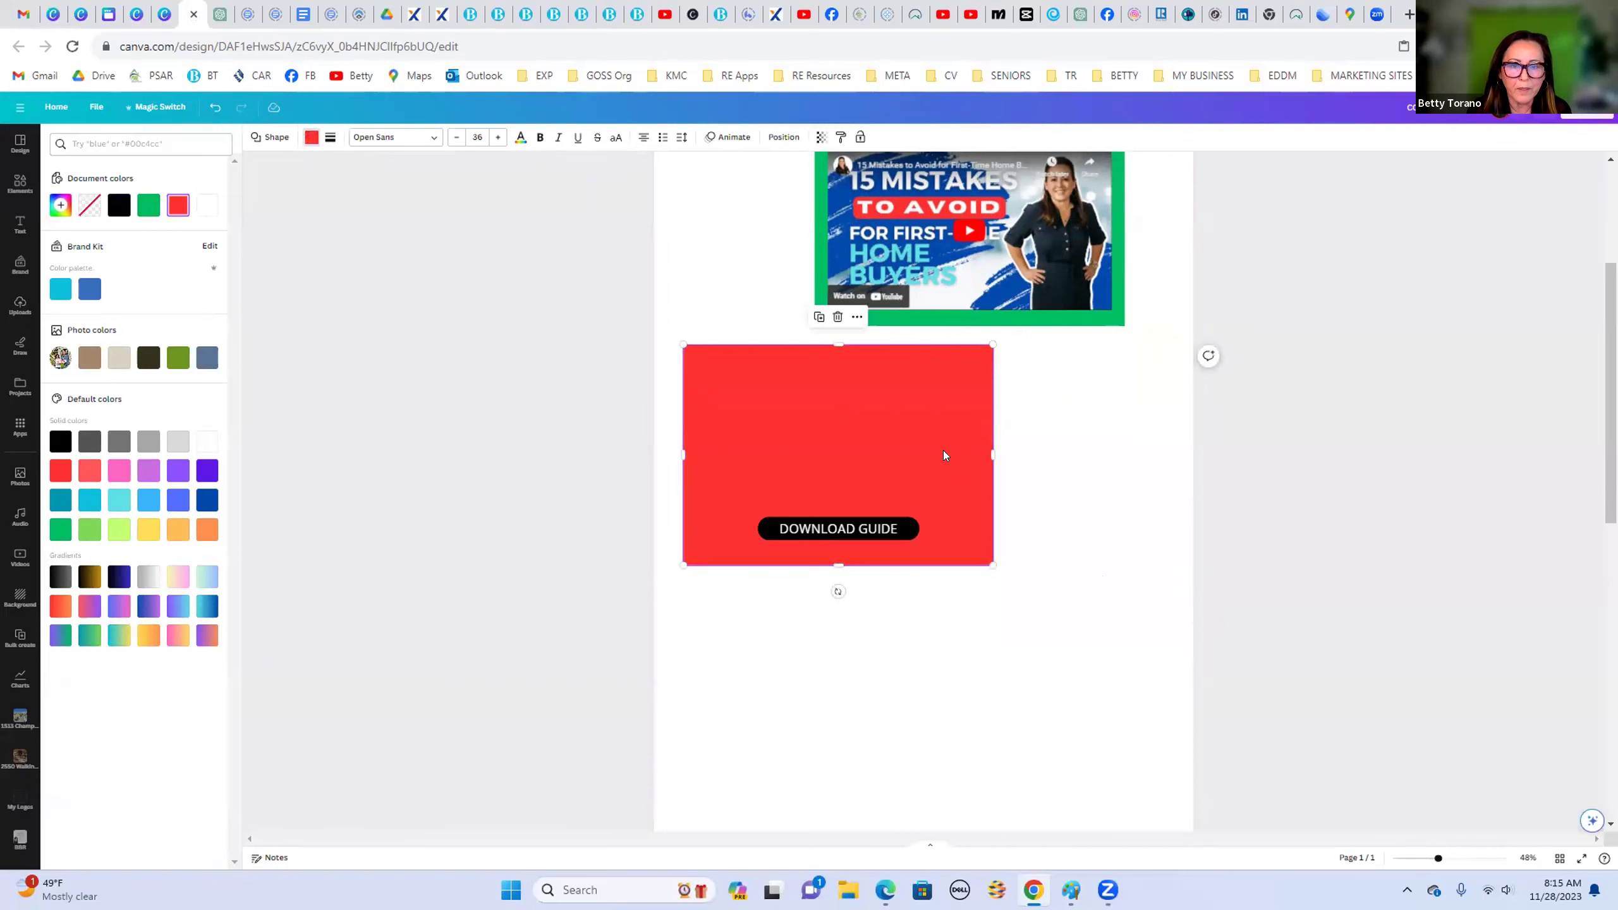
{"action": "key", "text": "ctrl+d"}
{"action": "left_click_drag", "start_coordinate": [943, 450], "coordinate": [1025, 715]}
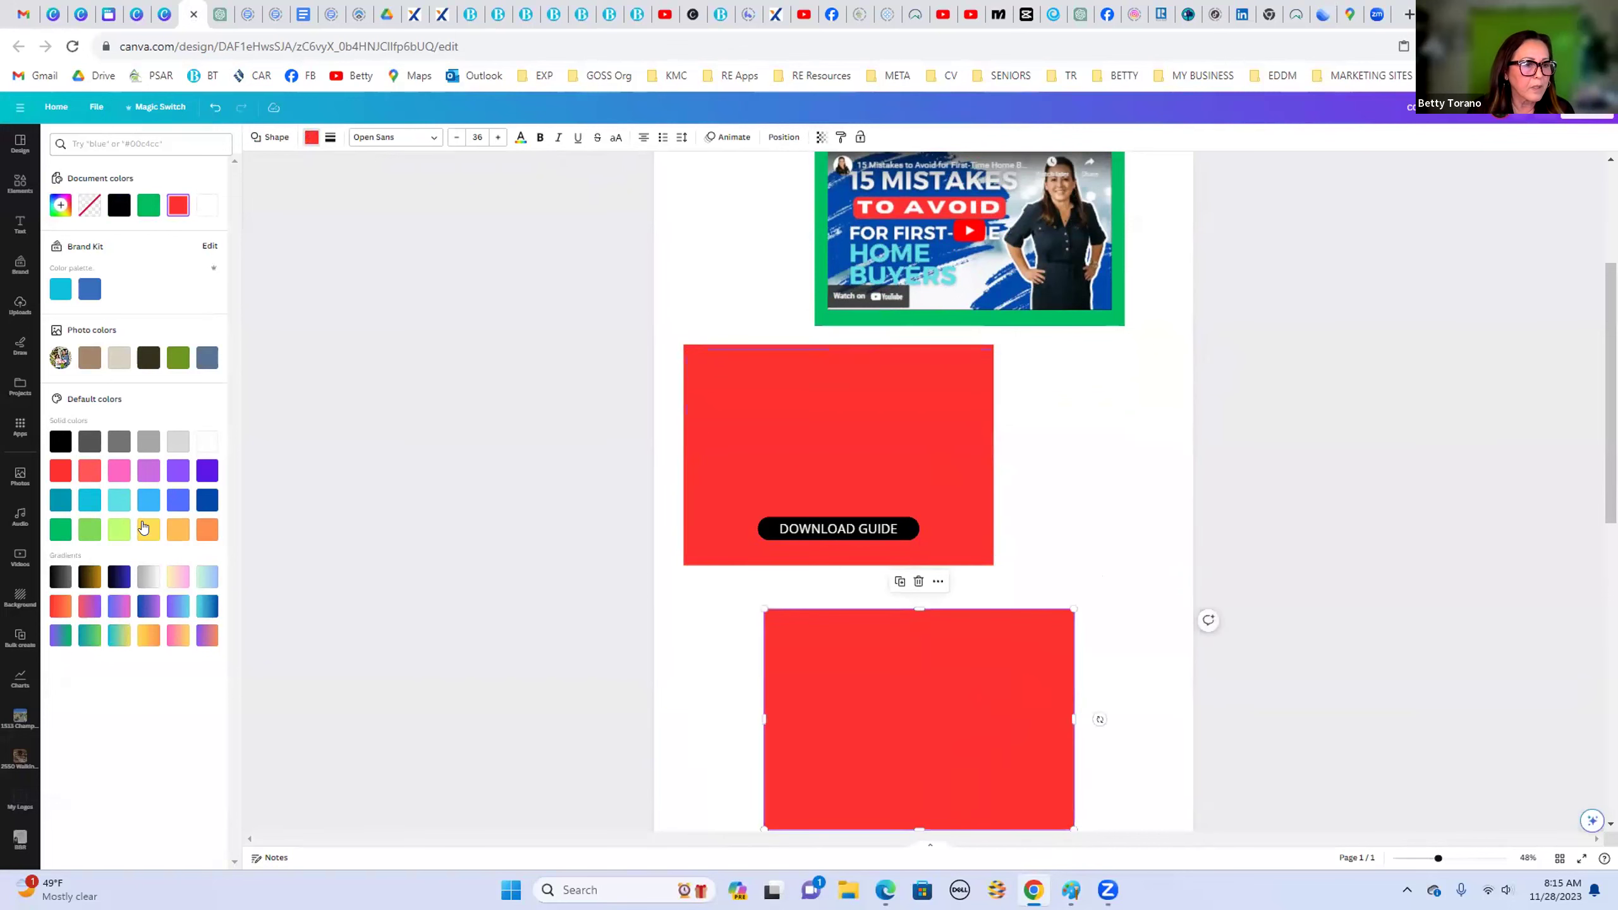
{"action": "left_click", "coordinate": [178, 500]}
{"action": "scroll", "coordinate": [1351, 625], "scroll_direction": "down", "scroll_amount": 4}
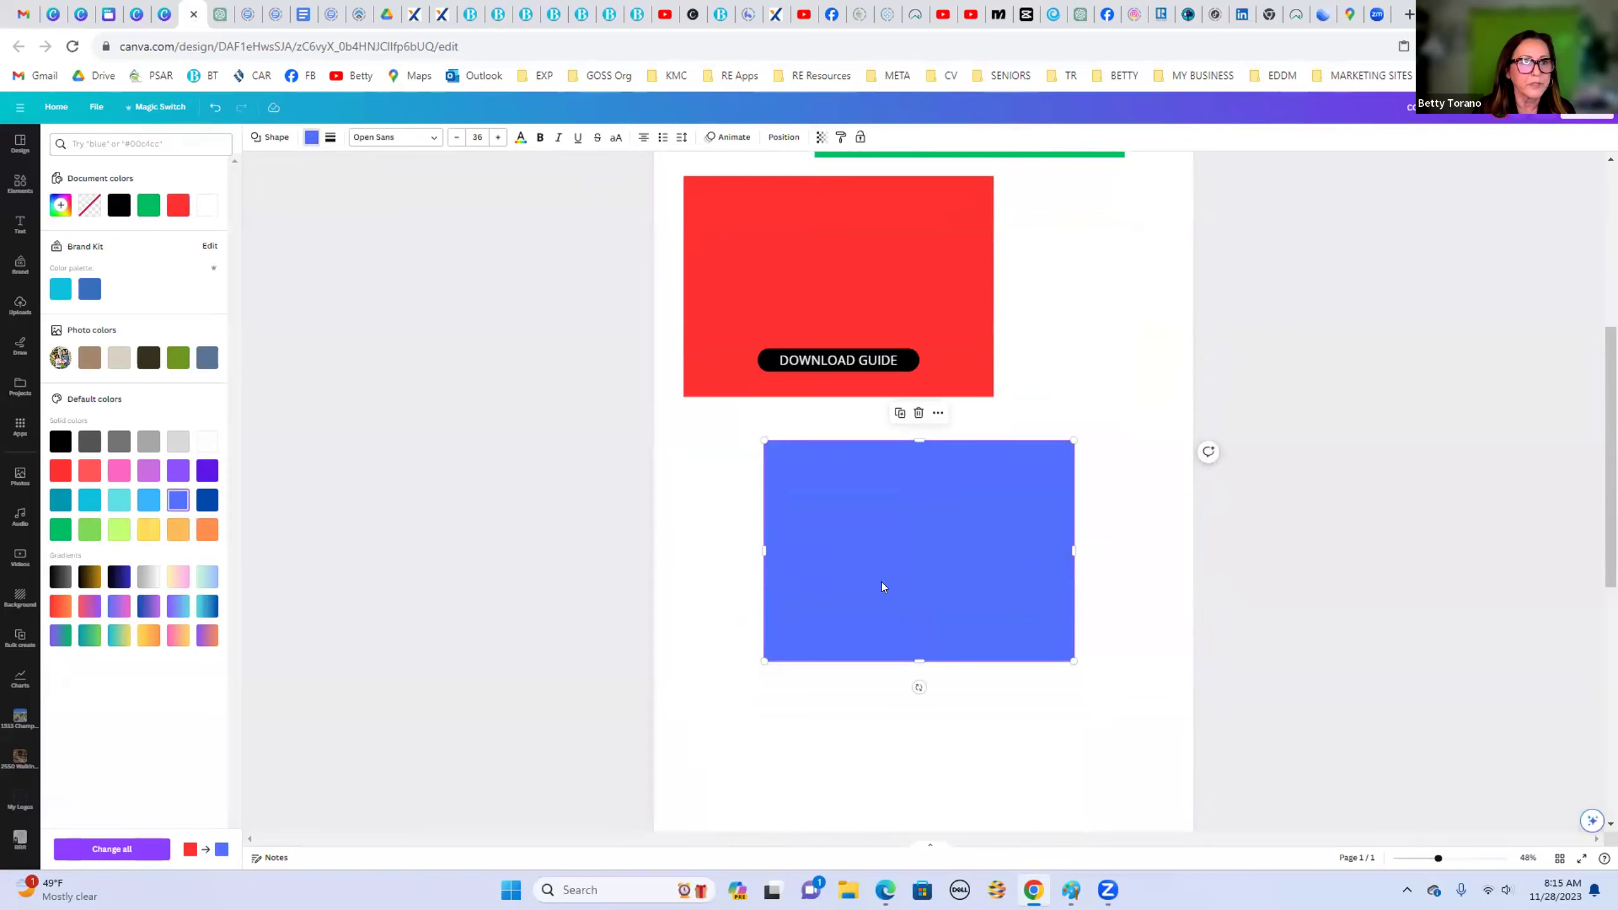
Step: Open the 20-page Buyer's Guide design from the recent Canva designs and copy its smart embed link
{"action": "left_click", "coordinate": [137, 14]}
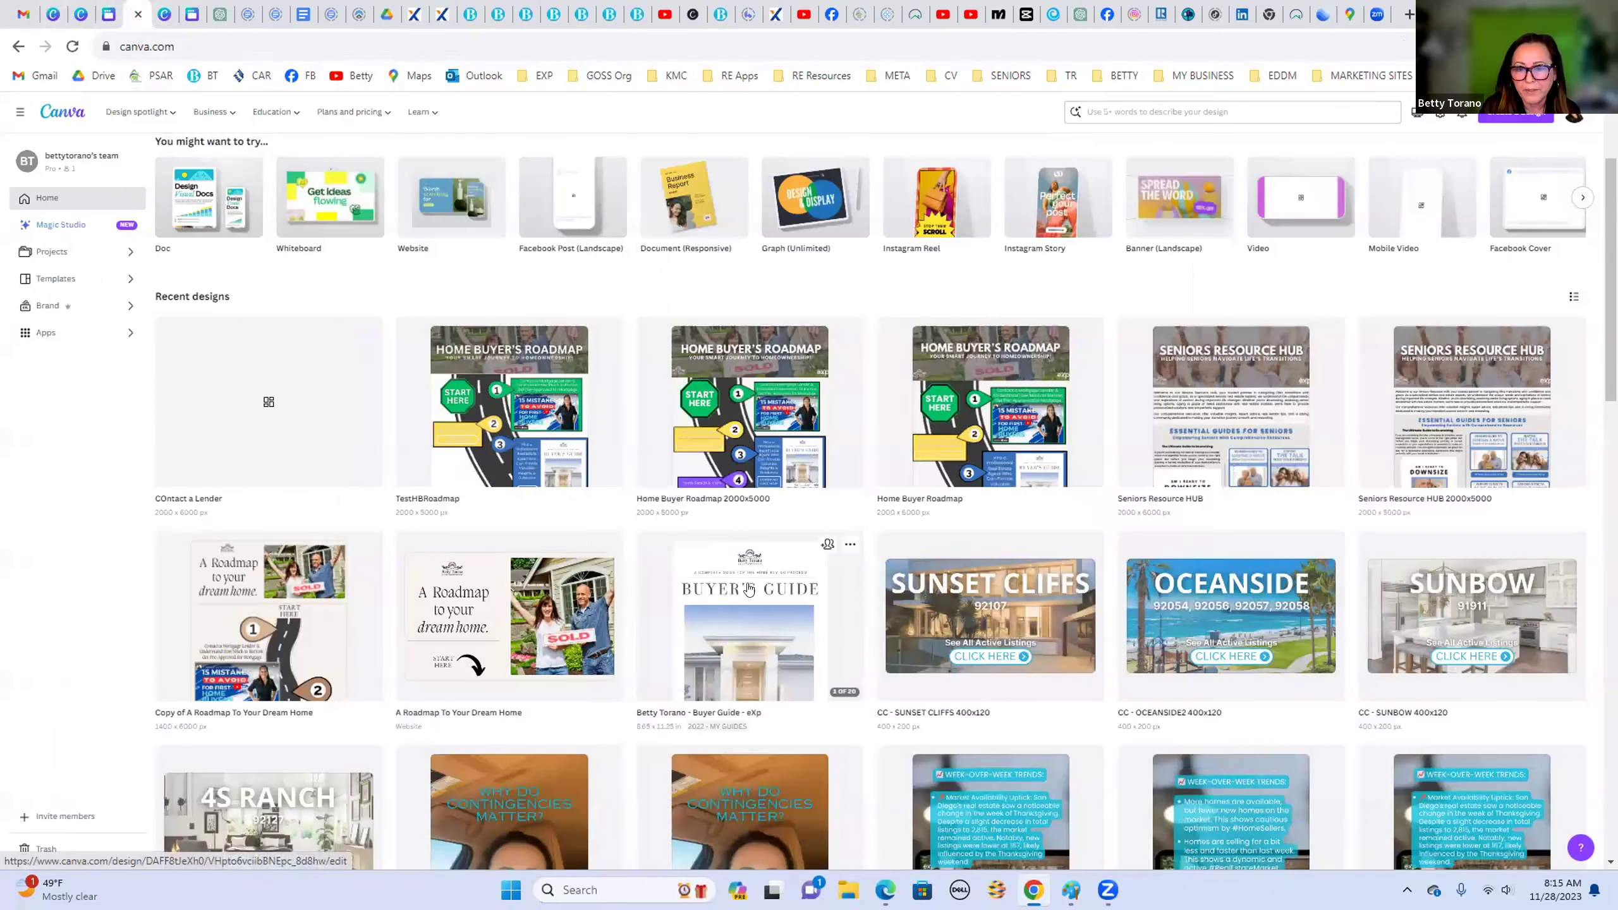
{"action": "left_click", "coordinate": [749, 589]}
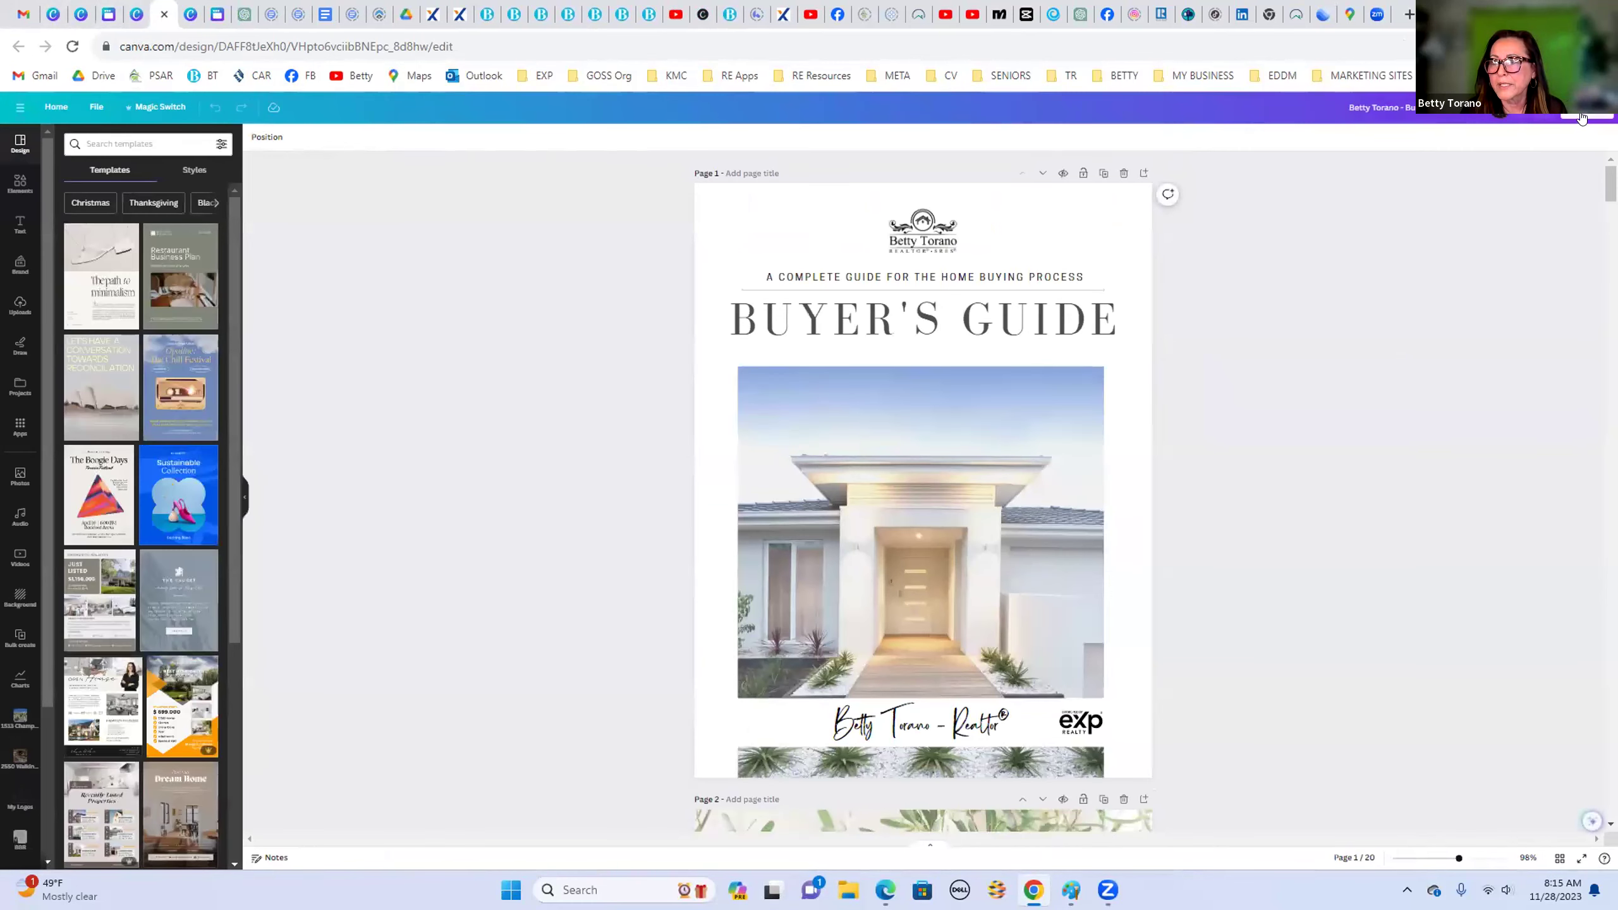
{"action": "left_click", "coordinate": [1585, 119]}
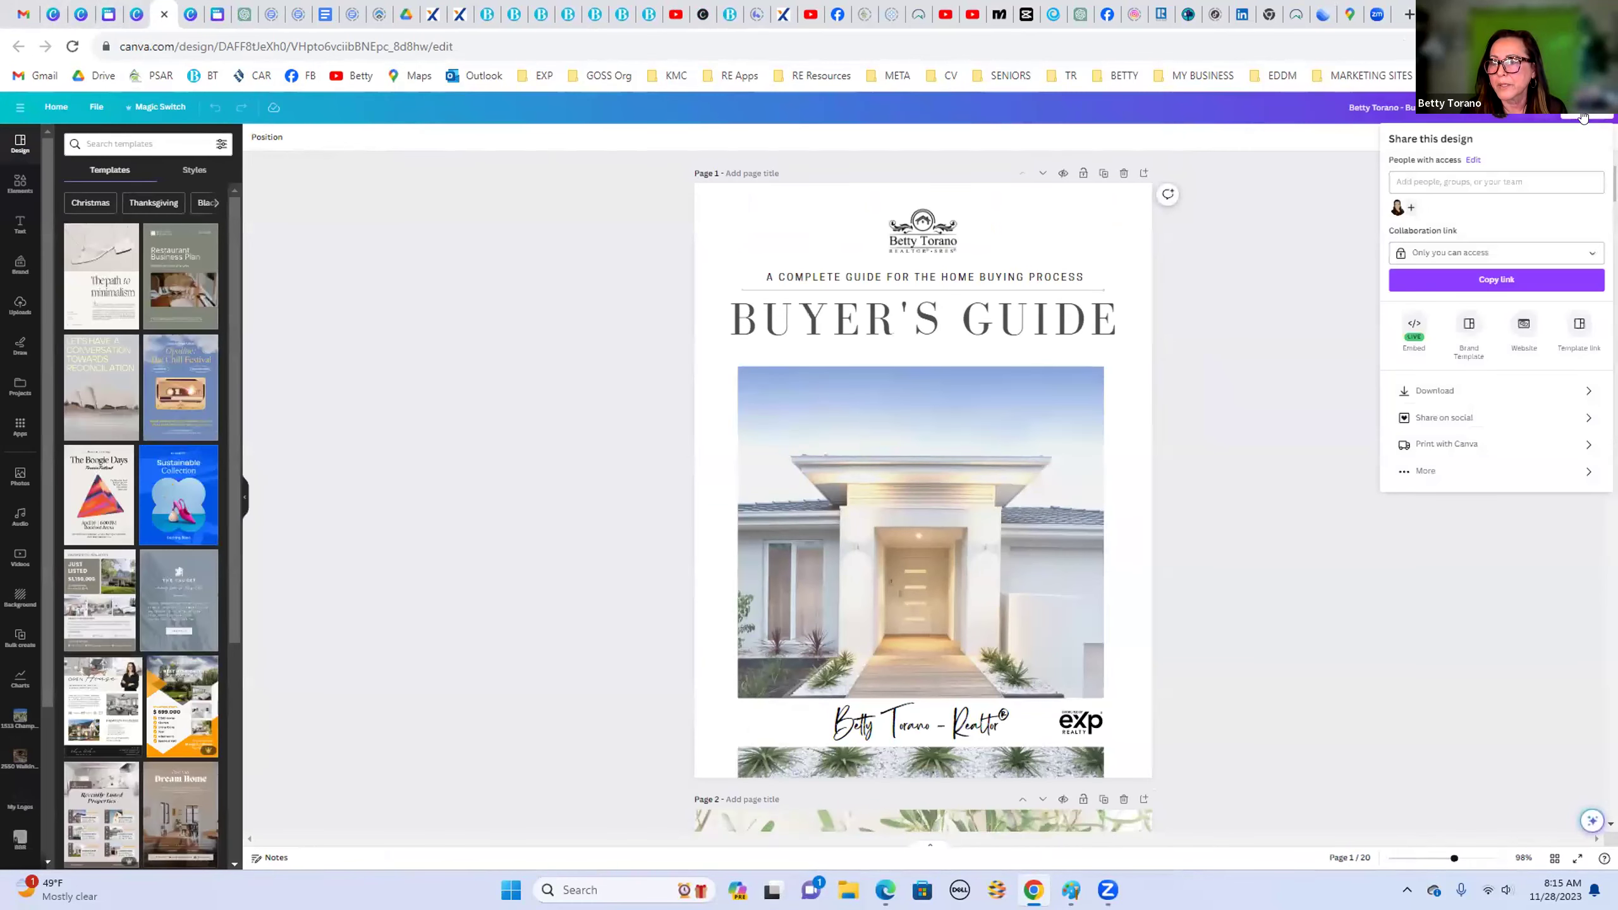
{"action": "left_click", "coordinate": [1412, 479]}
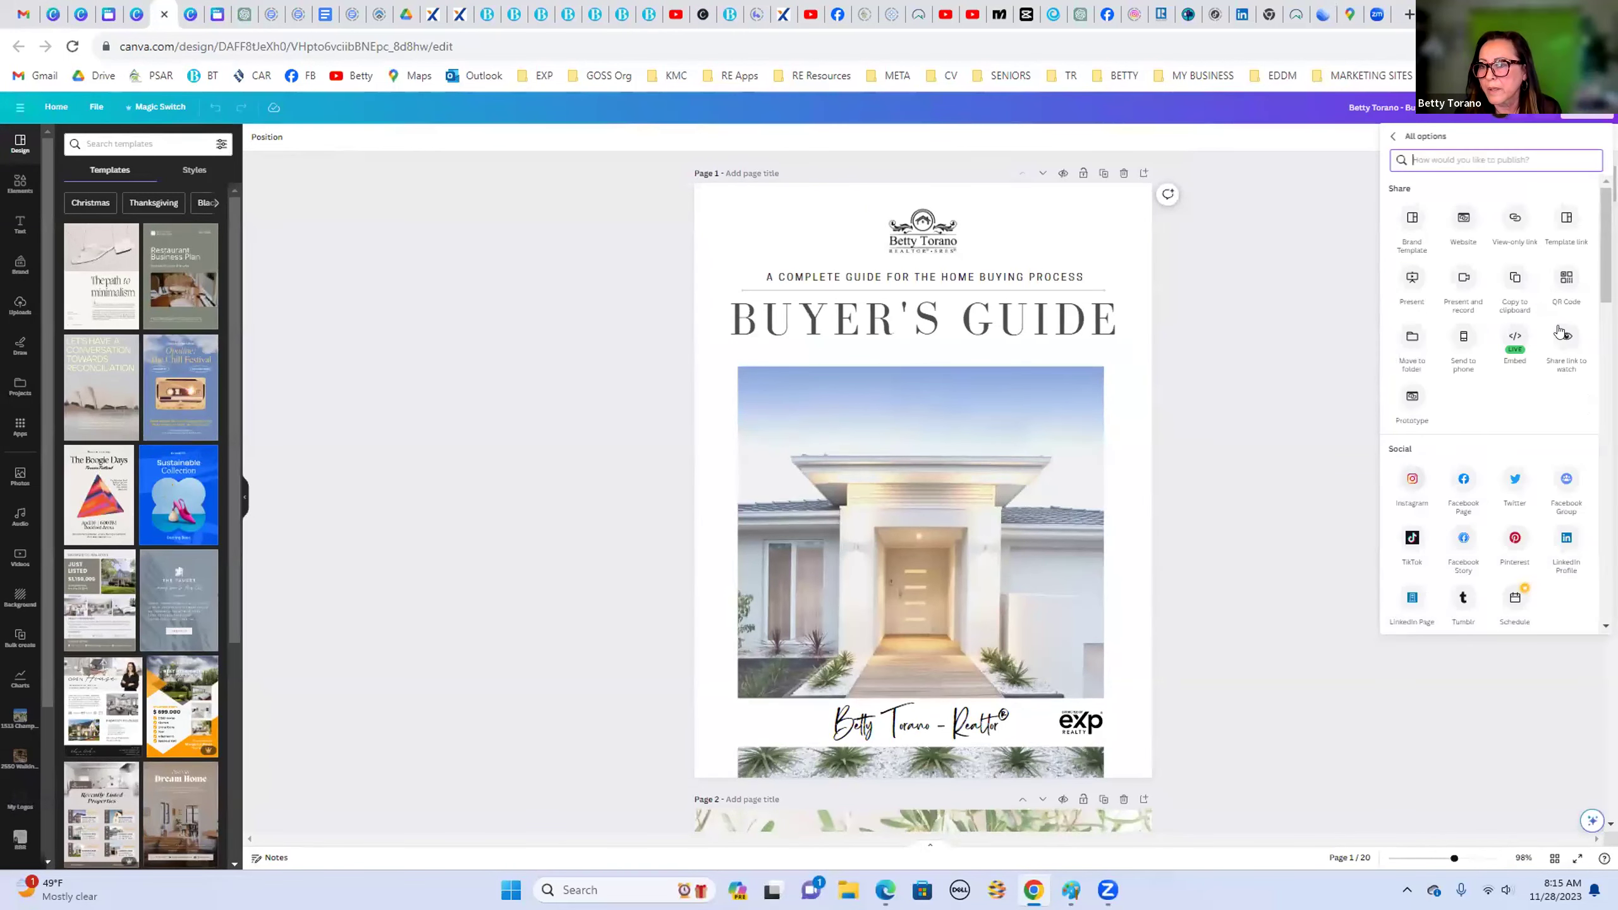
{"action": "left_click", "coordinate": [1499, 347]}
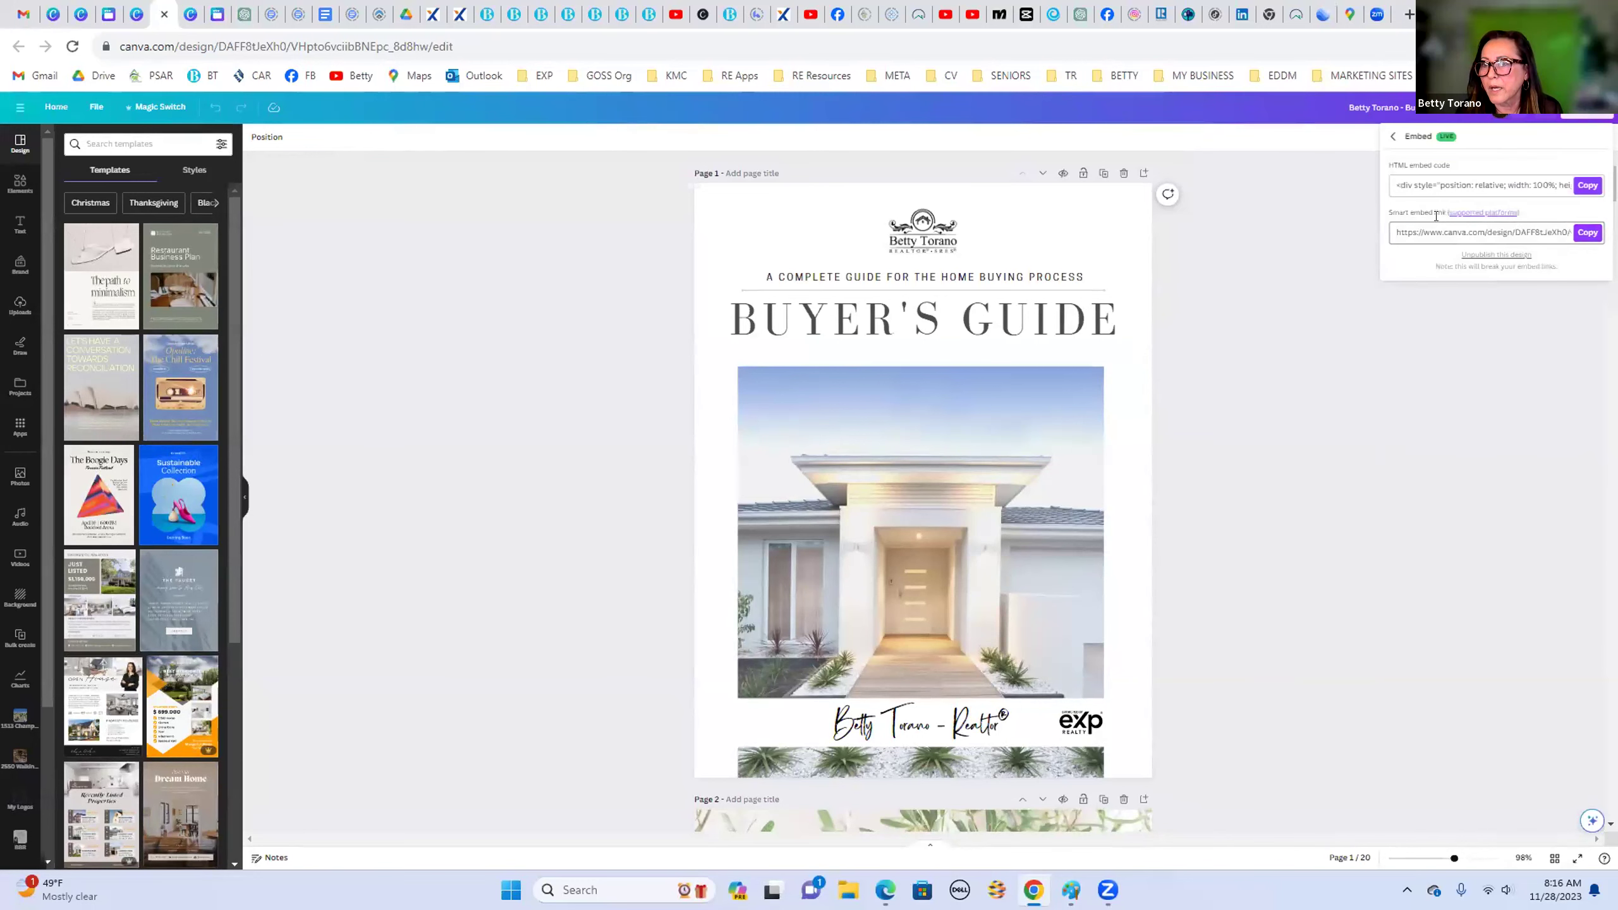
{"action": "left_click", "coordinate": [1588, 232]}
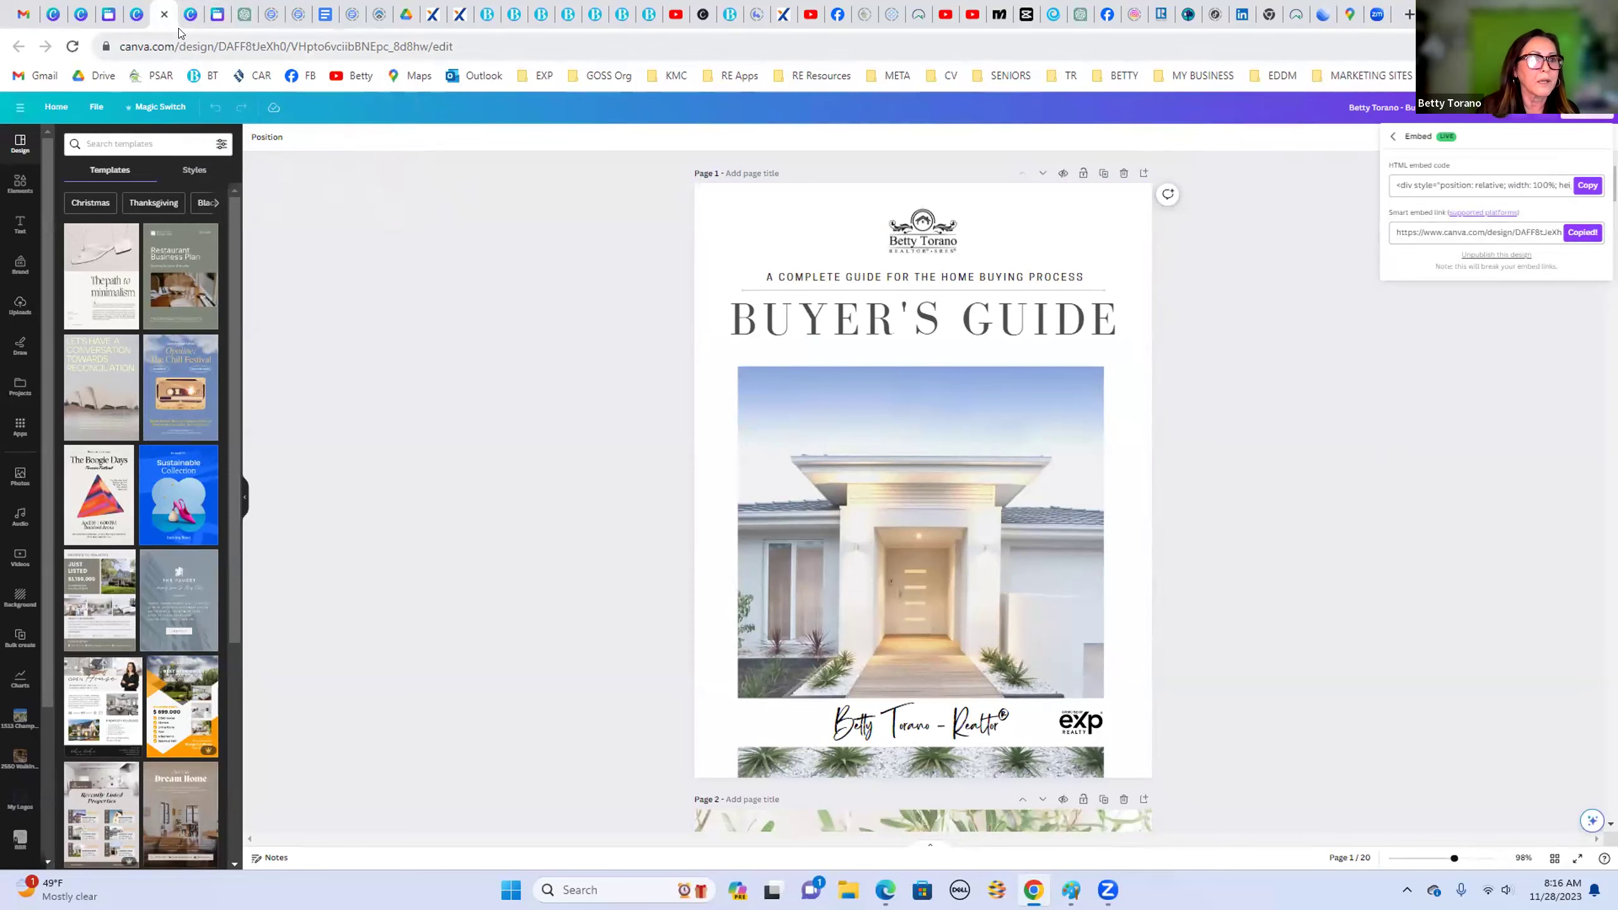
Step: Return to the roadmap design and paste the copied smart embed link with the blue box selected
{"action": "left_click", "coordinate": [216, 13]}
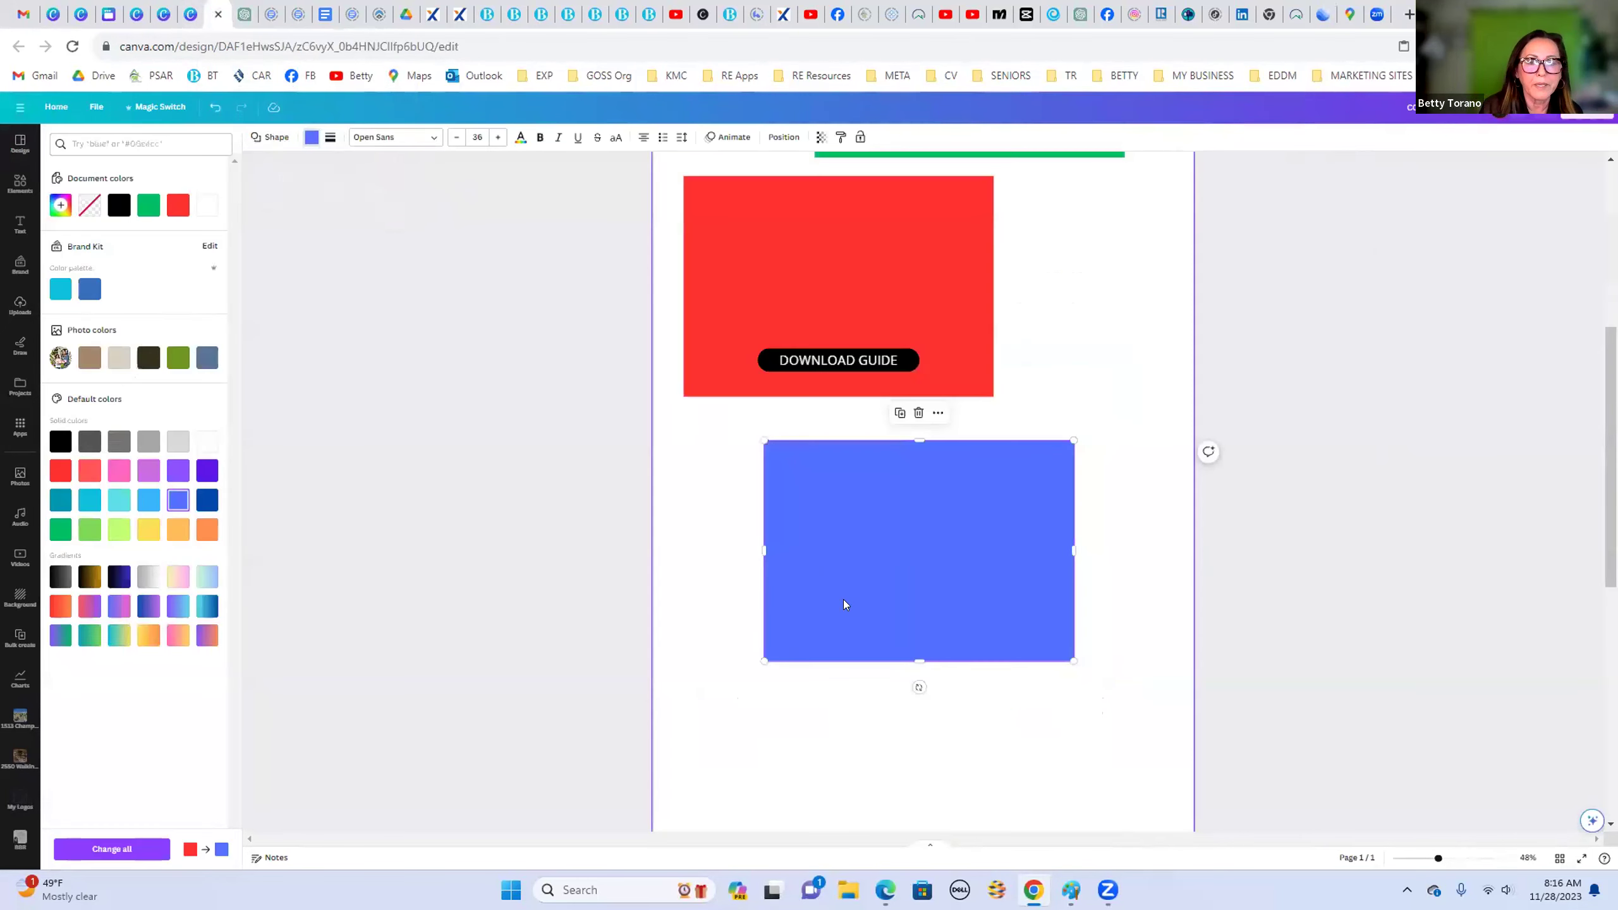
{"action": "right_click", "coordinate": [870, 533]}
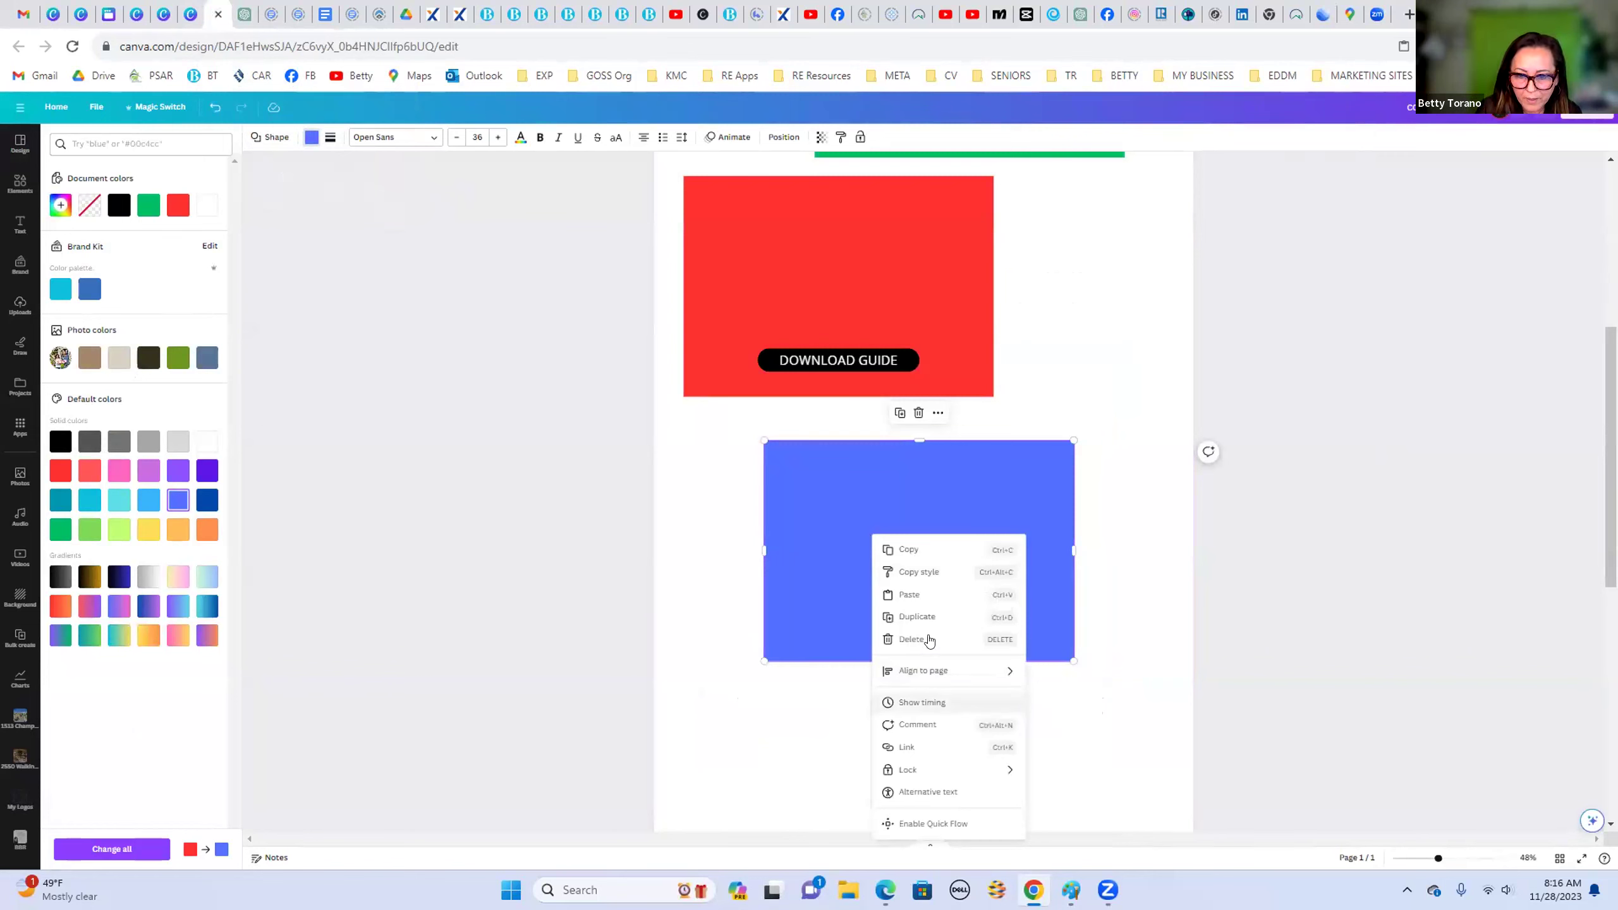
{"action": "left_click", "coordinate": [929, 593]}
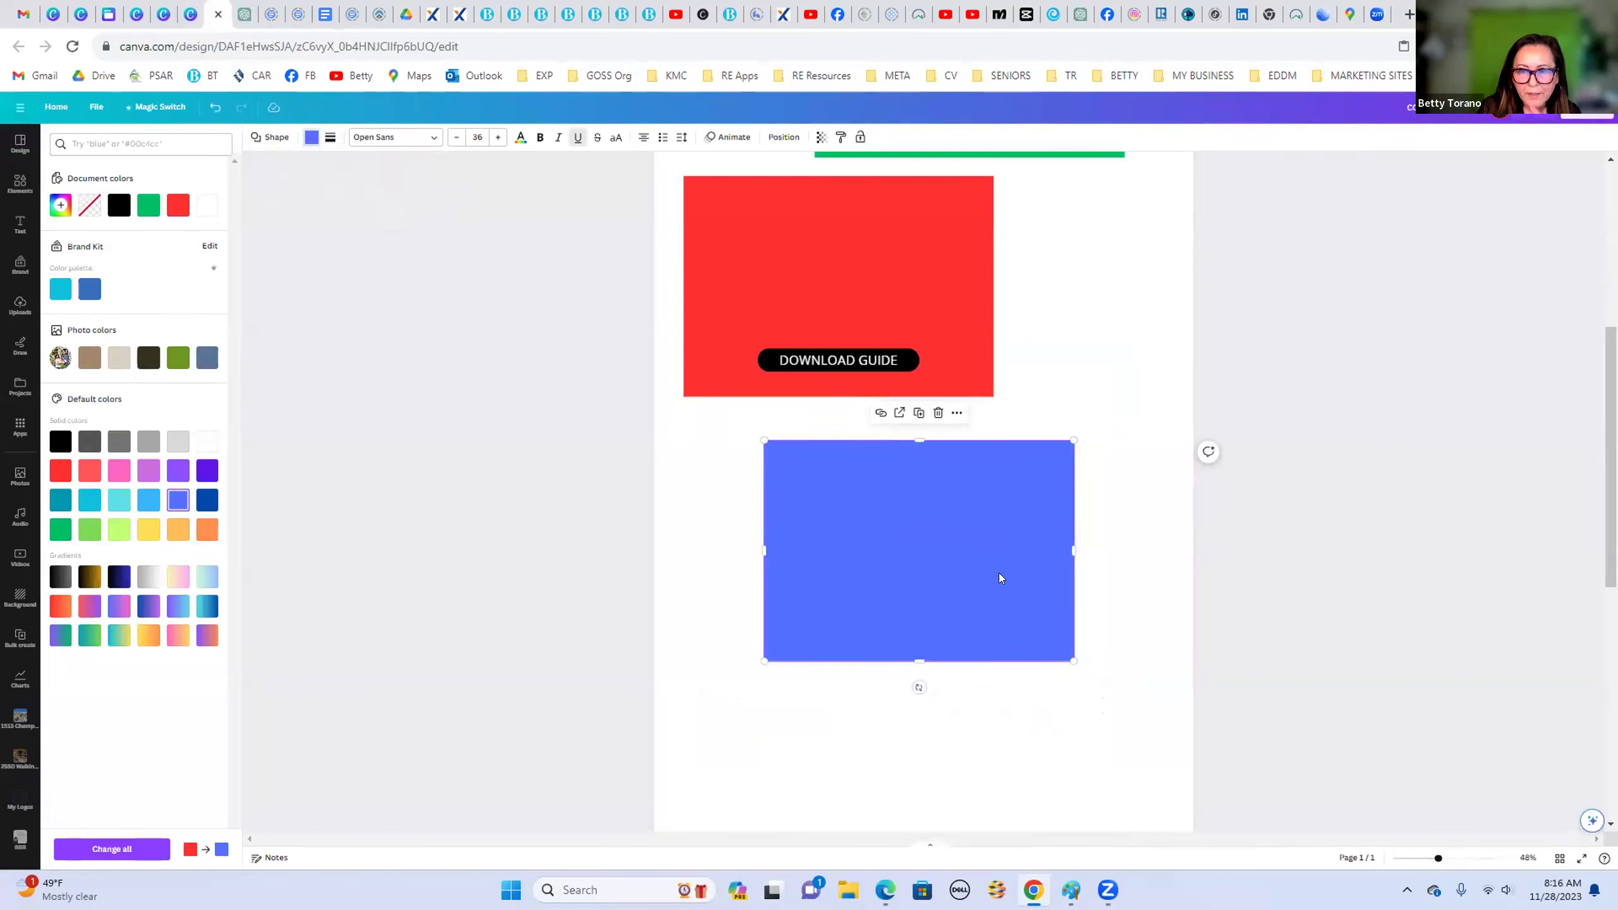
Step: Paste the copied Buyer's Guide embed link onto the empty page area below the blue box
{"action": "scroll", "coordinate": [1123, 617], "scroll_direction": "down", "scroll_amount": 8}
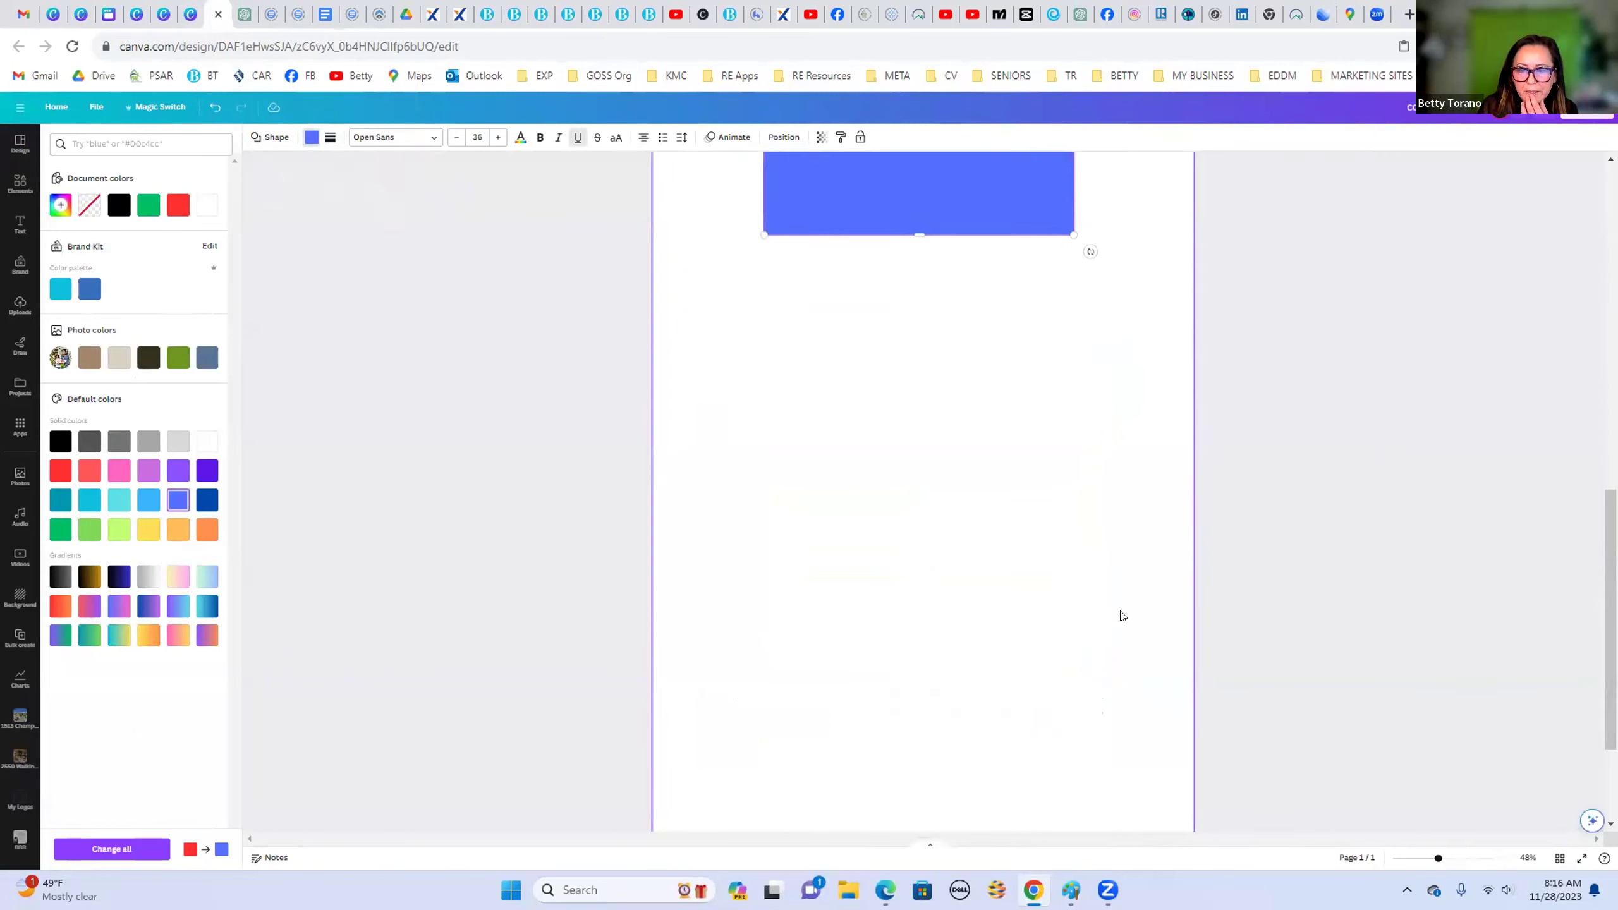
{"action": "scroll", "coordinate": [1123, 616], "scroll_direction": "up", "scroll_amount": 3}
{"action": "scroll", "coordinate": [1123, 616], "scroll_direction": "up", "scroll_amount": 3}
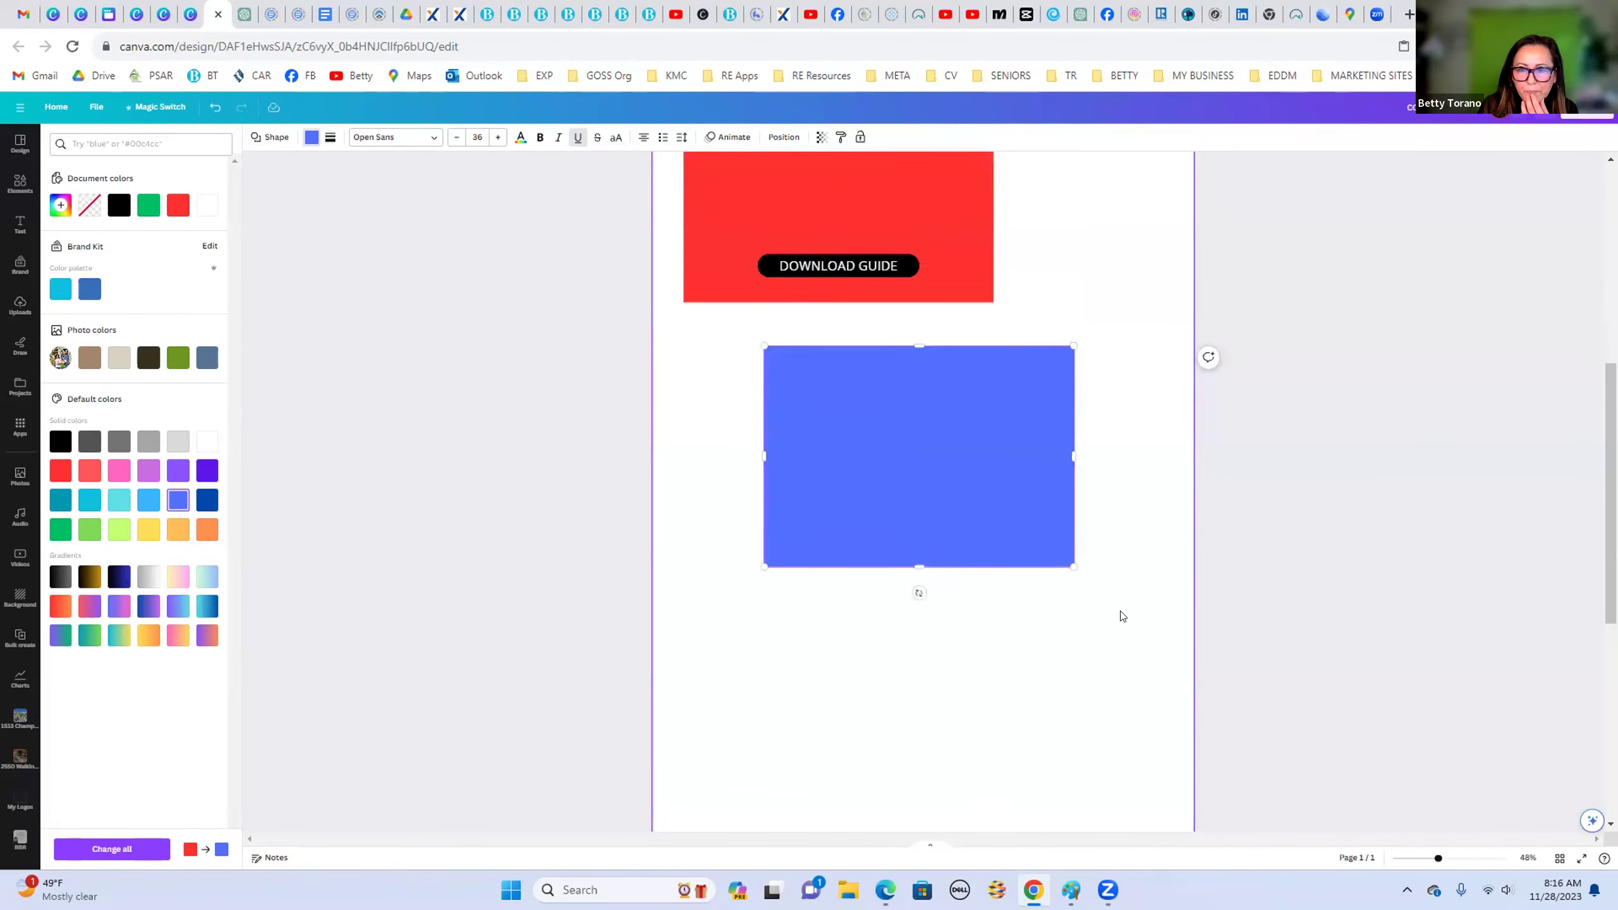
{"action": "scroll", "coordinate": [1123, 616], "scroll_direction": "up", "scroll_amount": 4}
{"action": "scroll", "coordinate": [1123, 616], "scroll_direction": "down", "scroll_amount": 5}
{"action": "scroll", "coordinate": [1123, 617], "scroll_direction": "up", "scroll_amount": 8}
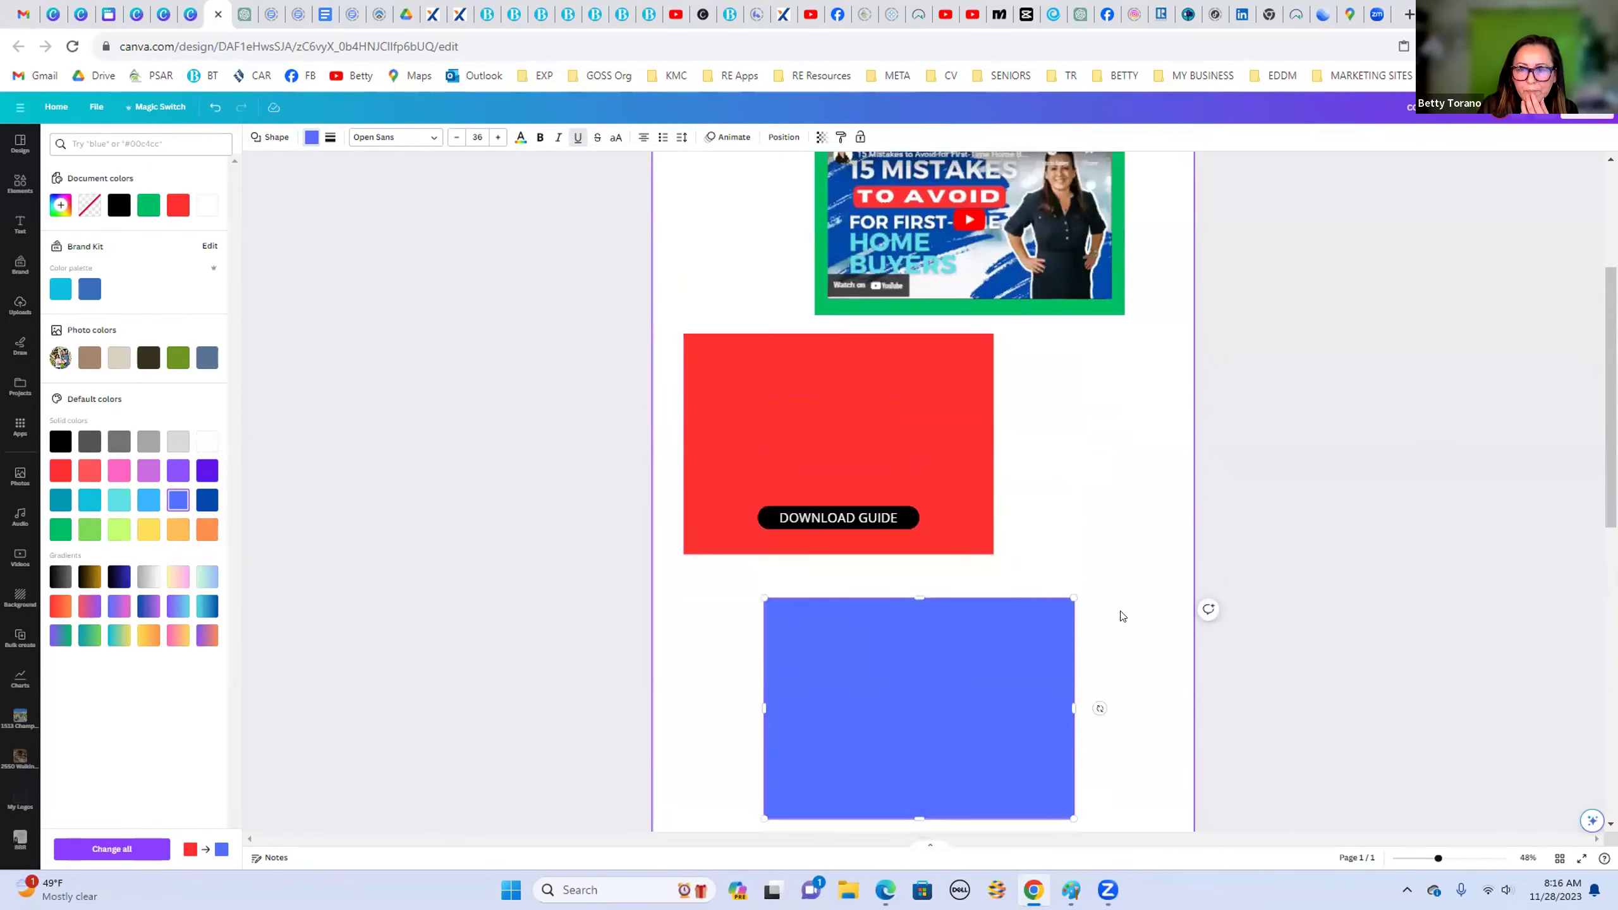
{"action": "scroll", "coordinate": [1123, 616], "scroll_direction": "down", "scroll_amount": 3}
{"action": "scroll", "coordinate": [1123, 617], "scroll_direction": "down", "scroll_amount": 5}
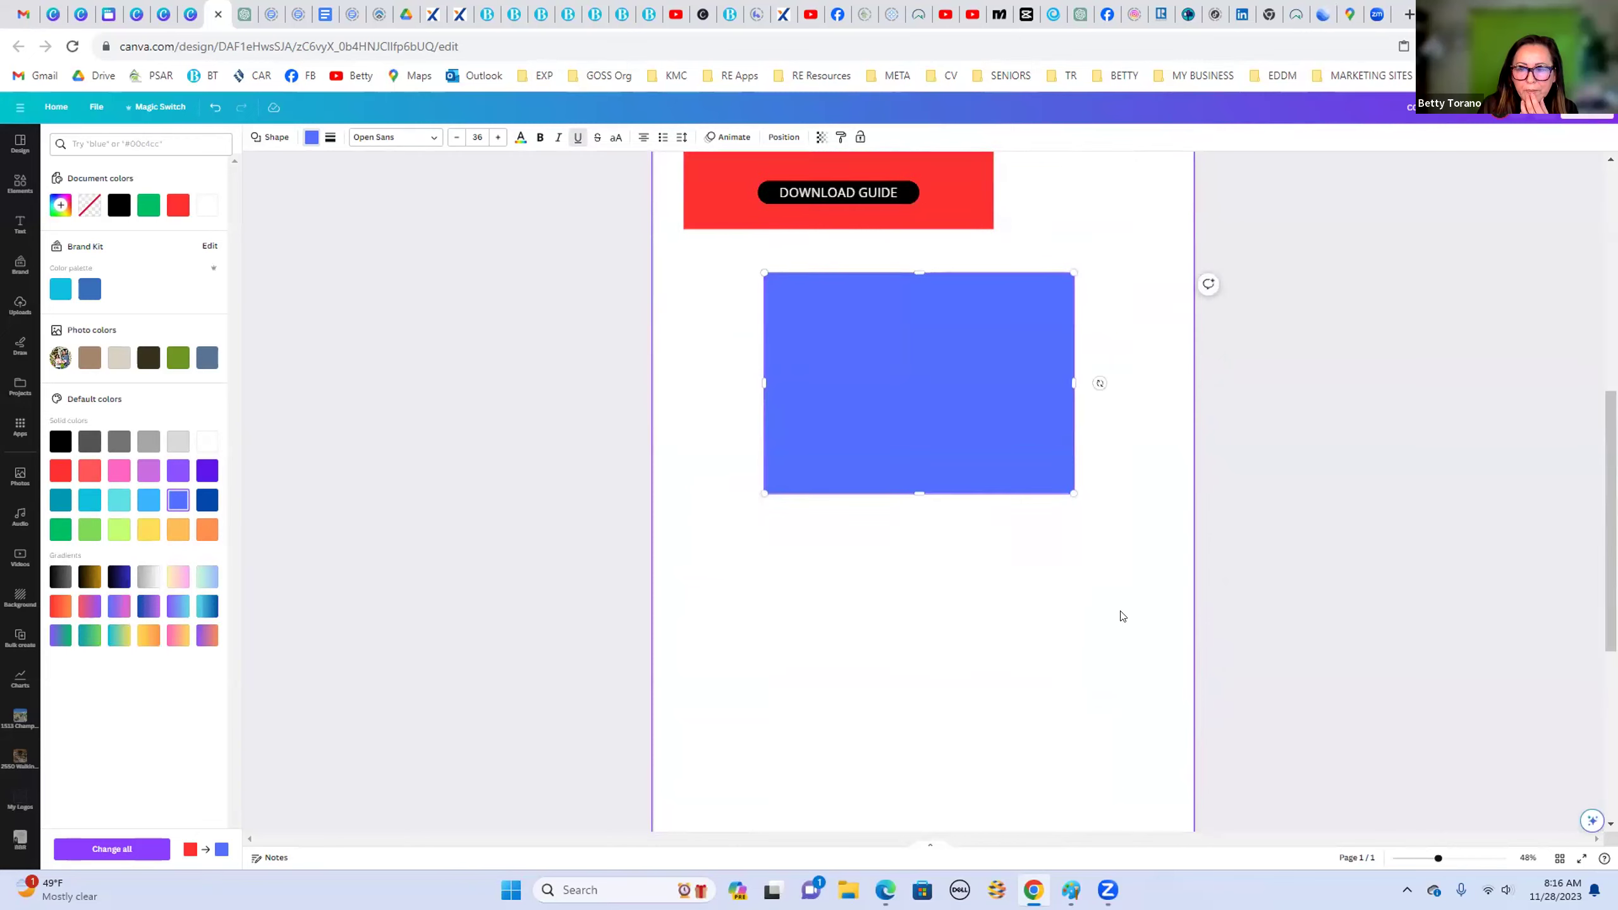
{"action": "right_click", "coordinate": [863, 589]}
{"action": "left_click", "coordinate": [895, 652]}
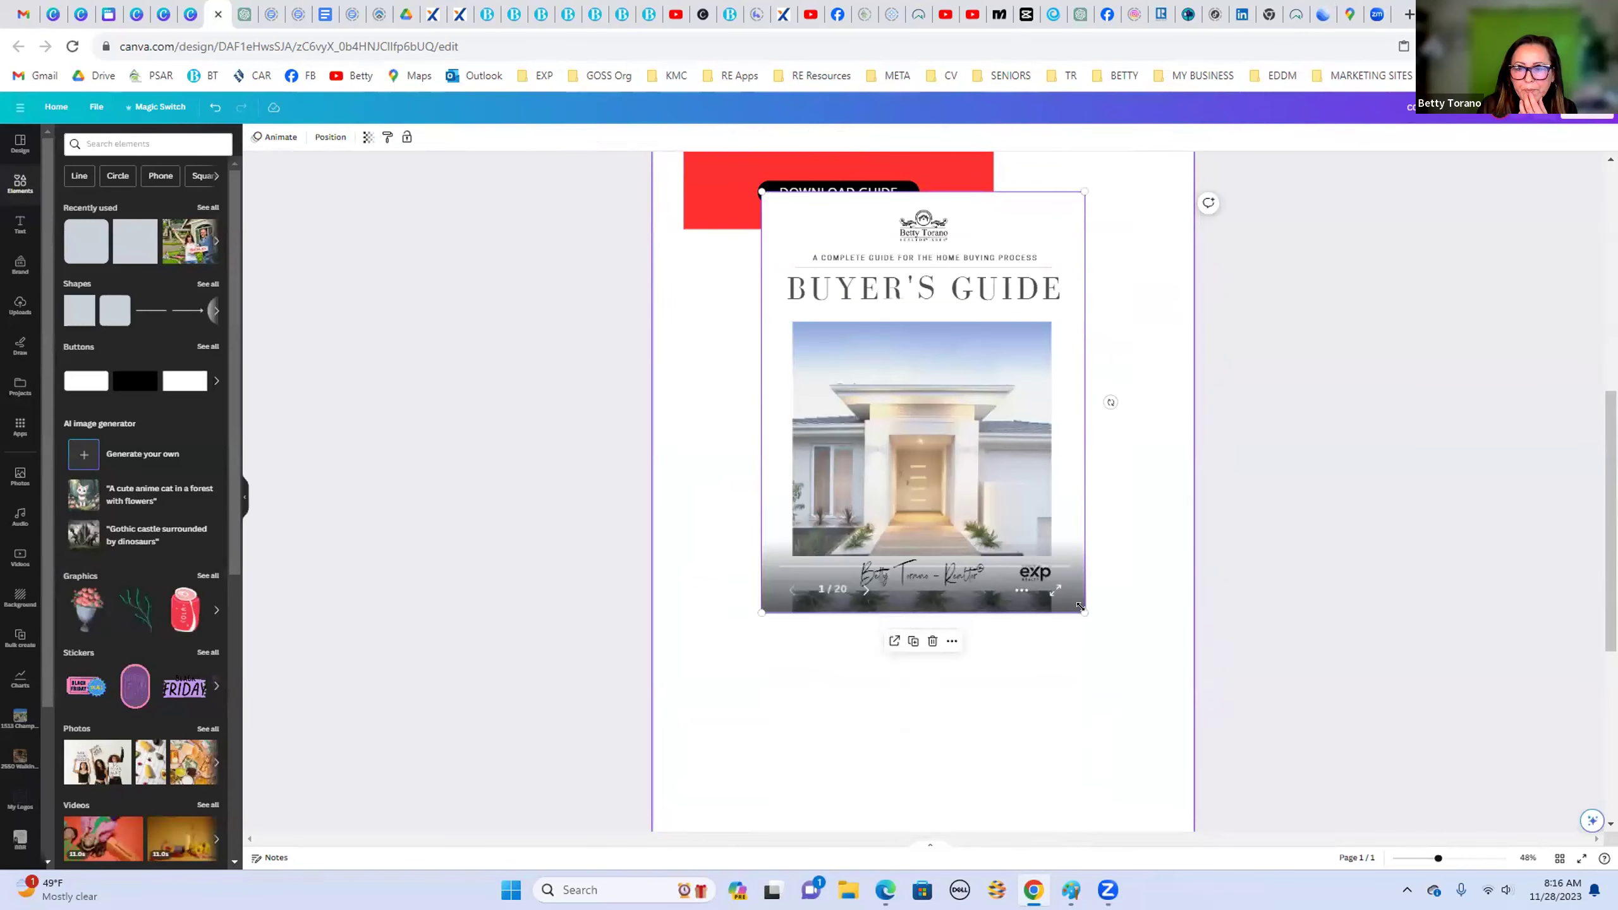
Step: Shrink the embedded Buyer's Guide and make the blue box taller so it frames the guide, with space beneath for a button
{"action": "left_click_drag", "start_coordinate": [1084, 612], "coordinate": [920, 660]}
{"action": "left_click", "coordinate": [1026, 446]}
{"action": "left_click_drag", "start_coordinate": [893, 486], "coordinate": [932, 444]}
{"action": "left_click_drag", "start_coordinate": [797, 264], "coordinate": [877, 411]}
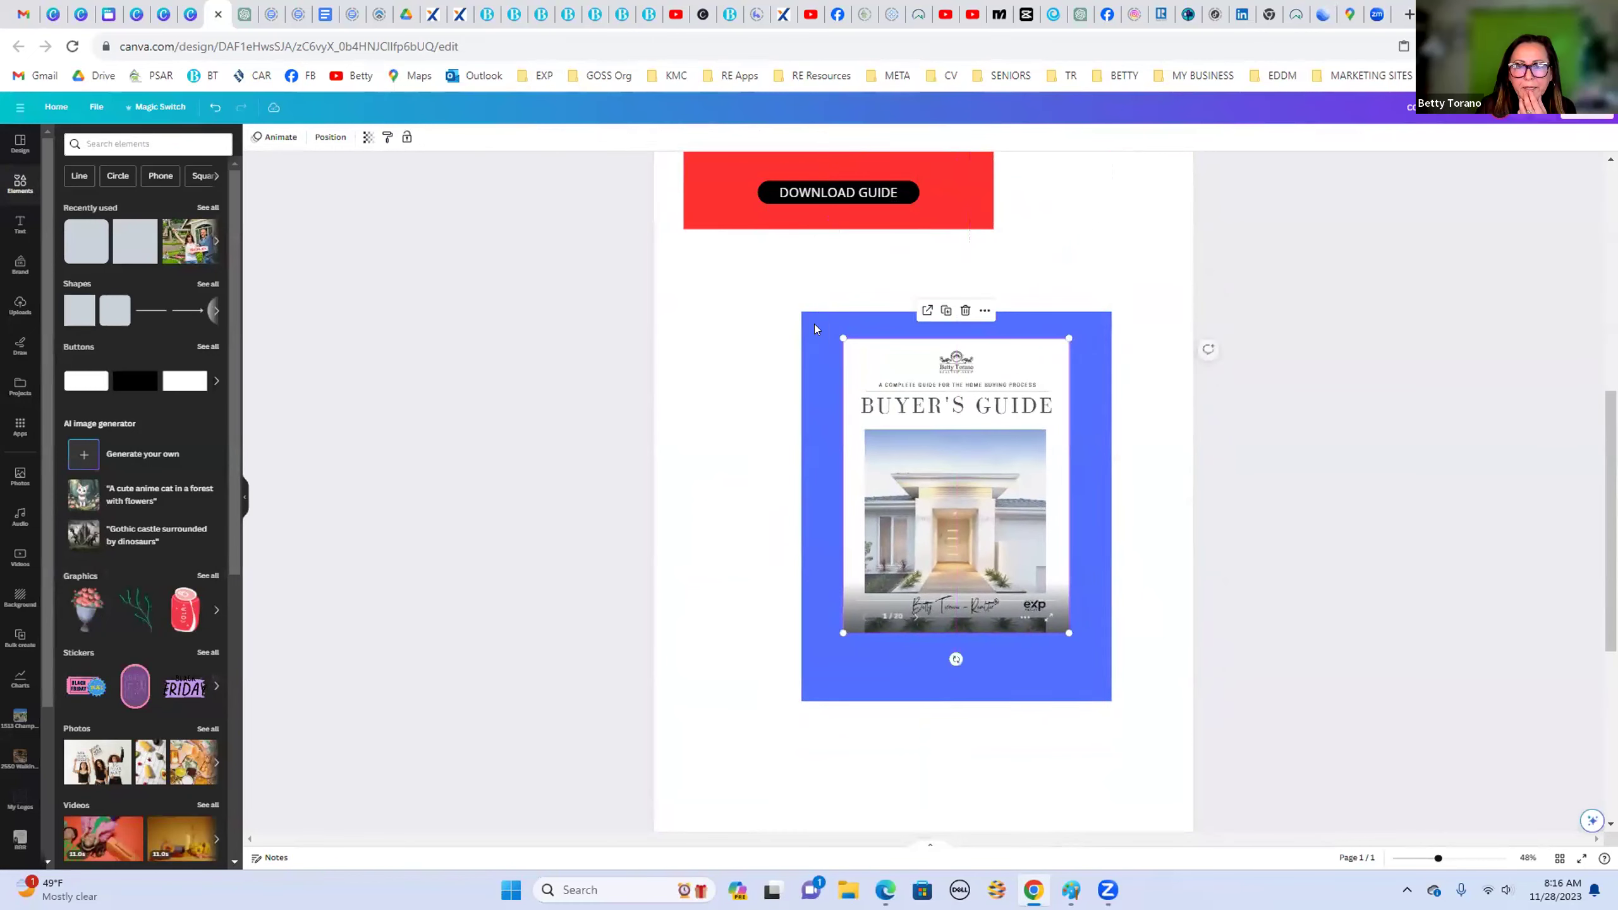
Step: Place a copy of the red box's DOWNLOAD GUIDE button in the blue box beneath the embedded guide
{"action": "left_click", "coordinate": [840, 195]}
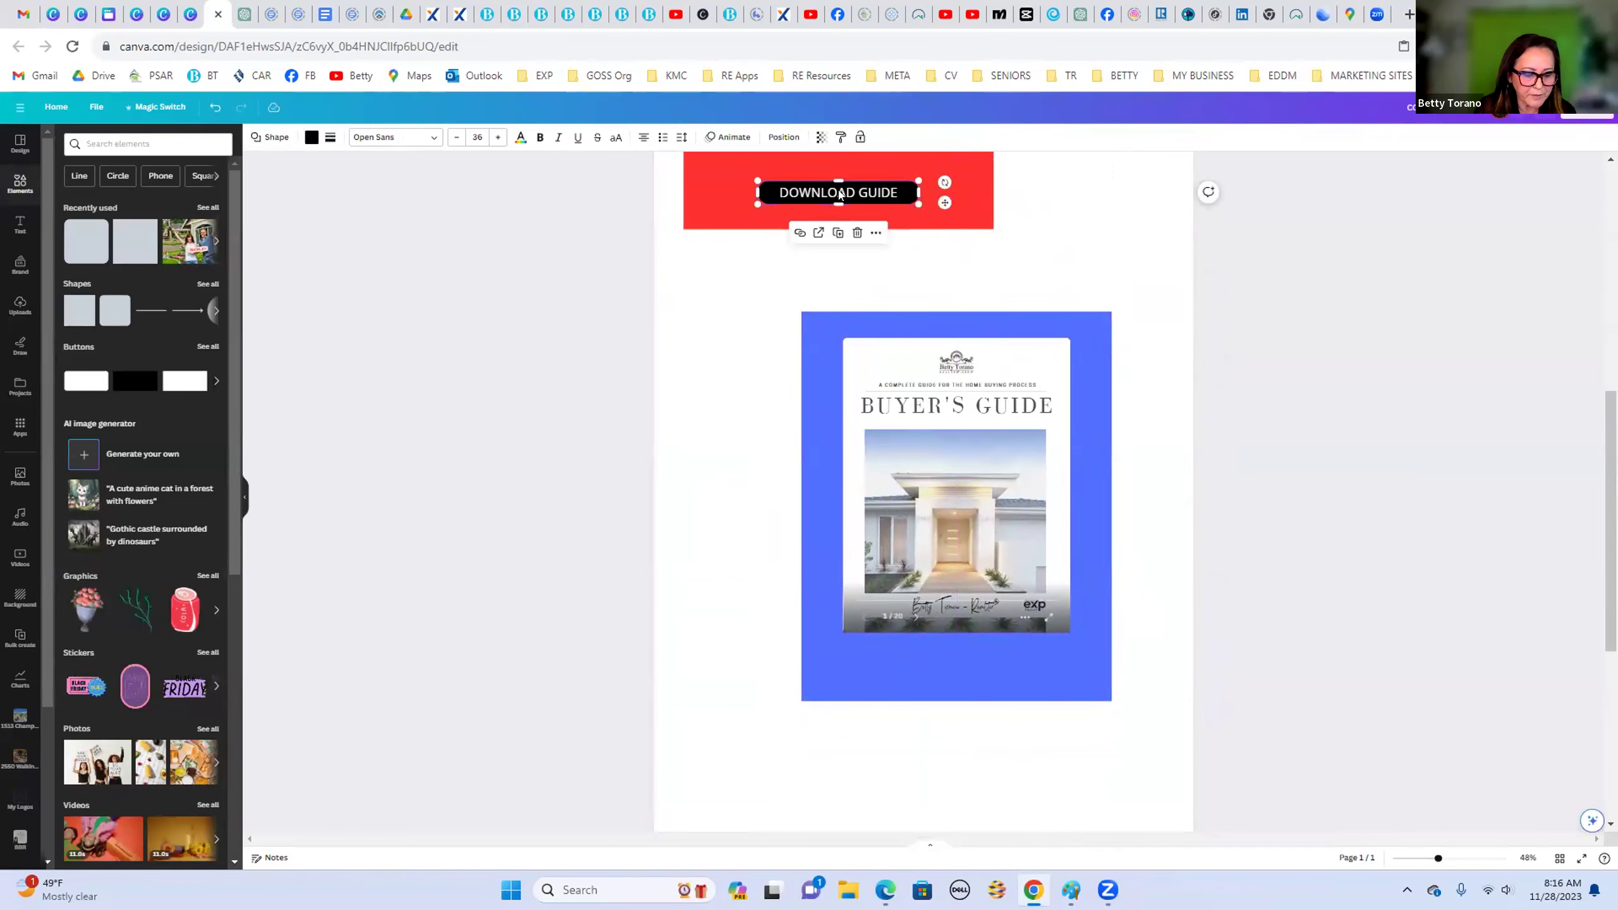
{"action": "left_click_drag", "start_coordinate": [839, 195], "coordinate": [943, 654]}
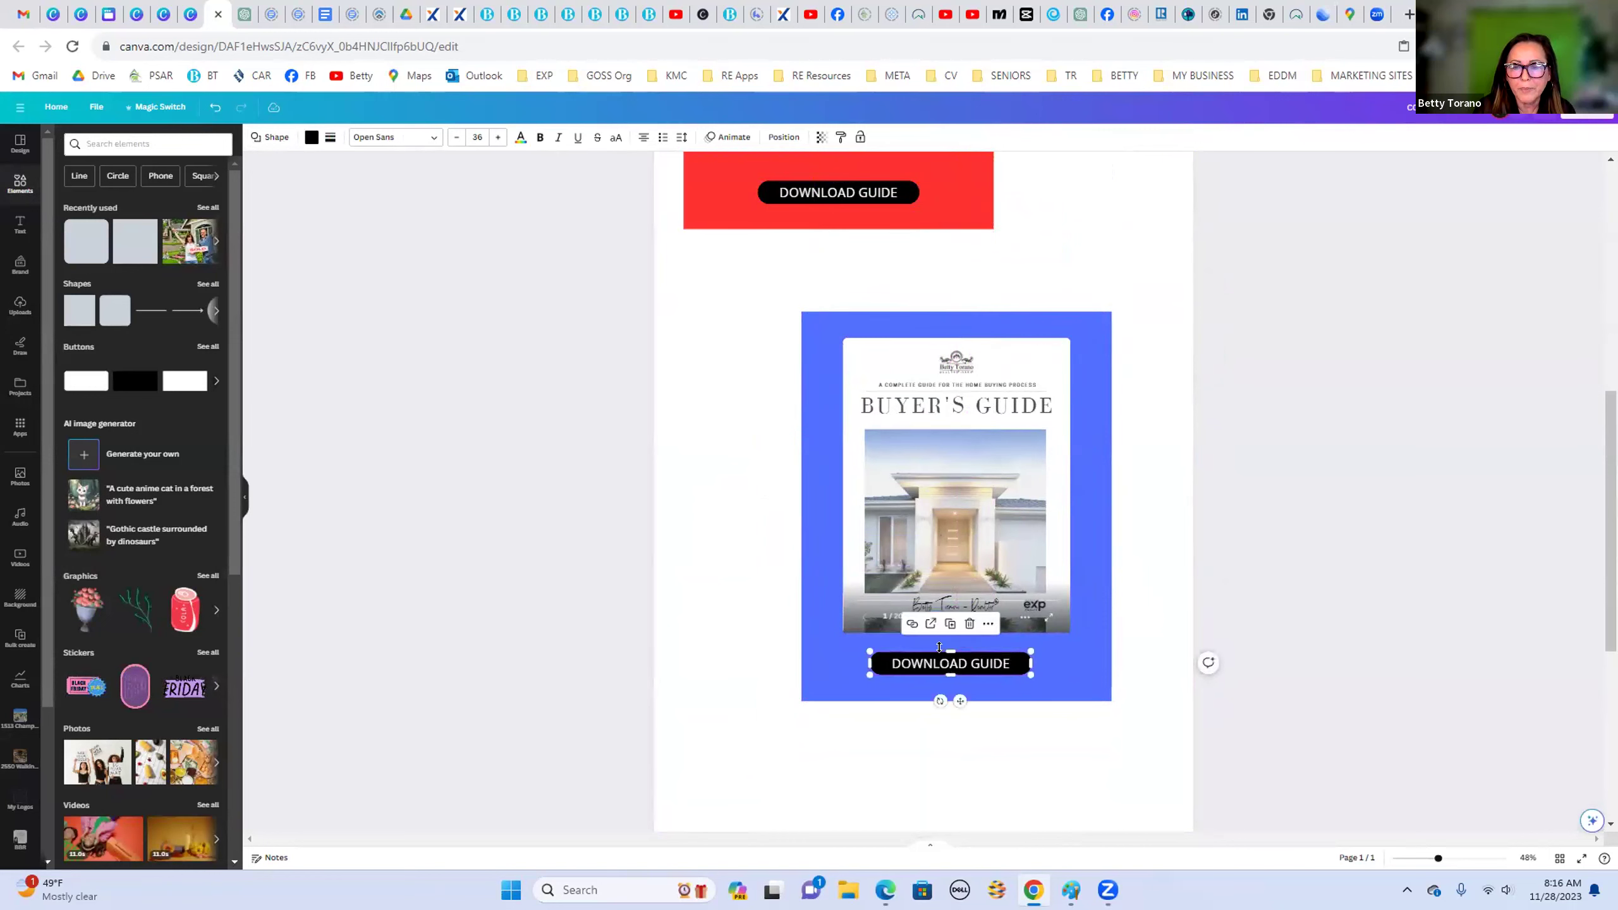
Step: Open the link entry of the copied DOWNLOAD GUIDE button, and copy the address of the website's Buyer Guide page in the browser
{"action": "left_click", "coordinate": [913, 623]}
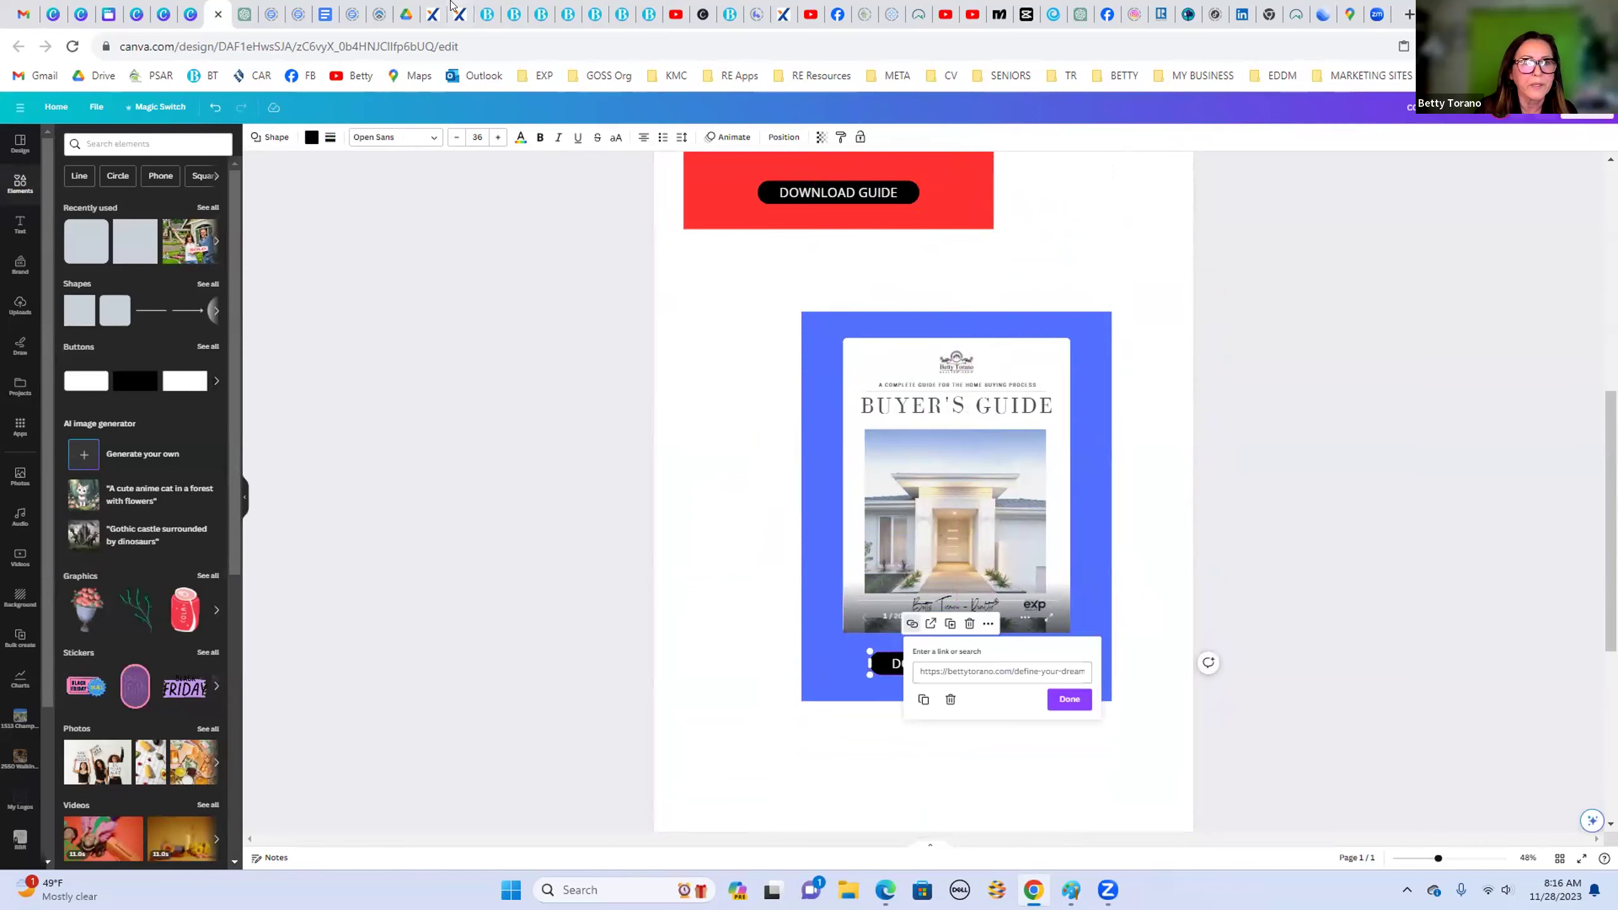
{"action": "left_click", "coordinate": [486, 14]}
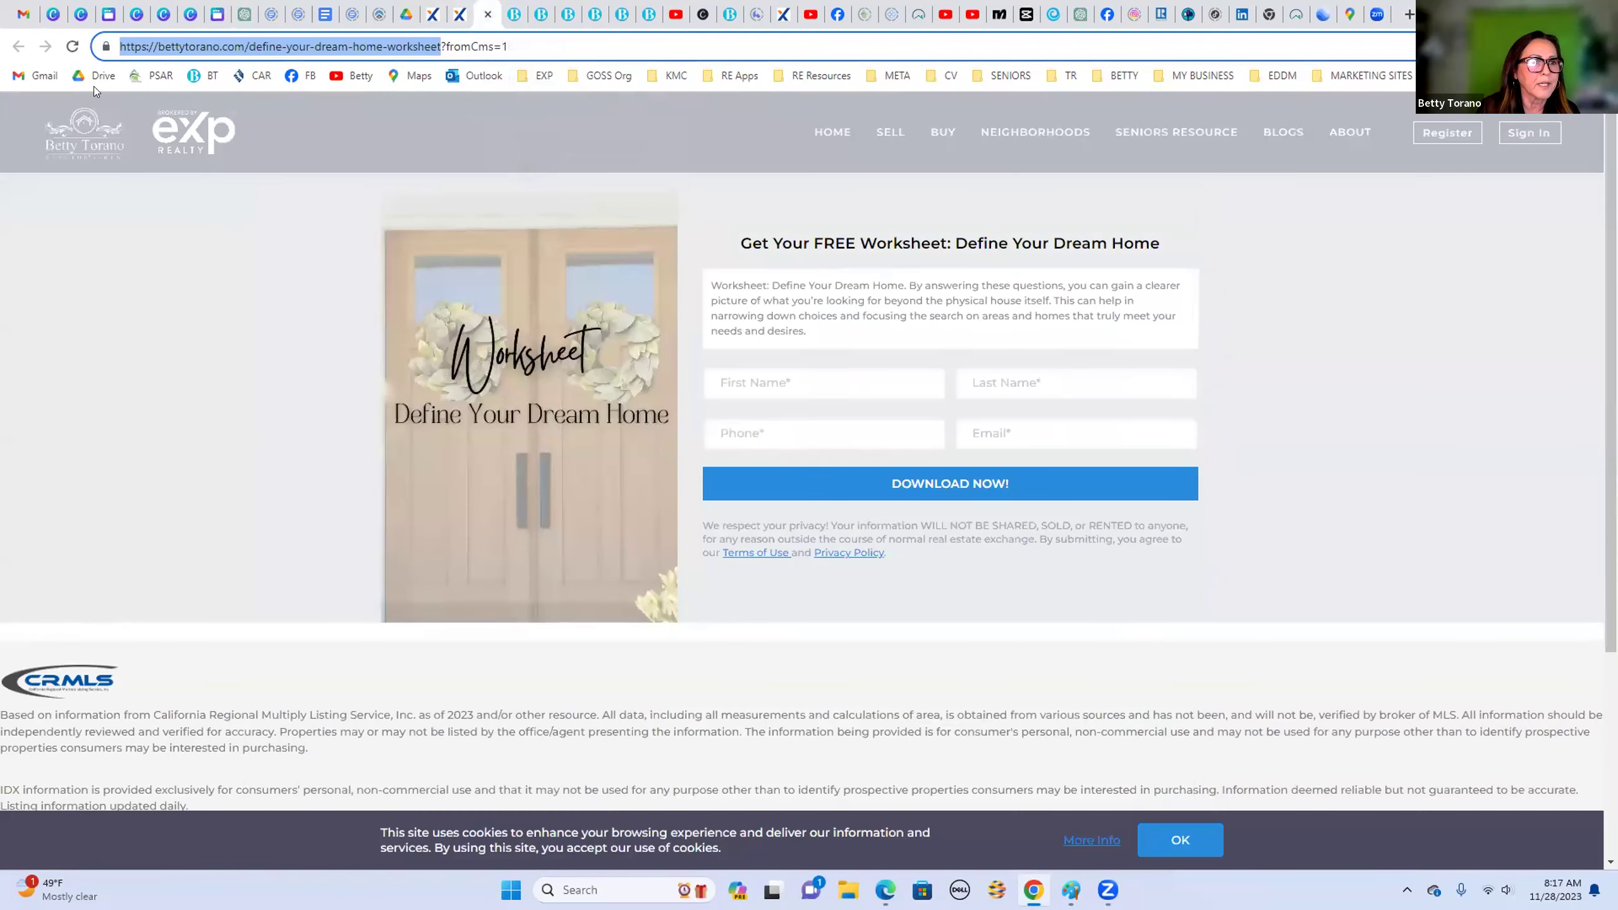
{"action": "left_click", "coordinate": [943, 128]}
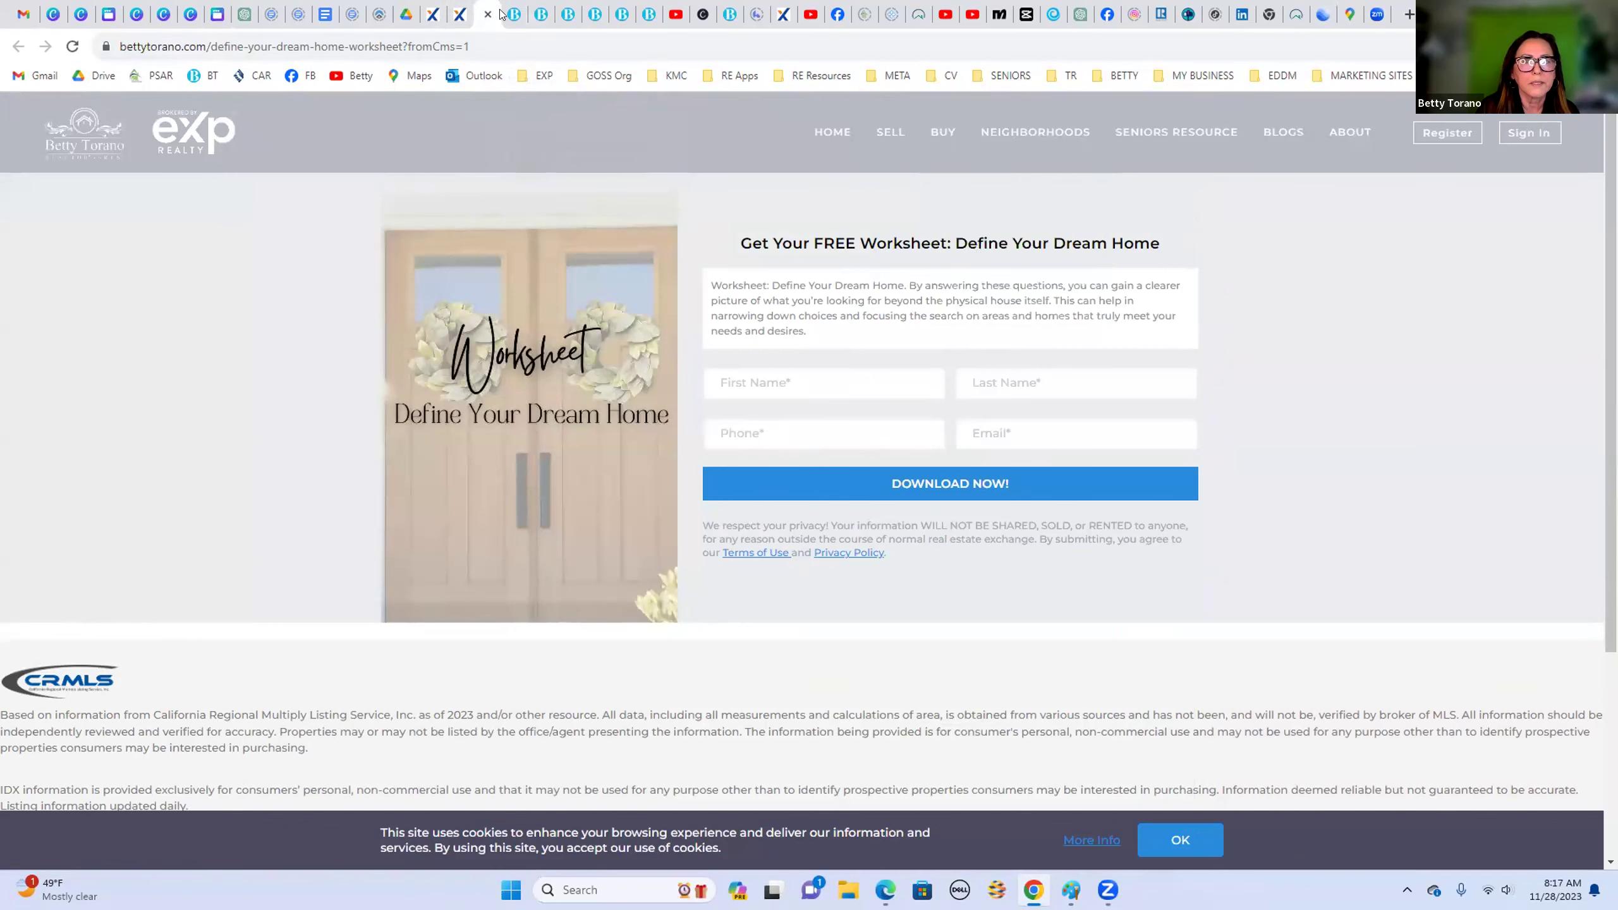
{"action": "left_click", "coordinate": [515, 13]}
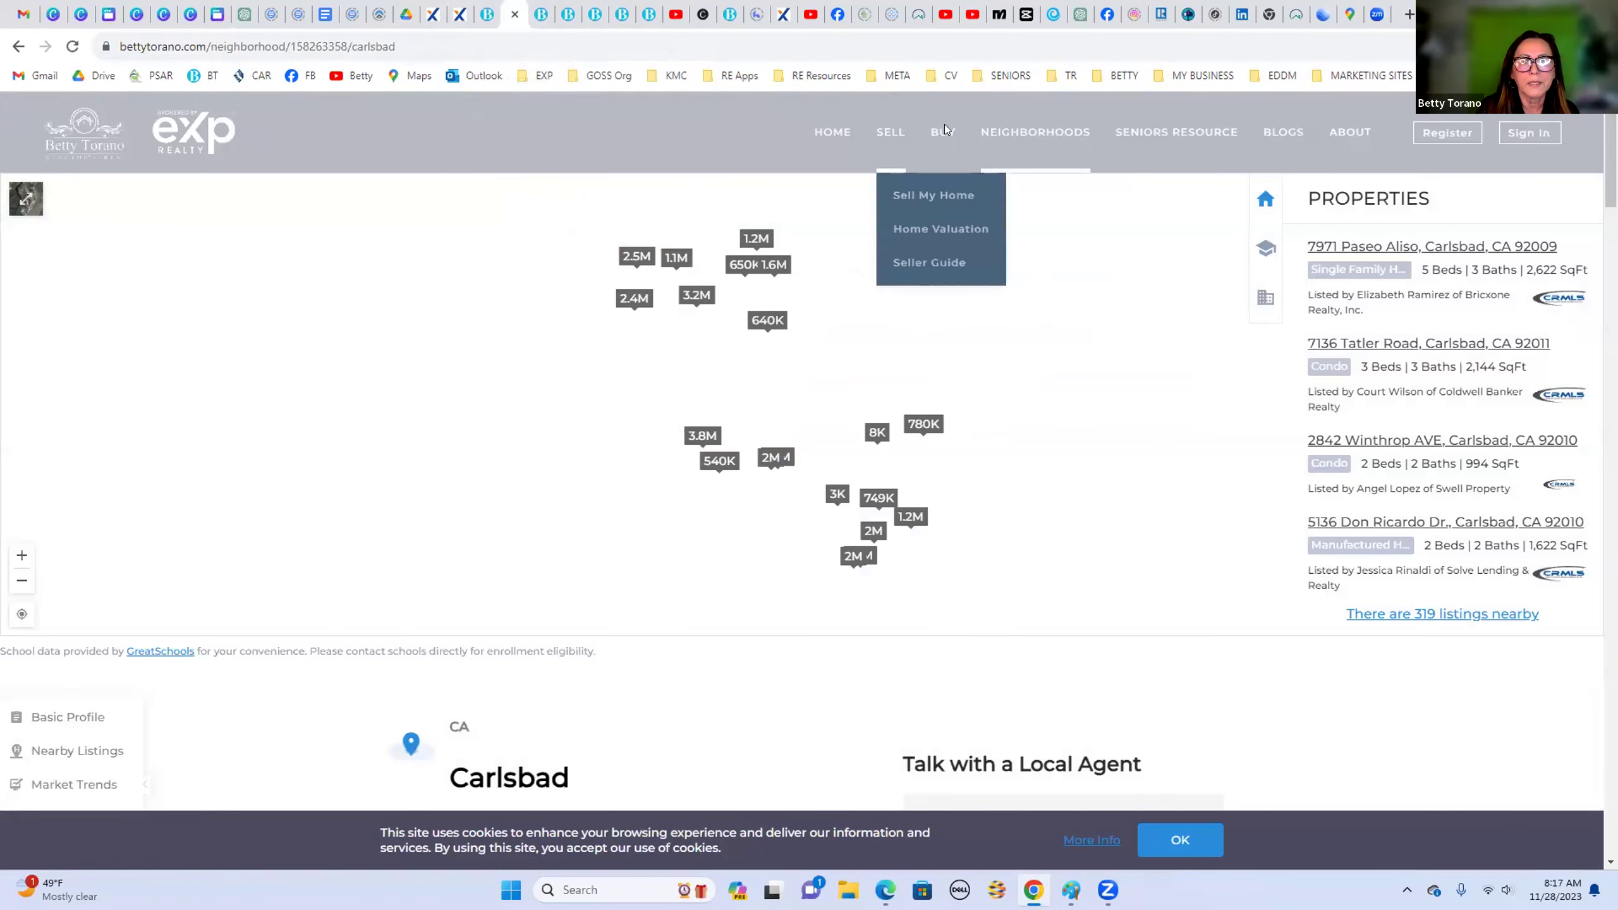
{"action": "mouse_move", "coordinate": [944, 124]}
{"action": "left_click", "coordinate": [985, 228]}
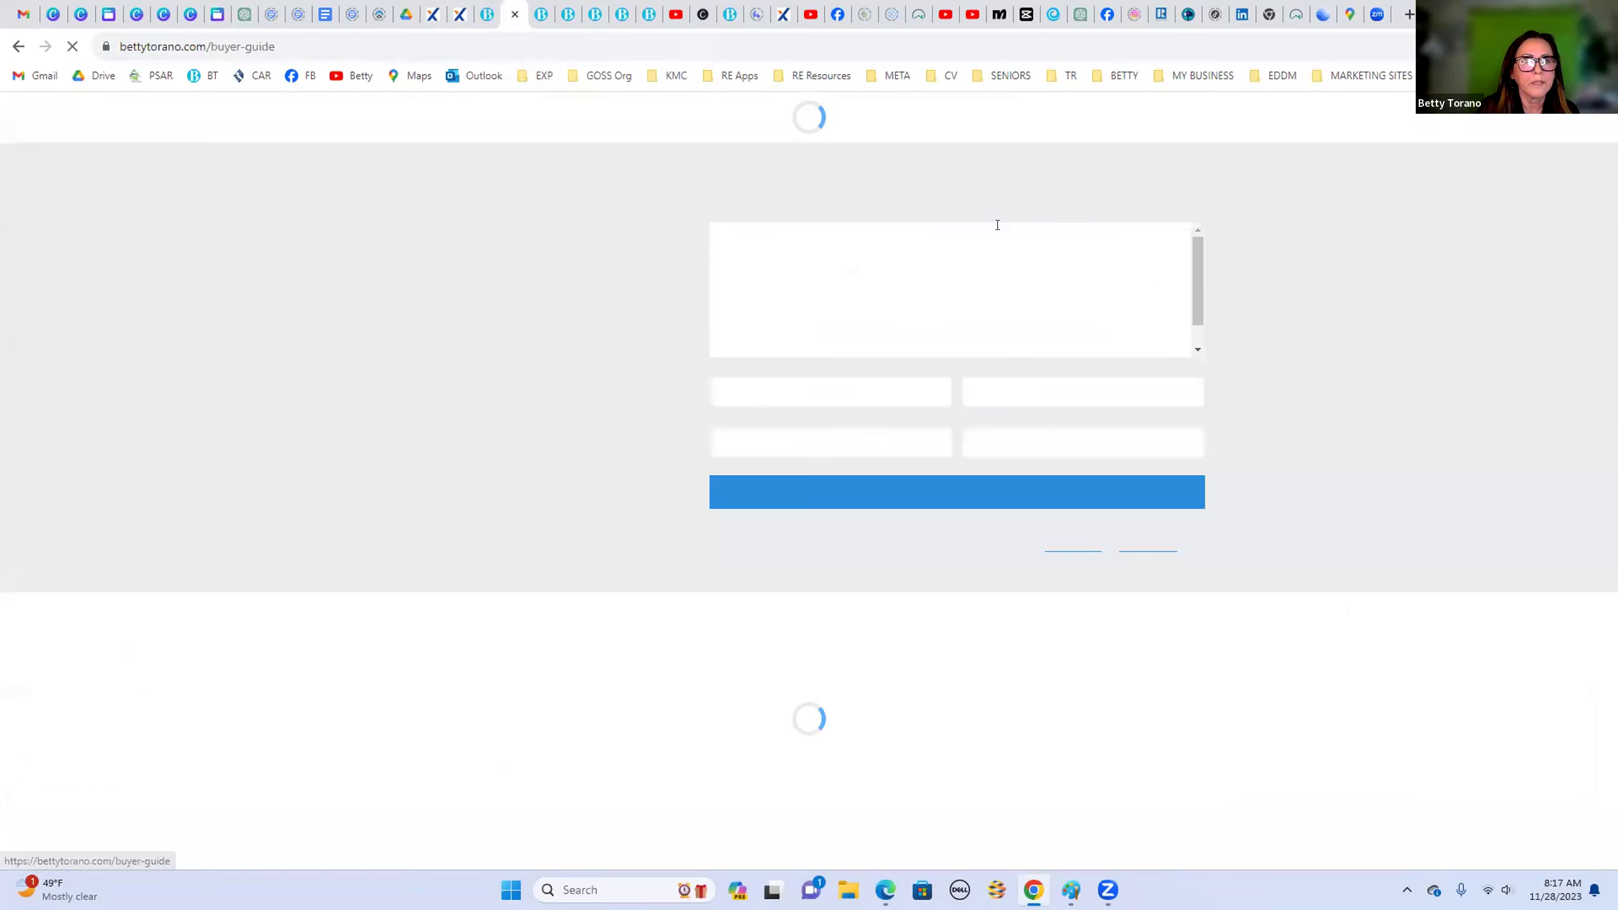
{"action": "left_click", "coordinate": [240, 46]}
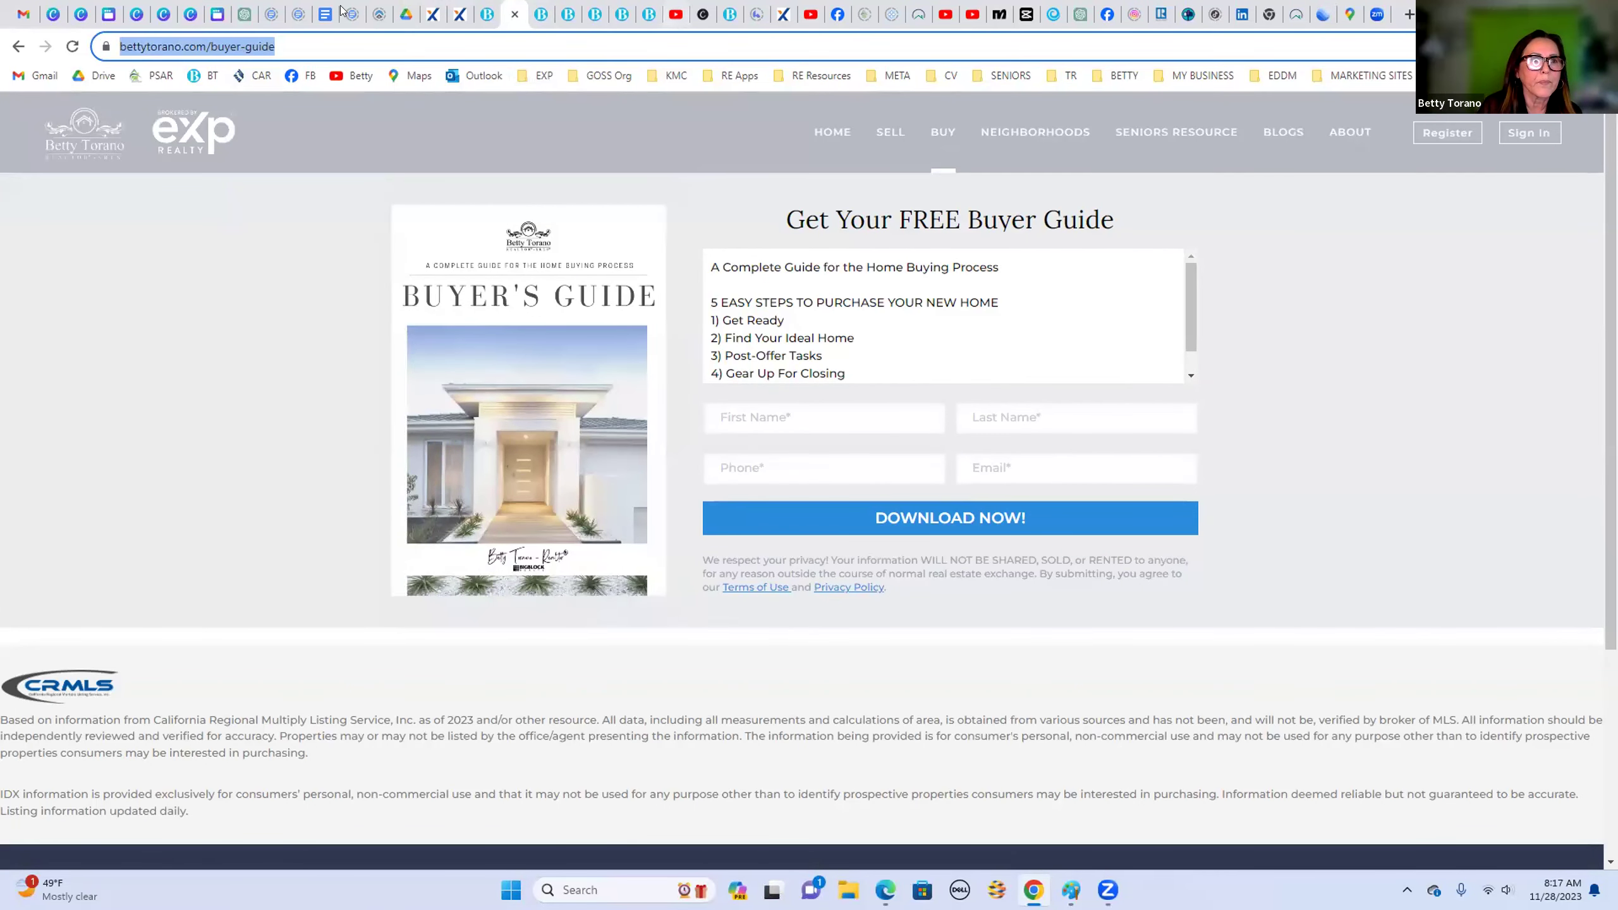
Step: Back in the roadmap design, replace the copied button's link with the buyer-guide page address and remove the underline from its label
{"action": "left_click", "coordinate": [218, 13]}
{"action": "left_click", "coordinate": [977, 672]}
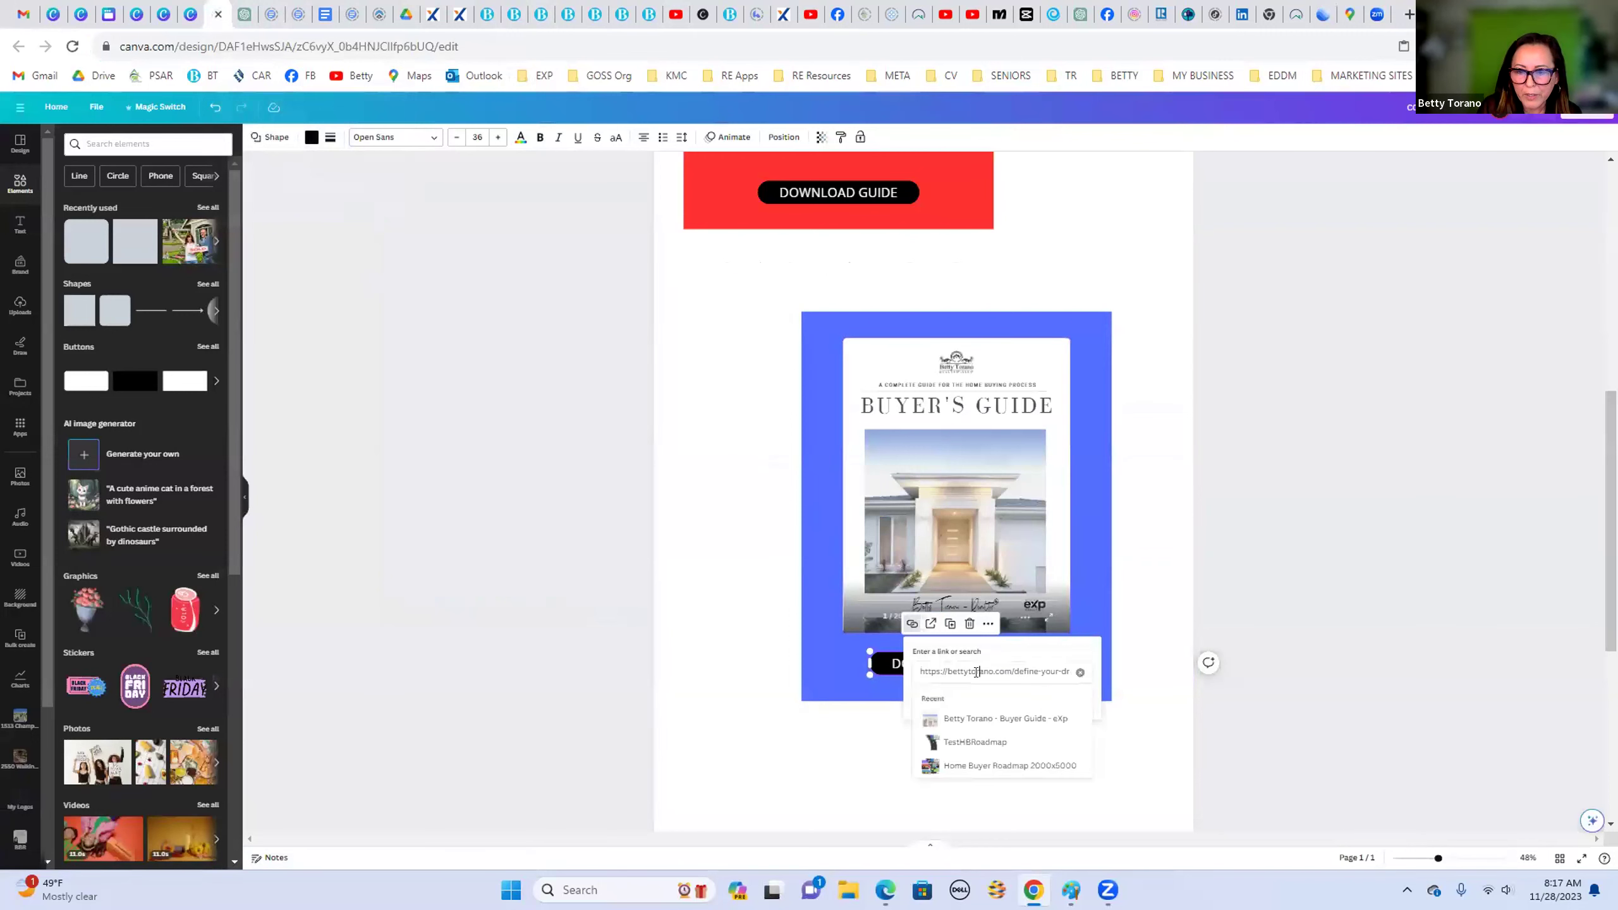
{"action": "triple_click", "coordinate": [977, 672]}
{"action": "key", "text": "ctrl+v"}
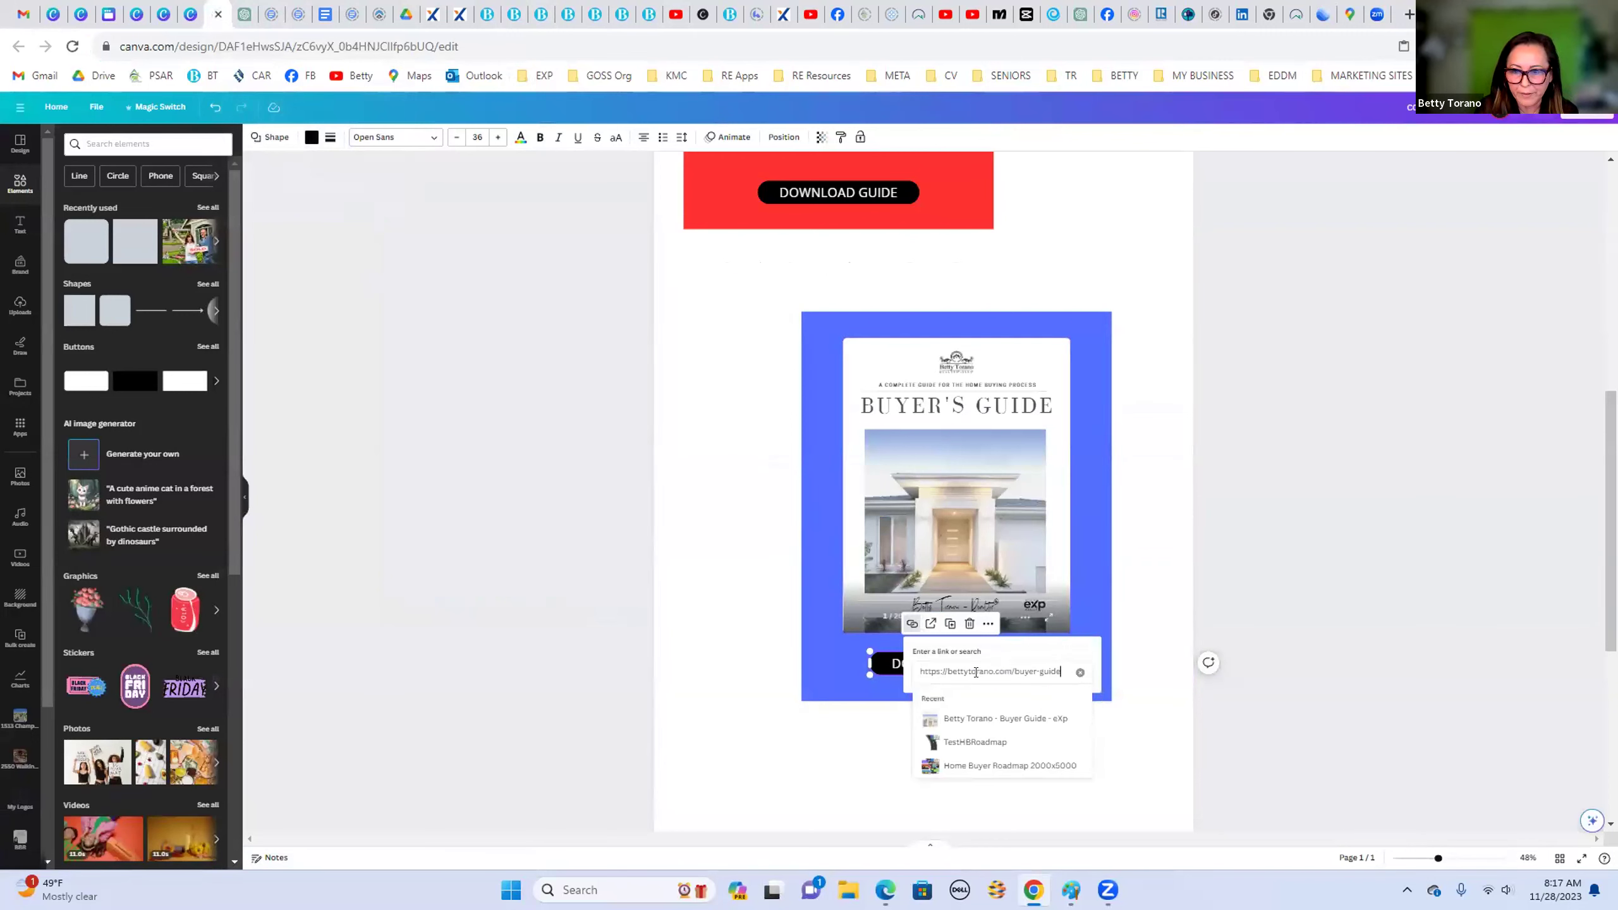
{"action": "left_click", "coordinate": [1111, 727]}
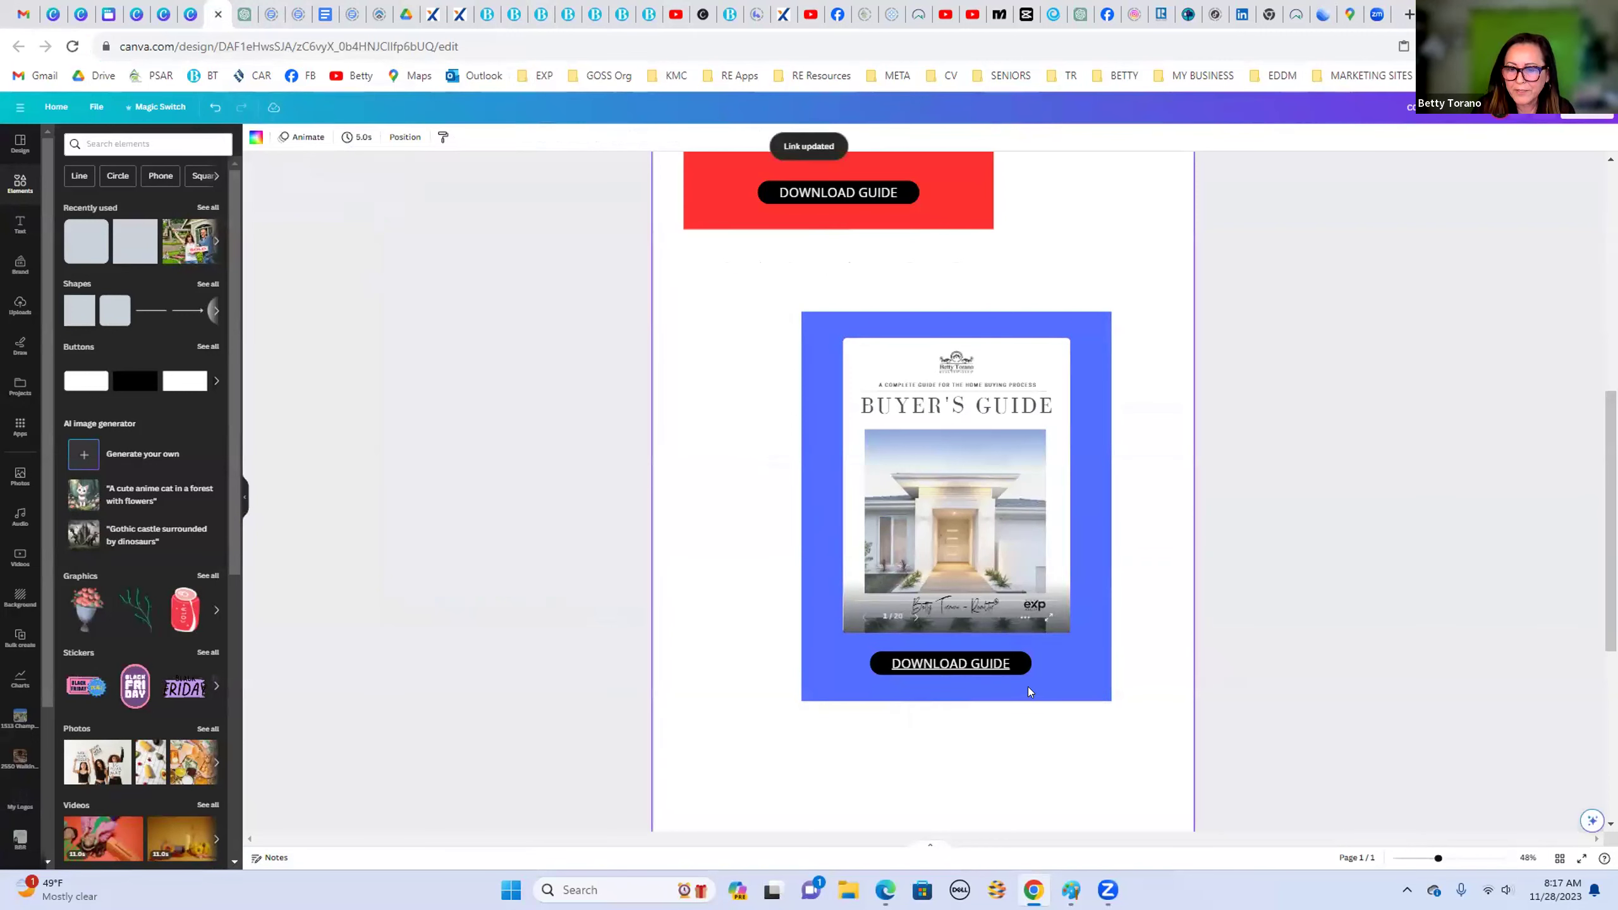
{"action": "left_click", "coordinate": [1013, 668]}
{"action": "left_click", "coordinate": [578, 137]}
{"action": "left_click", "coordinate": [1130, 571]}
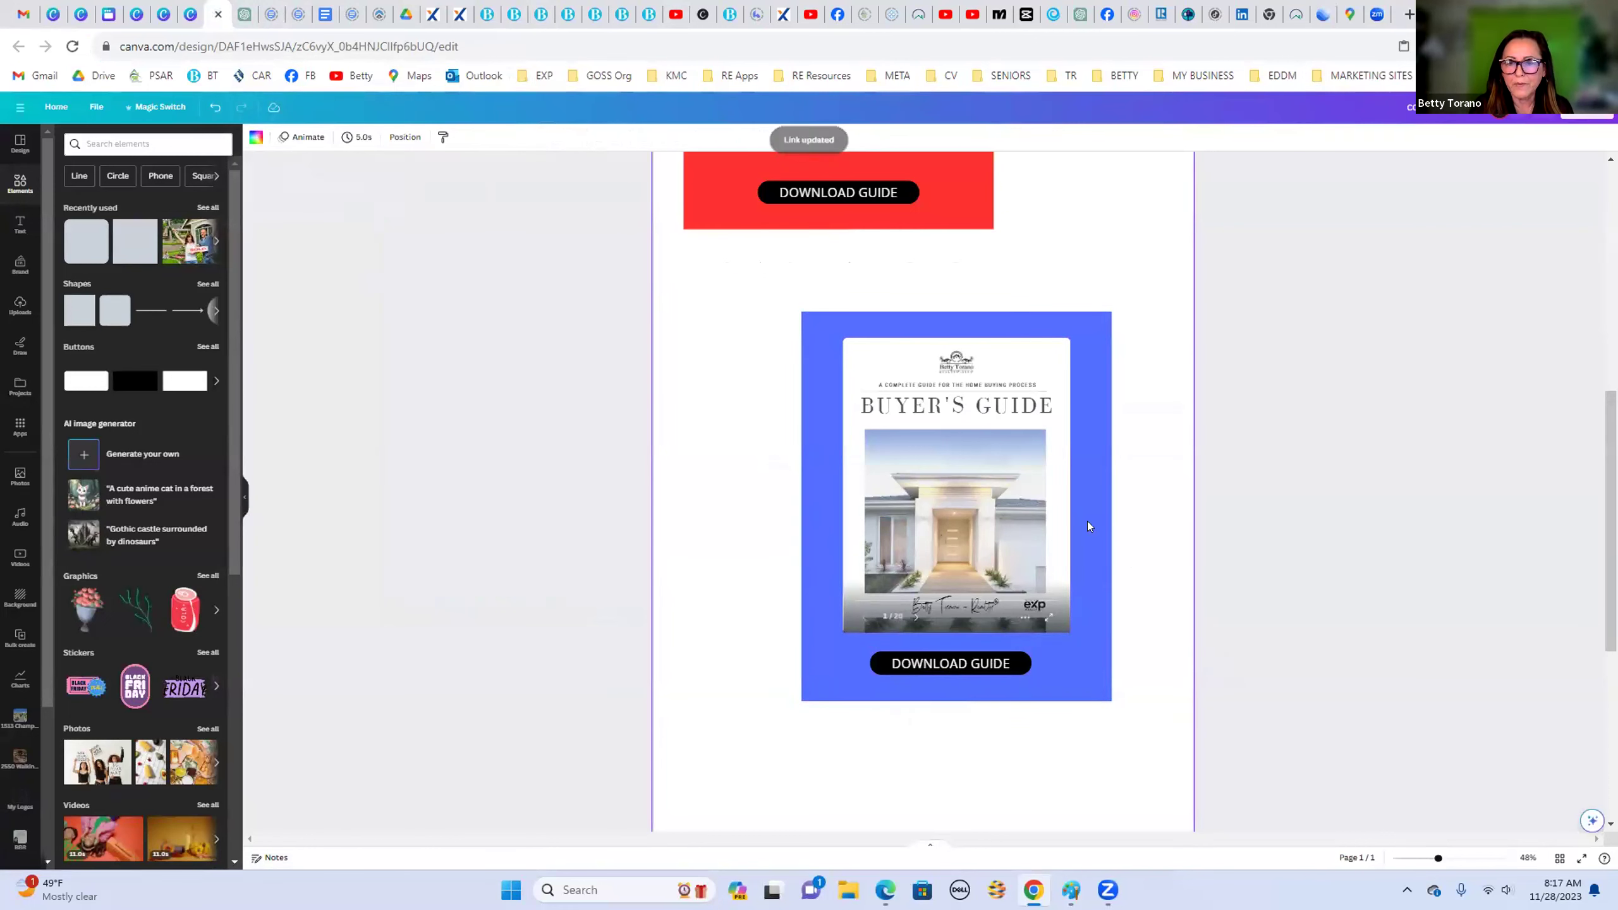
Step: Look over the roadmap design's video box, red box and Buyer's Guide box, and check the design's sharing options
{"action": "scroll", "coordinate": [930, 503], "scroll_direction": "up", "scroll_amount": 2}
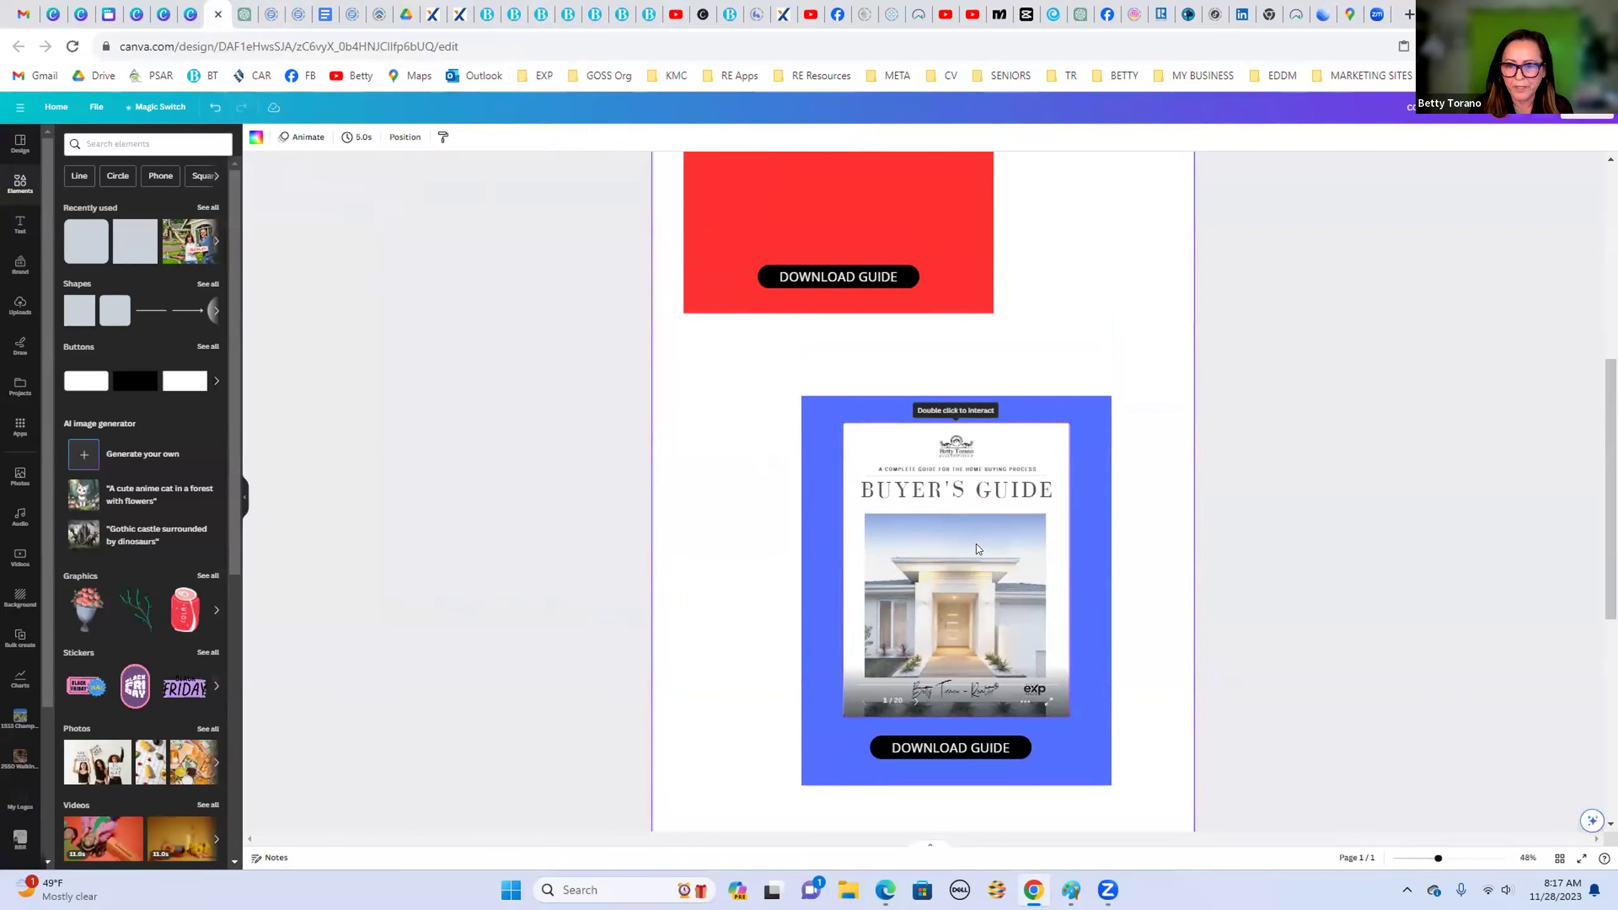
{"action": "left_click", "coordinate": [905, 700]}
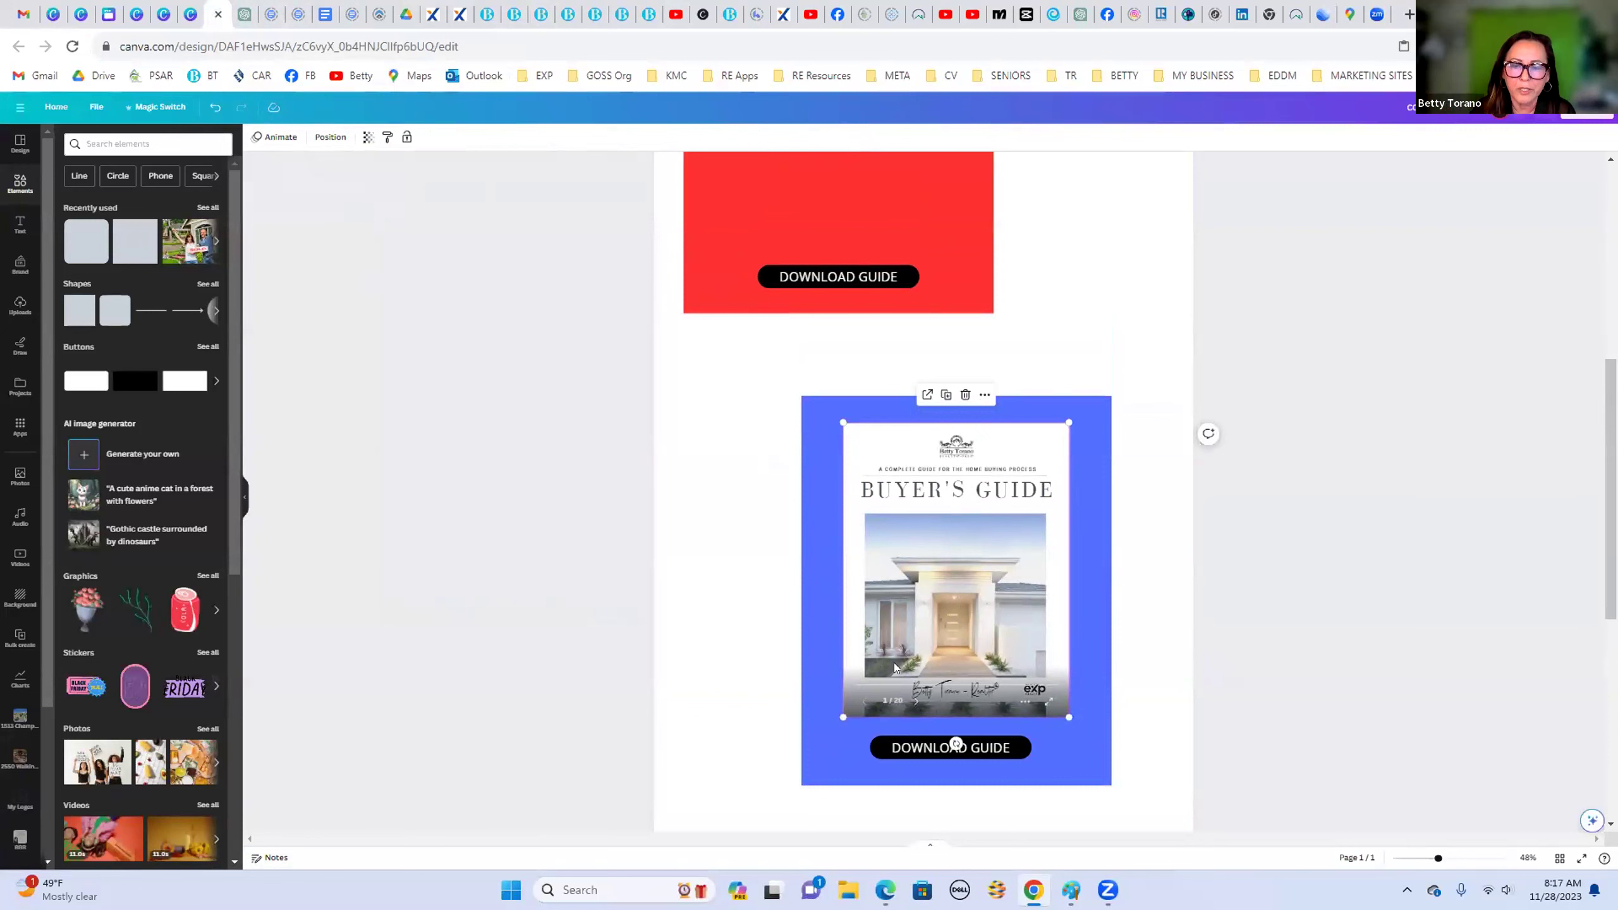
{"action": "scroll", "coordinate": [1156, 601], "scroll_direction": "up", "scroll_amount": 5}
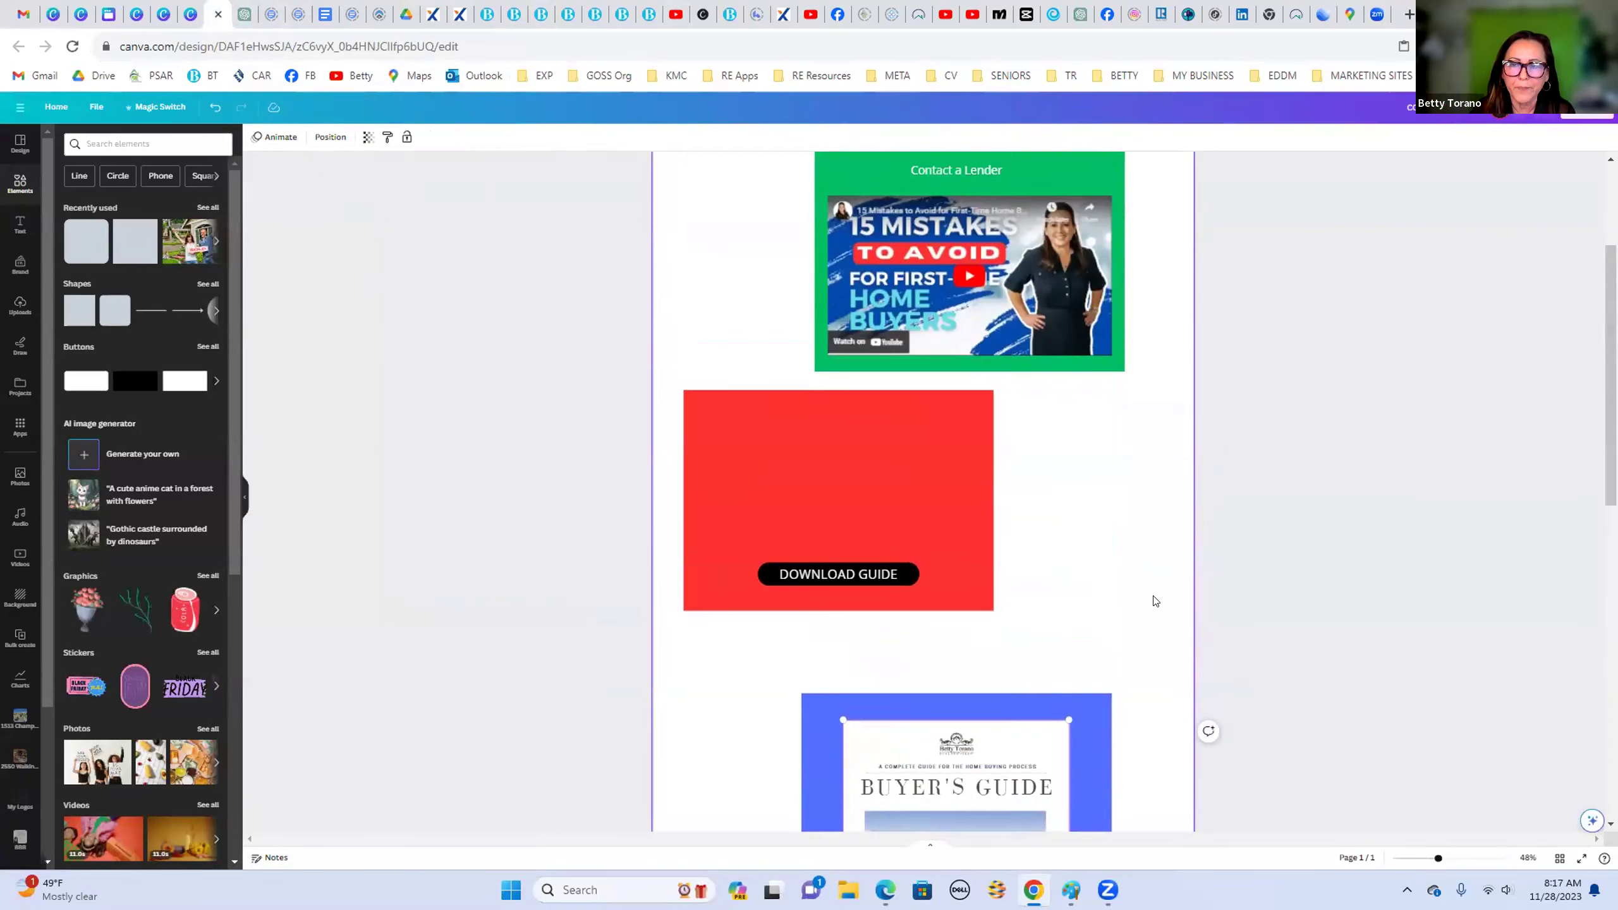
{"action": "scroll", "coordinate": [1156, 600], "scroll_direction": "down", "scroll_amount": 3}
{"action": "scroll", "coordinate": [1030, 550], "scroll_direction": "up", "scroll_amount": 4}
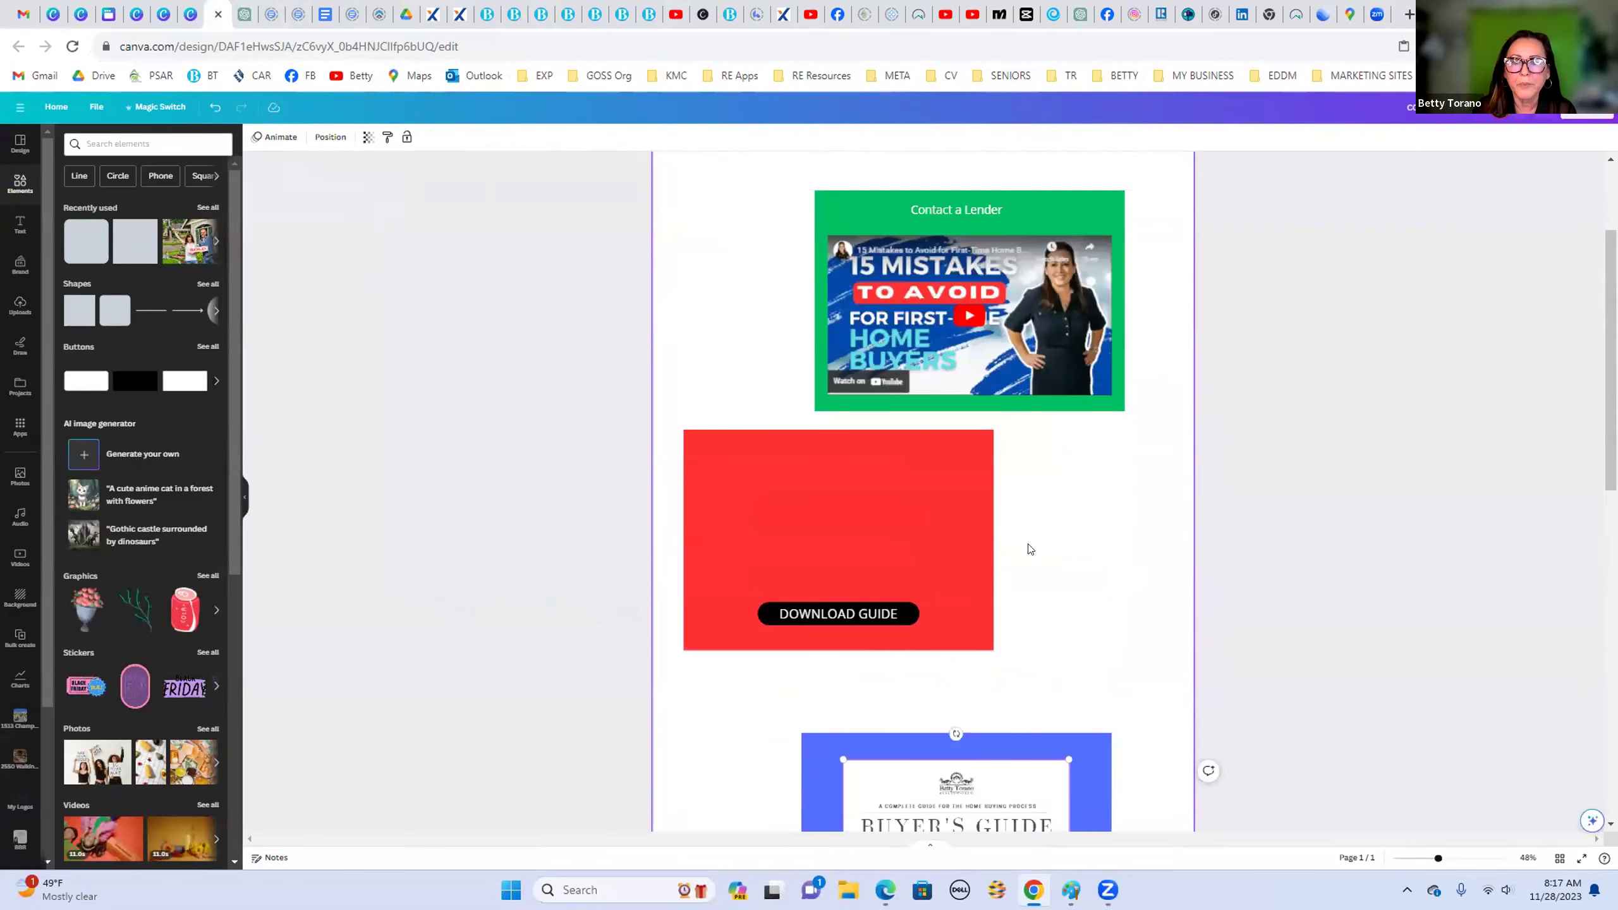
{"action": "scroll", "coordinate": [1116, 498], "scroll_direction": "down", "scroll_amount": 3}
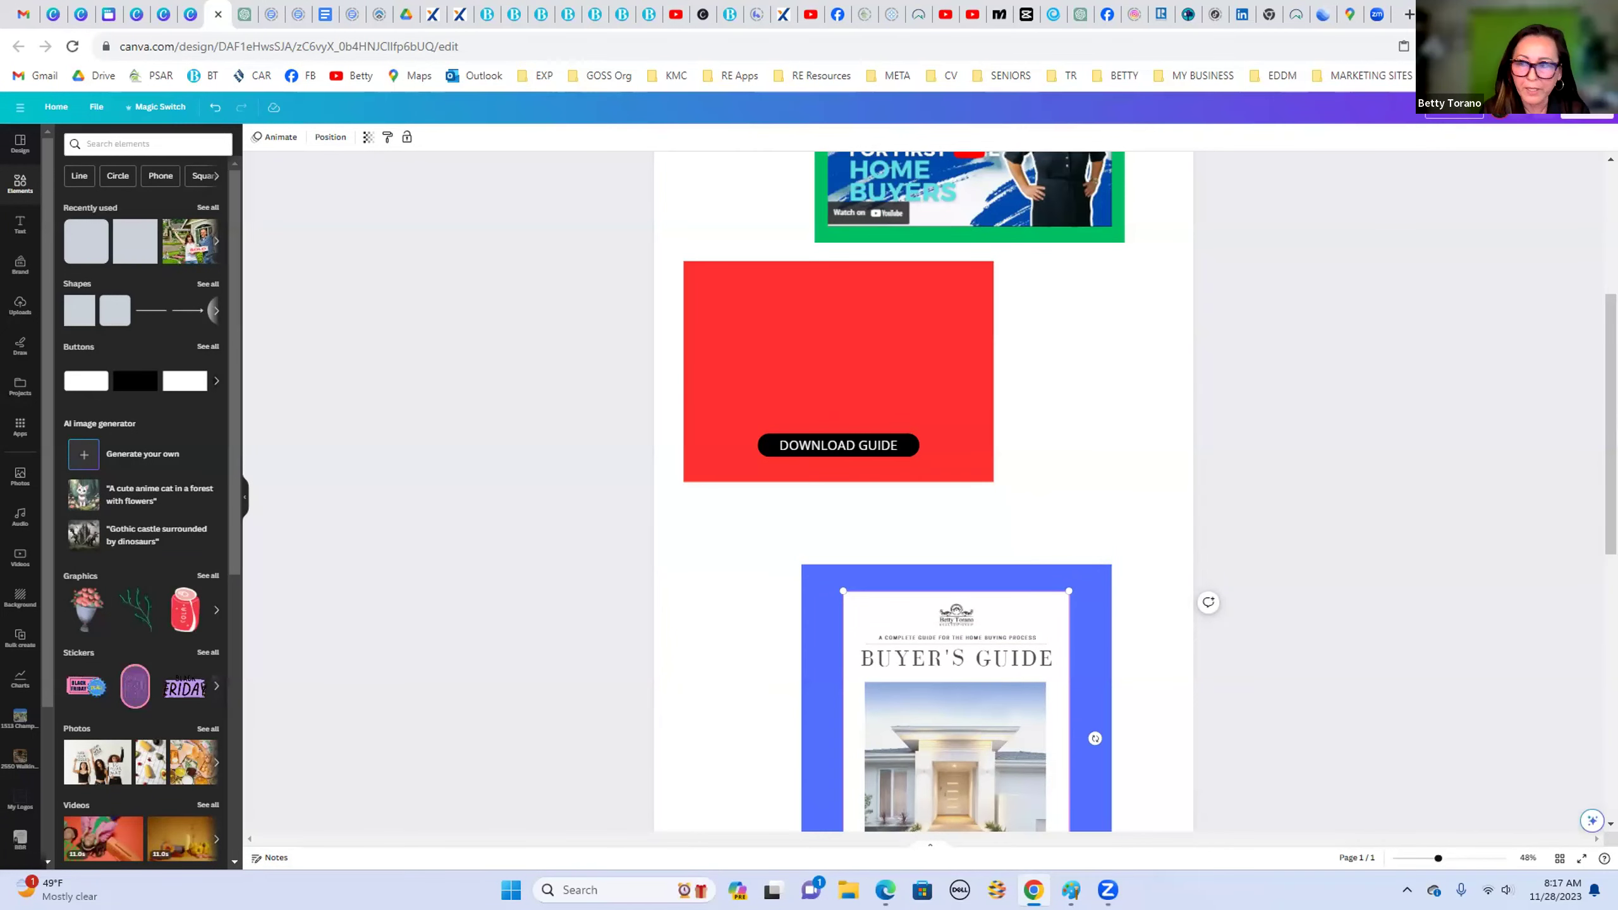
{"action": "left_click", "coordinate": [1431, 167]}
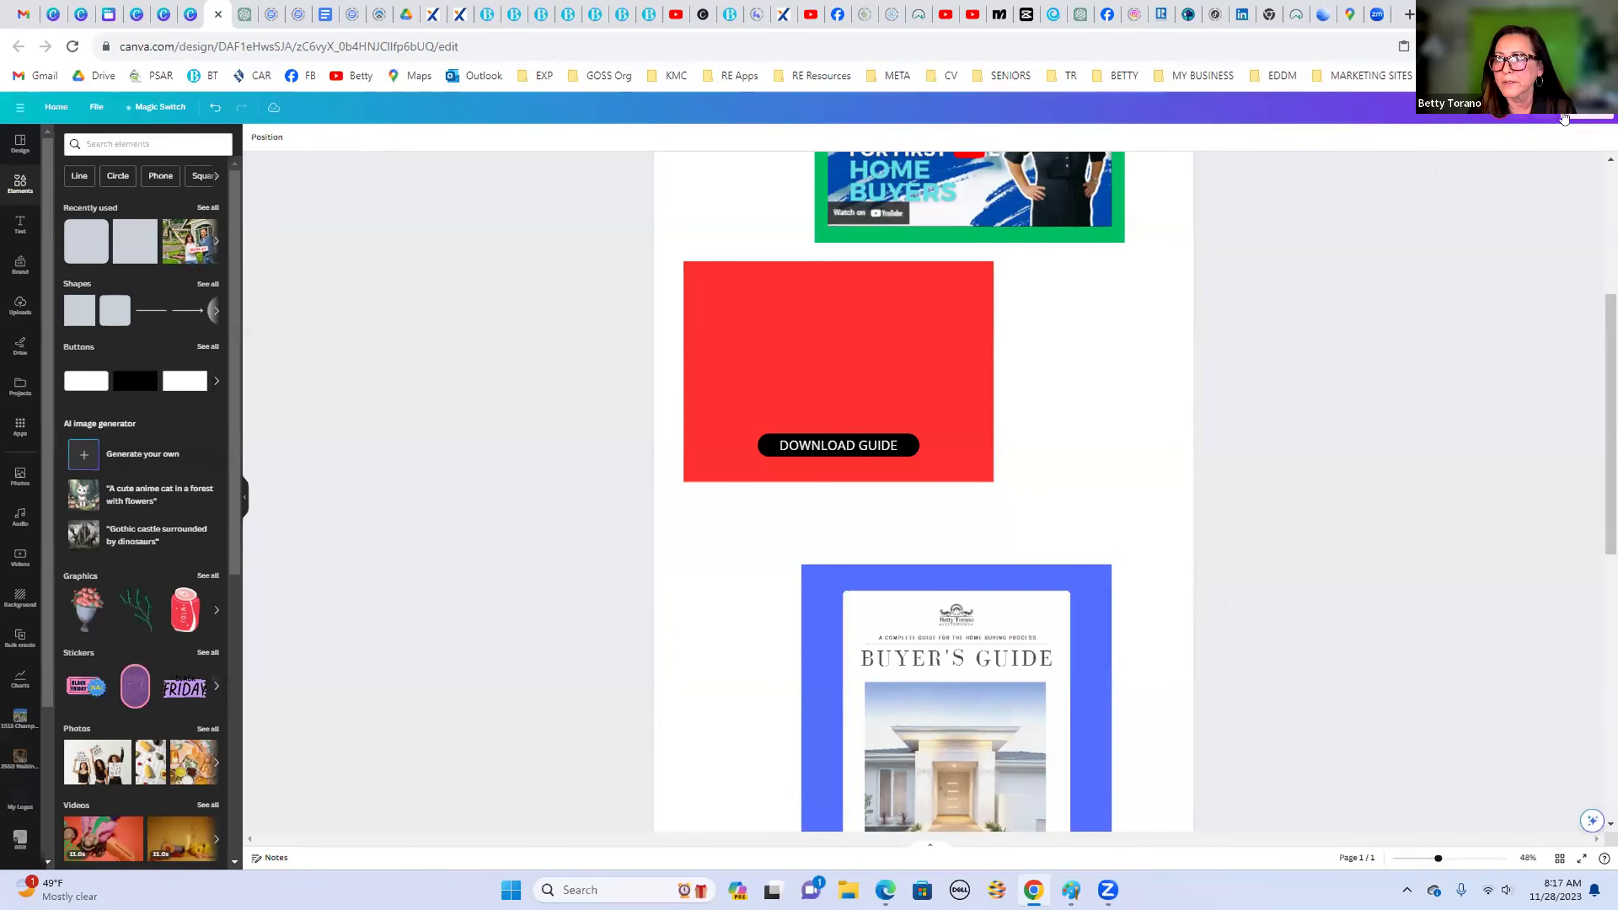
{"action": "scroll", "coordinate": [1023, 408], "scroll_direction": "up", "scroll_amount": 5}
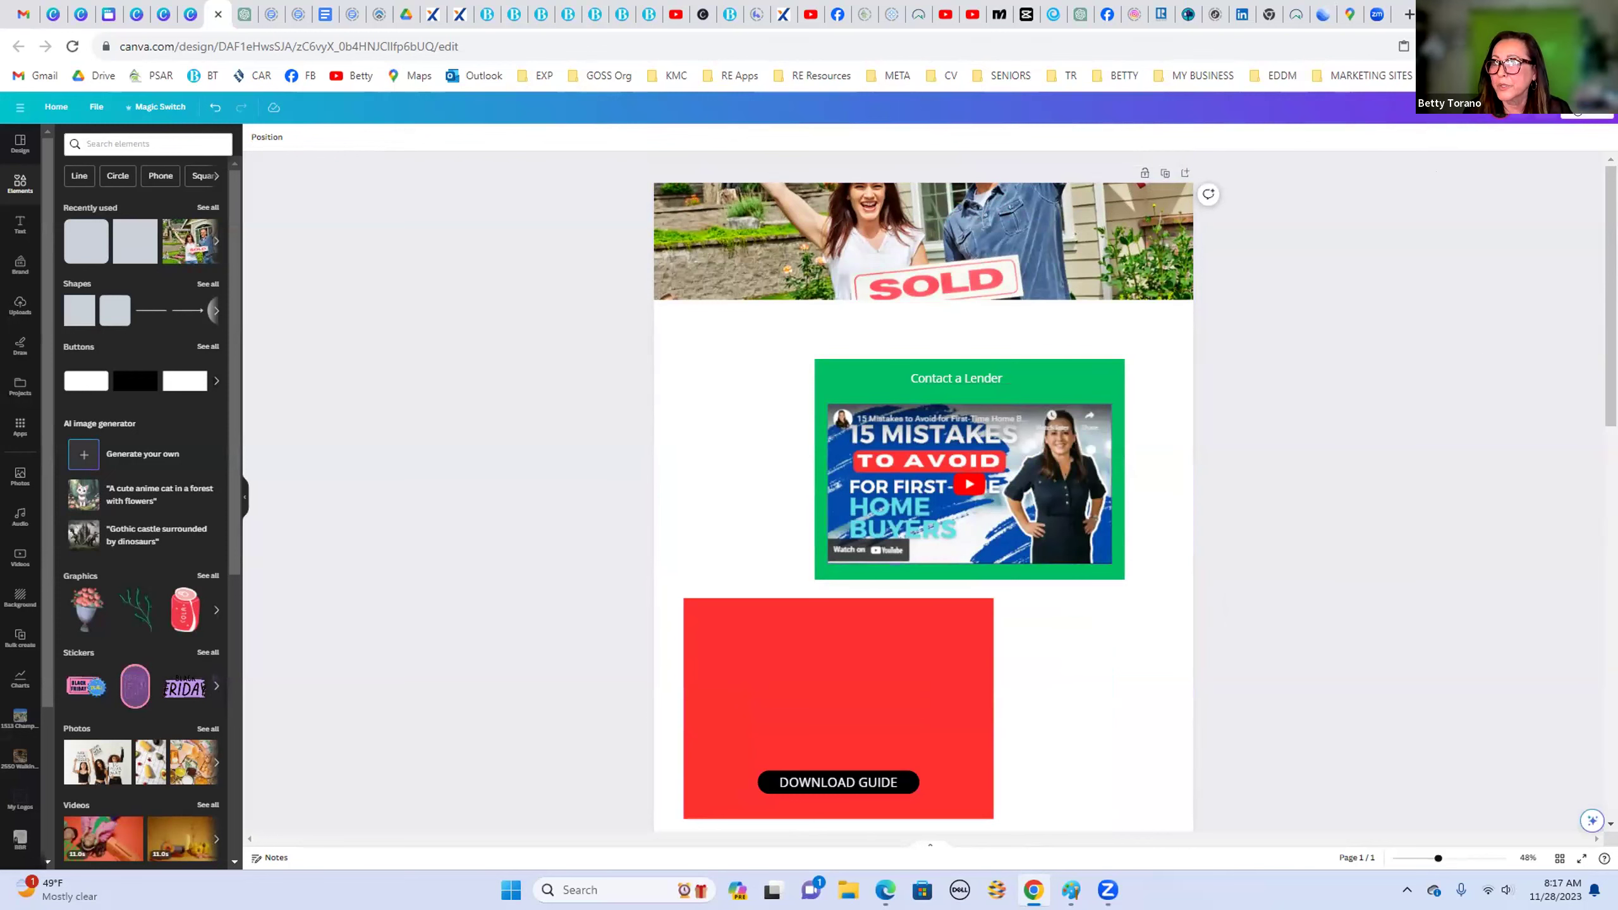
{"action": "left_click", "coordinate": [1587, 108]}
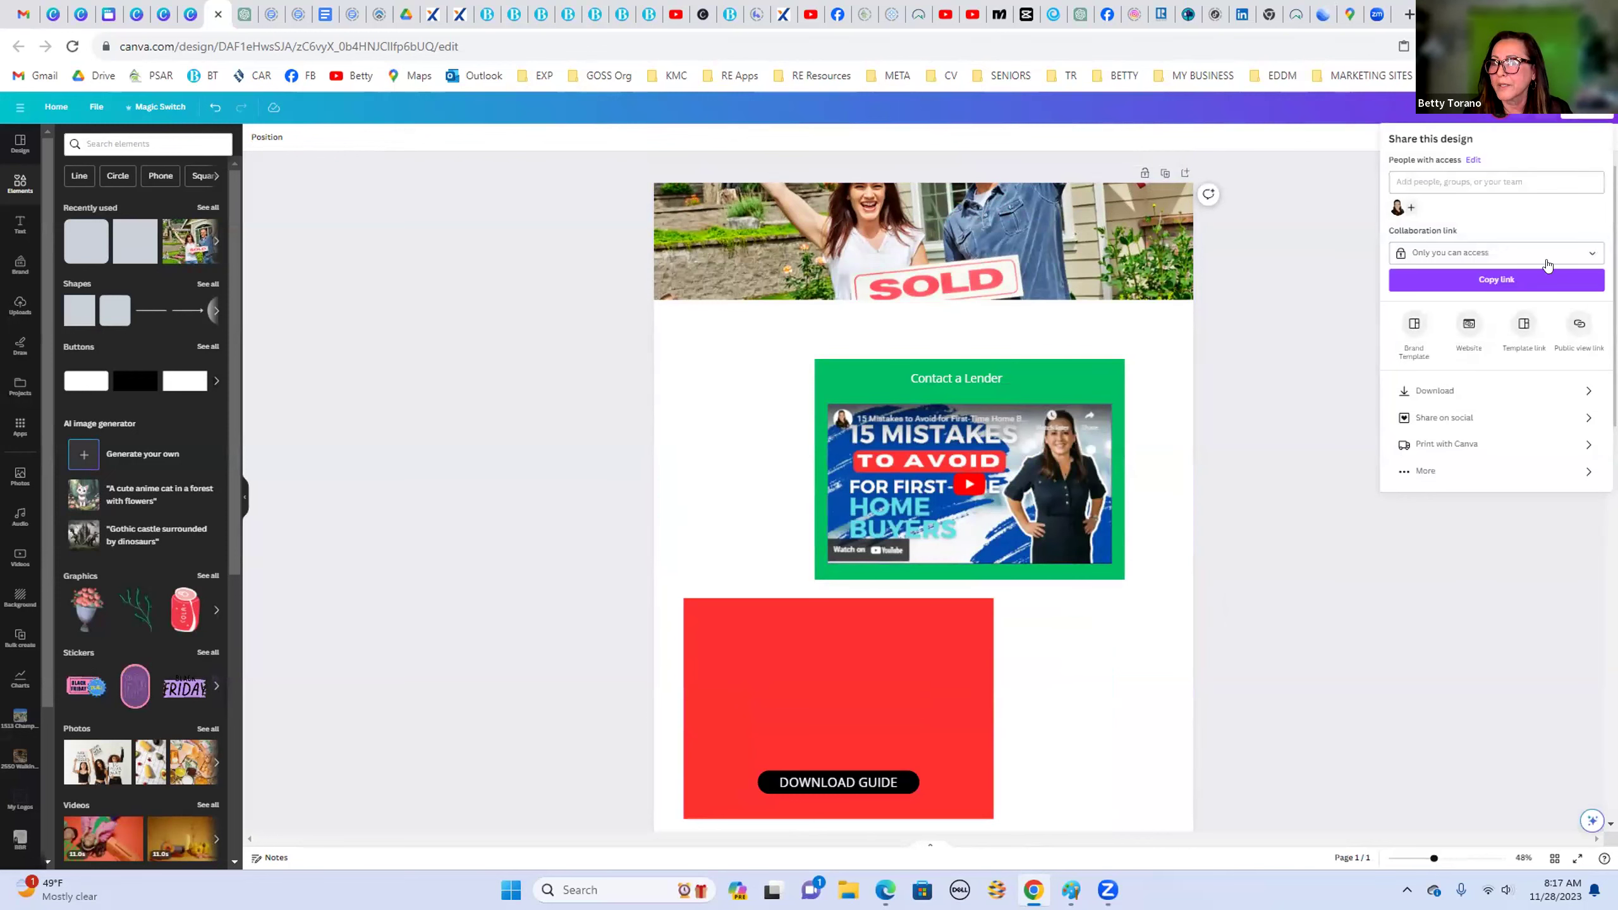
{"action": "left_click", "coordinate": [1249, 325]}
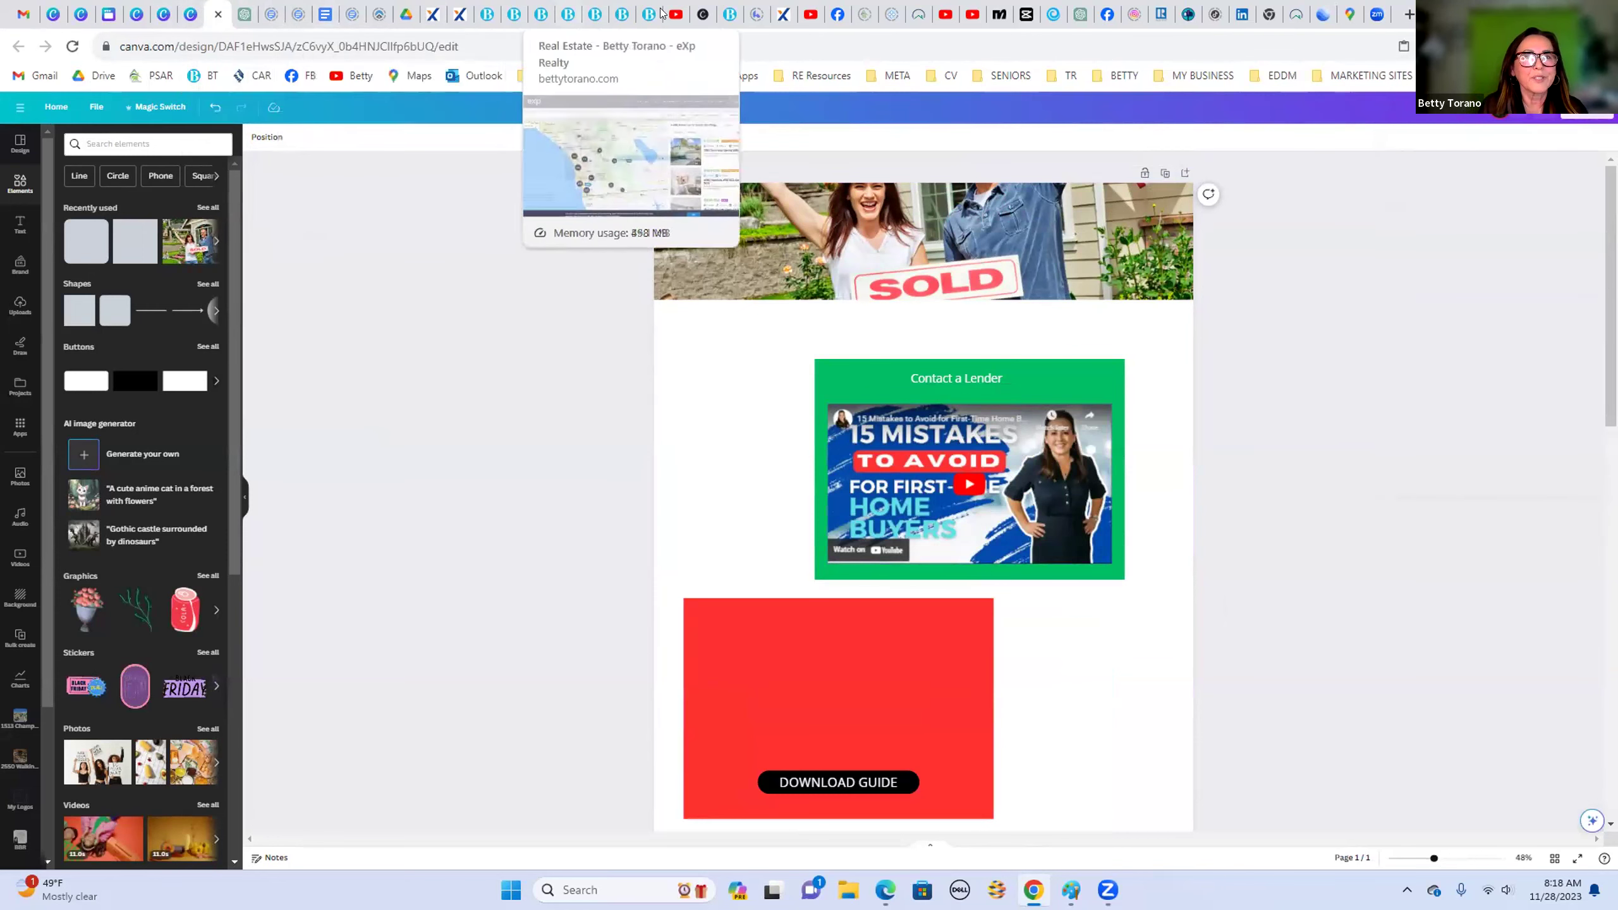
Step: Switch to the Lofty CMS website editor and start a new page from the Blank template
{"action": "left_click", "coordinate": [459, 14]}
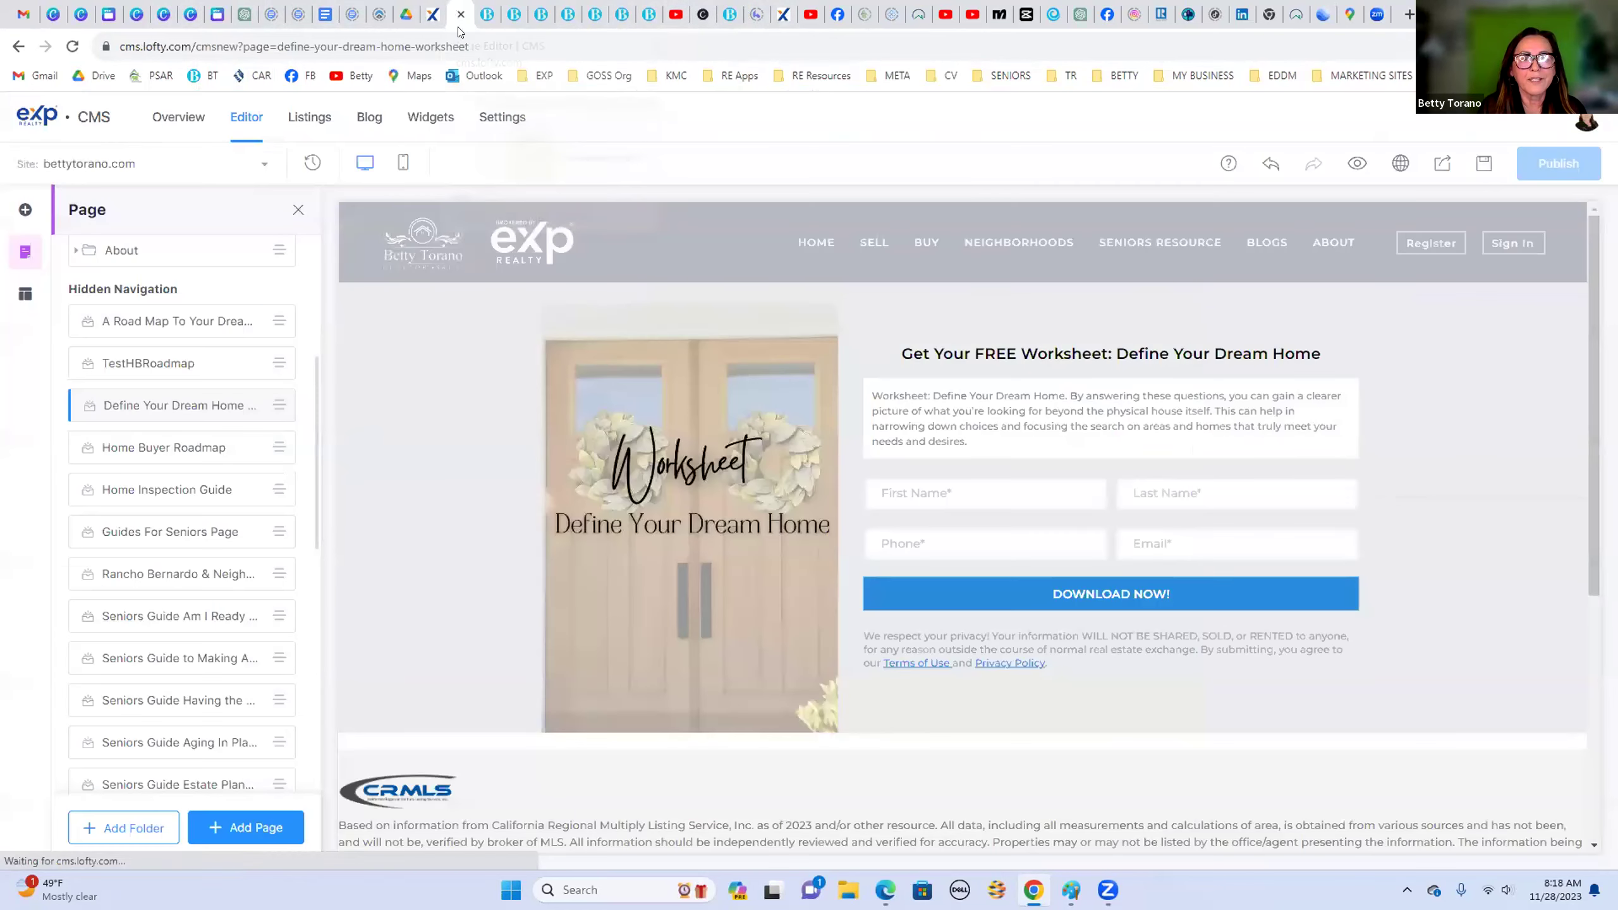
{"action": "scroll", "coordinate": [188, 478], "scroll_direction": "down", "scroll_amount": 3}
{"action": "scroll", "coordinate": [181, 383], "scroll_direction": "up", "scroll_amount": 5}
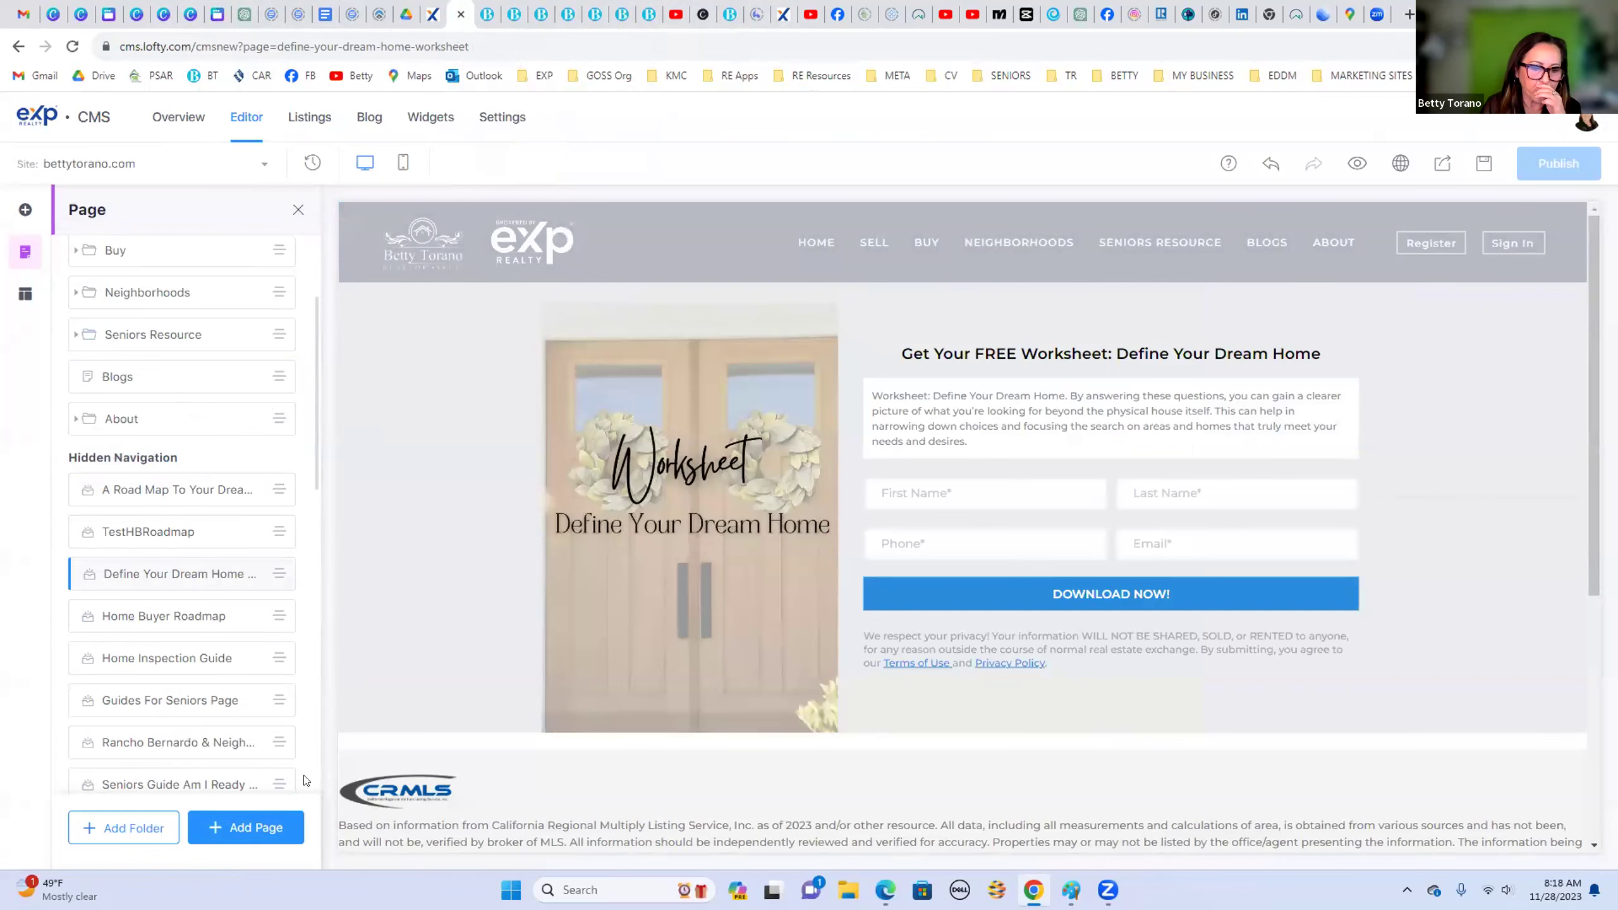
{"action": "left_click", "coordinate": [242, 829]}
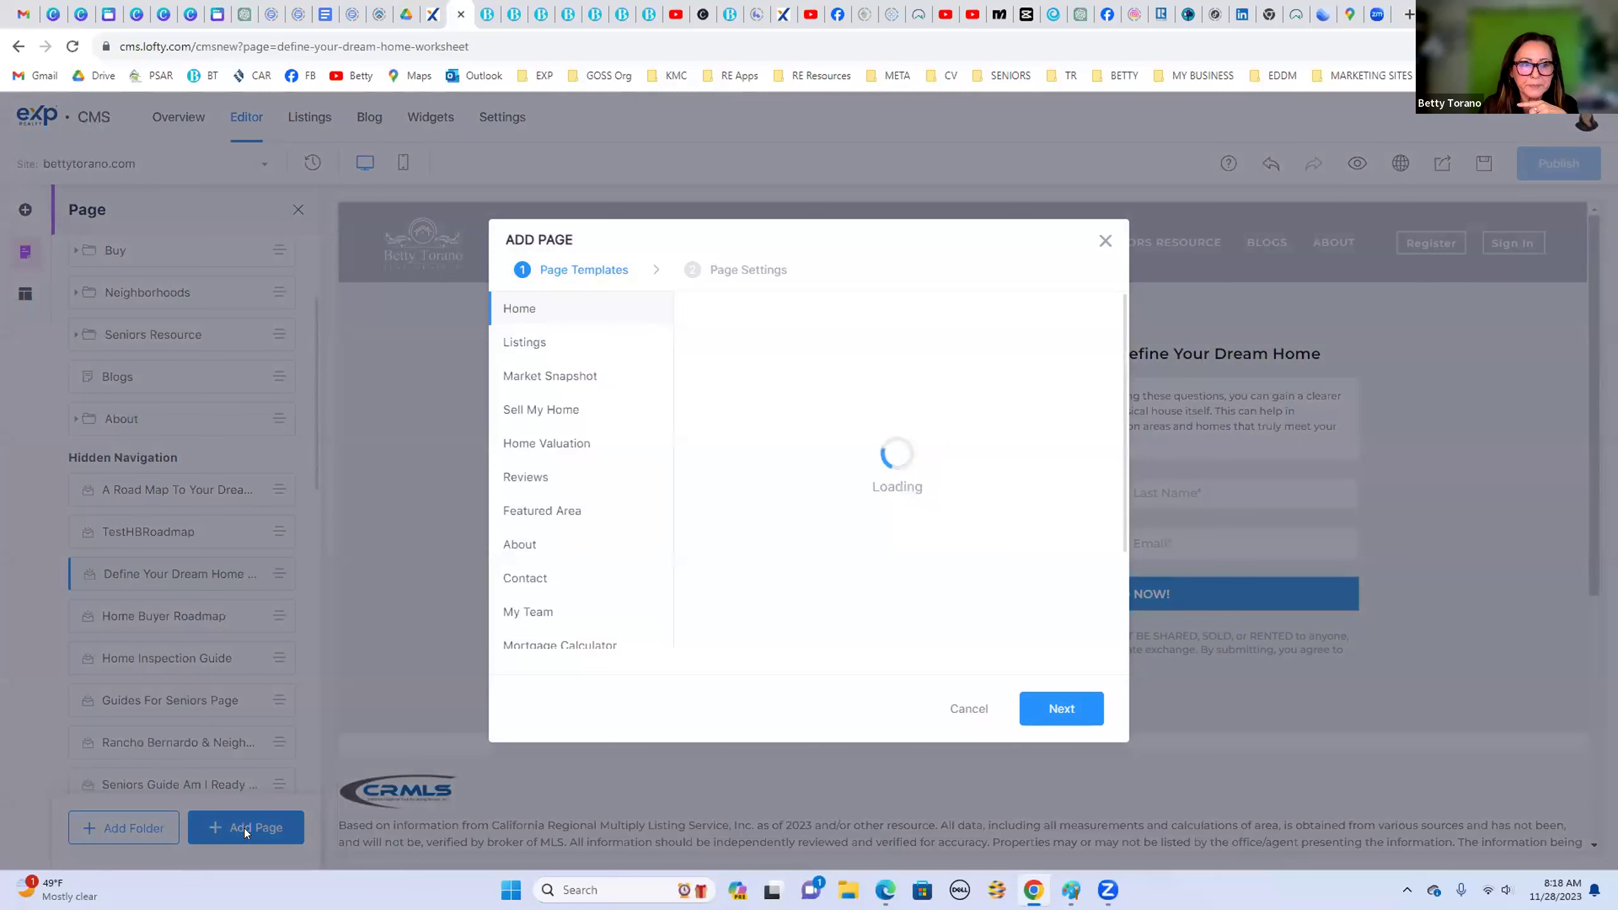
{"action": "scroll", "coordinate": [592, 465], "scroll_direction": "down", "scroll_amount": 3}
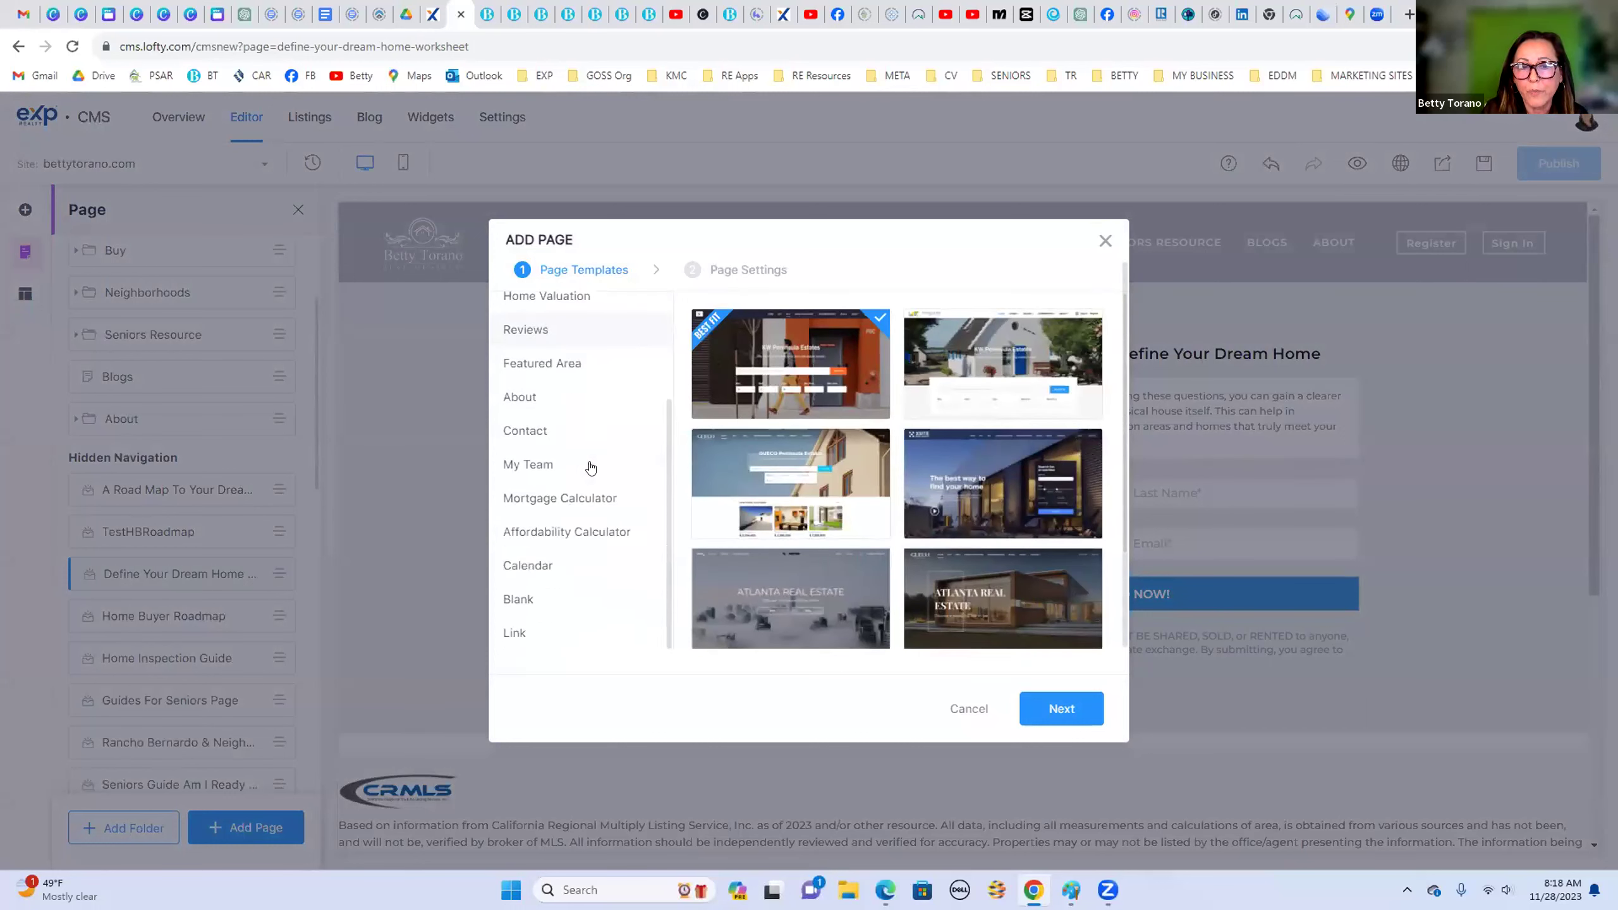
{"action": "left_click", "coordinate": [518, 600]}
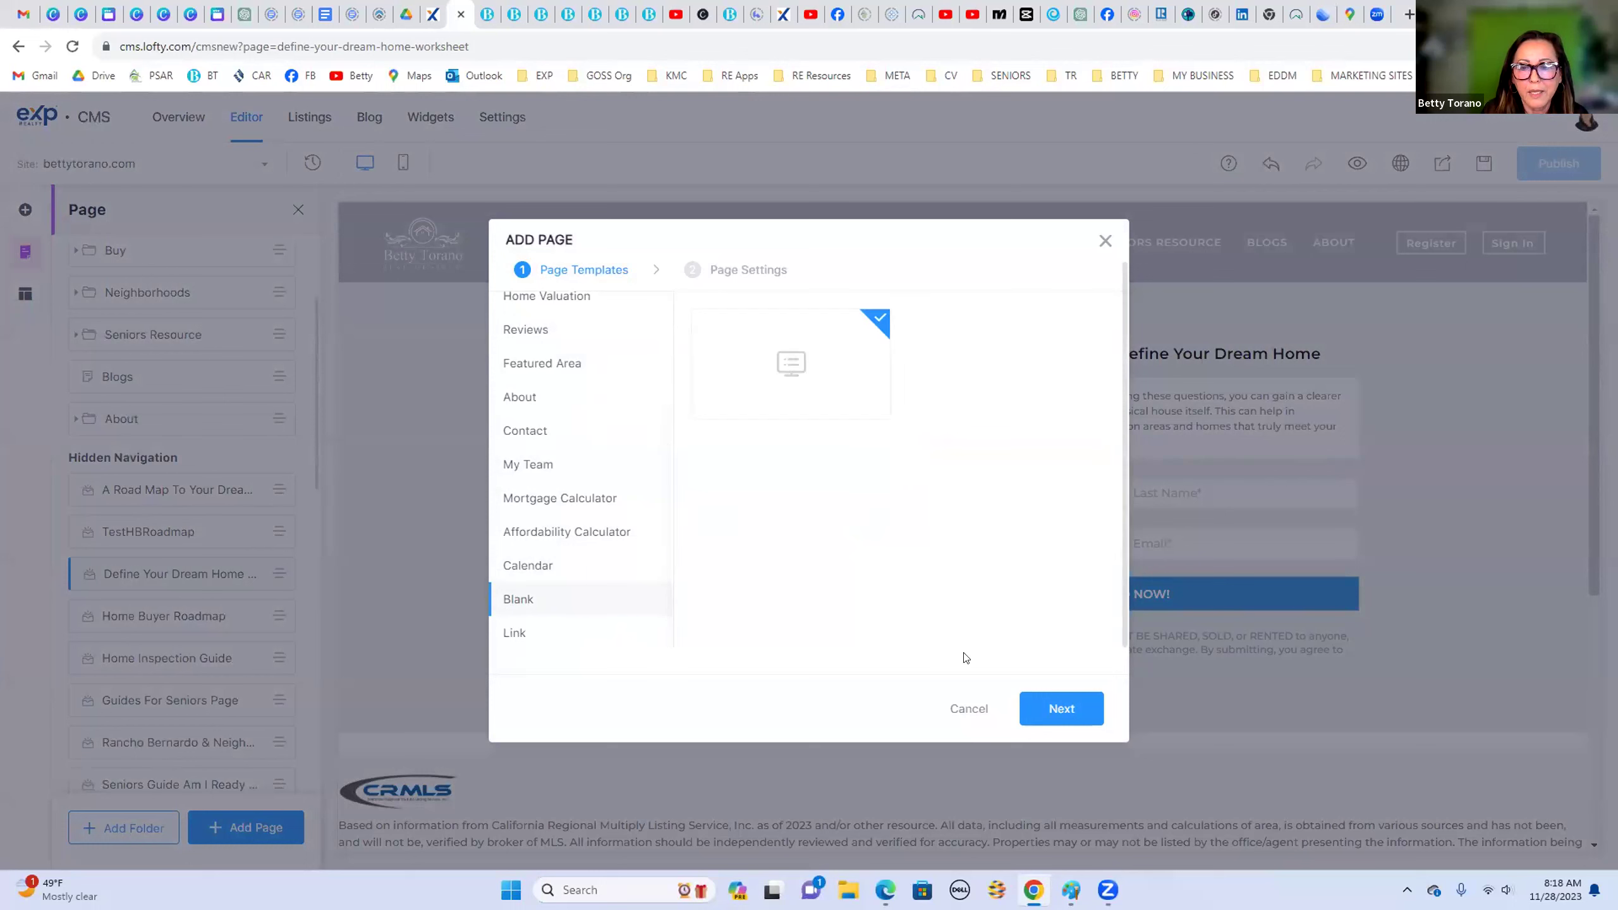
{"action": "left_click", "coordinate": [1059, 709]}
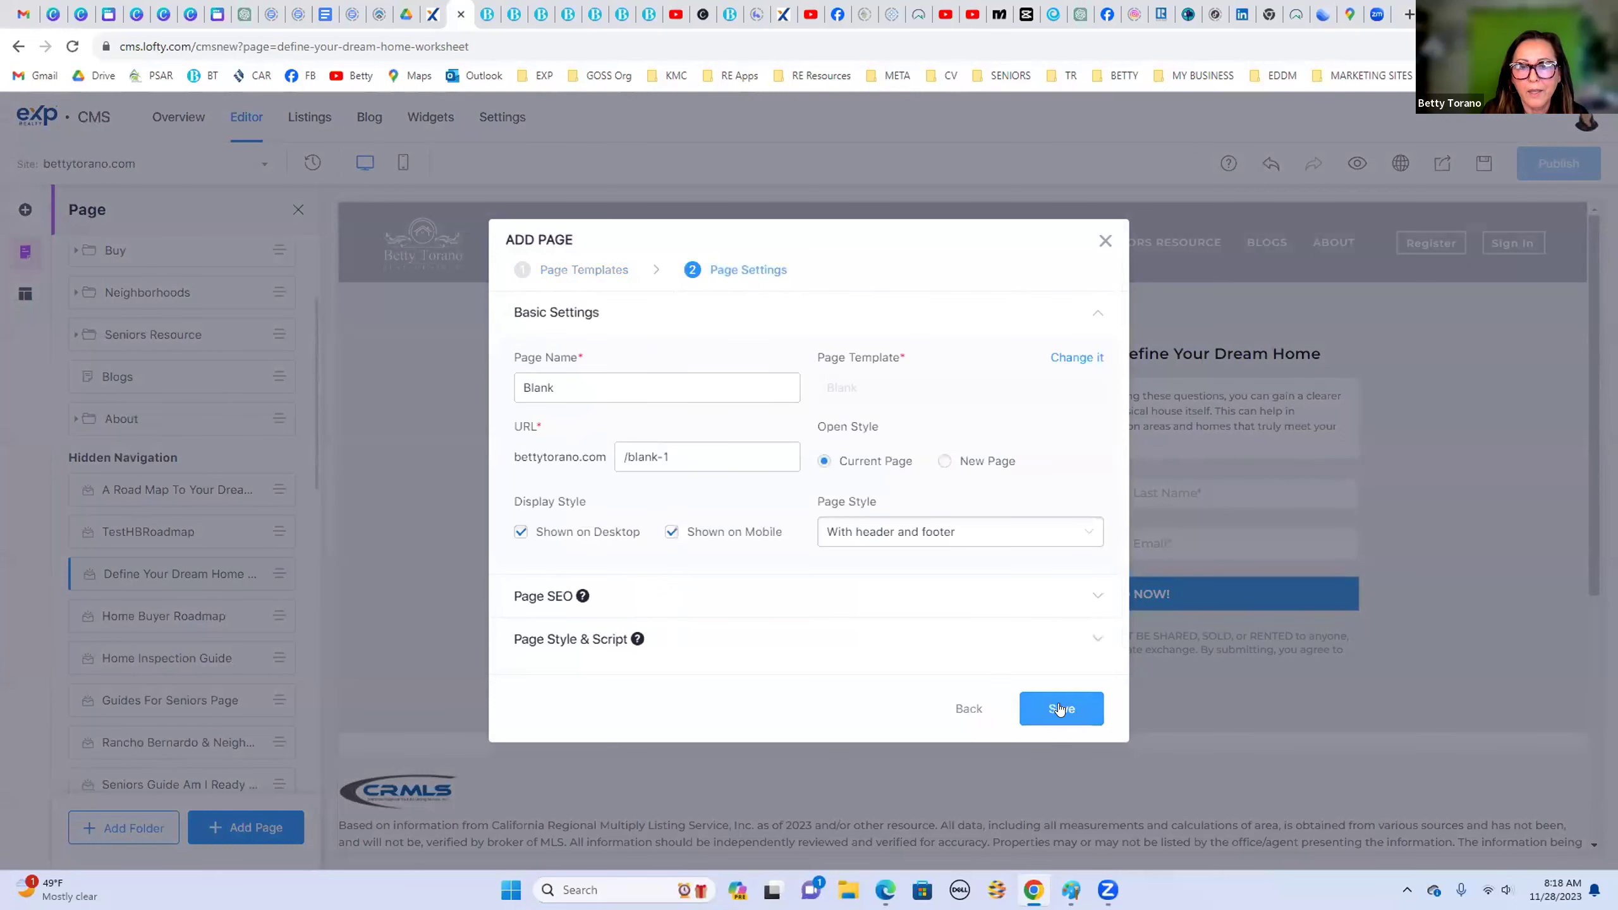
Step: Name the new page TESTPAGE with the URL /testpage and save it
{"action": "double_click", "coordinate": [574, 386]}
{"action": "type", "text": "TESTPAGE"}
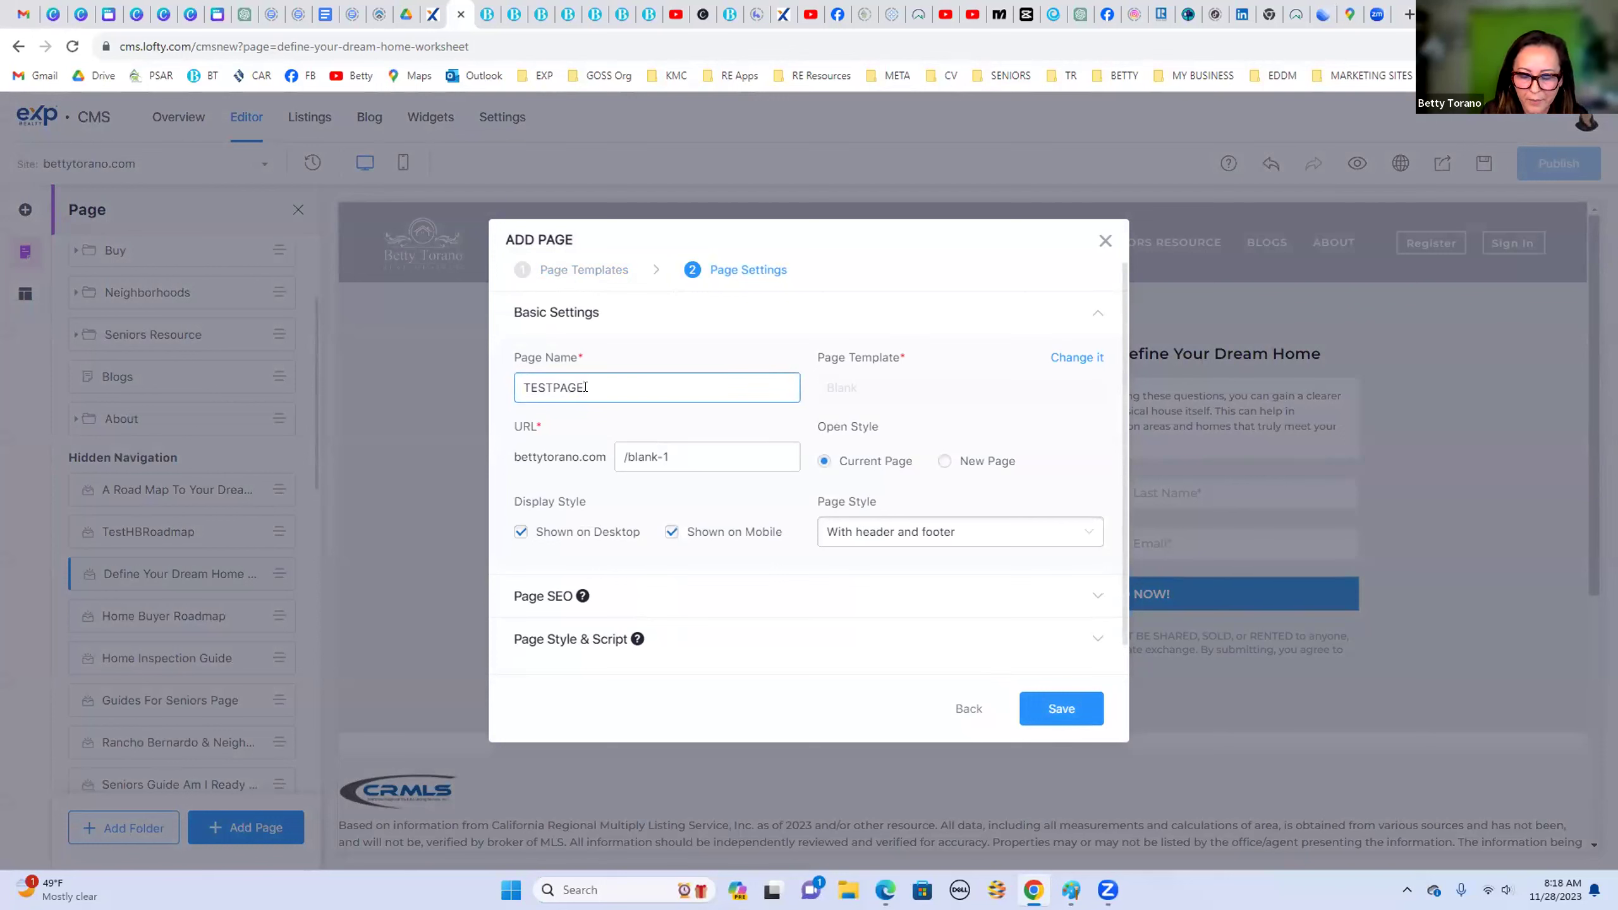
{"action": "left_click", "coordinate": [648, 446]}
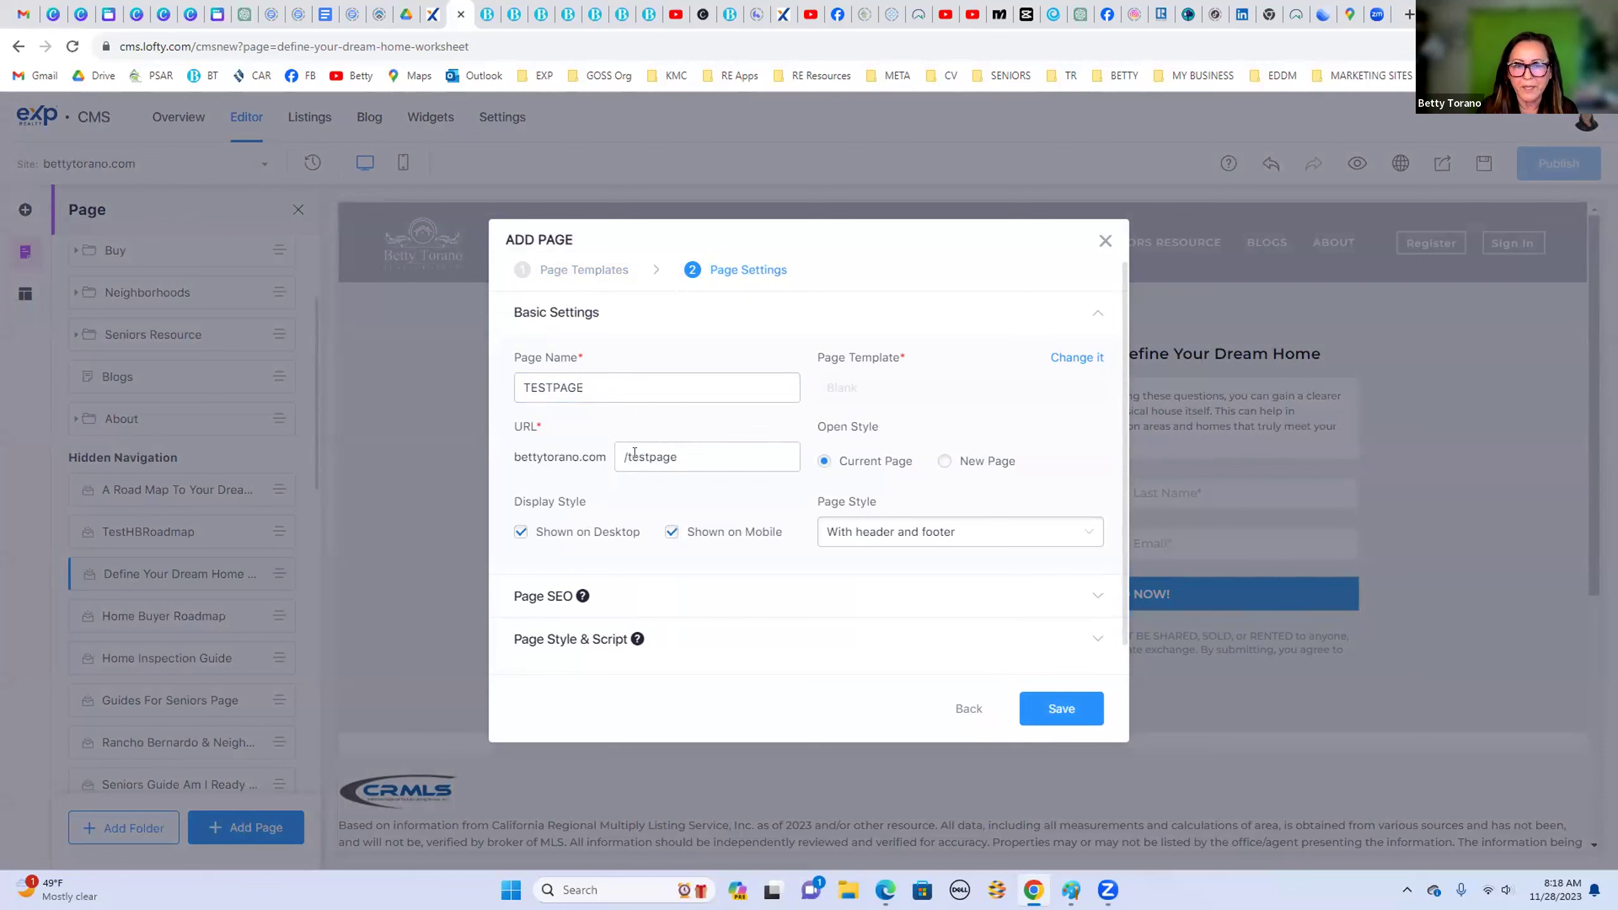
{"action": "left_click", "coordinate": [1058, 709]}
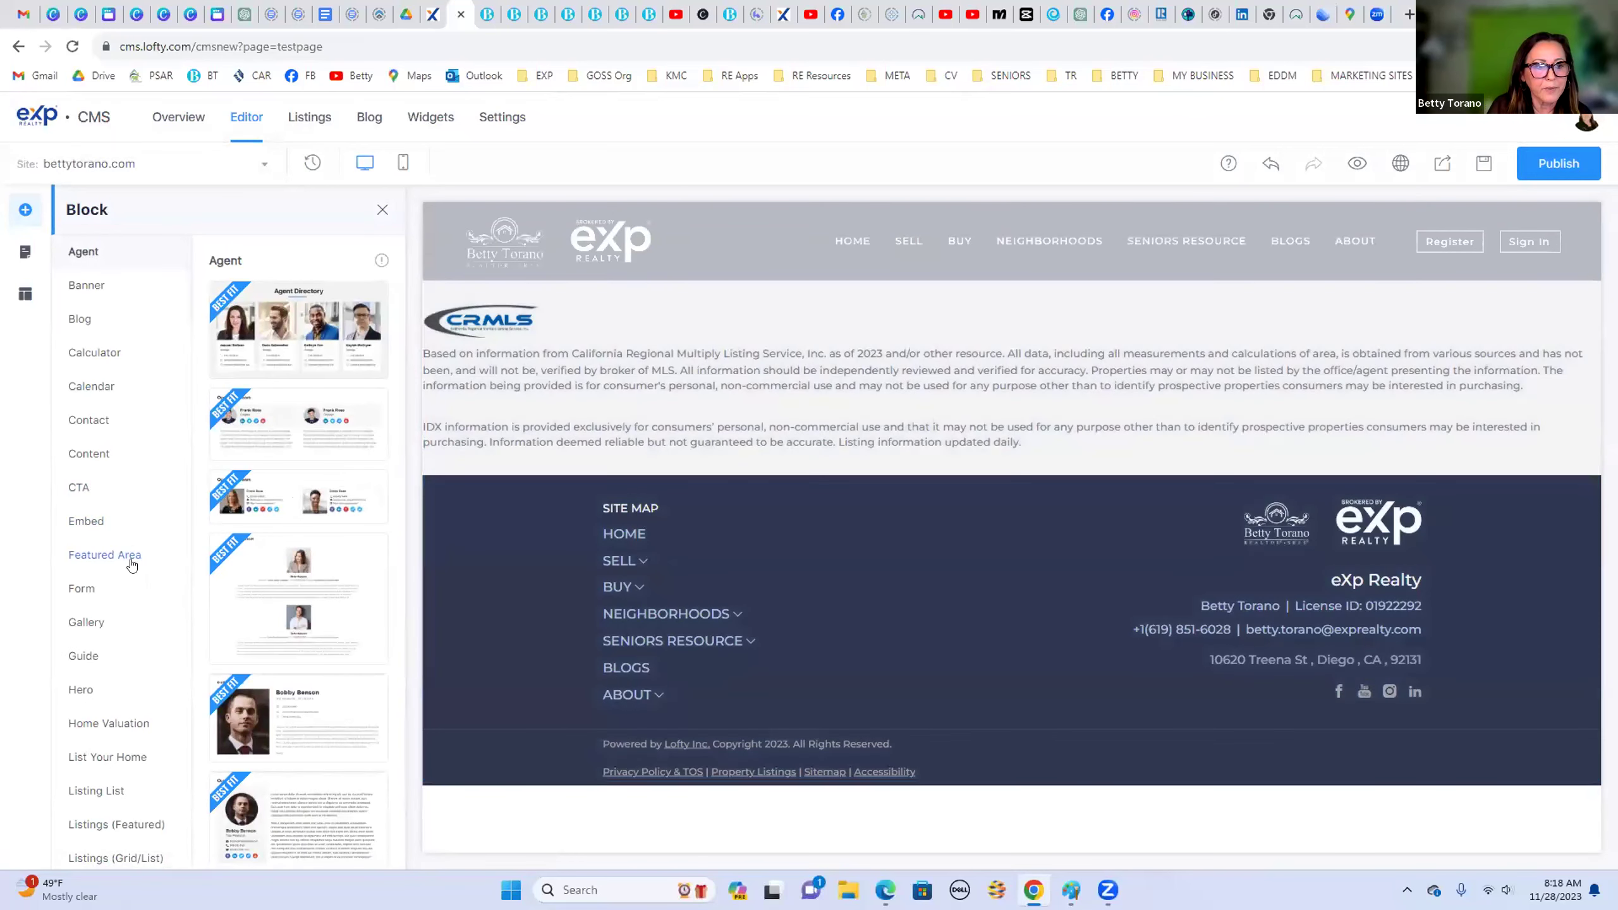
Step: Add an Embed block beneath the header of the new page and open its HTML code for editing
{"action": "left_click_drag", "start_coordinate": [85, 521], "coordinate": [370, 405]}
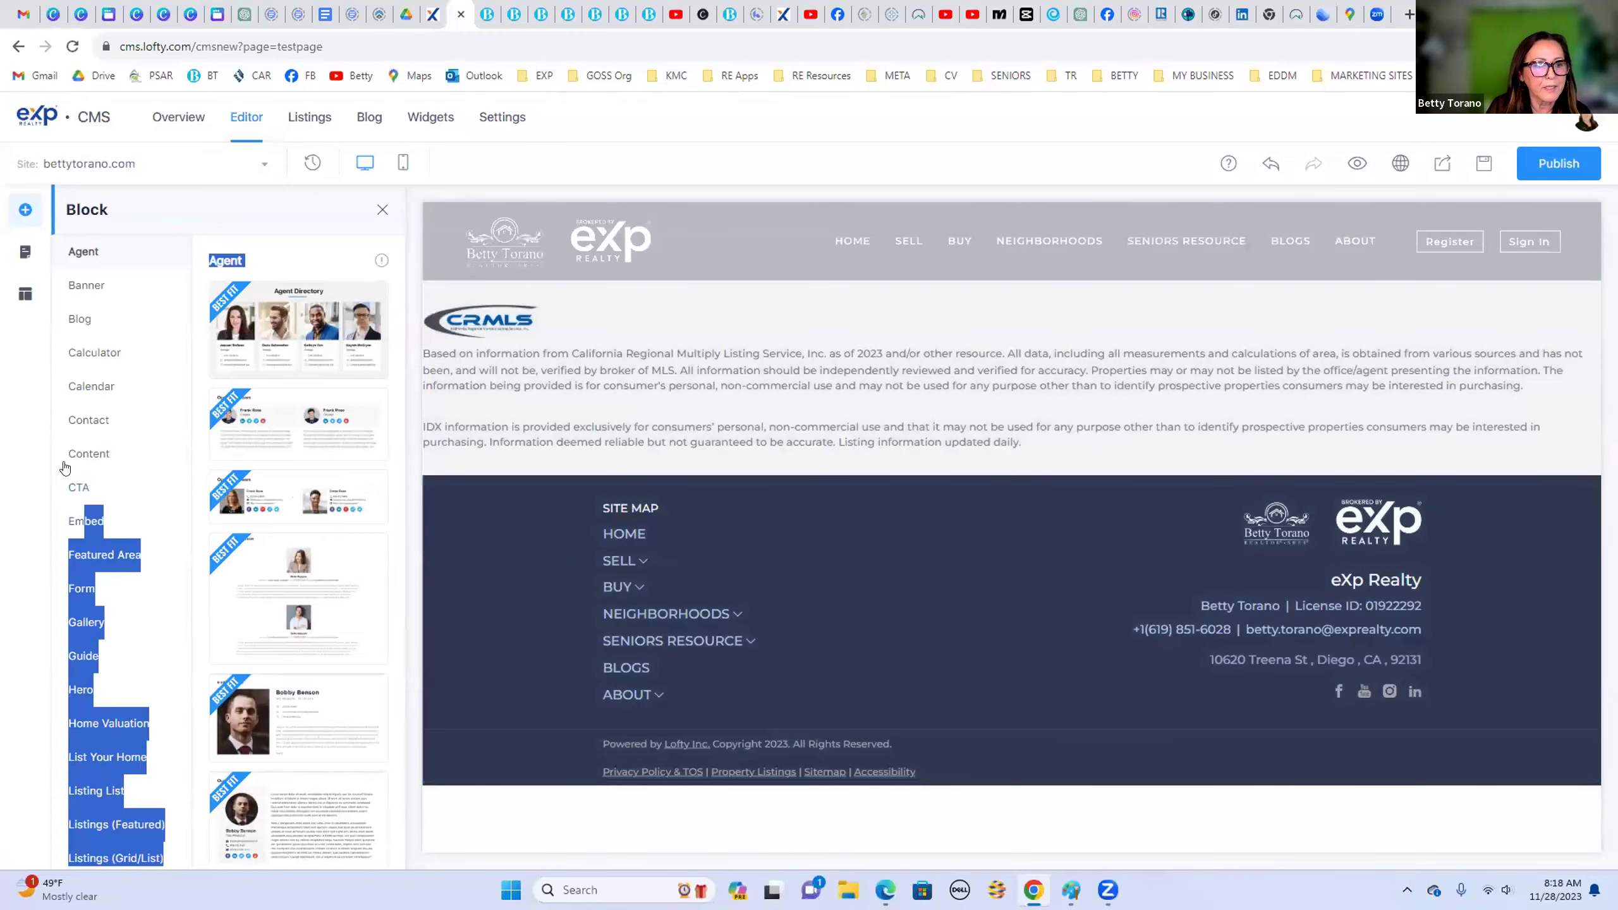
{"action": "left_click", "coordinate": [86, 453]}
{"action": "left_click", "coordinate": [86, 521]}
{"action": "left_click", "coordinate": [288, 324]}
{"action": "left_click_drag", "start_coordinate": [287, 324], "coordinate": [582, 306]}
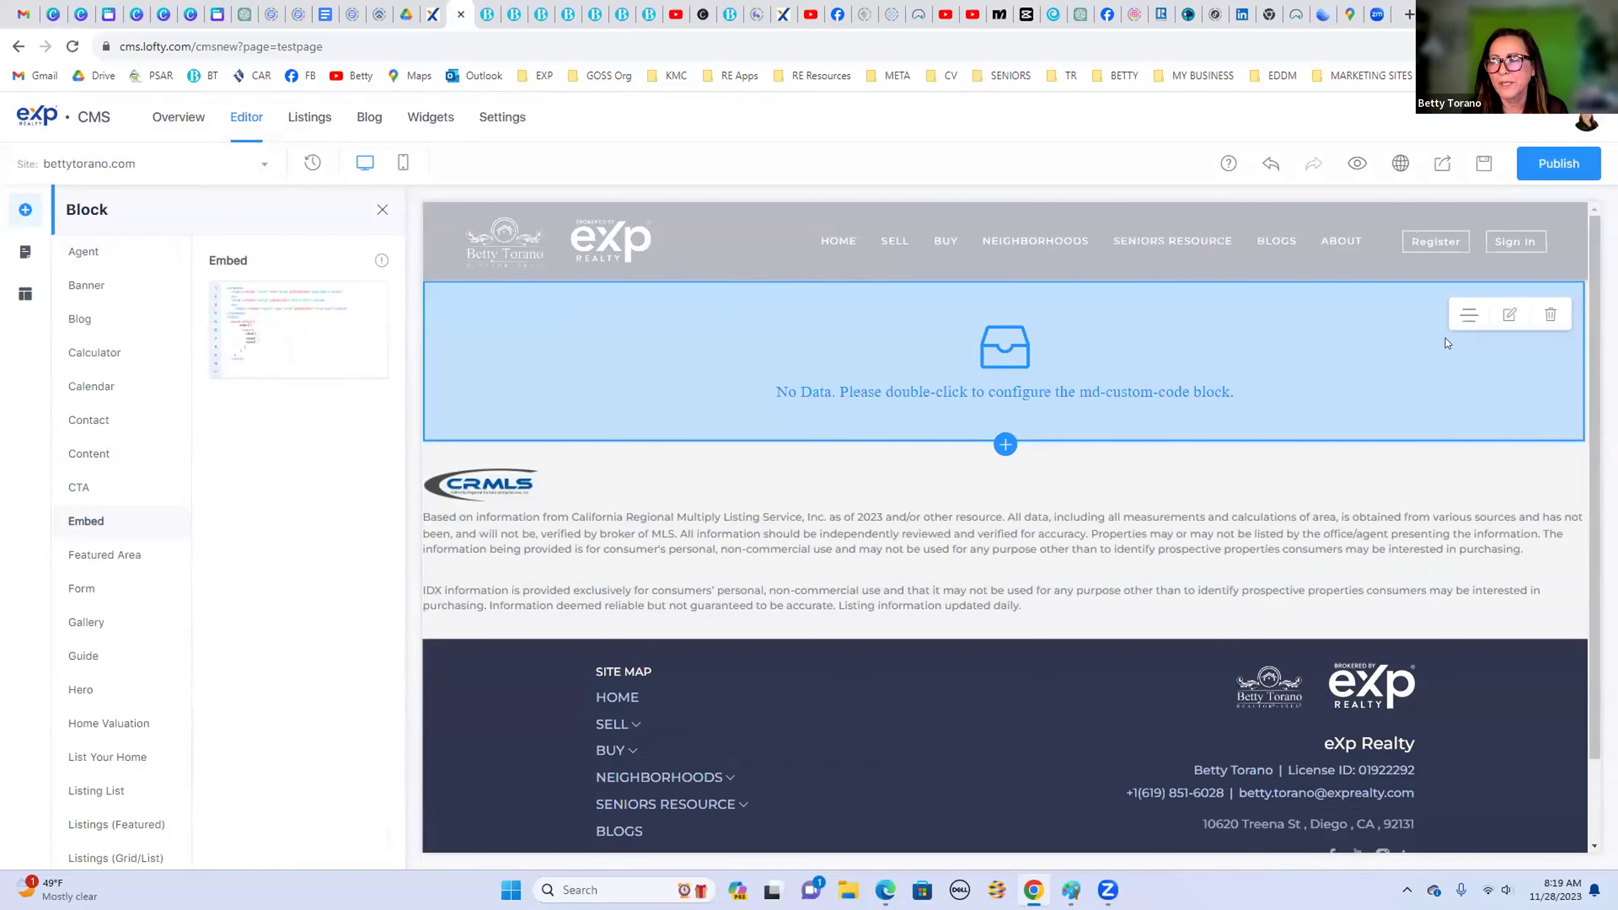
{"action": "left_click", "coordinate": [1509, 317]}
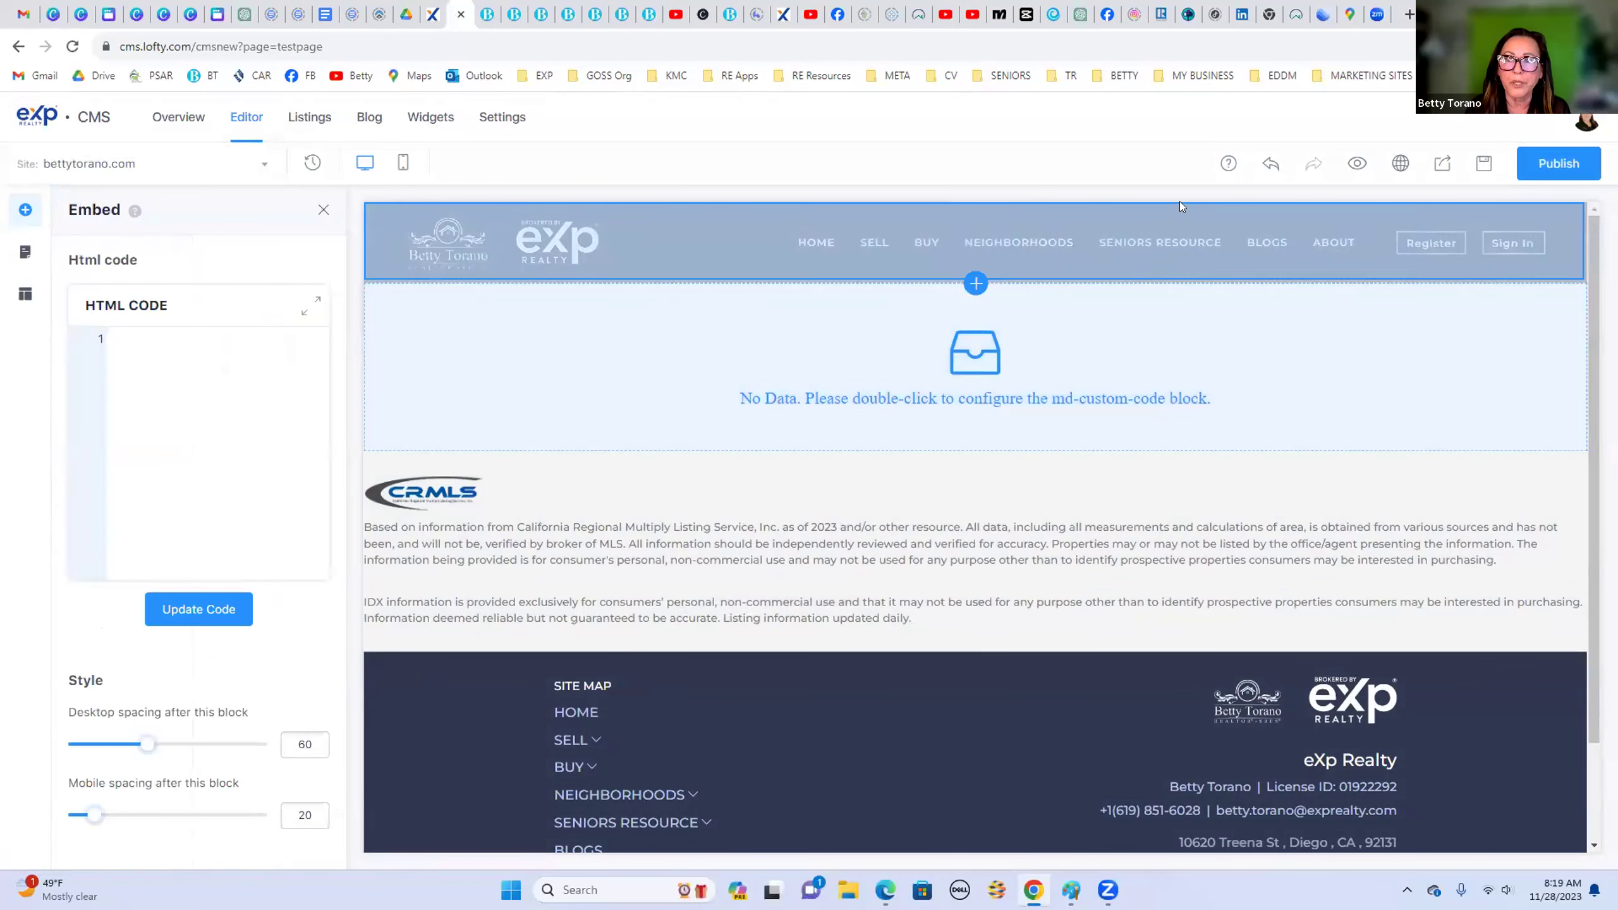
Step: Switch to Canva, generate embed links for the roadmap design, and copy its HTML embed code
{"action": "left_click", "coordinate": [218, 14]}
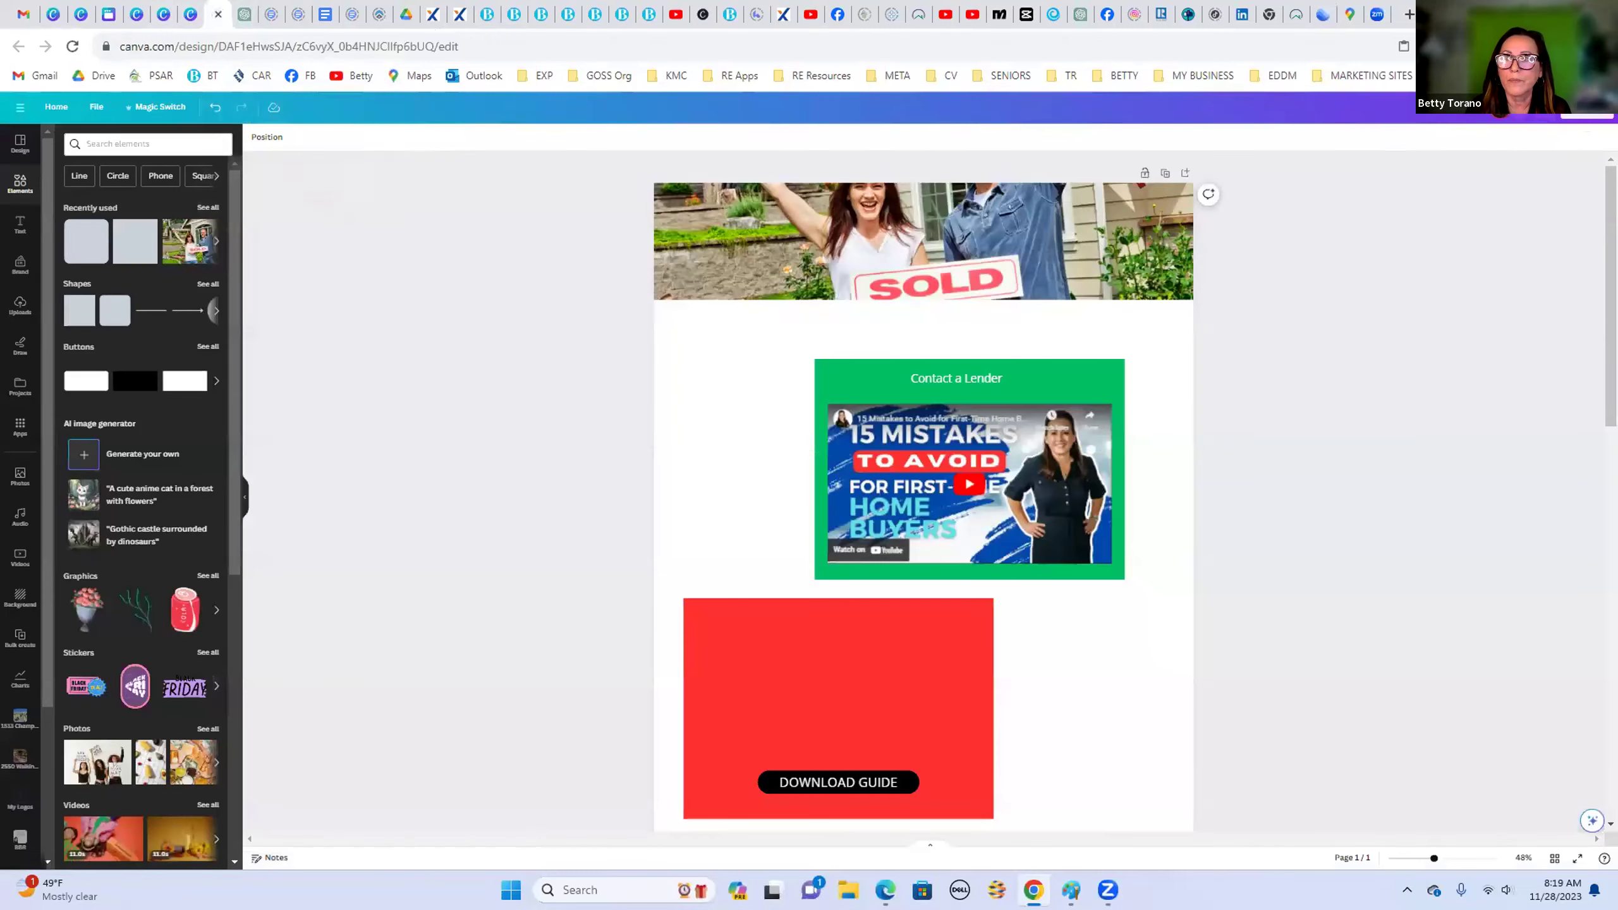
{"action": "left_click", "coordinate": [1548, 107]}
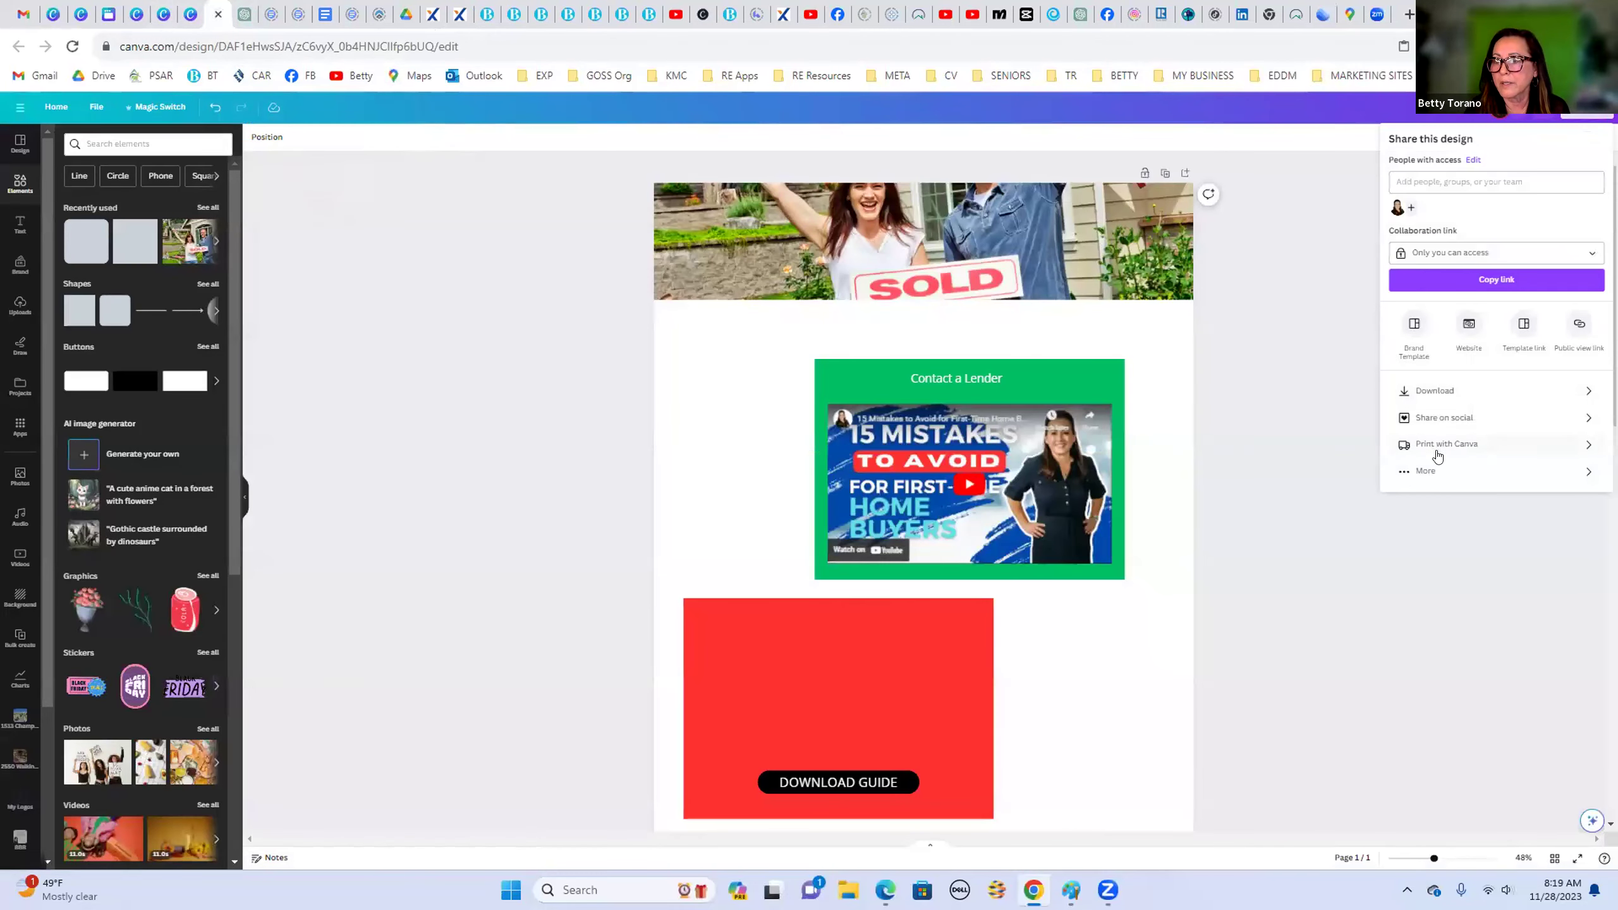
{"action": "left_click", "coordinate": [1419, 477]}
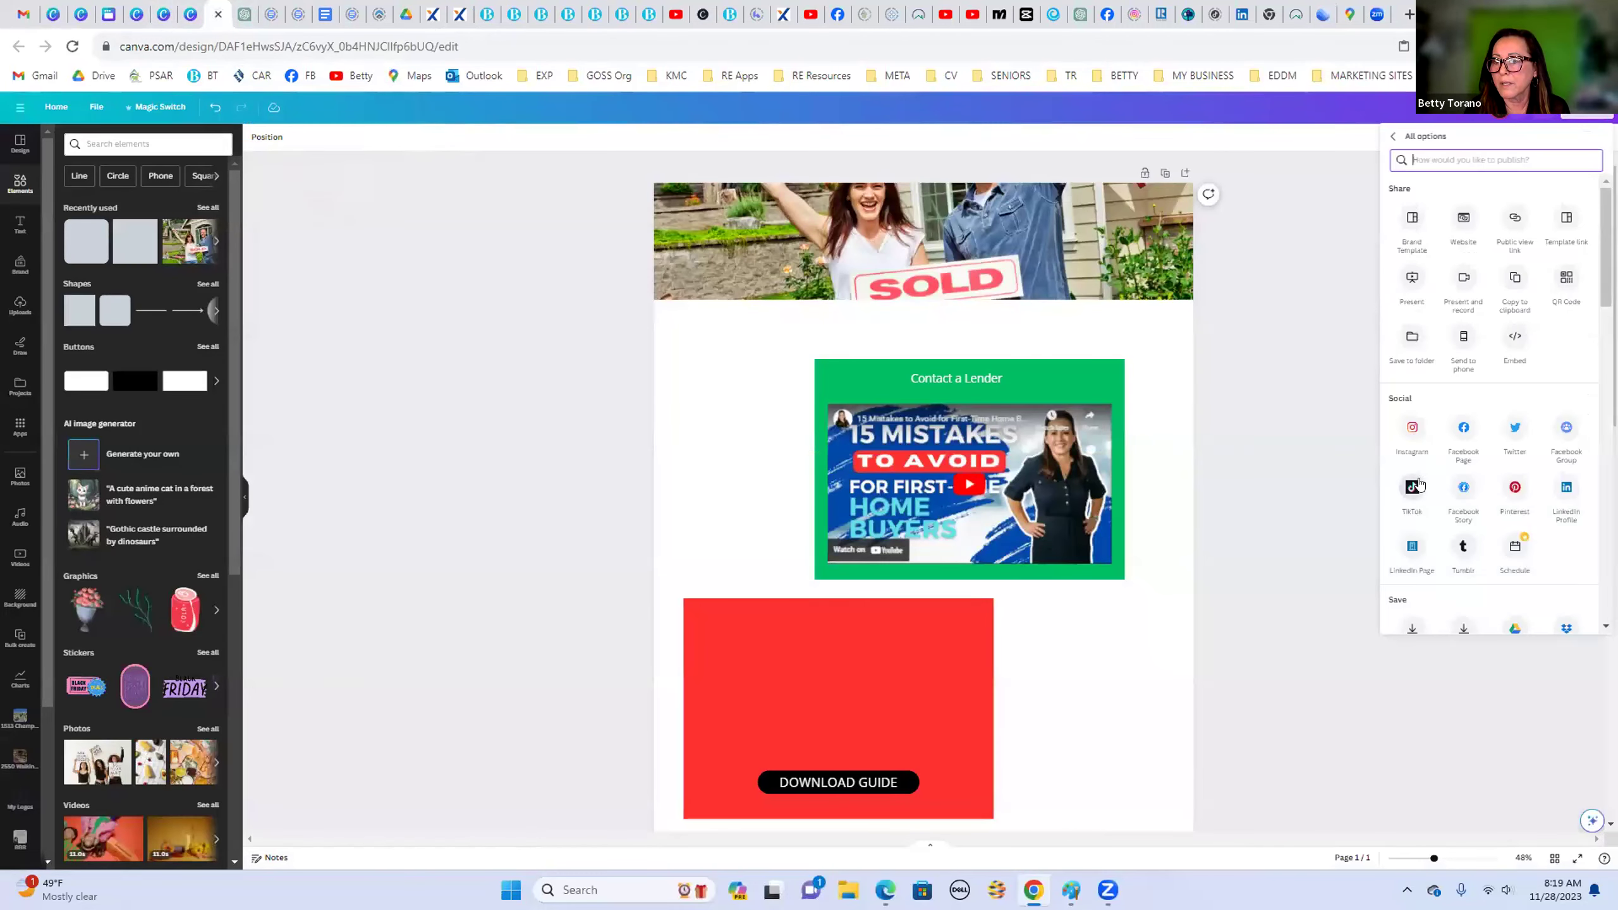
{"action": "left_click", "coordinate": [1514, 337]}
{"action": "left_click", "coordinate": [1494, 199]}
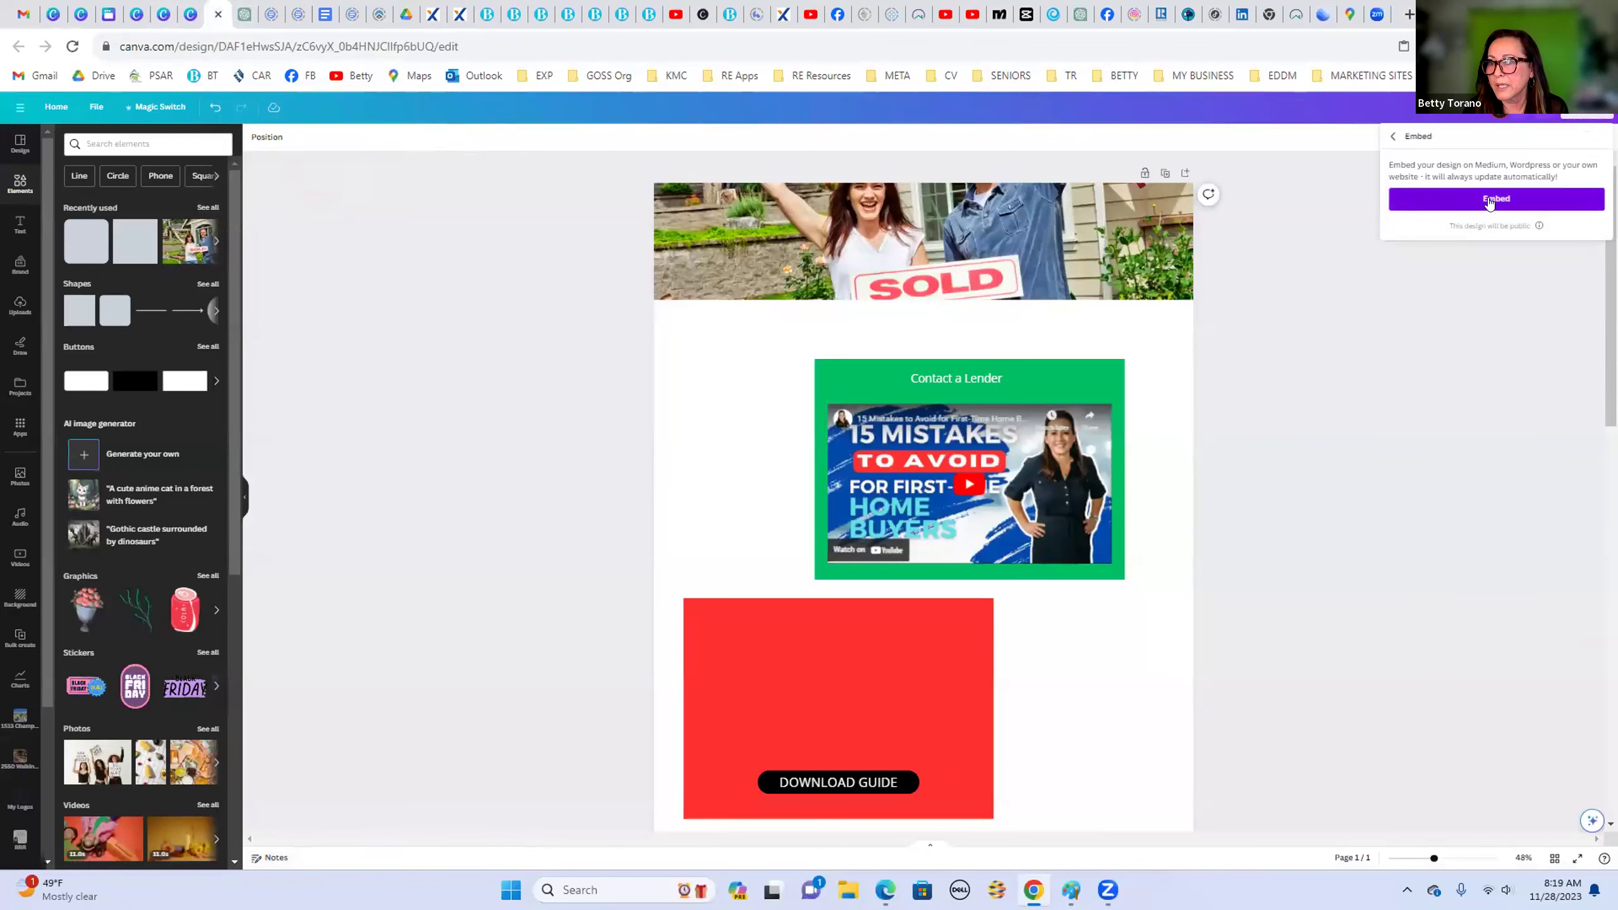
{"action": "left_click", "coordinate": [1586, 220]}
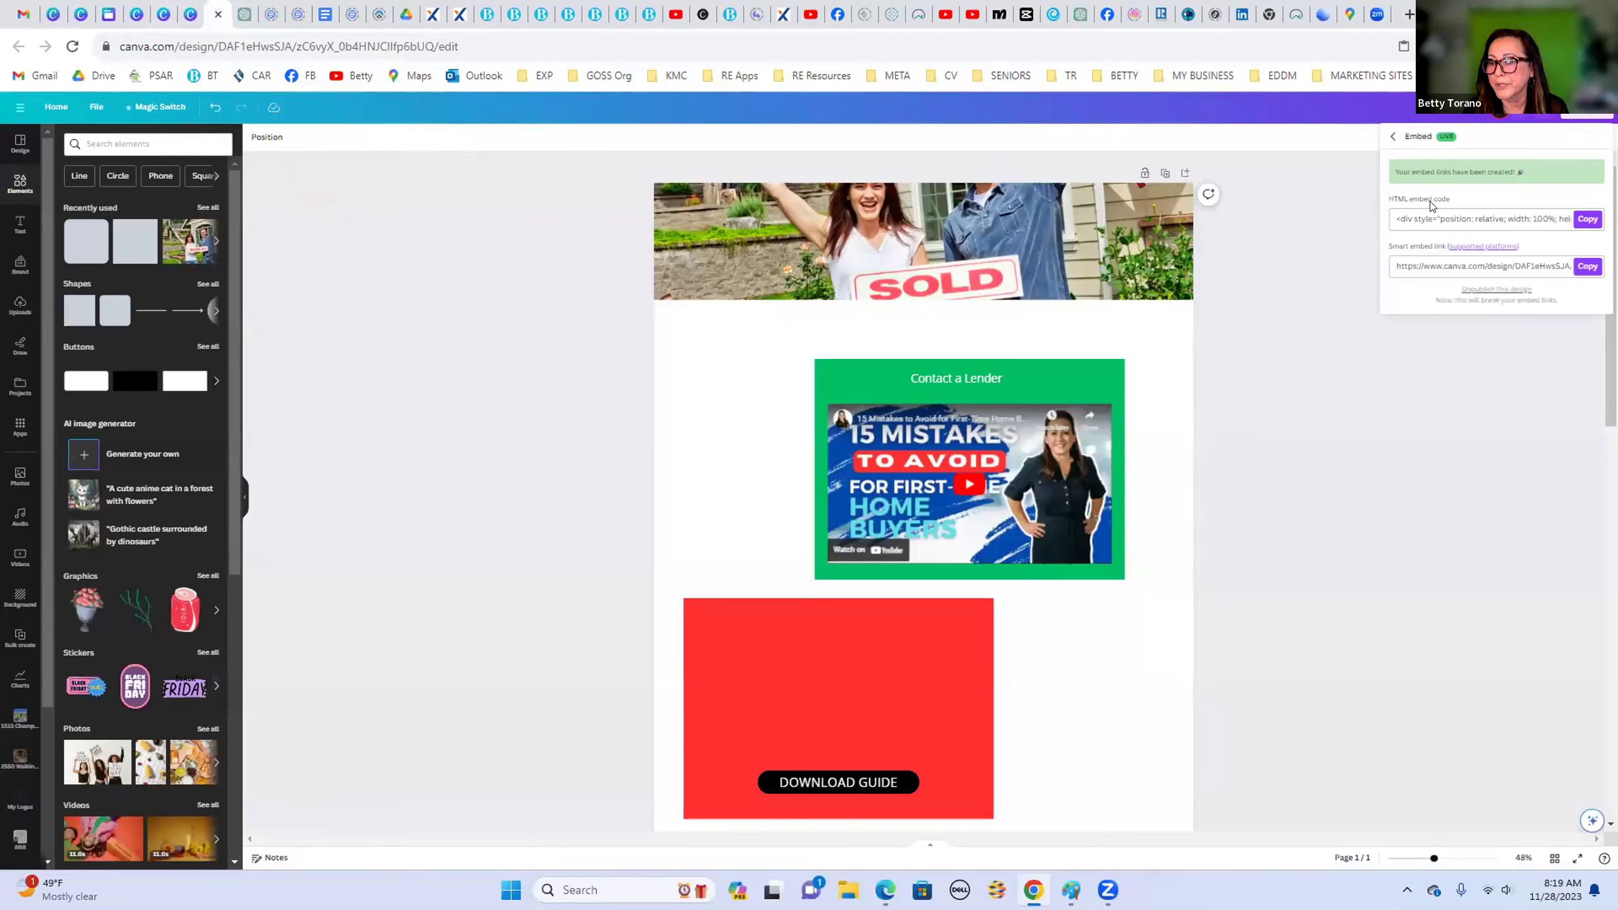
{"action": "left_click", "coordinate": [1586, 219]}
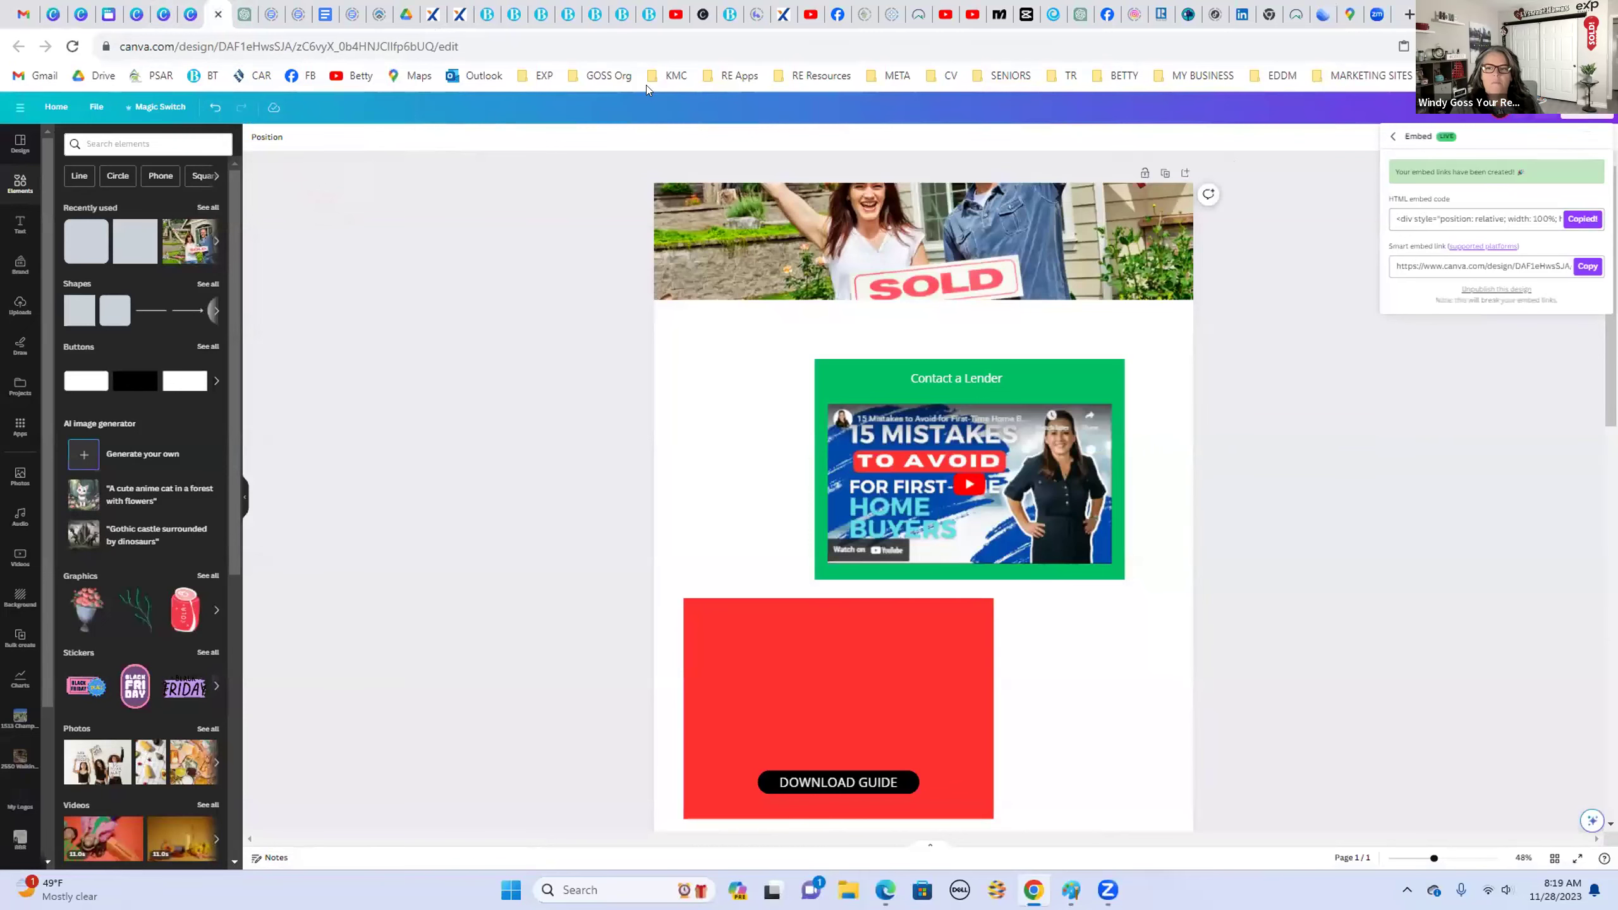
Step: Back in the Lofty editor, paste the embed code into the block's HTML code and delete the trailing attribution link line
{"action": "left_click", "coordinate": [460, 14]}
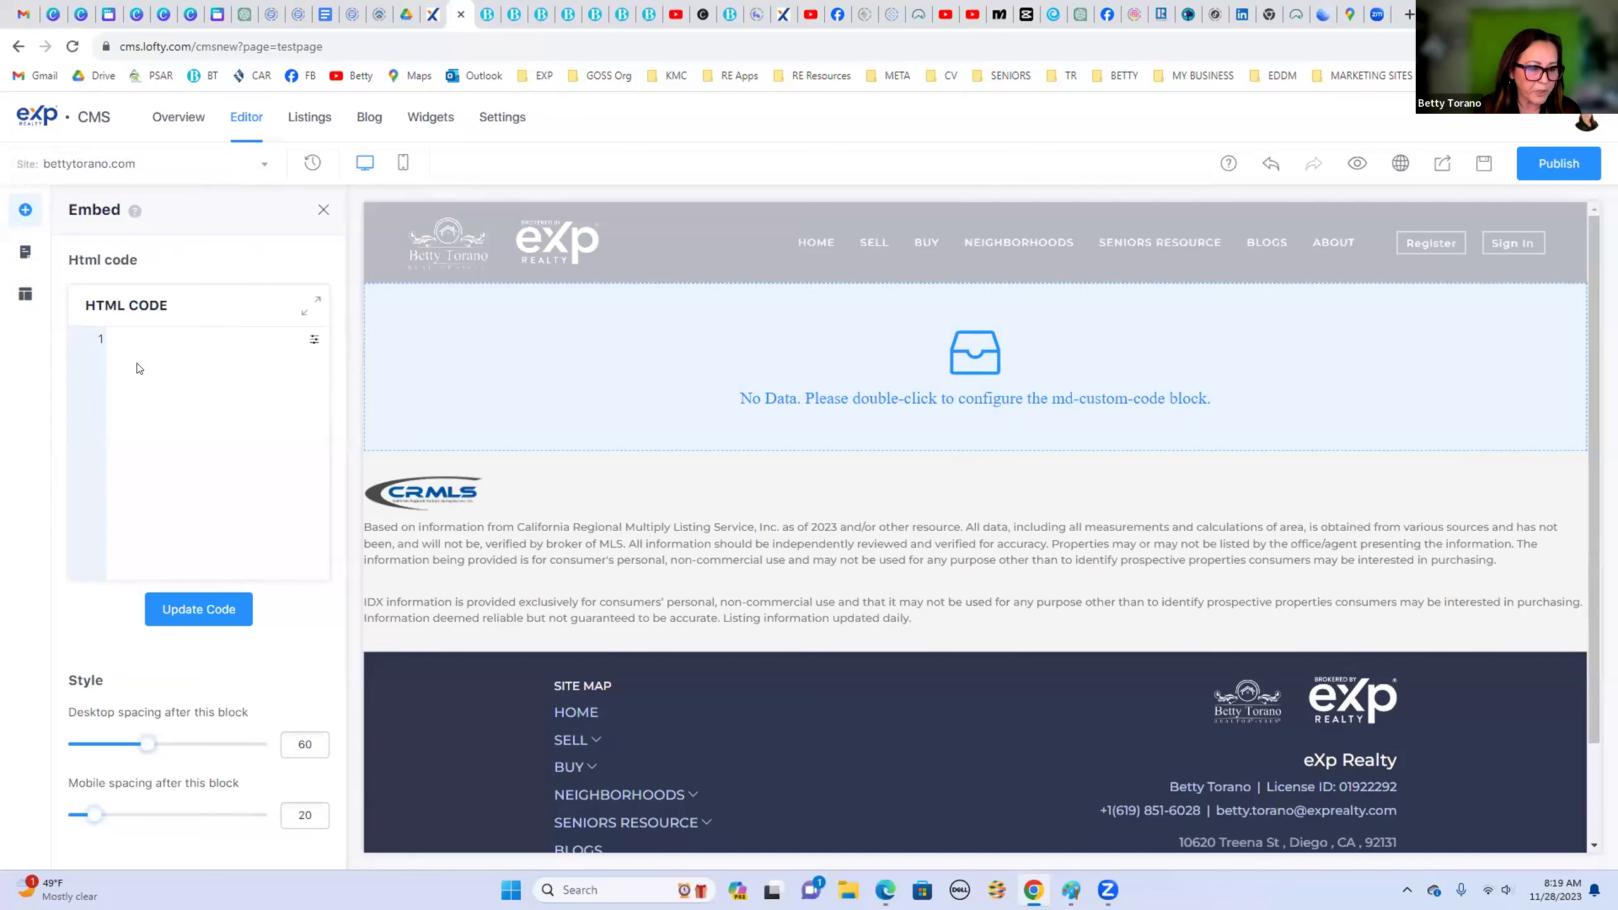
{"action": "left_click", "coordinate": [134, 362]}
{"action": "key", "text": "ctrl+v"}
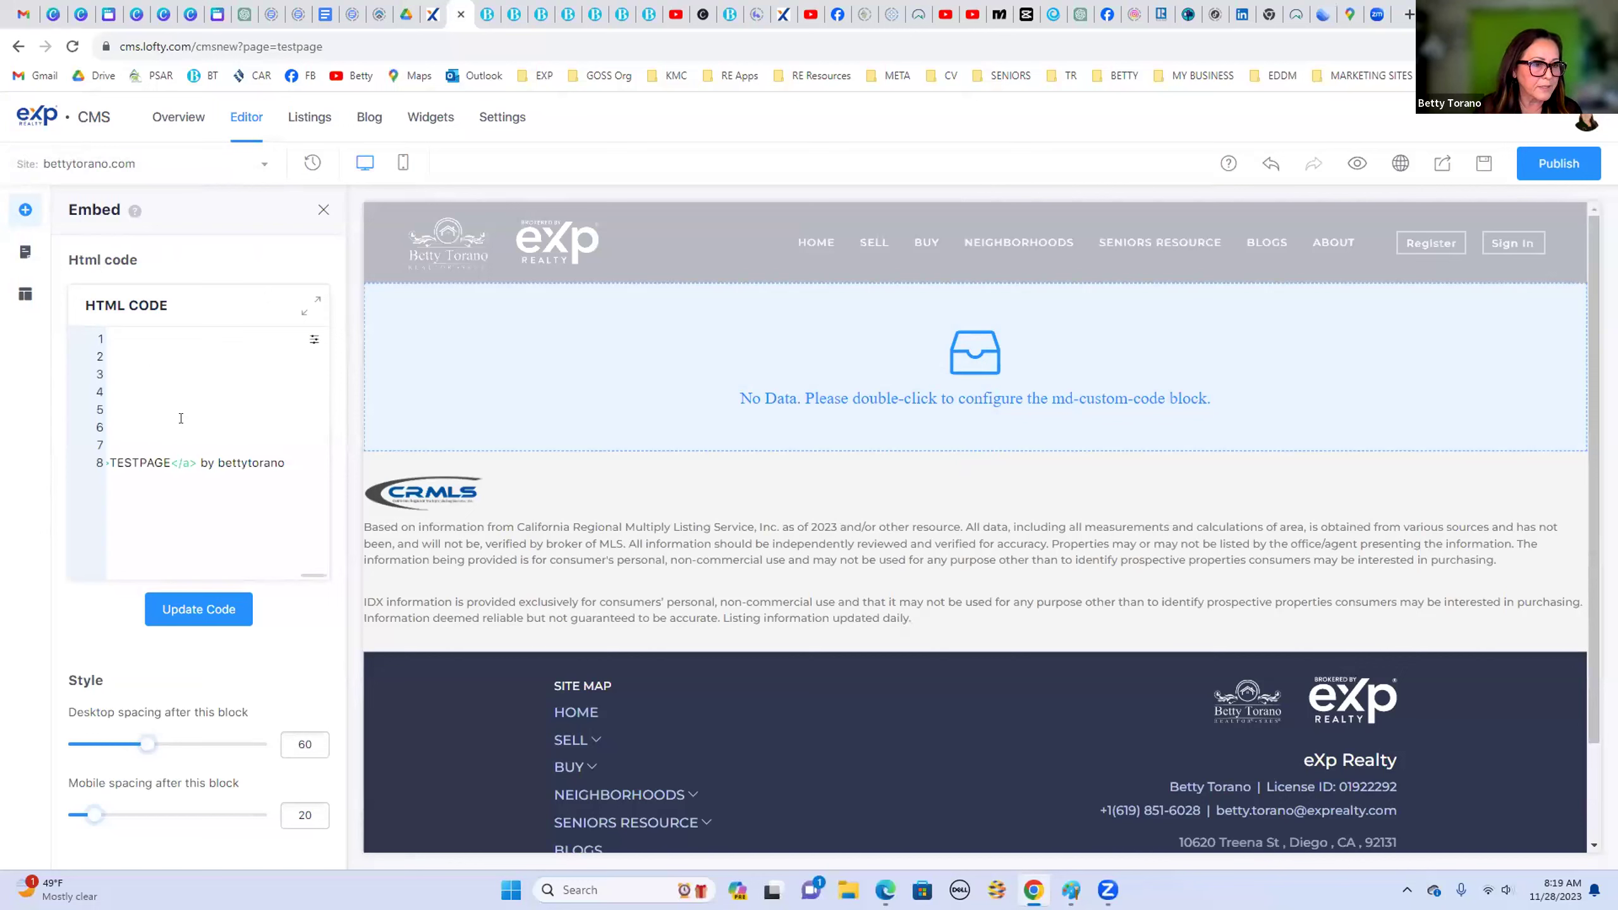
{"action": "left_click_drag", "start_coordinate": [279, 459], "coordinate": [0, 466]}
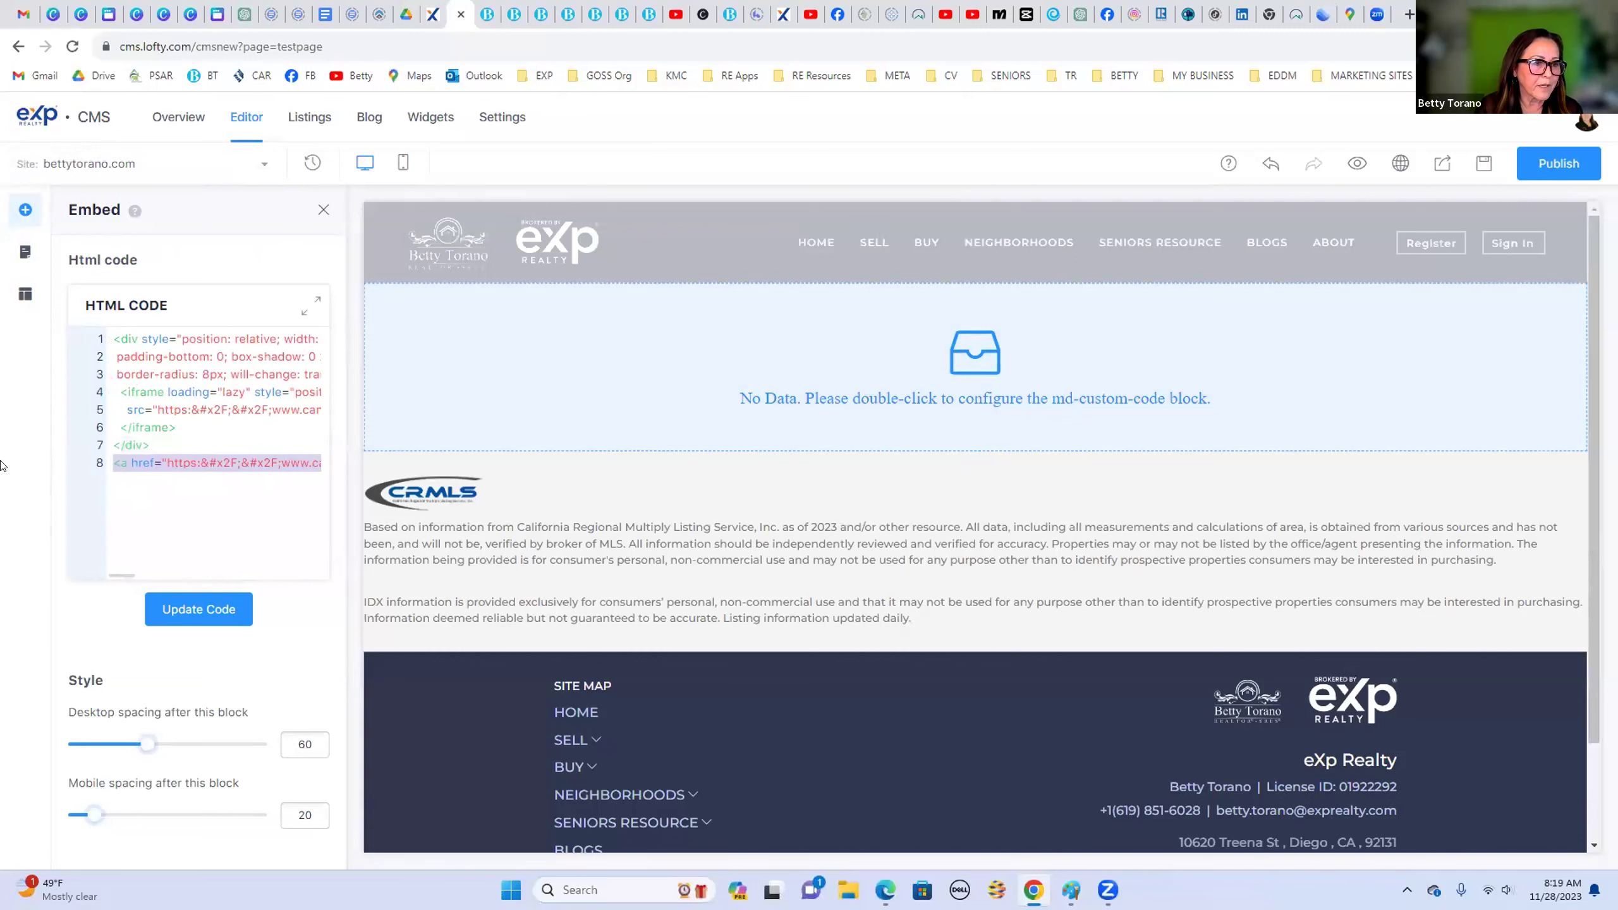
{"action": "key", "text": "BackSpace"}
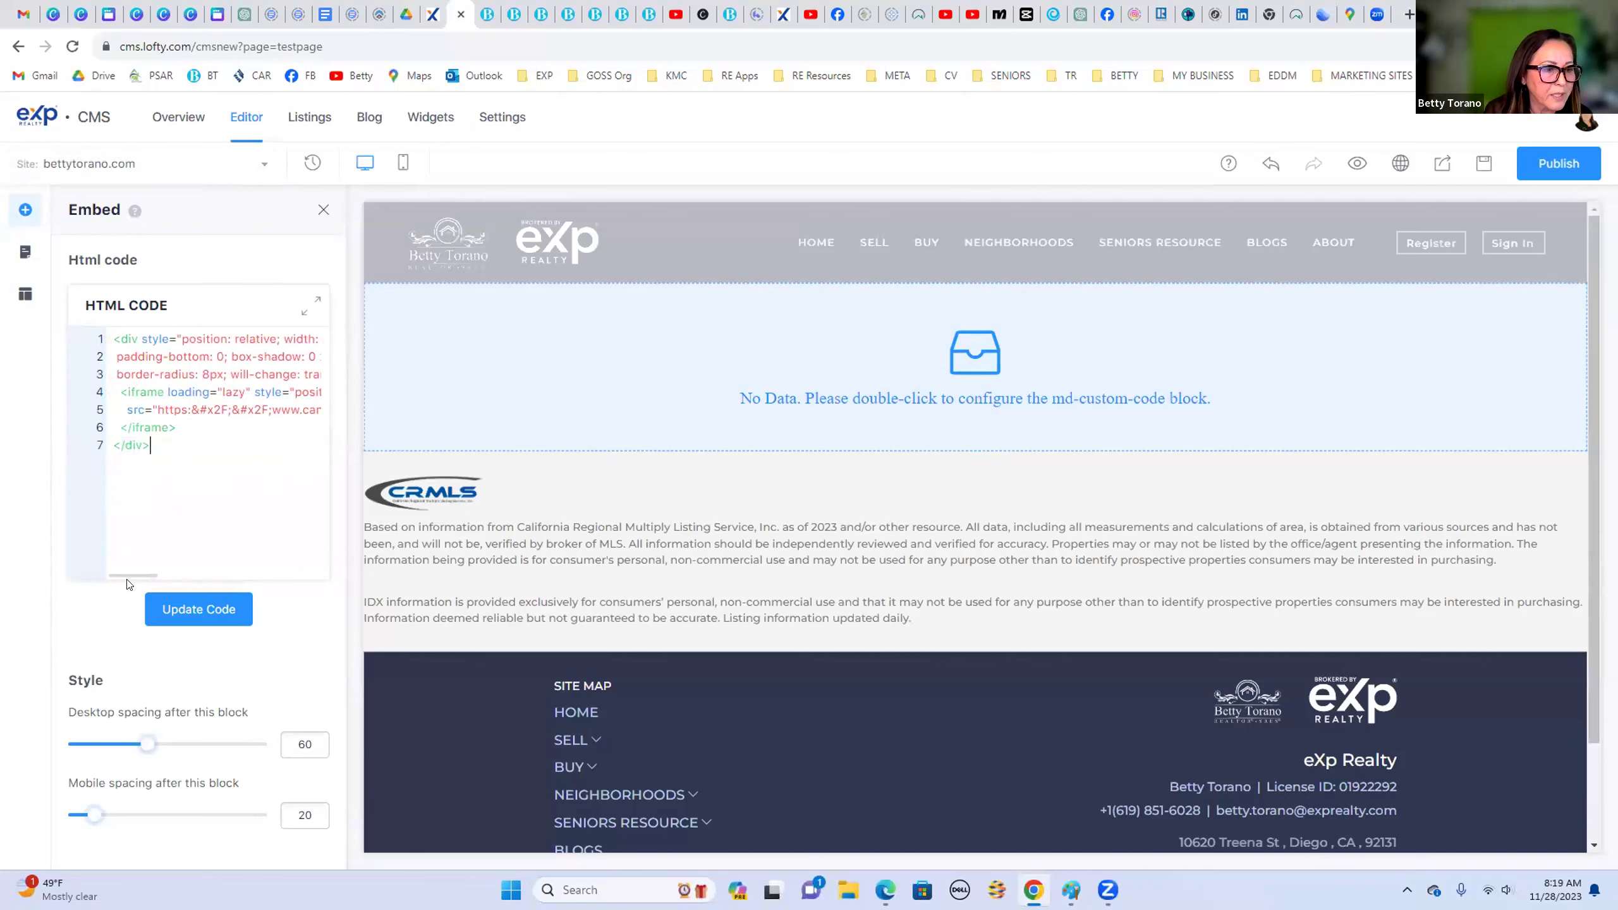
Step: Update the block's code and check the embedded roadmap on the page down to the Buyer's Guide box
{"action": "left_click_drag", "start_coordinate": [127, 577], "coordinate": [222, 583]}
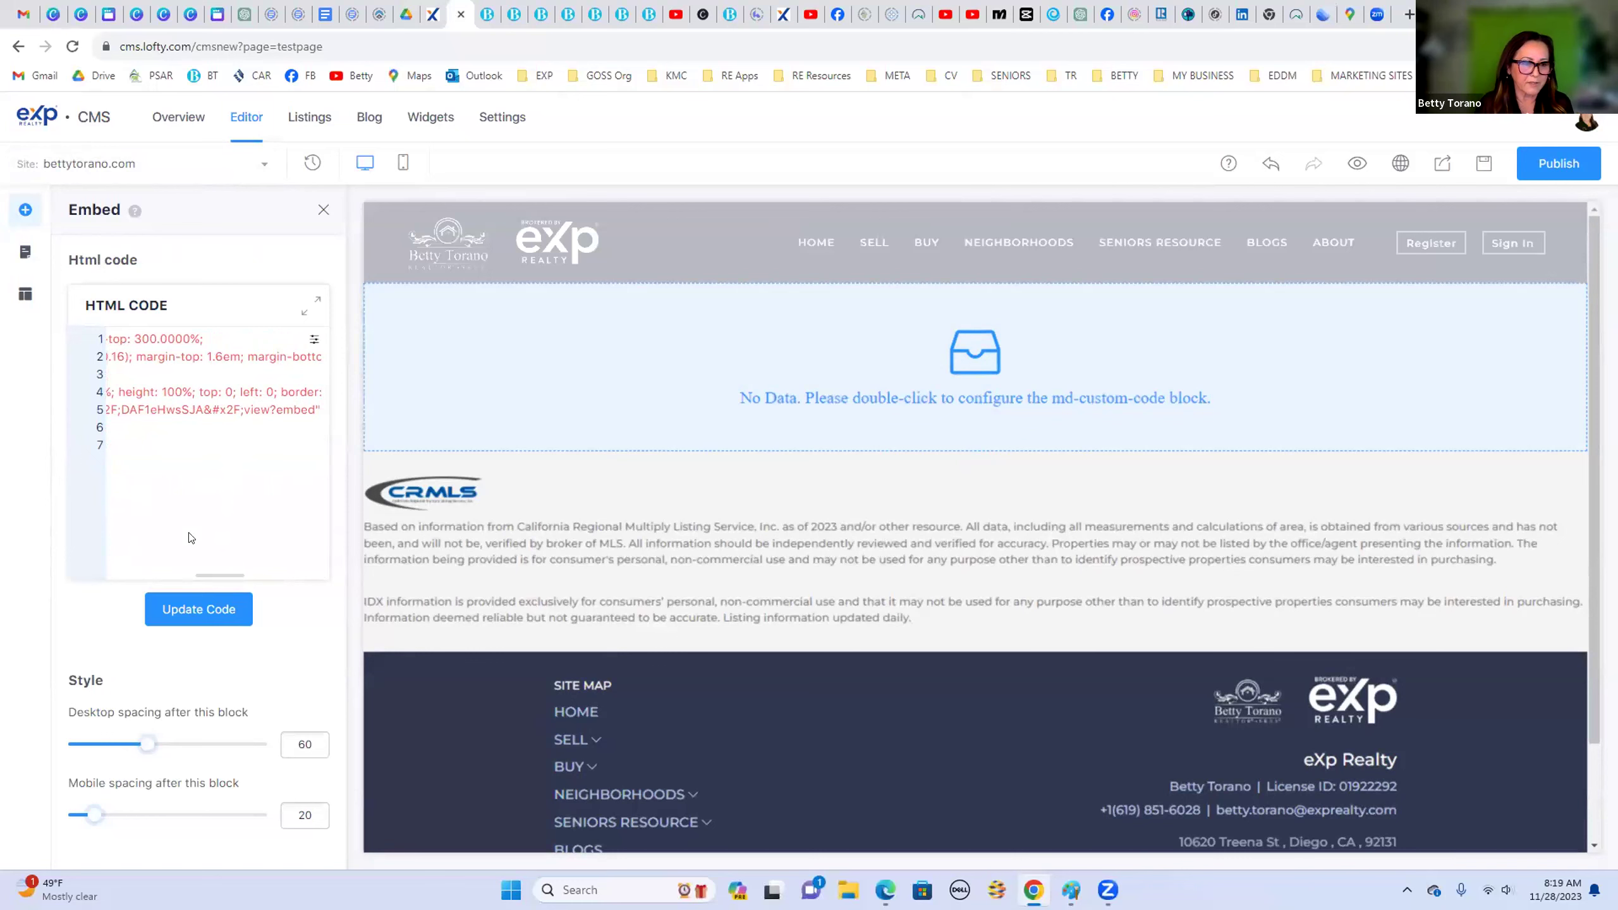
{"action": "left_click", "coordinate": [186, 610]}
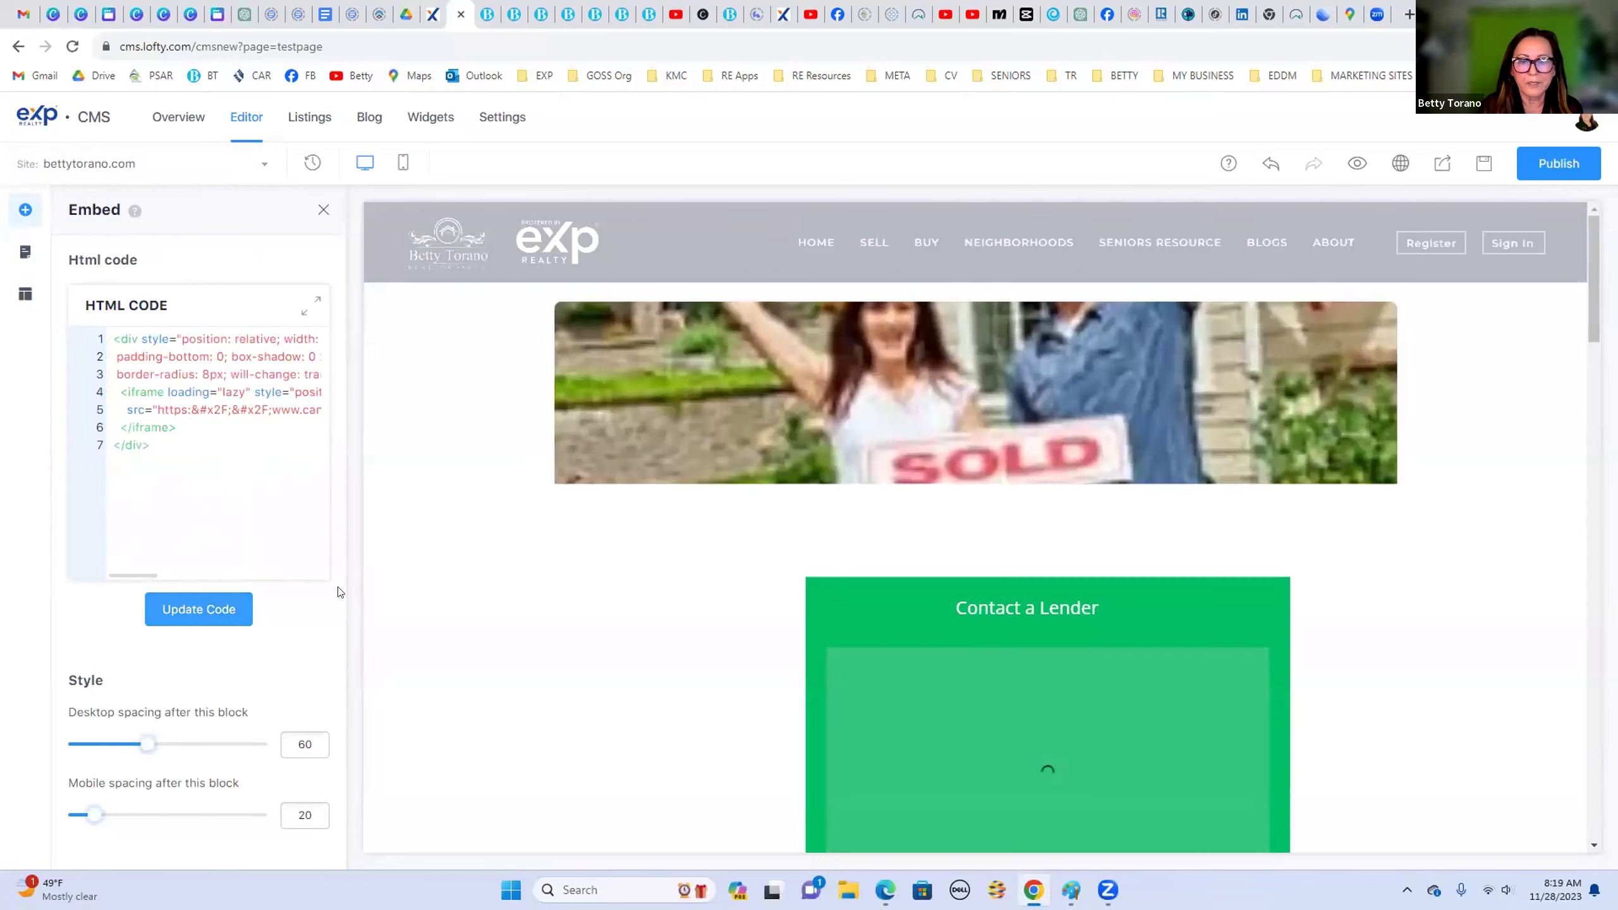
{"action": "scroll", "coordinate": [1404, 629], "scroll_direction": "down", "scroll_amount": 6}
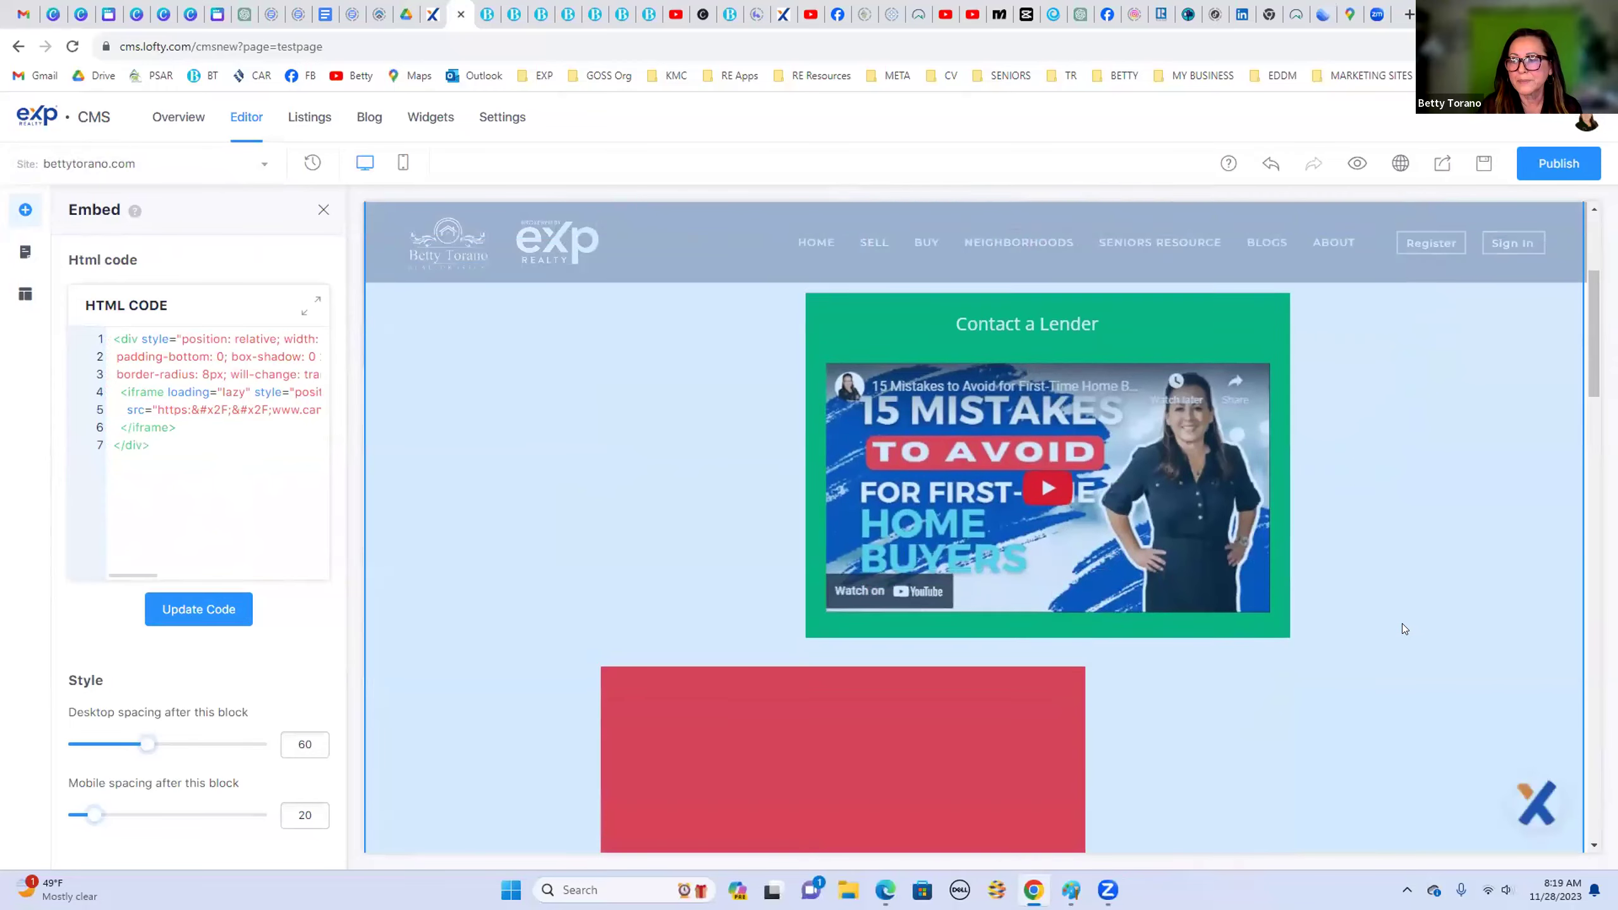
{"action": "scroll", "coordinate": [1404, 630], "scroll_direction": "down", "scroll_amount": 10}
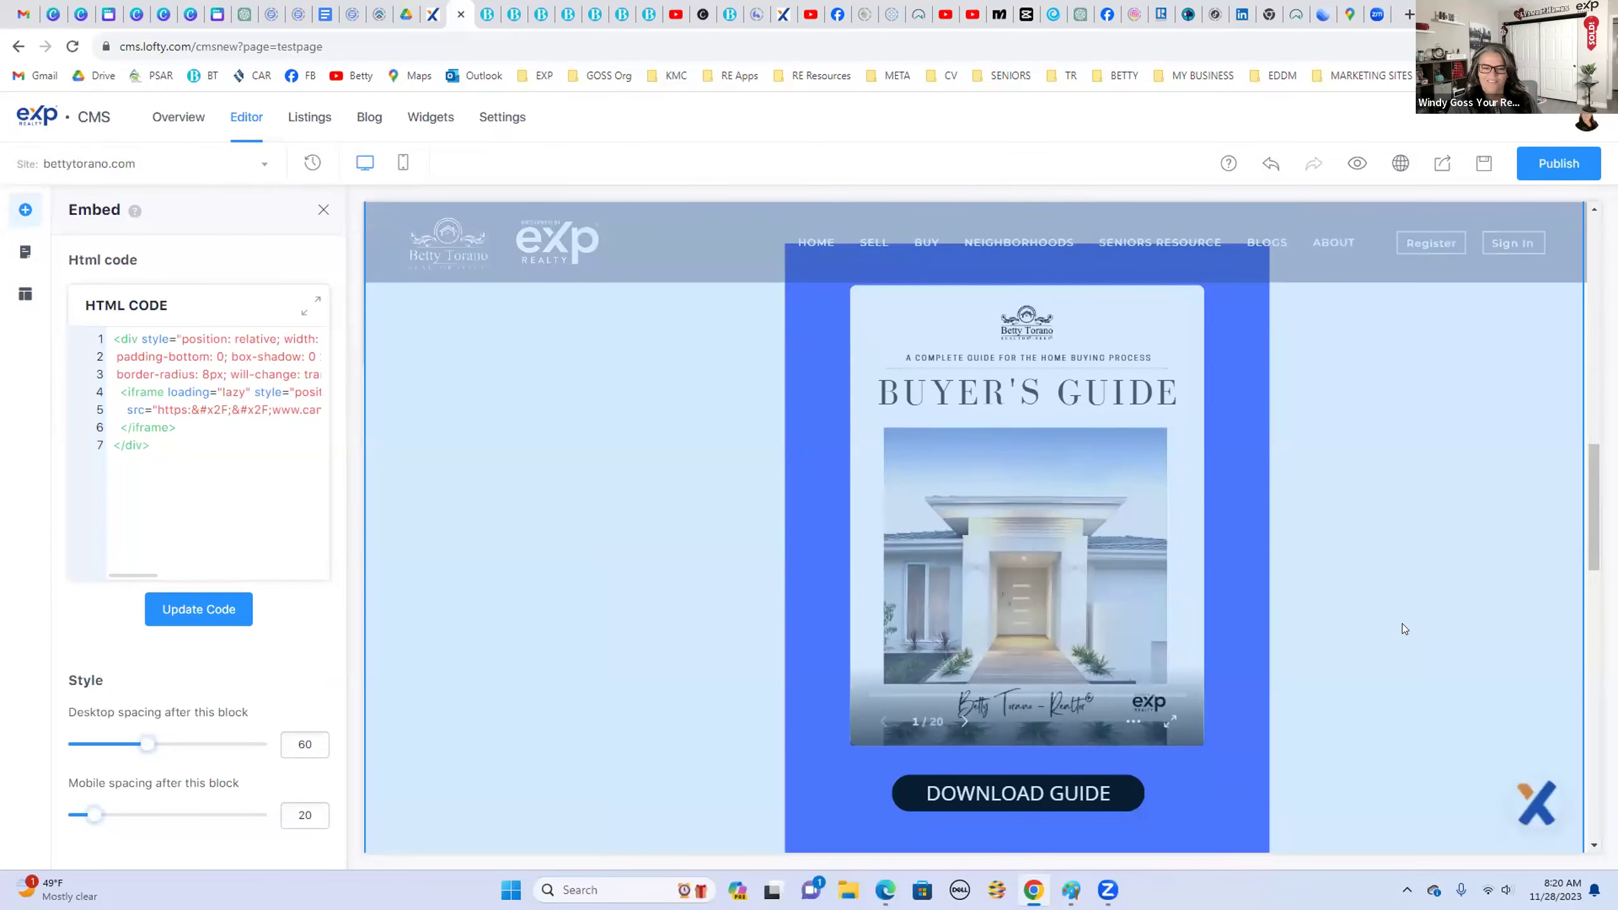
Step: Publish the page with the embedded roadmap and open its live version on the website
{"action": "scroll", "coordinate": [1404, 629], "scroll_direction": "up", "scroll_amount": 4}
{"action": "scroll", "coordinate": [1405, 629], "scroll_direction": "up", "scroll_amount": 3}
{"action": "left_click", "coordinate": [1551, 164]}
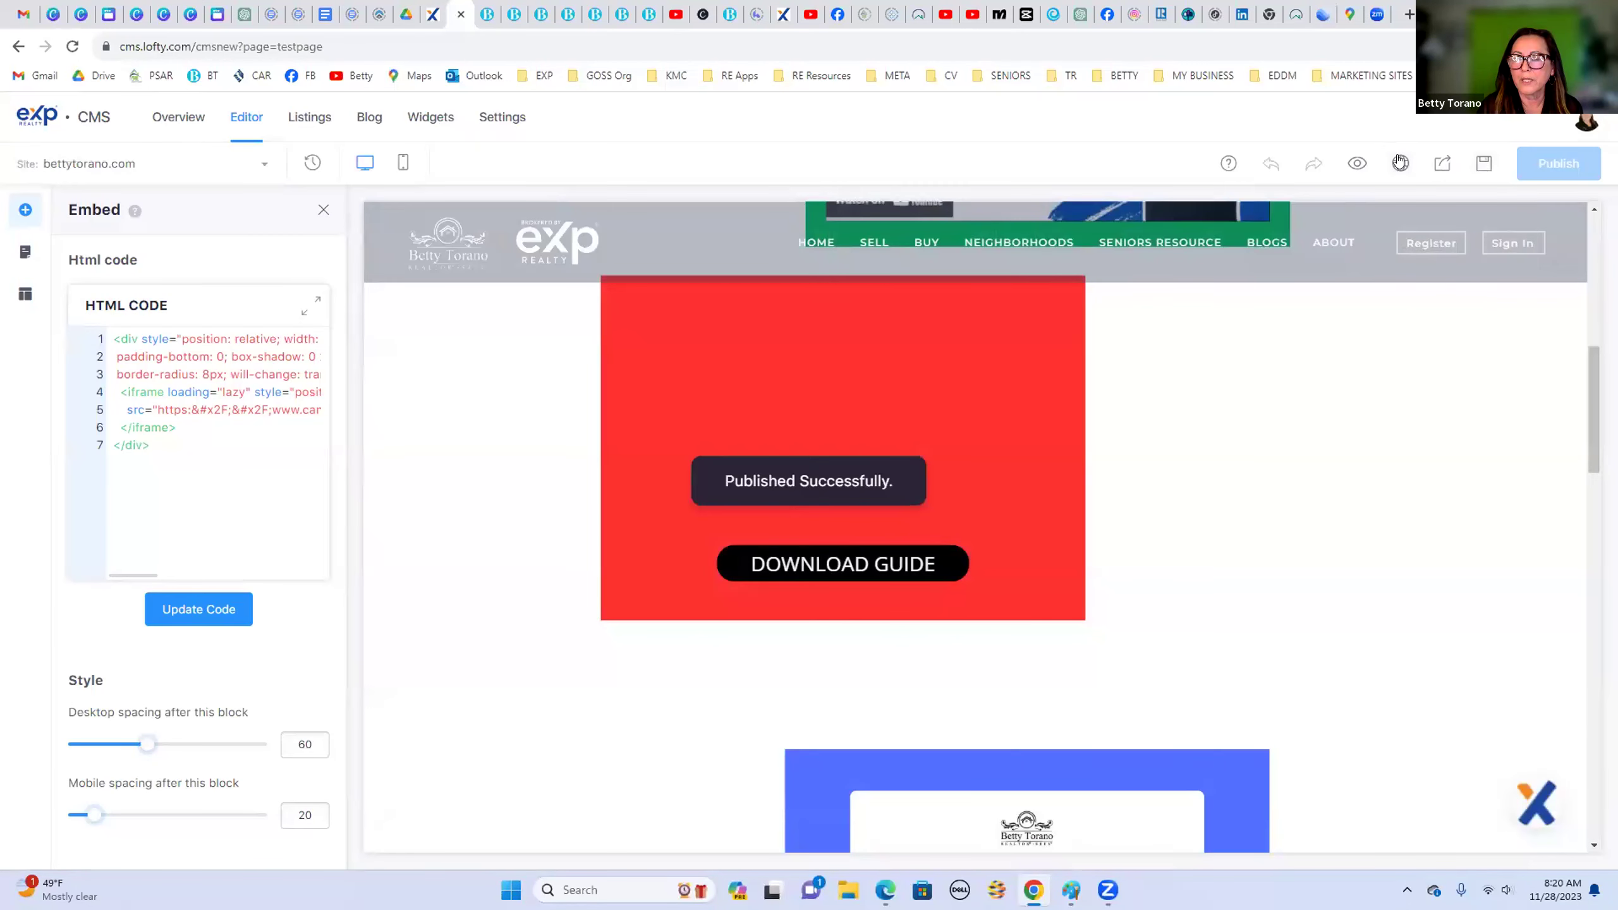
{"action": "left_click", "coordinate": [1399, 163]}
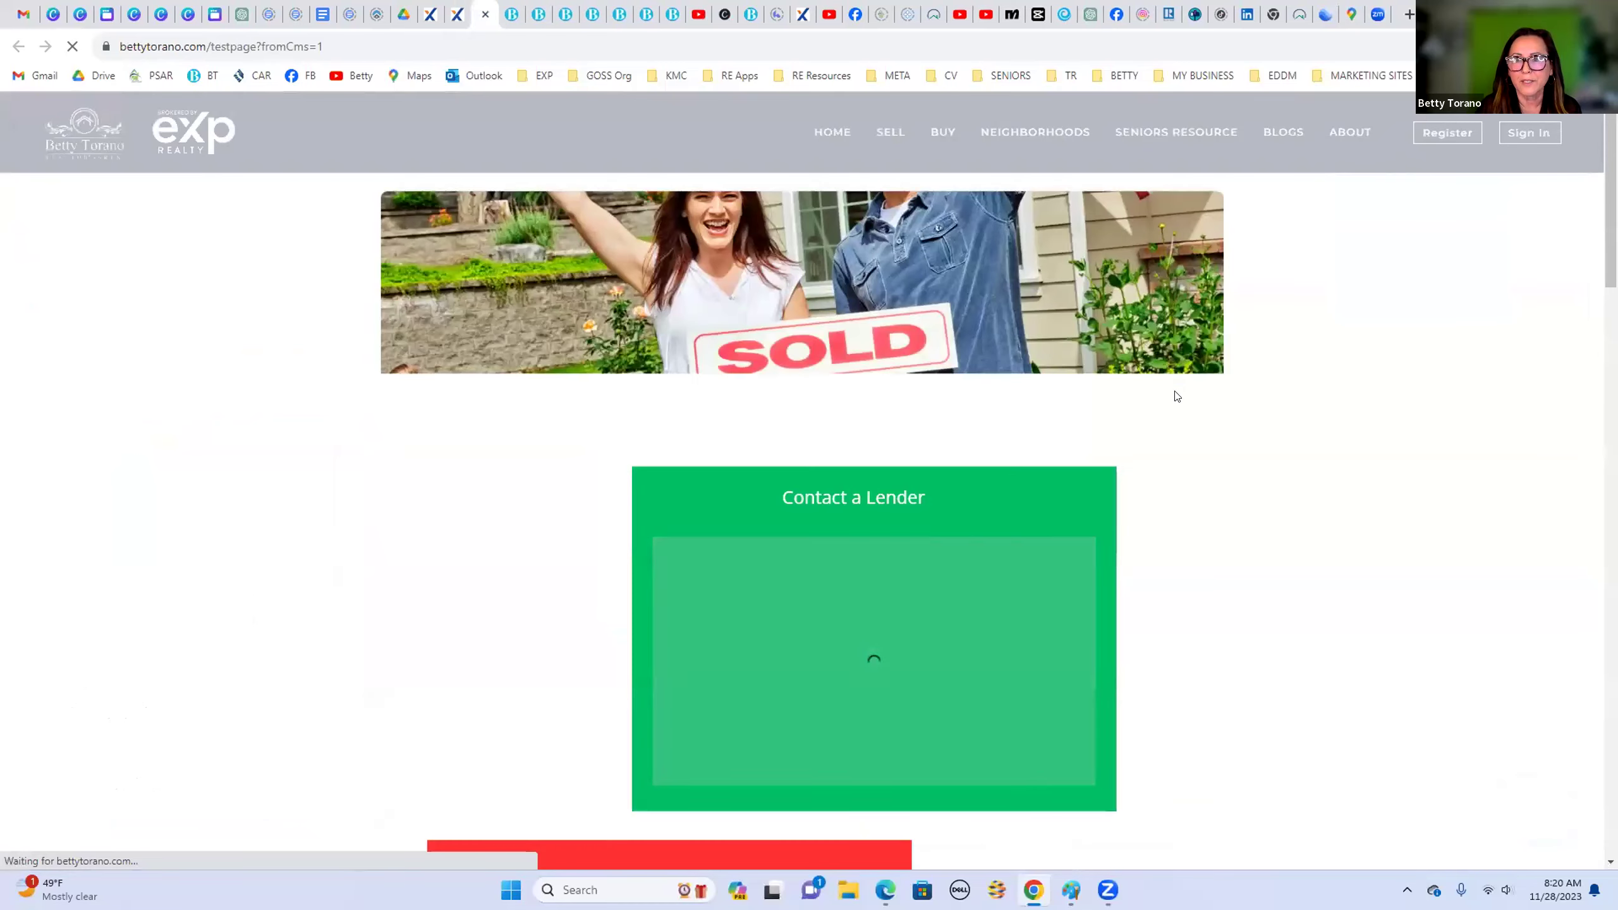
{"action": "scroll", "coordinate": [1284, 432], "scroll_direction": "down", "scroll_amount": 2}
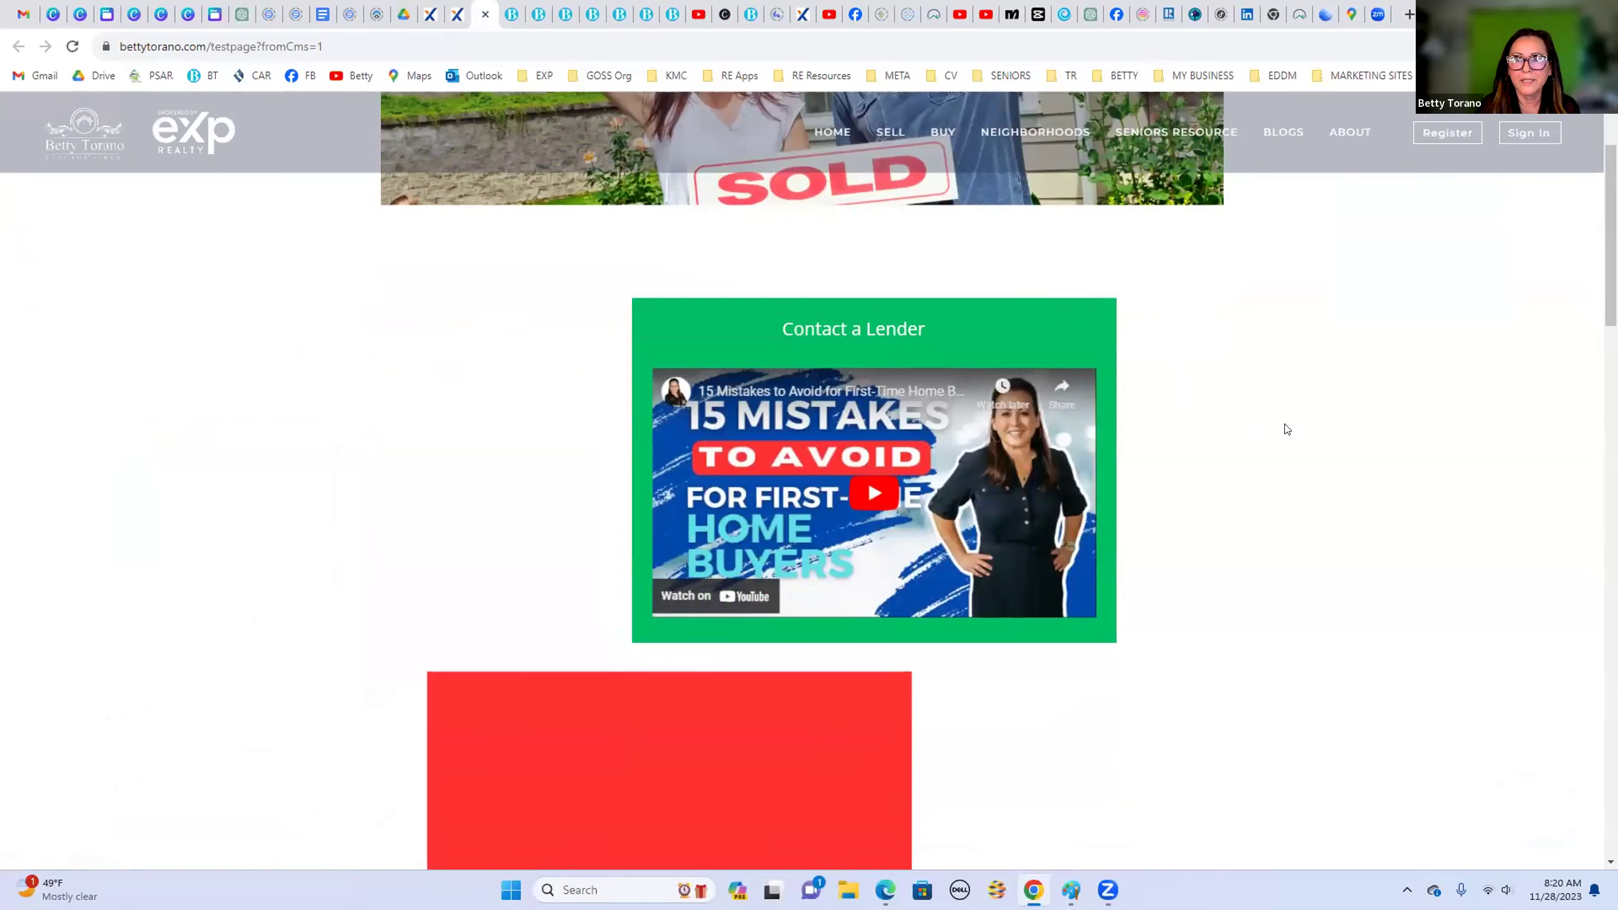
{"action": "scroll", "coordinate": [1283, 427], "scroll_direction": "up", "scroll_amount": 2}
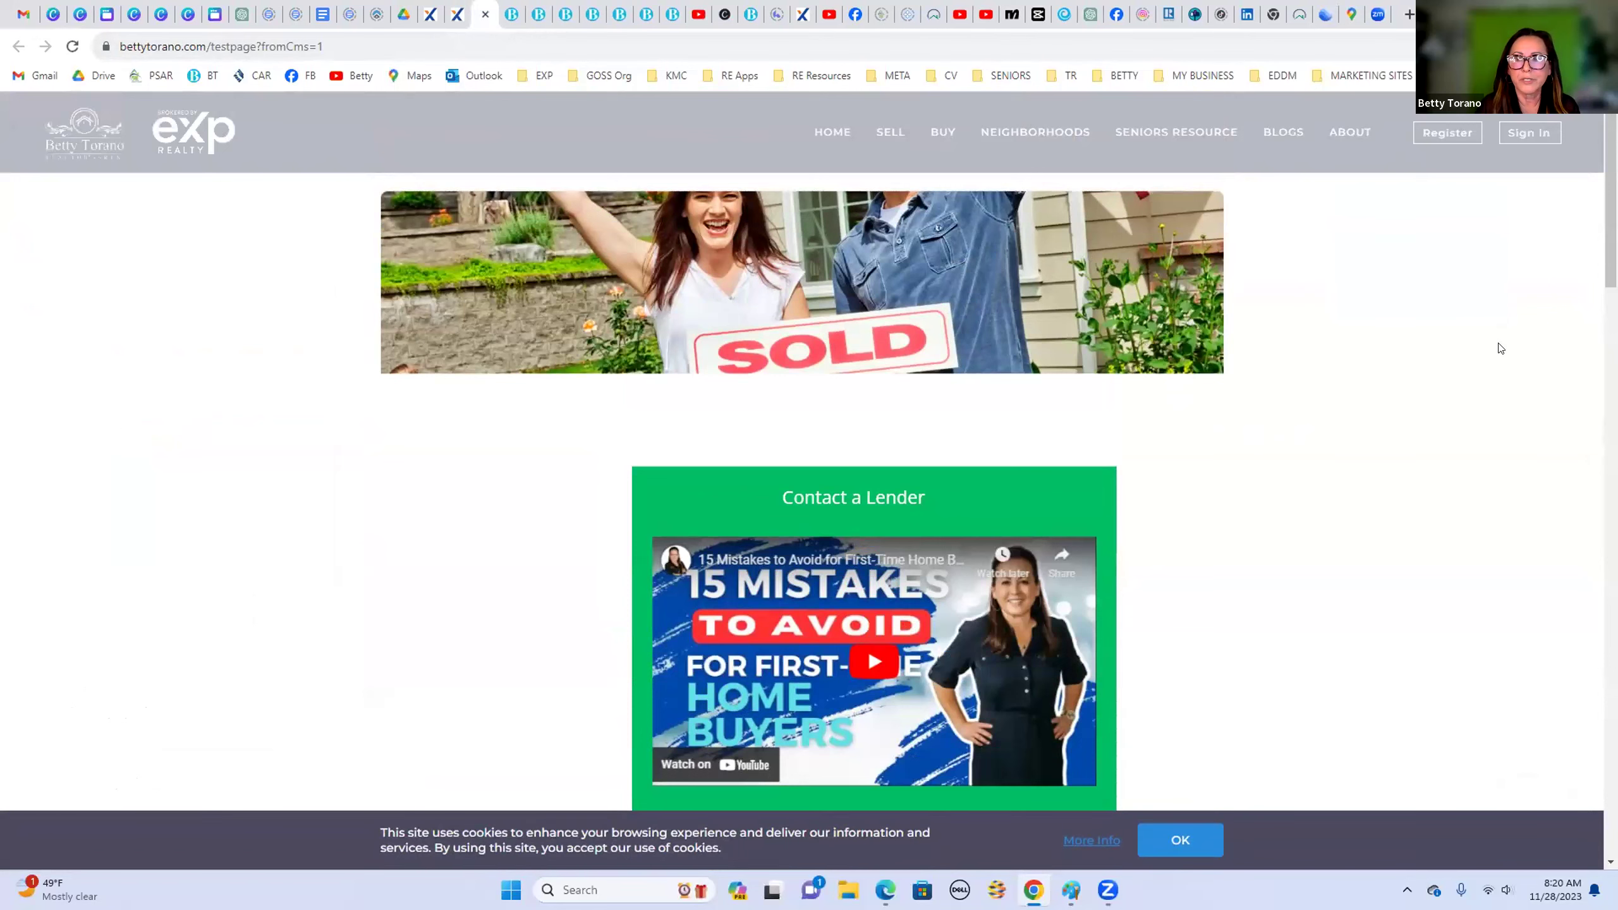
Step: Test the embedded video under Contact a Lender on the live page by playing and pausing it
{"action": "scroll", "coordinate": [1466, 344], "scroll_direction": "down", "scroll_amount": 3}
{"action": "left_click", "coordinate": [875, 411]}
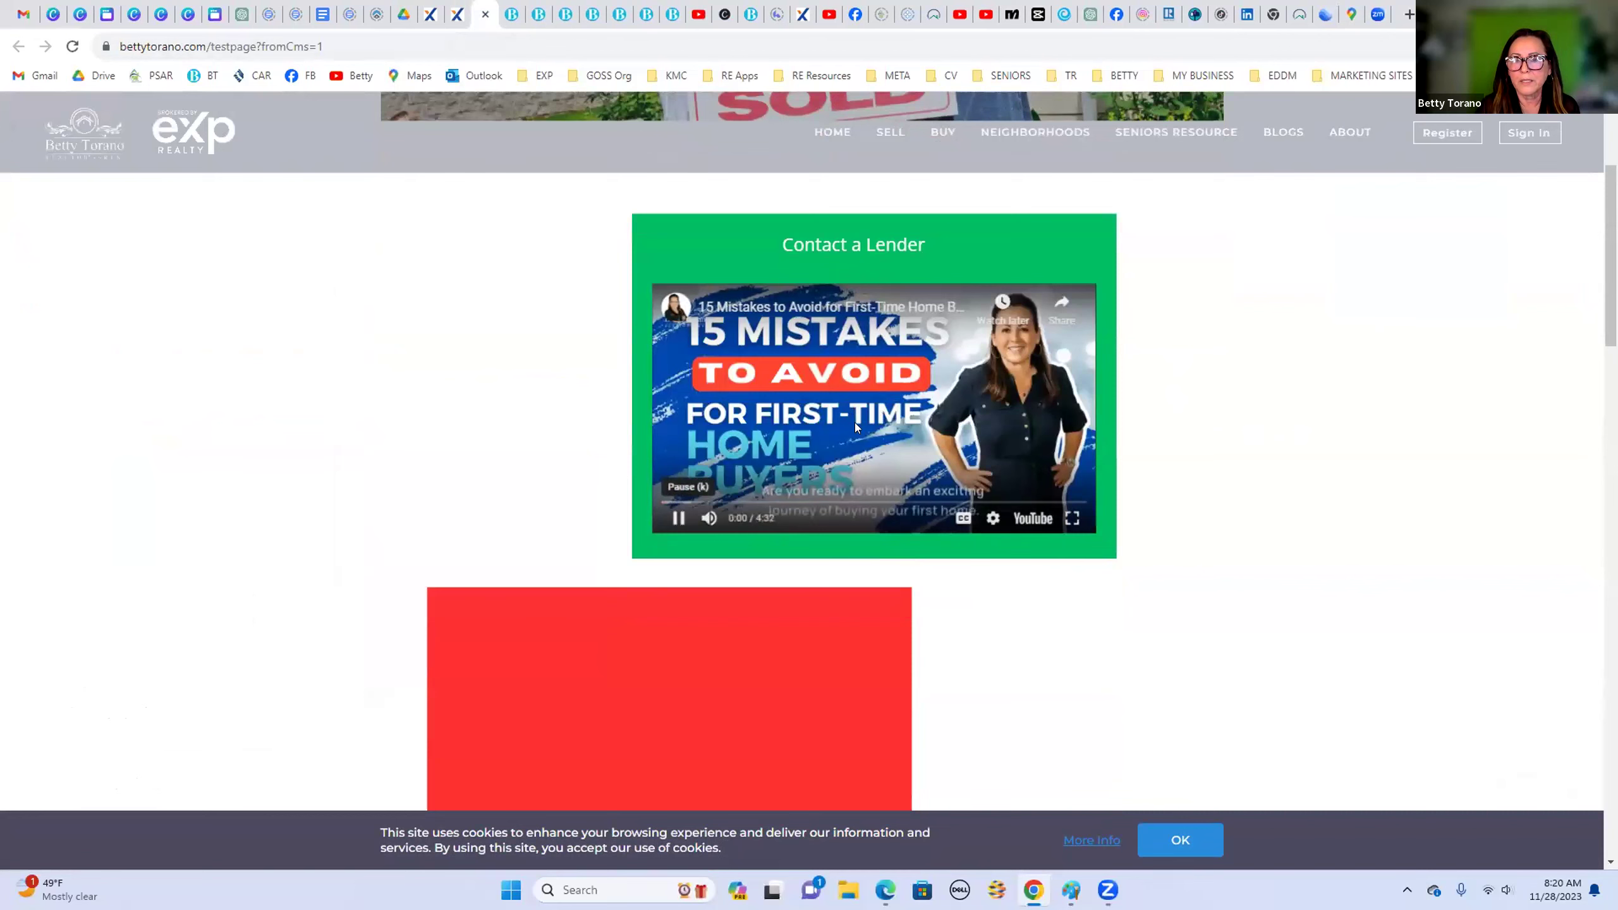
{"action": "left_click", "coordinate": [678, 519]}
Step: Test the red box's Download Guide link, check the worksheet form's first name field, and return to the live test page
{"action": "scroll", "coordinate": [1207, 466], "scroll_direction": "down", "scroll_amount": 5}
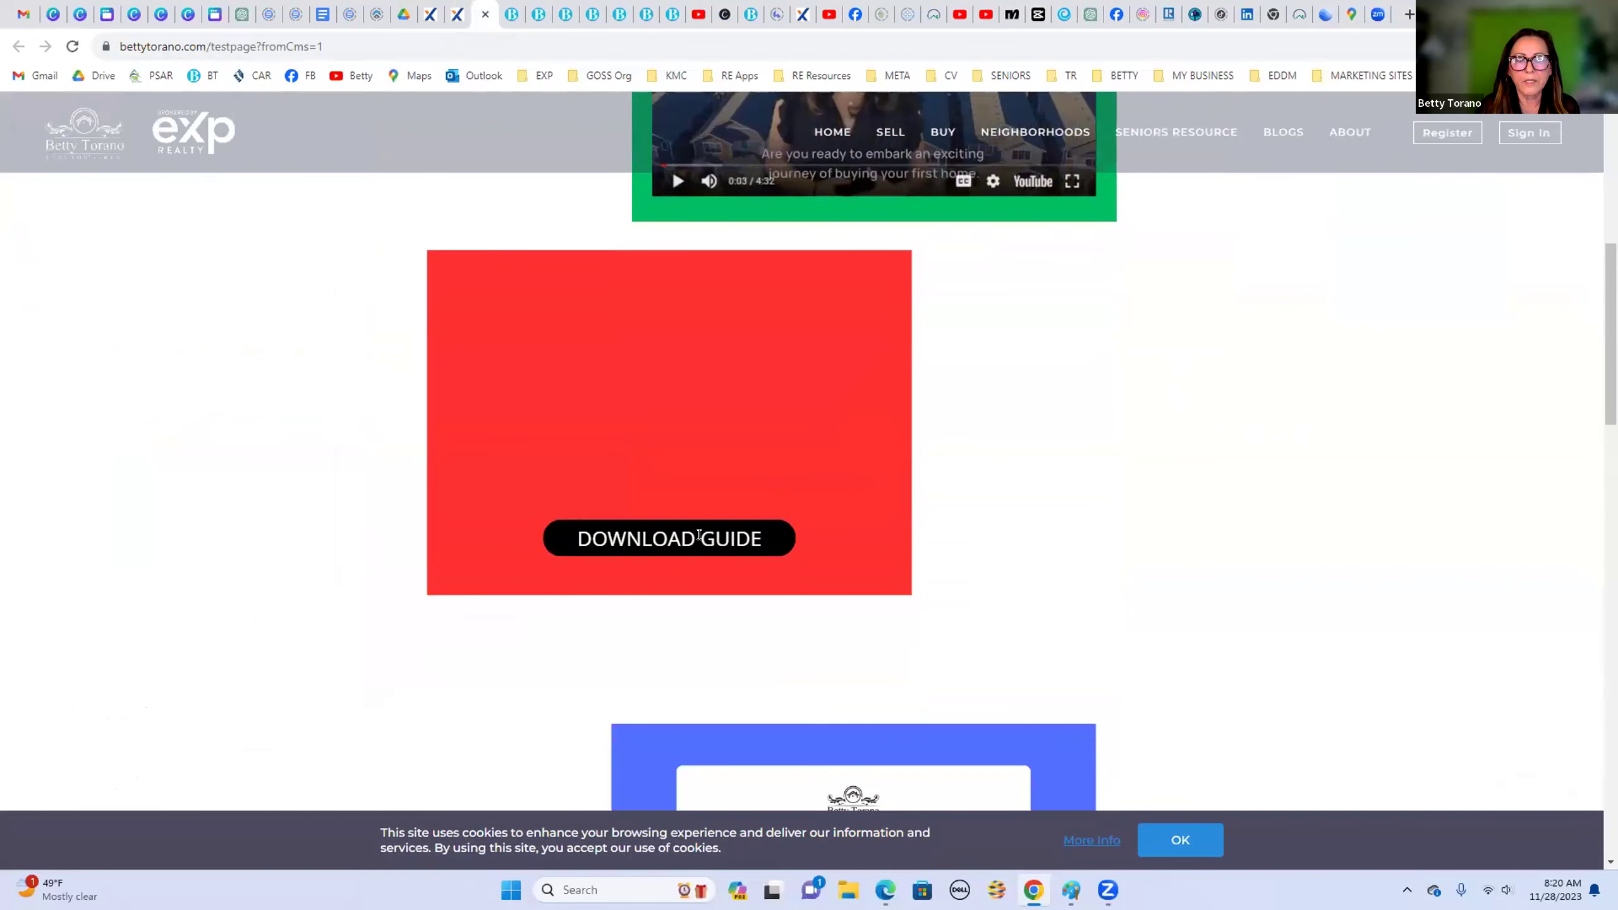
{"action": "left_click", "coordinate": [630, 537]}
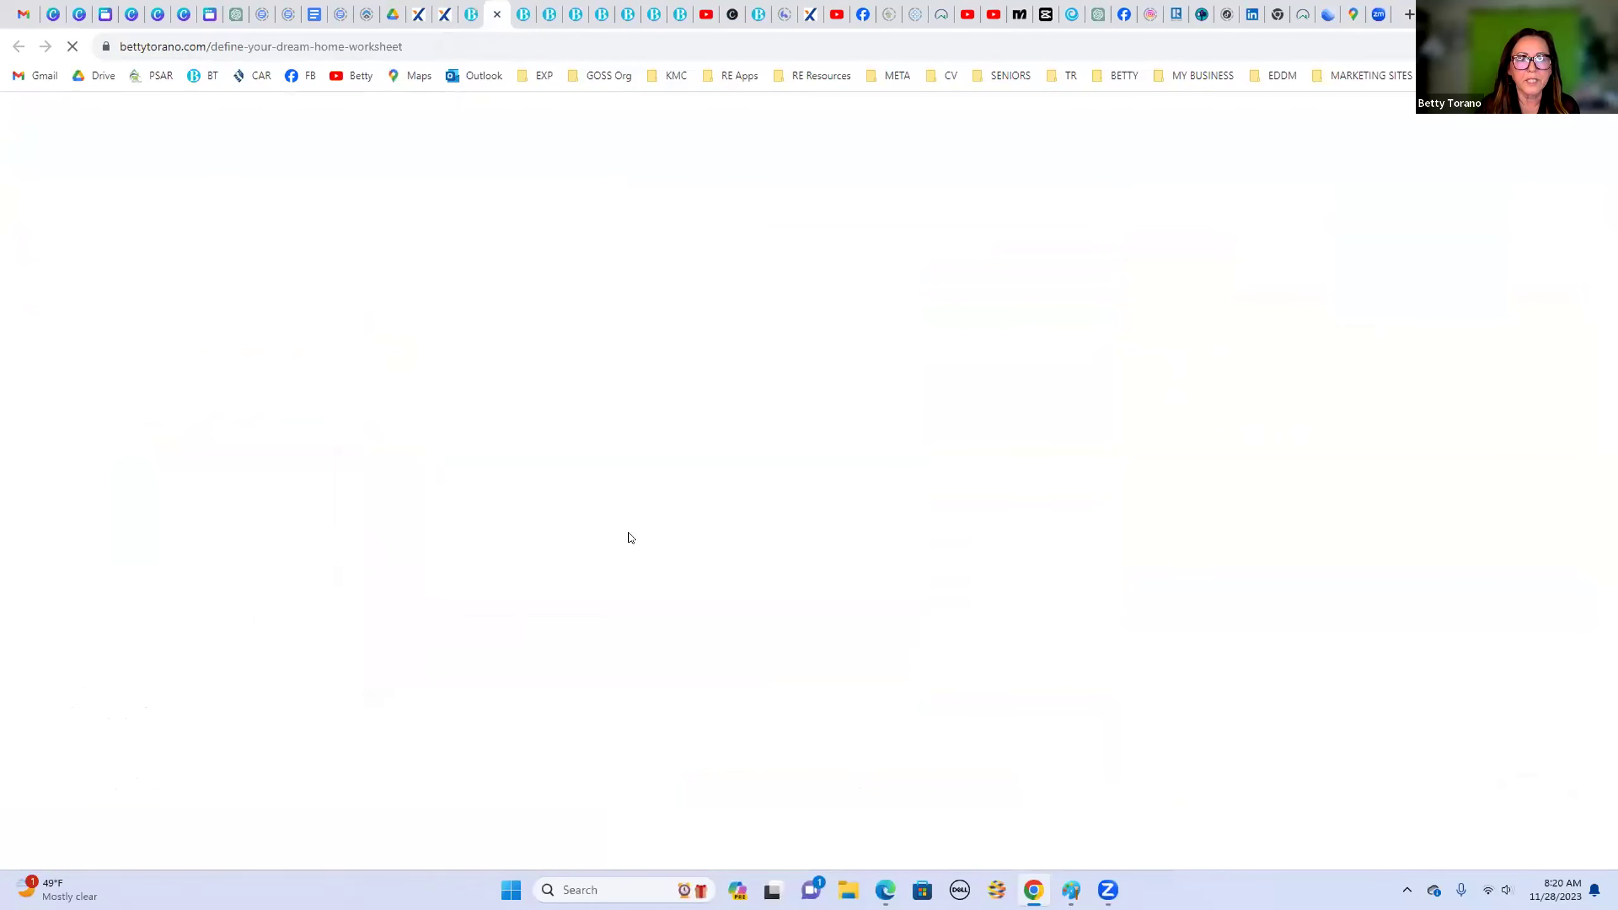
{"action": "left_click", "coordinate": [815, 384]}
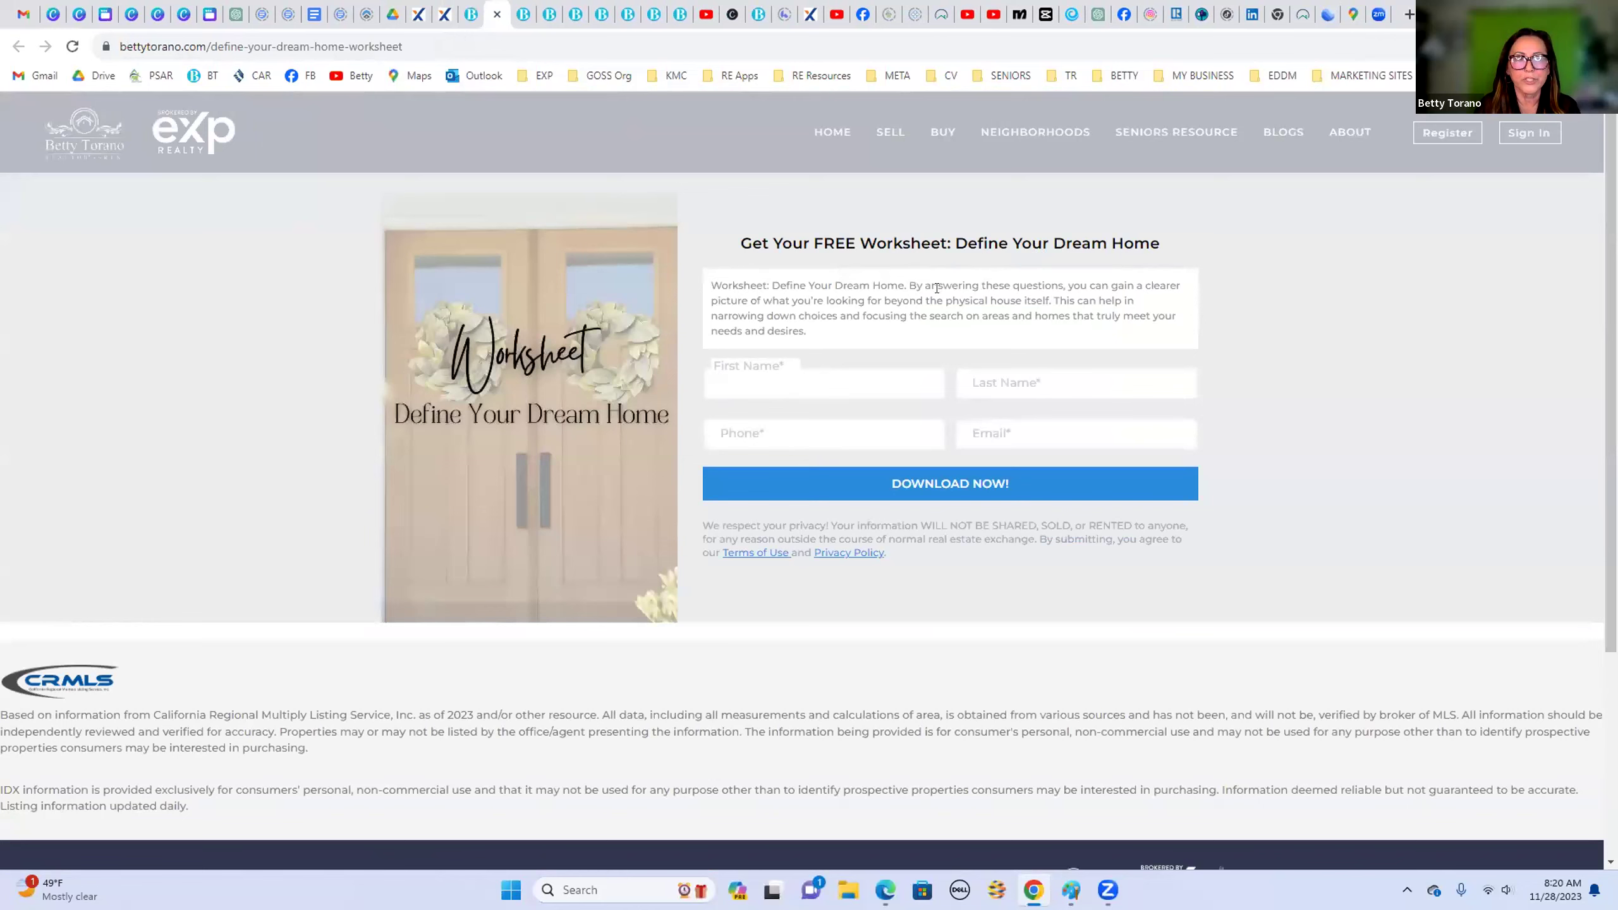
{"action": "left_click", "coordinate": [470, 12]}
Step: Flip the embedded Buyer's Guide forward to page 6 and follow the Download Guide link below it
{"action": "scroll", "coordinate": [953, 325], "scroll_direction": "down", "scroll_amount": 7}
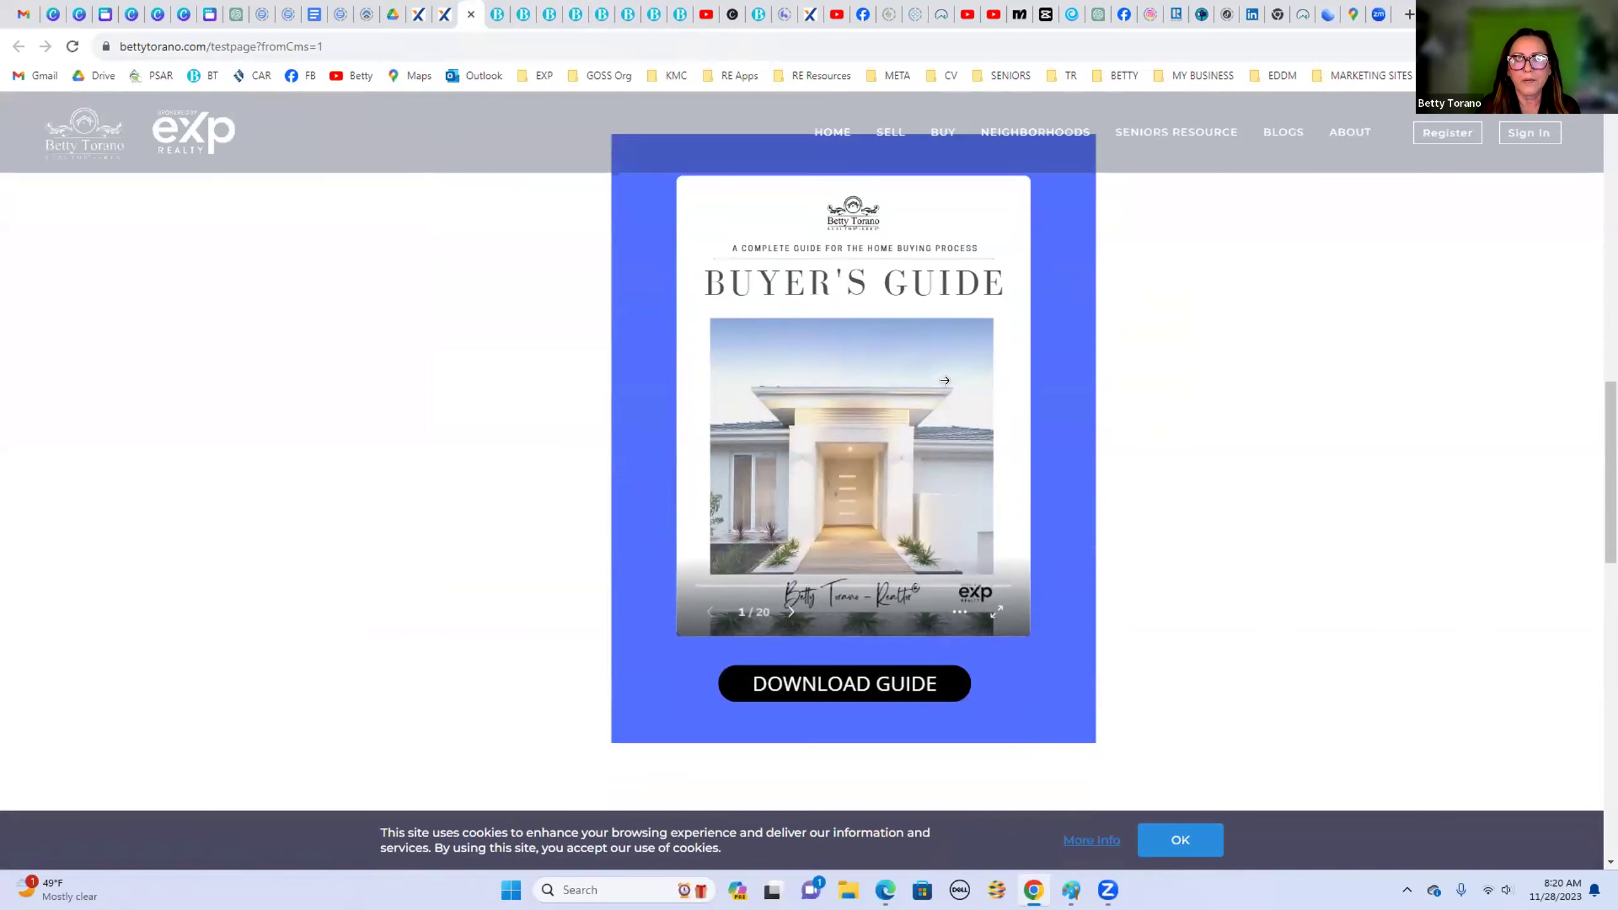
{"action": "left_click", "coordinate": [781, 612]}
{"action": "left_click", "coordinate": [781, 613]}
{"action": "left_click", "coordinate": [782, 613]}
{"action": "left_click", "coordinate": [782, 613]}
{"action": "left_click", "coordinate": [782, 613]}
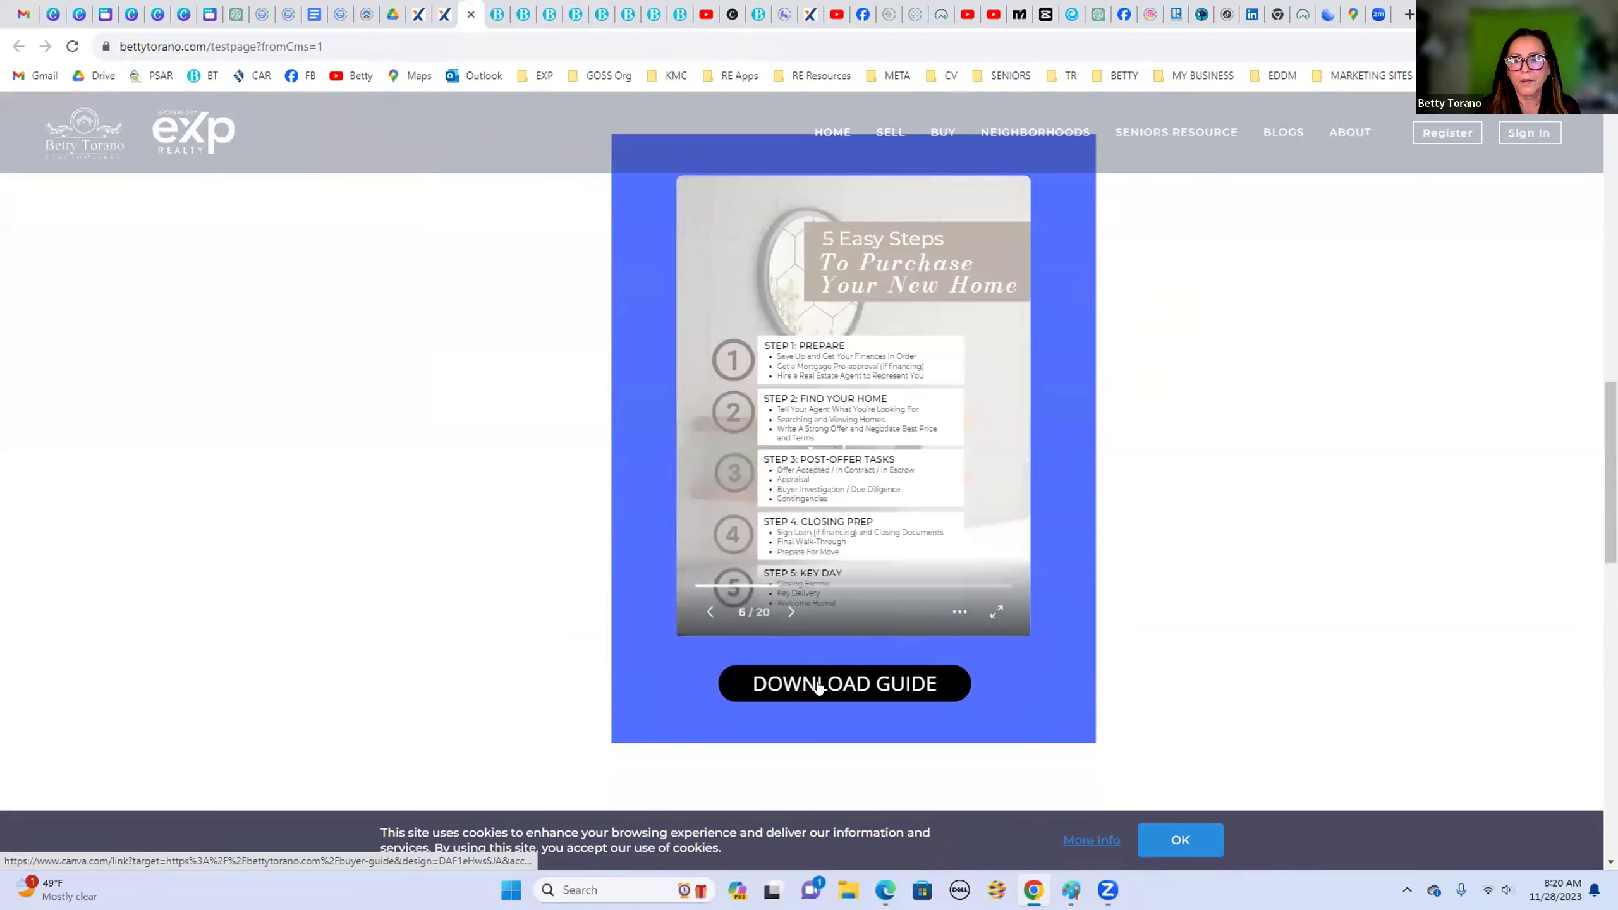
{"action": "left_click", "coordinate": [819, 694]}
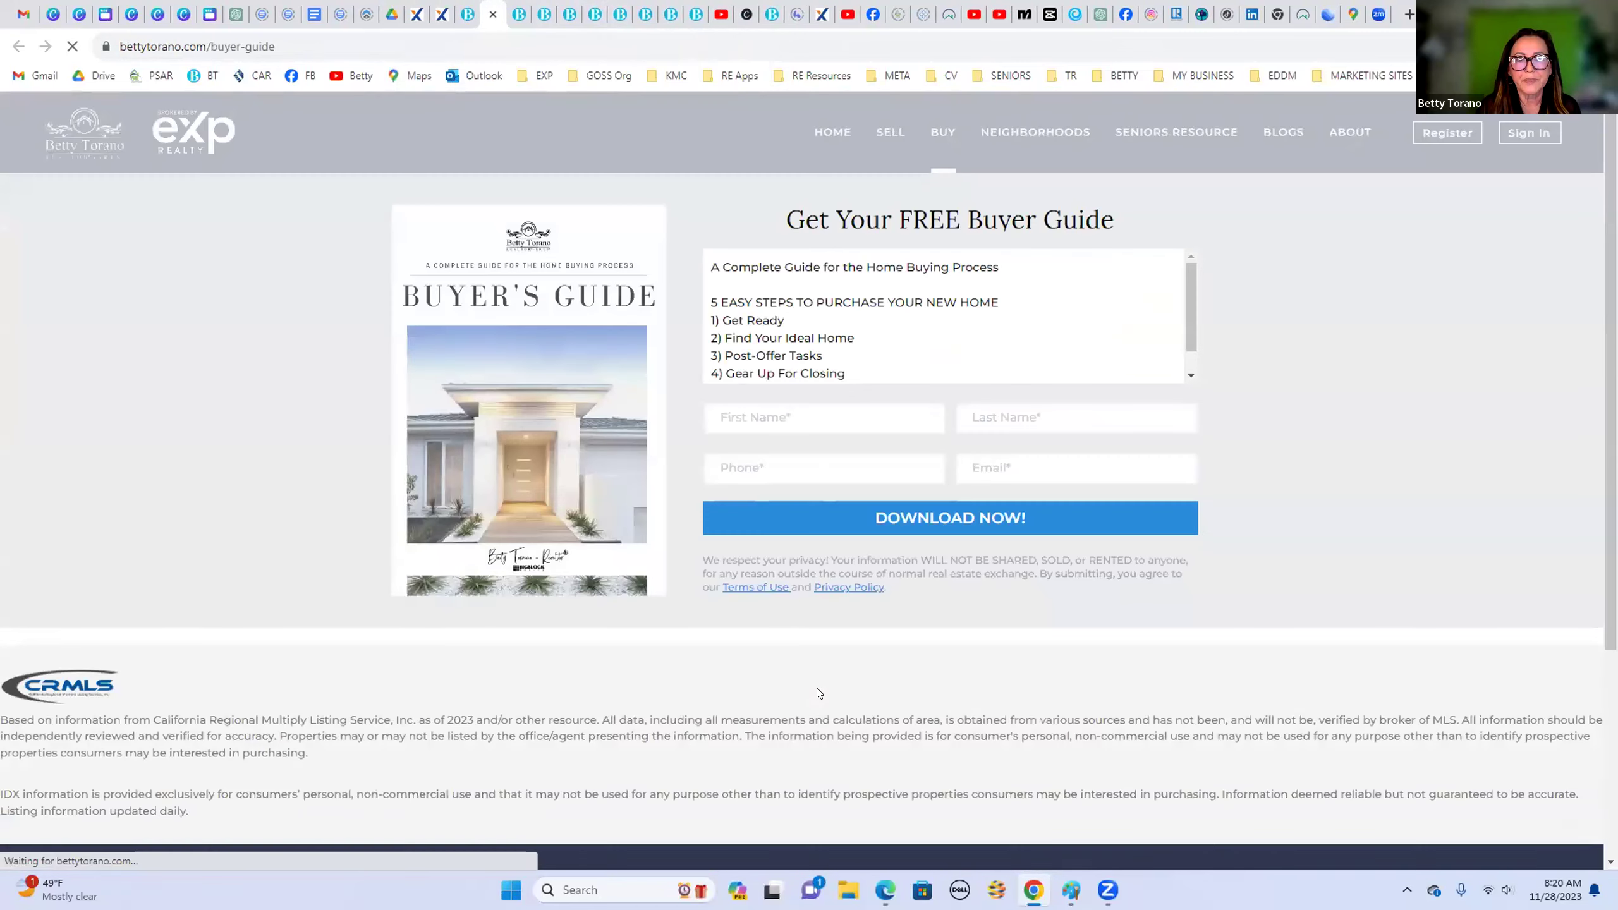
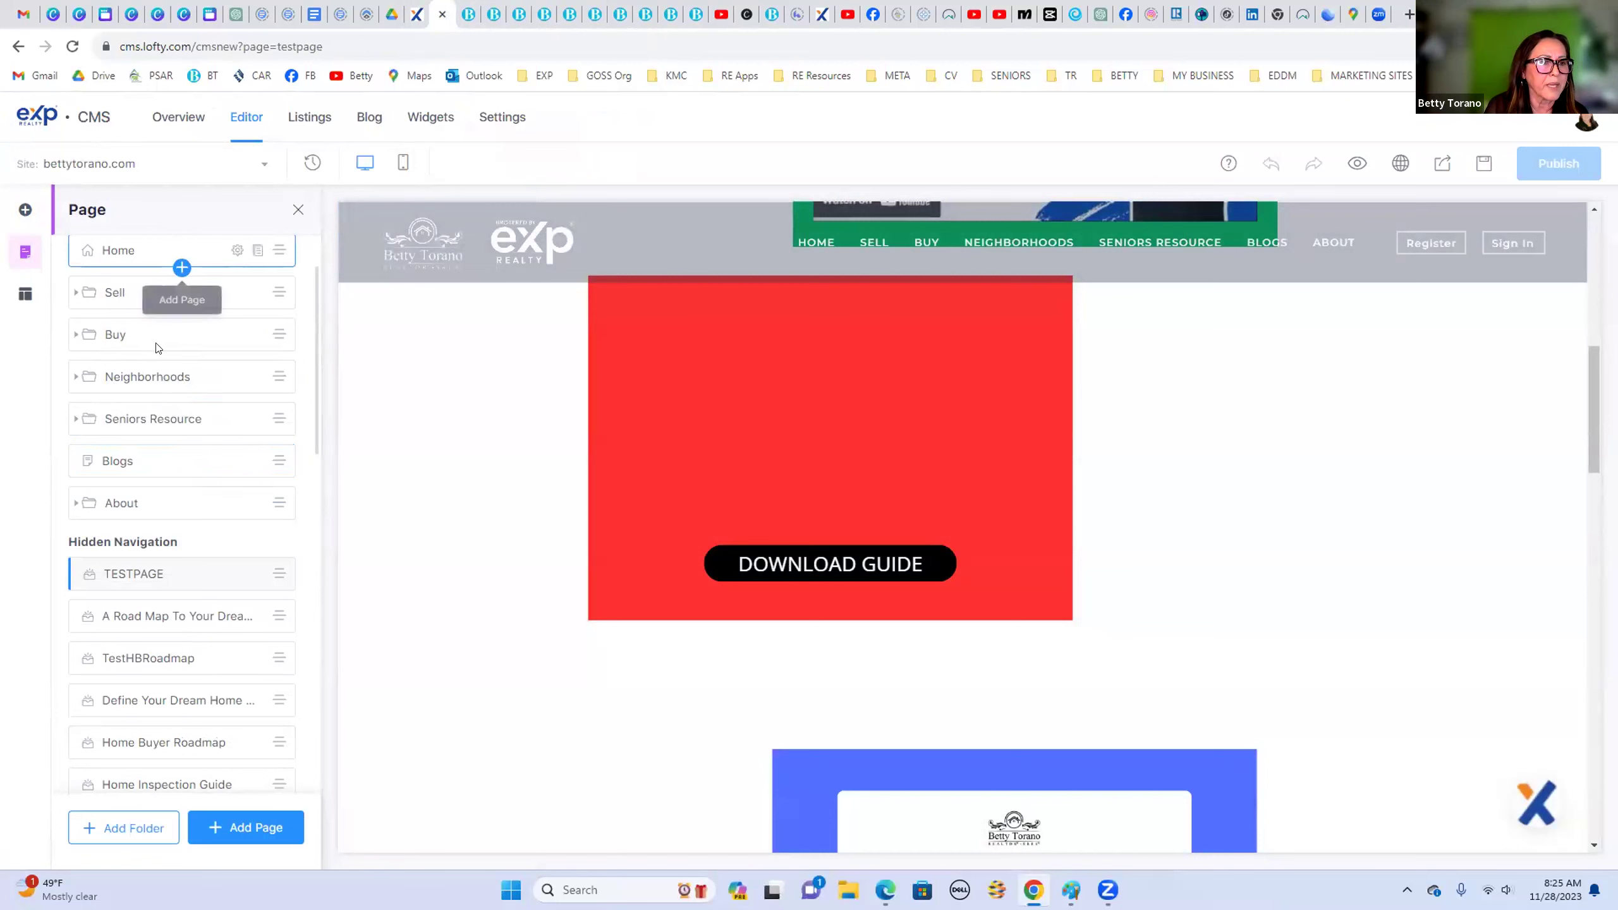
Step: Open the Seniors Resource HUB page from the Seniors Resource folder in the site editor and view its guides
{"action": "left_click", "coordinate": [75, 422]}
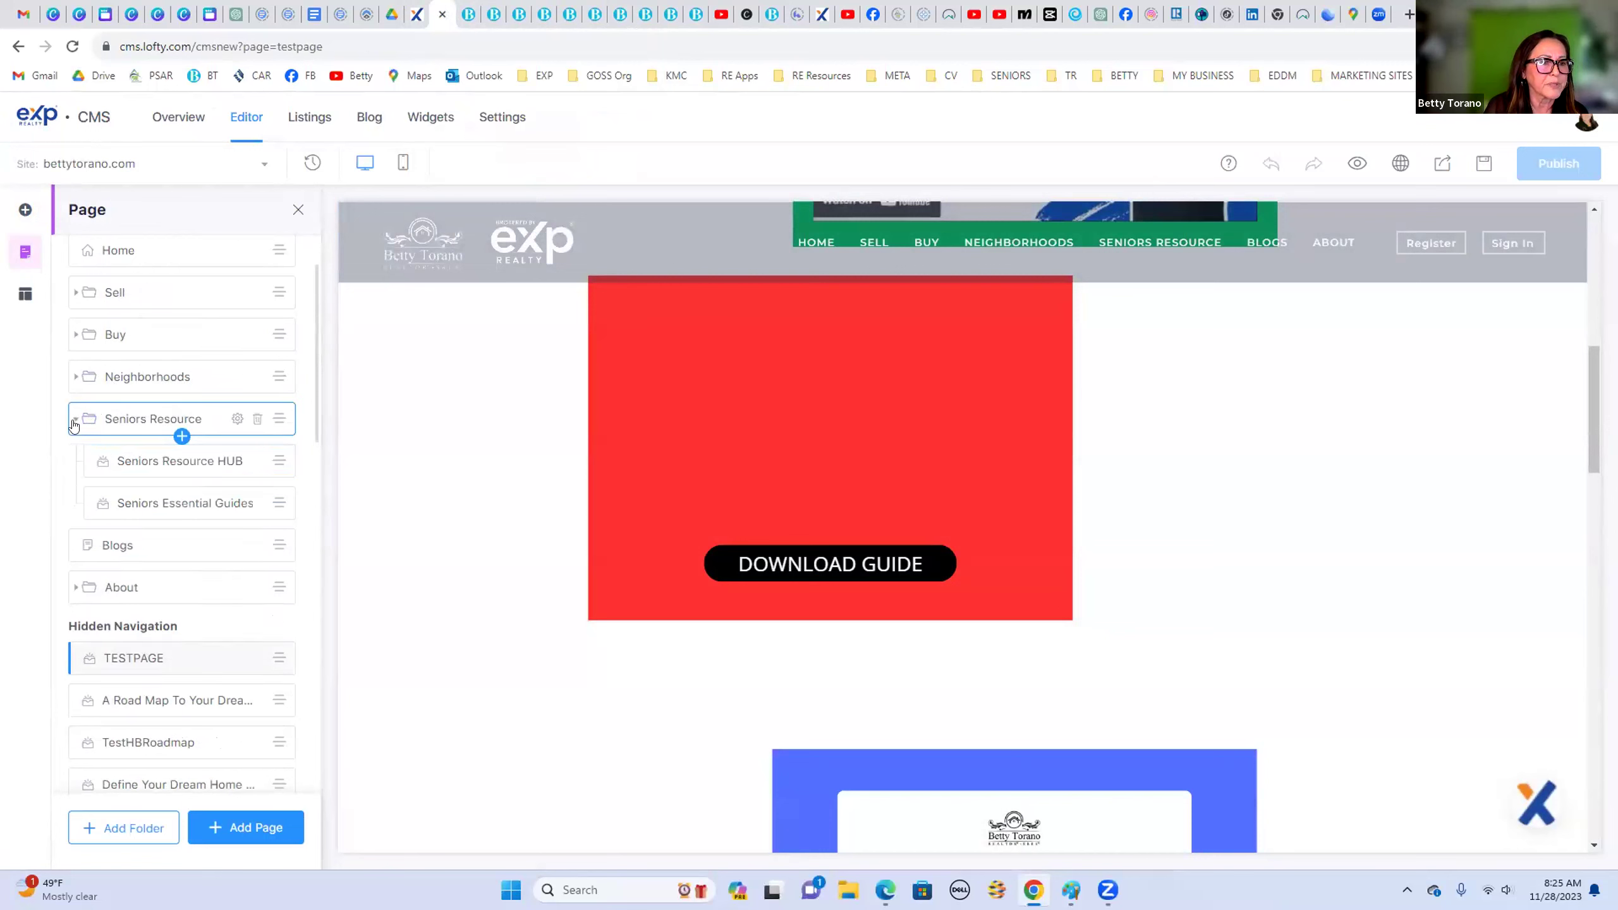
{"action": "left_click", "coordinate": [159, 462]}
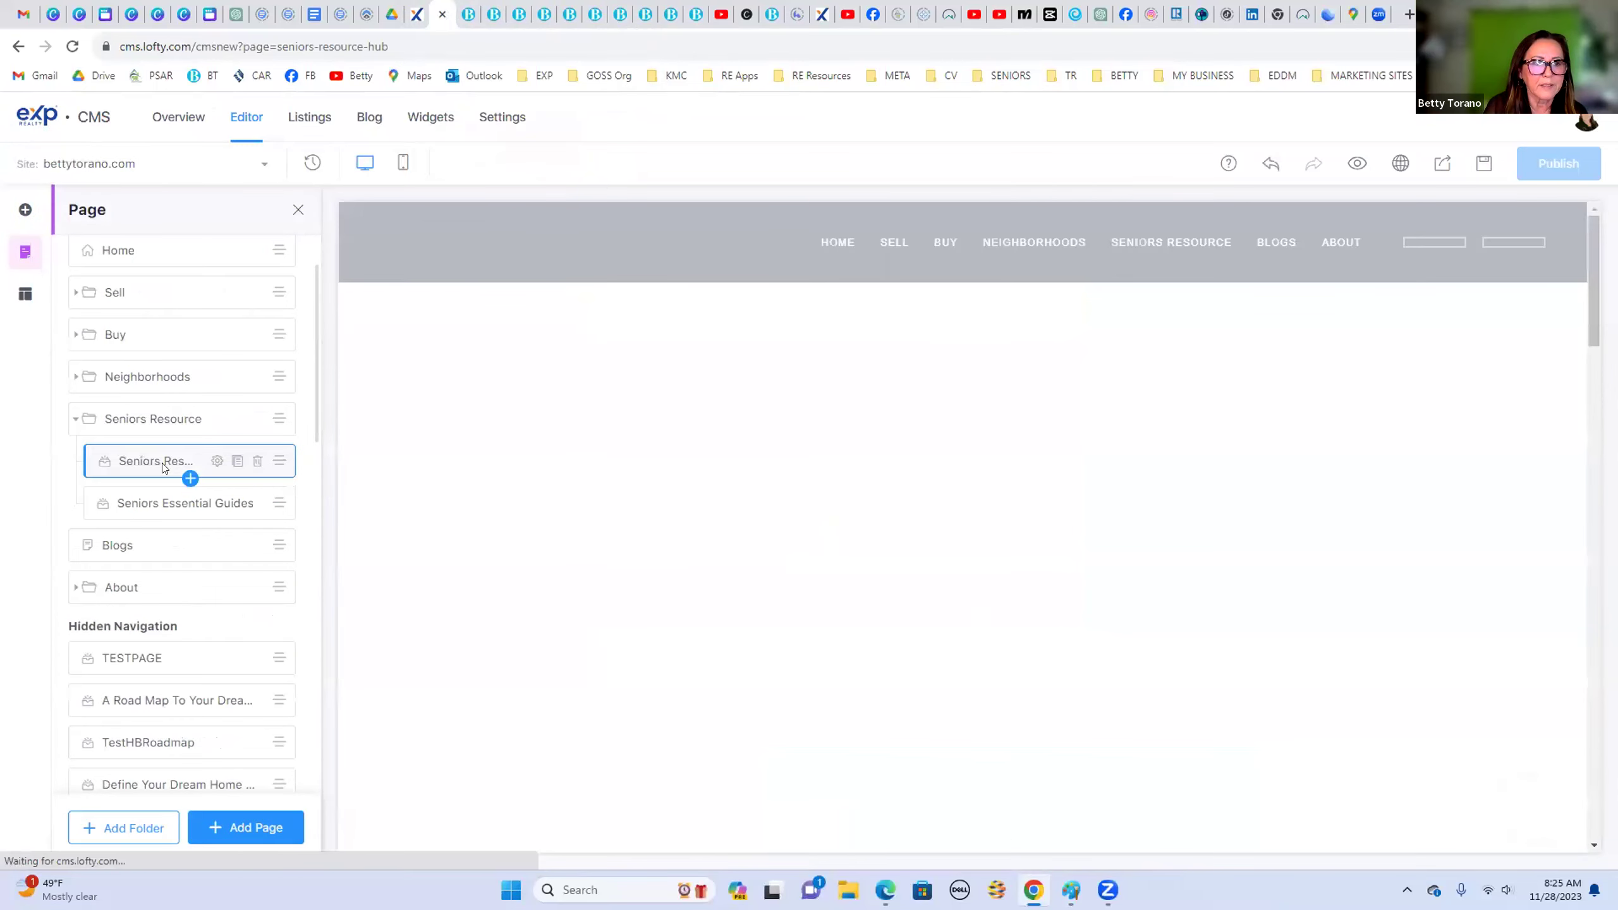
{"action": "scroll", "coordinate": [1091, 438], "scroll_direction": "down", "scroll_amount": 10}
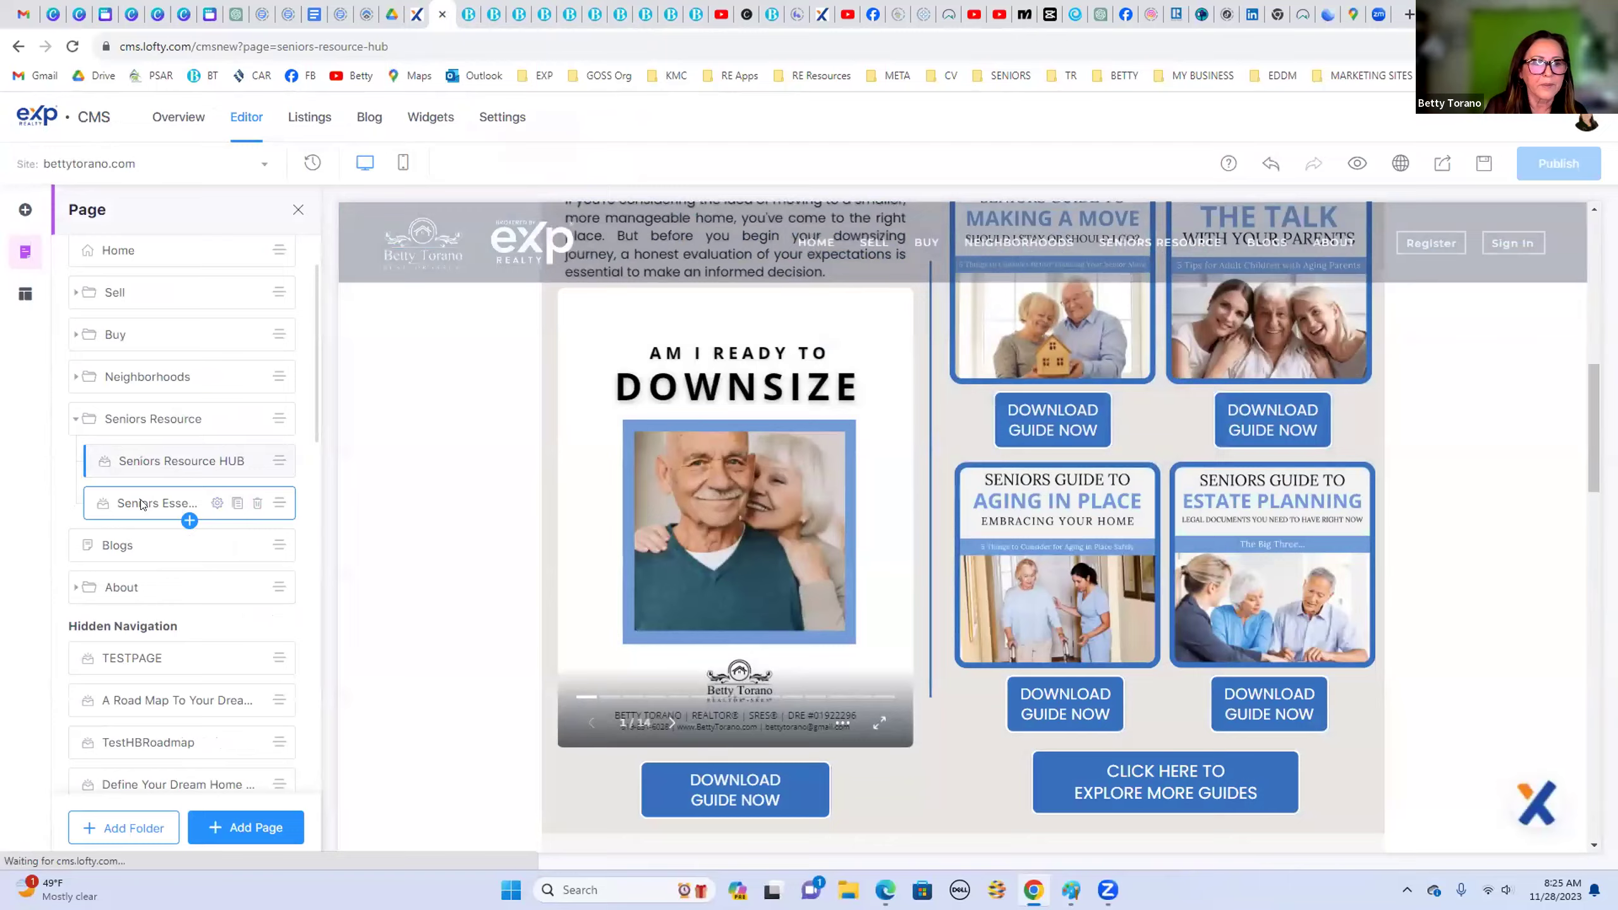
Step: Open the Seniors Essential Guides page in the editor and look over its header and downloadable guides
{"action": "left_click", "coordinate": [145, 504]}
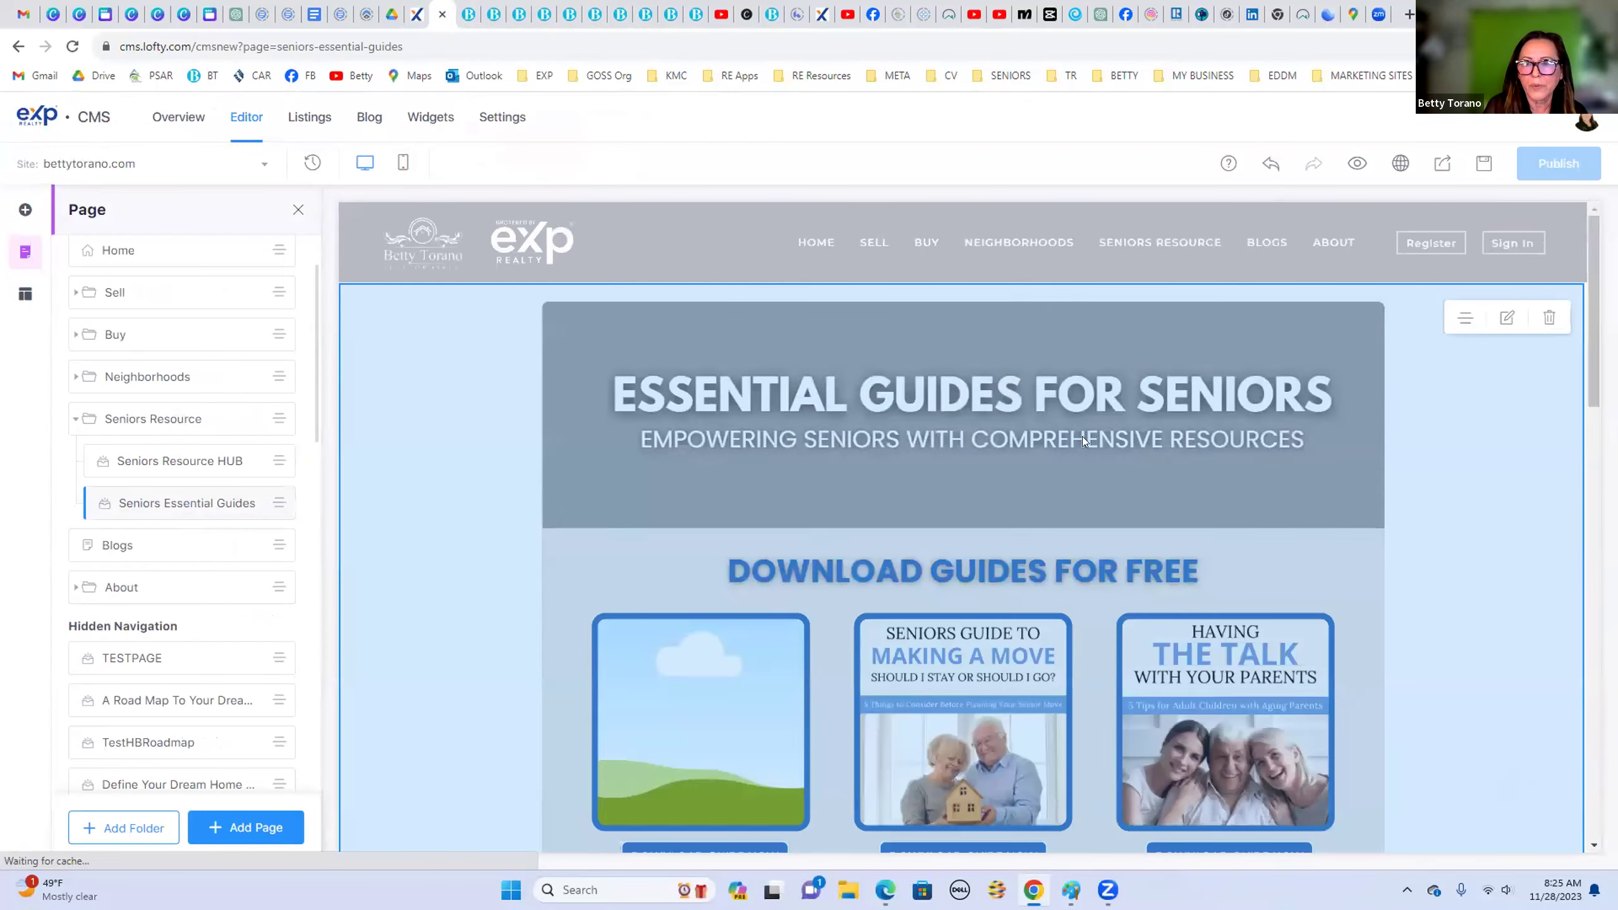
{"action": "scroll", "coordinate": [1028, 607], "scroll_direction": "down", "scroll_amount": 5}
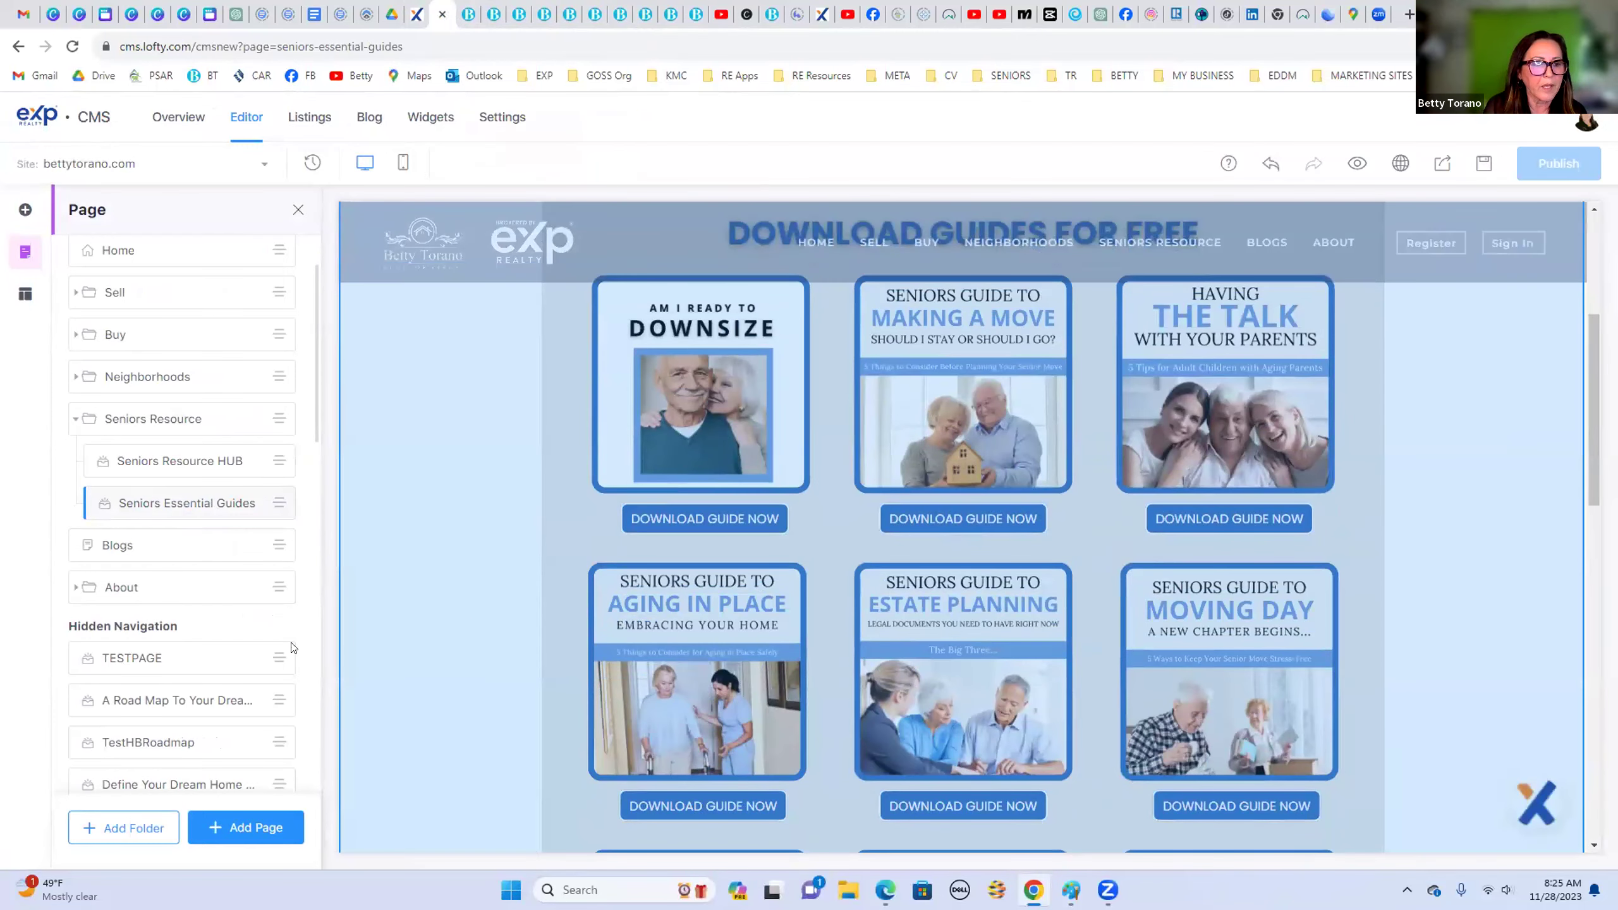
{"action": "scroll", "coordinate": [175, 624], "scroll_direction": "down", "scroll_amount": 4}
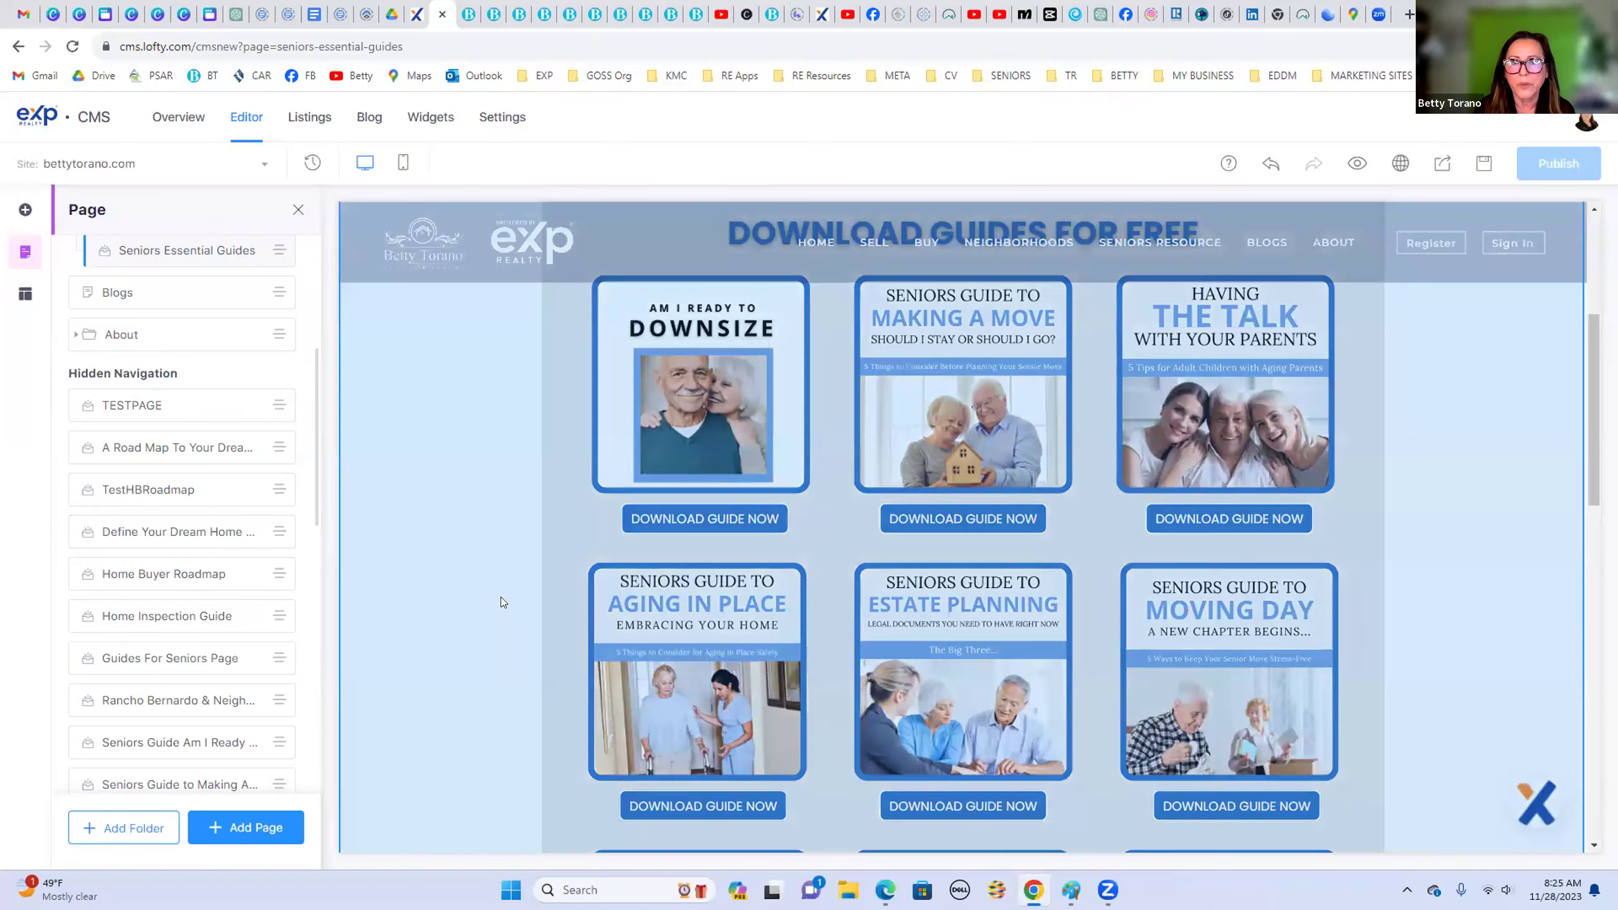
{"action": "scroll", "coordinate": [752, 574], "scroll_direction": "up", "scroll_amount": 5}
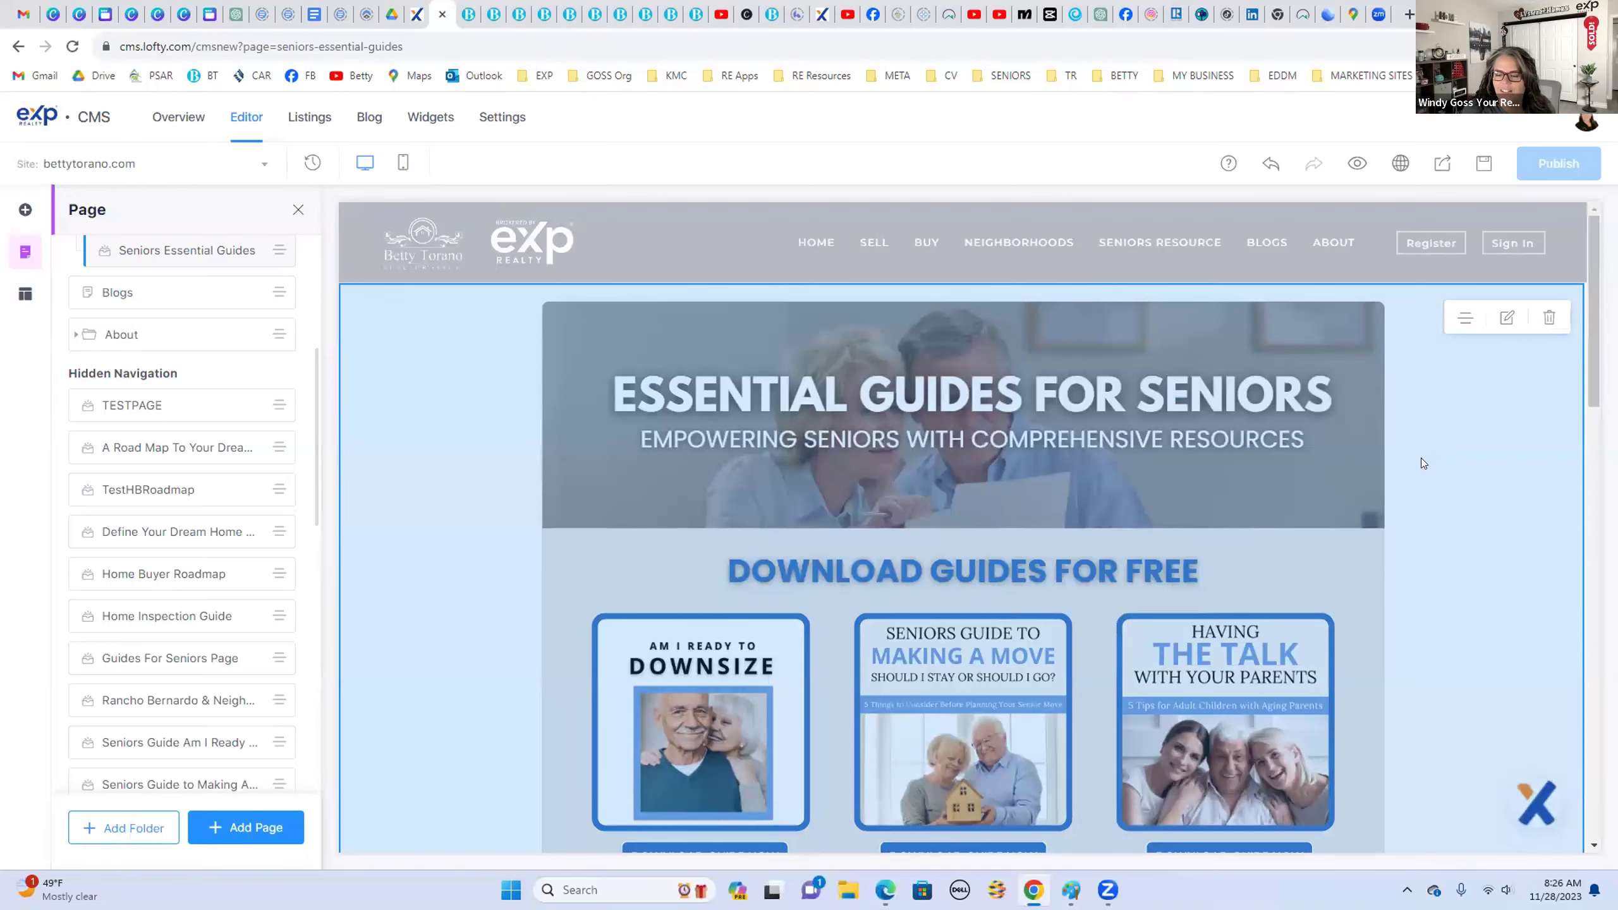
{"action": "scroll", "coordinate": [1423, 462], "scroll_direction": "down", "scroll_amount": 5}
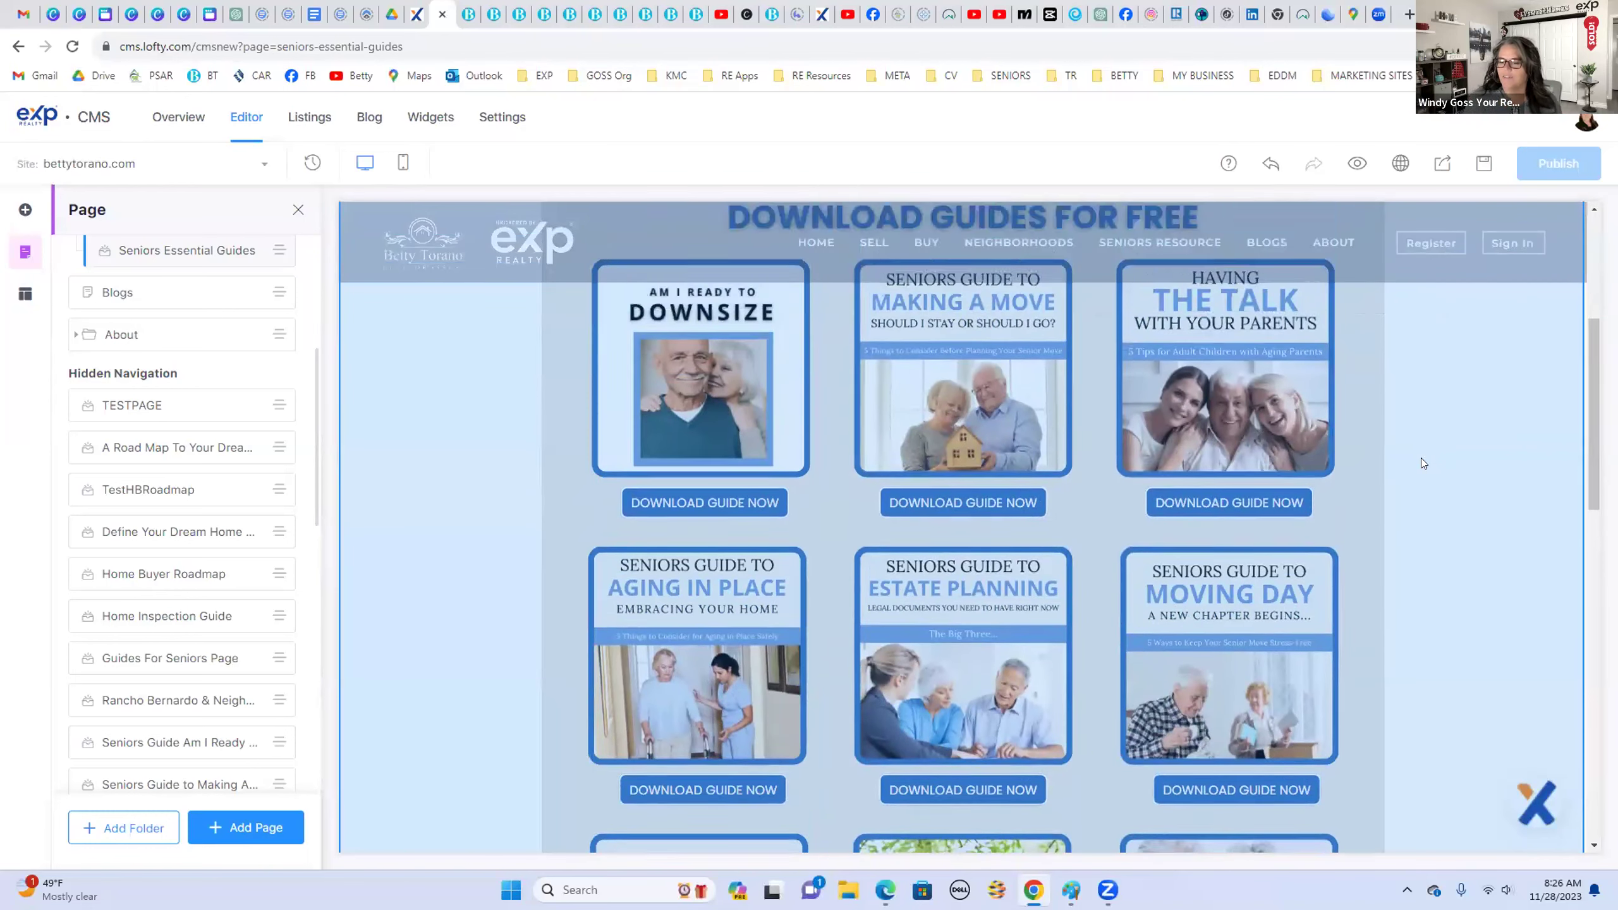
{"action": "scroll", "coordinate": [1423, 462], "scroll_direction": "up", "scroll_amount": 5}
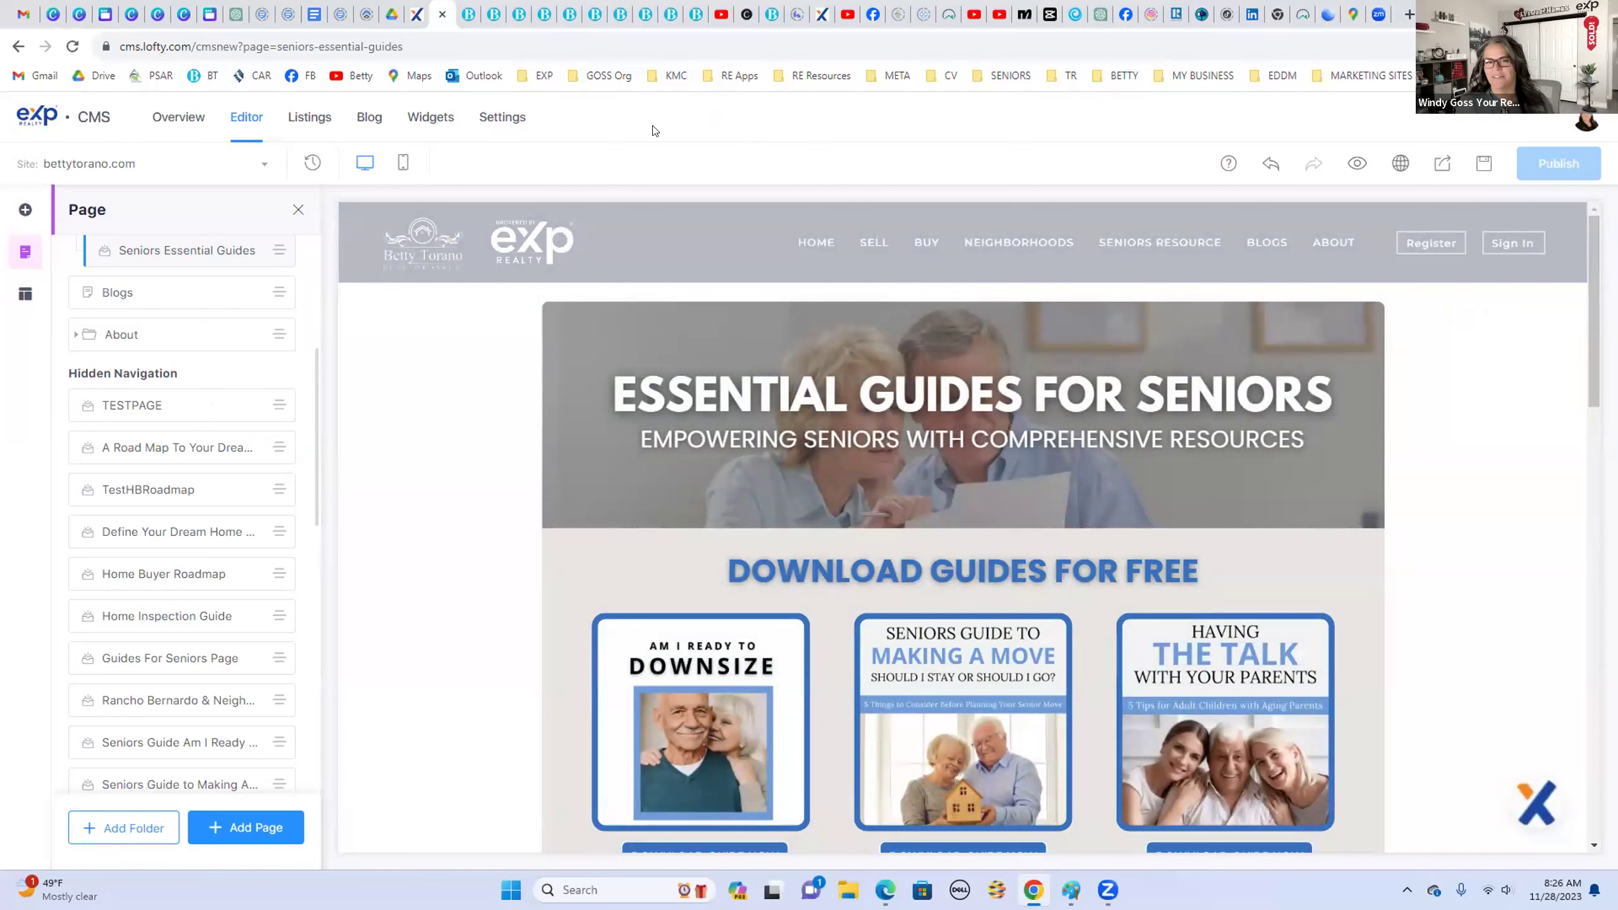
Step: Look through the open live pages, including the consultation calendar, home listings, home buyer roadmap, buyer guide and dream home worksheet
{"action": "mouse_move", "coordinate": [691, 14]}
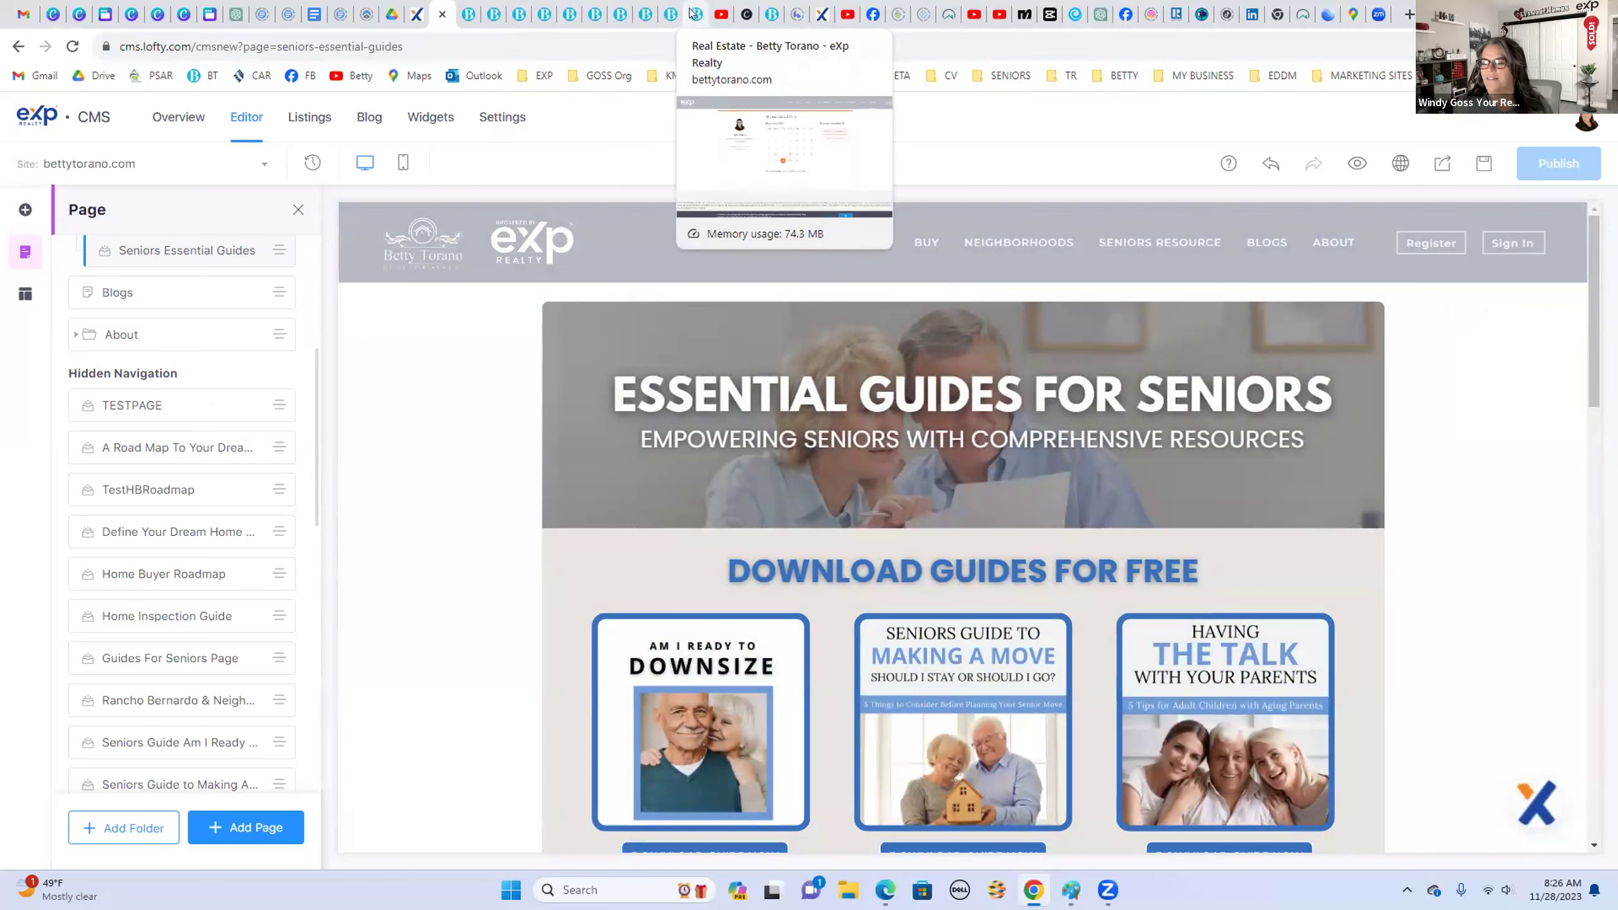
{"action": "left_click", "coordinate": [693, 14]}
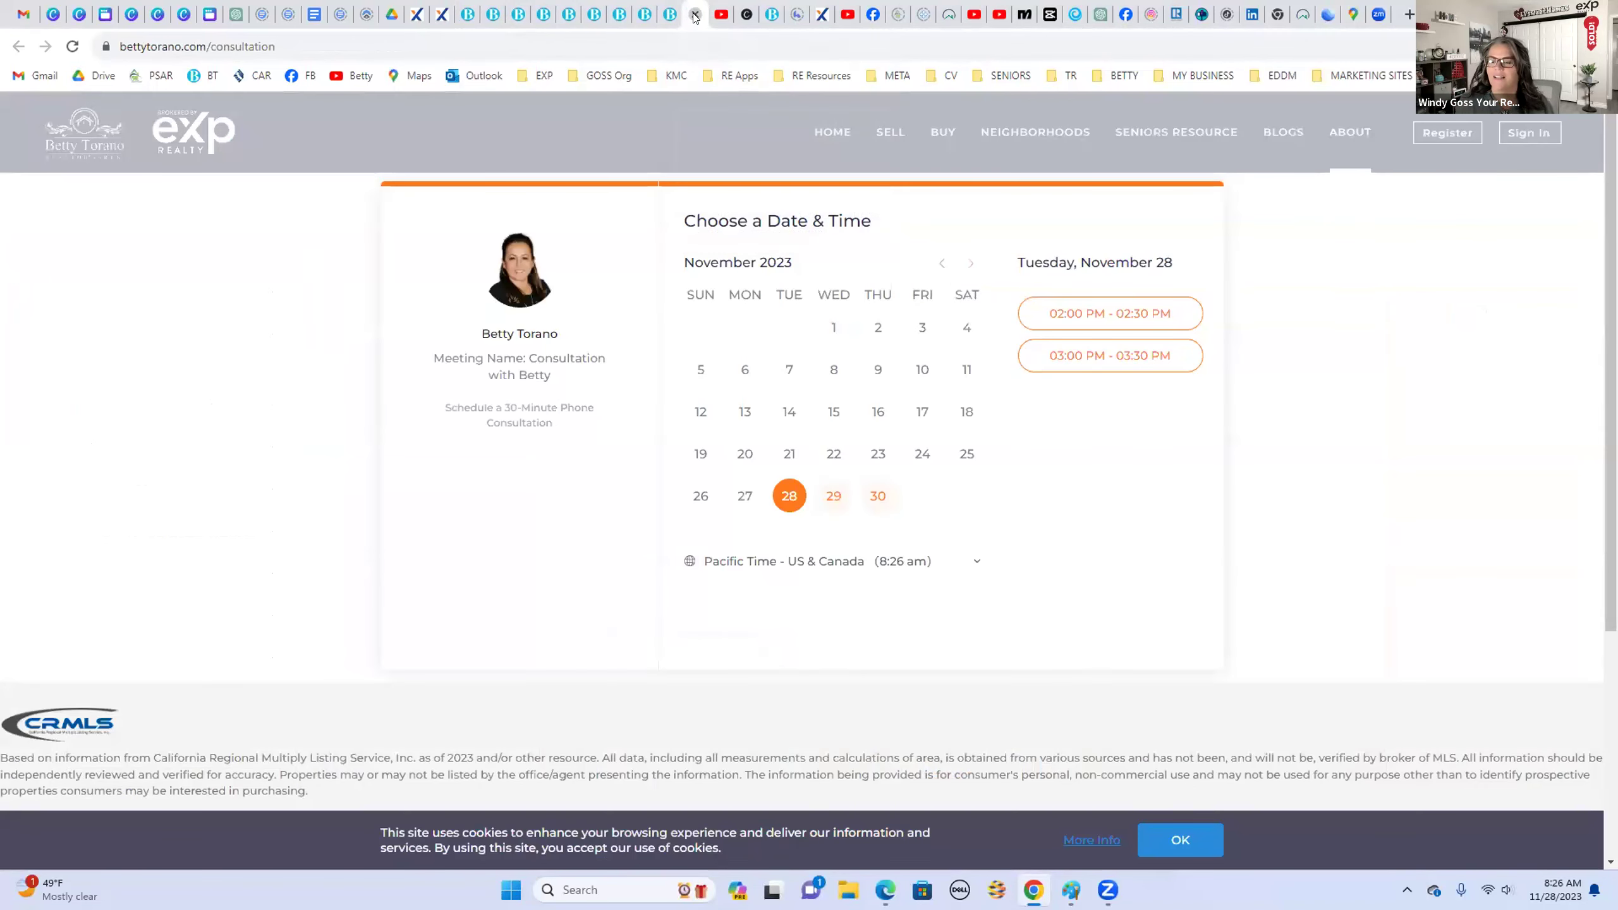
{"action": "left_click", "coordinate": [695, 14]}
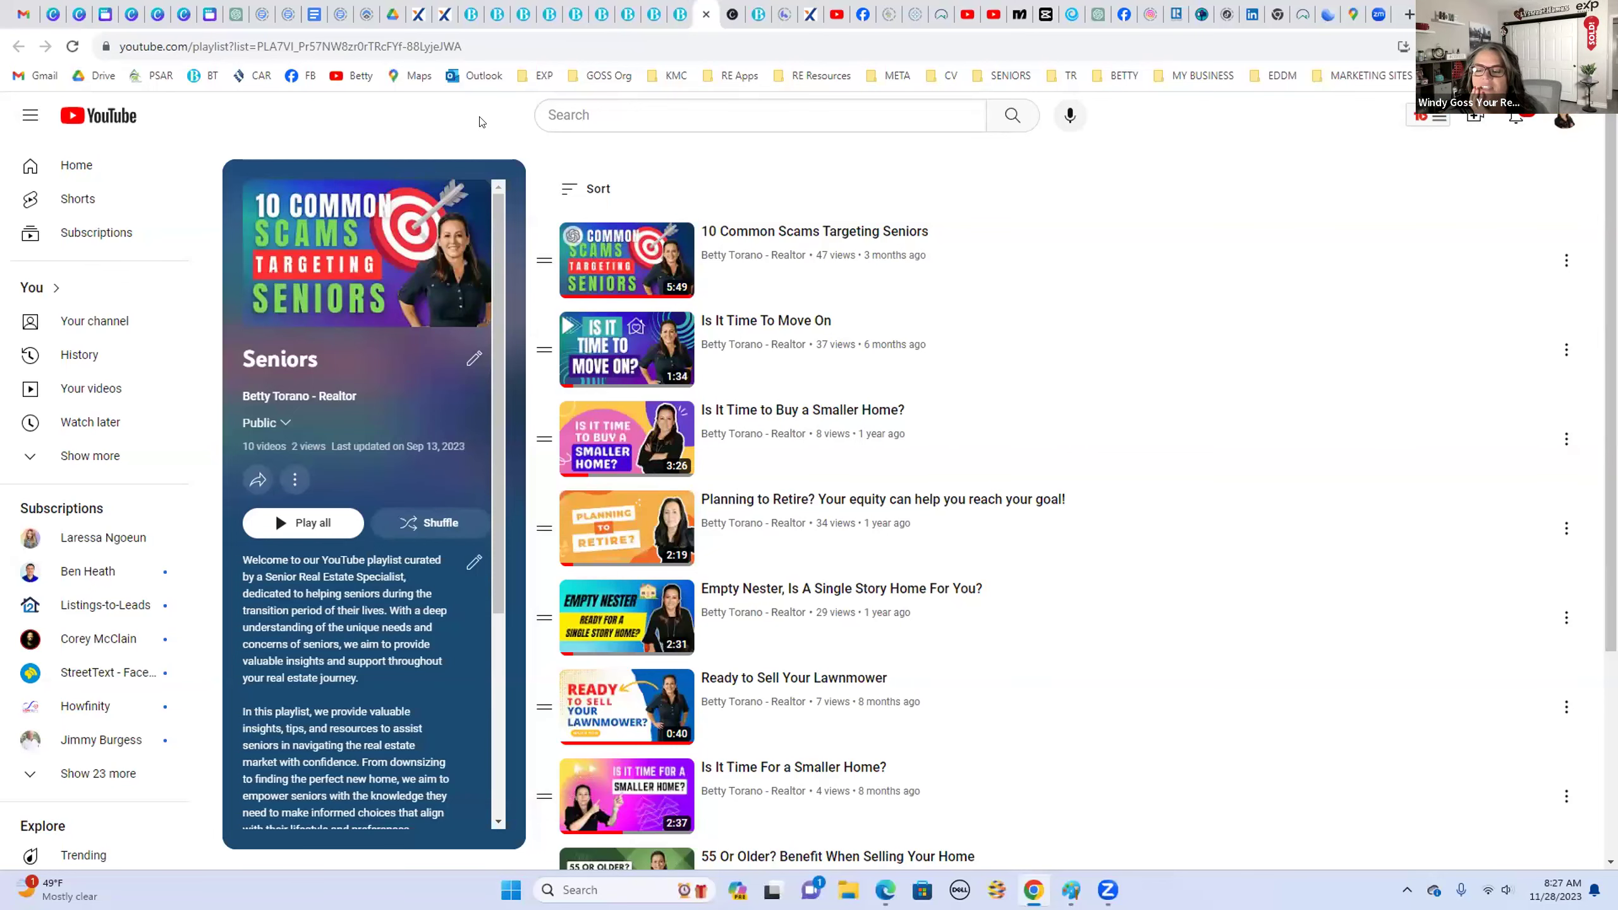
{"action": "left_click", "coordinate": [677, 12]}
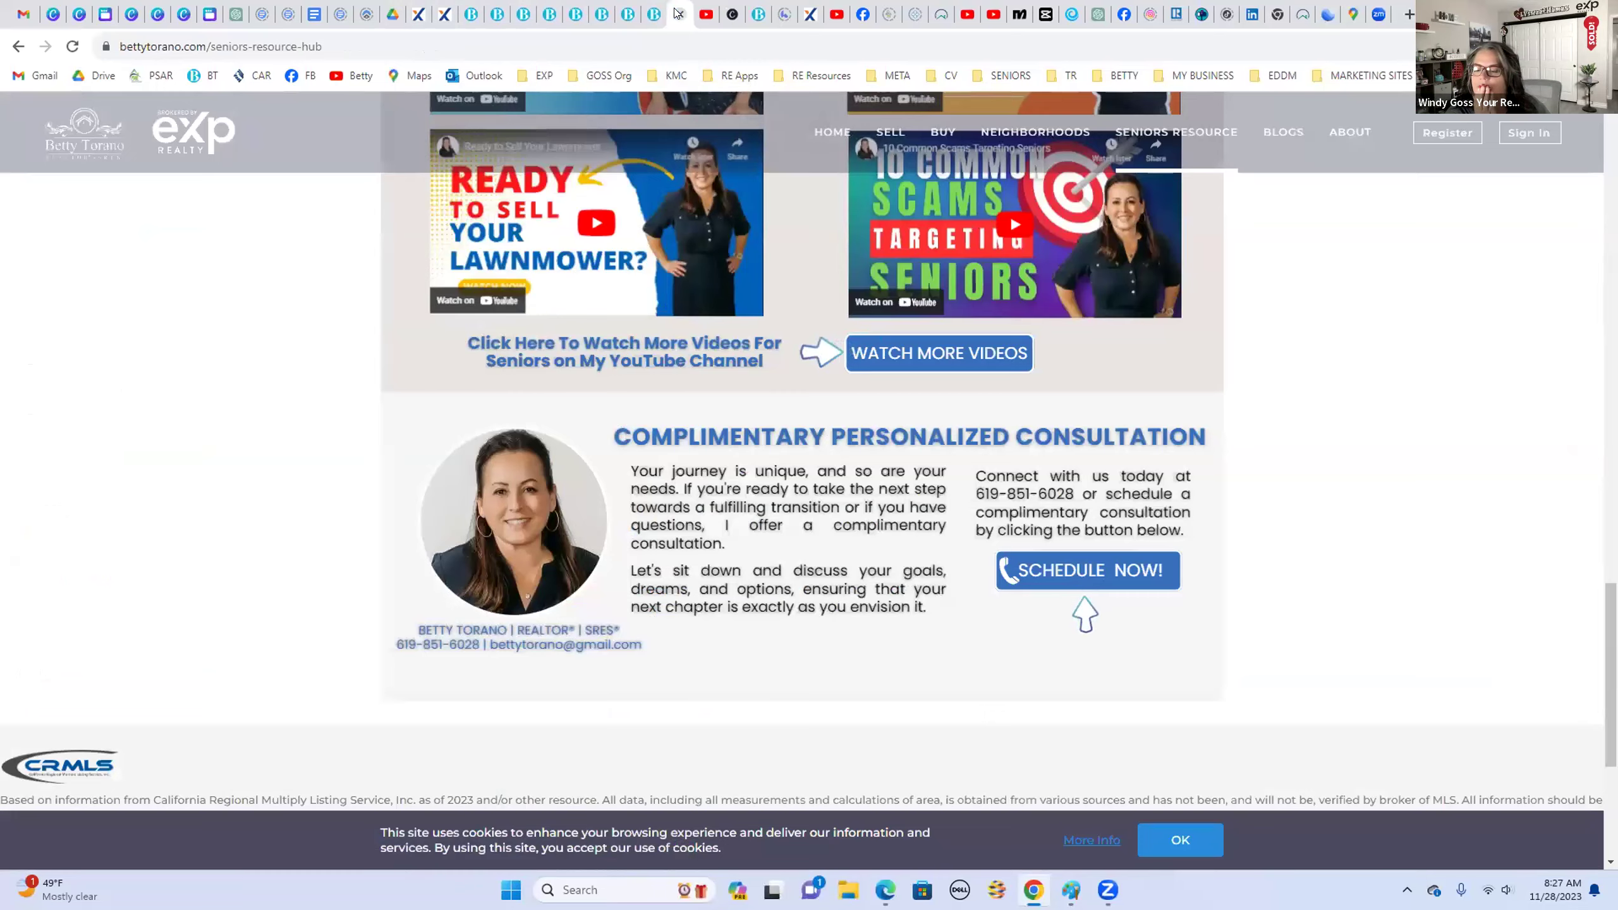
{"action": "left_click", "coordinate": [654, 13]}
{"action": "left_click", "coordinate": [626, 12]}
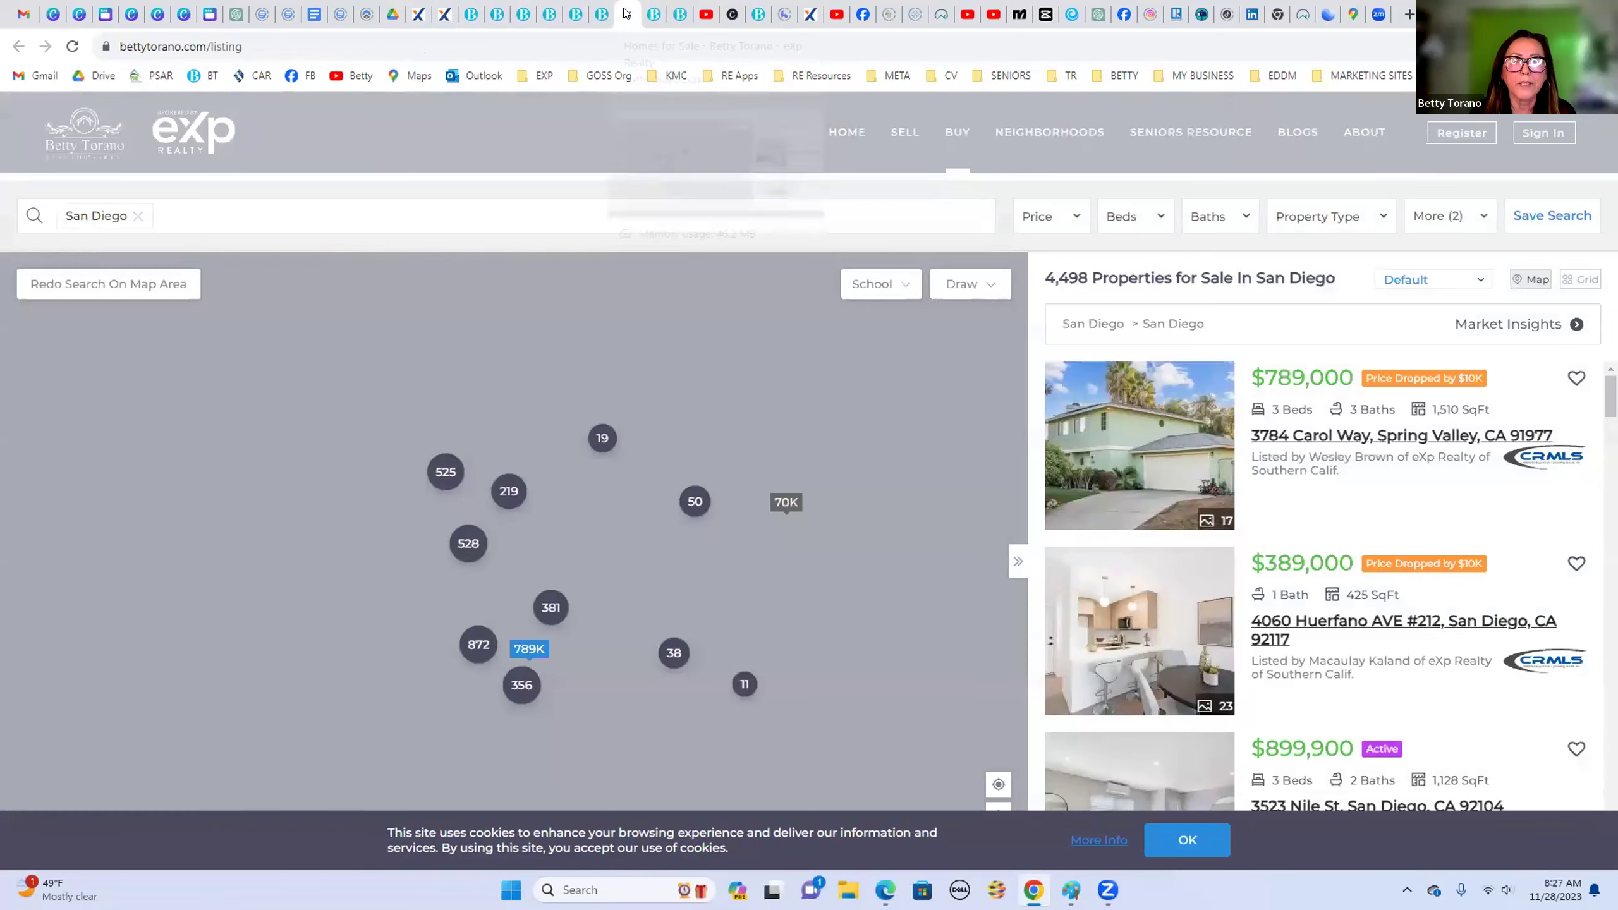
{"action": "left_click", "coordinate": [607, 14]}
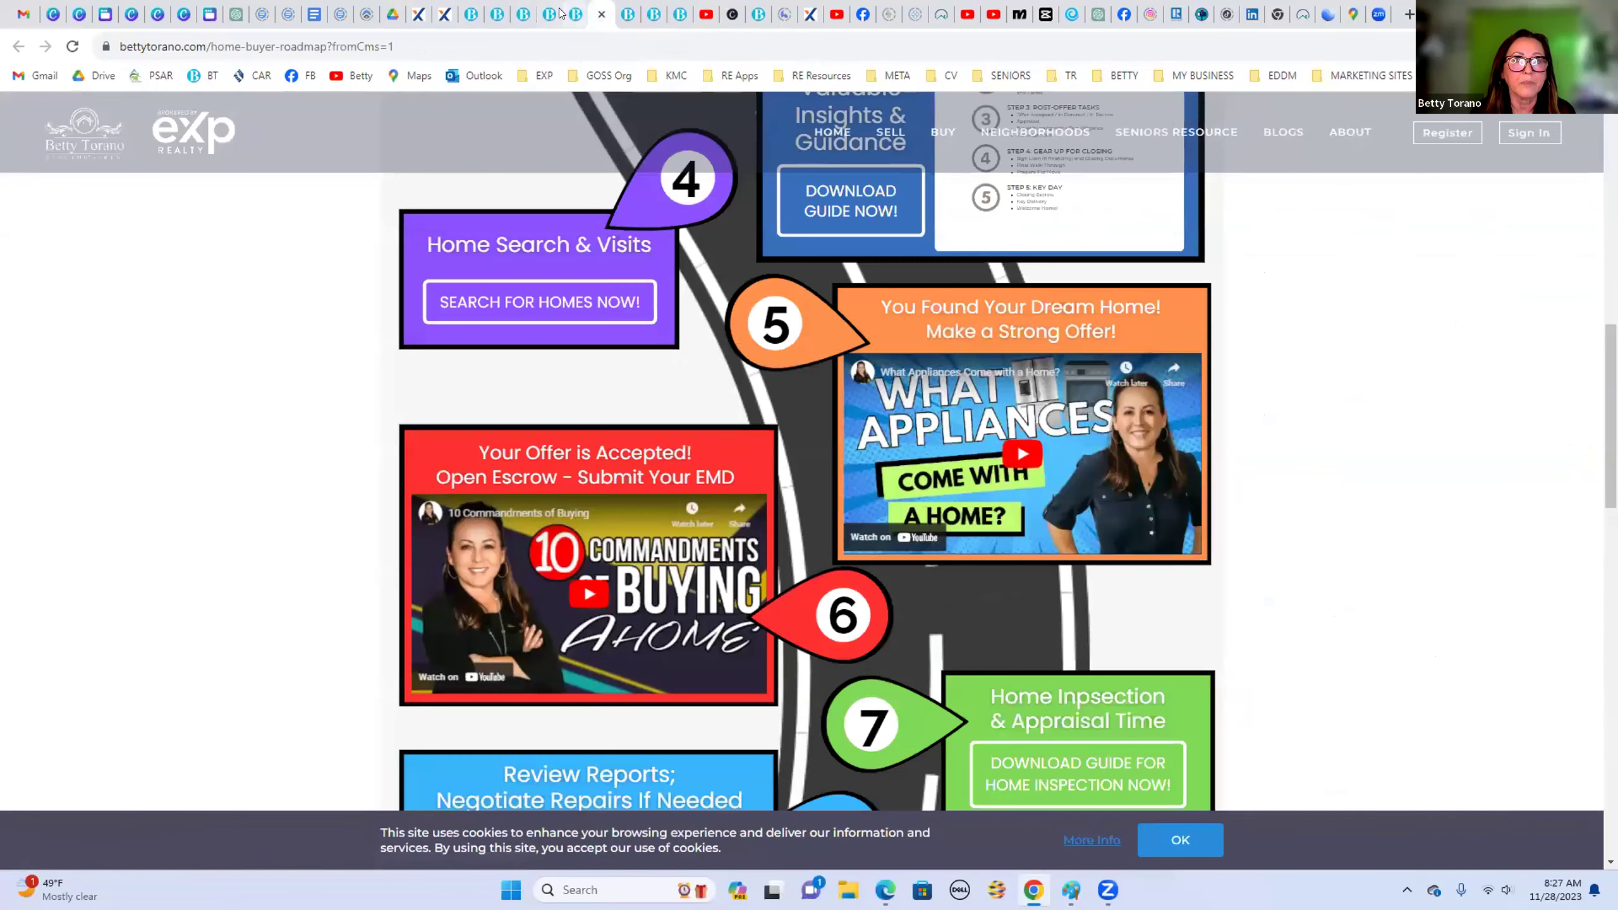
{"action": "left_click", "coordinate": [560, 13]}
{"action": "left_click", "coordinate": [574, 13]}
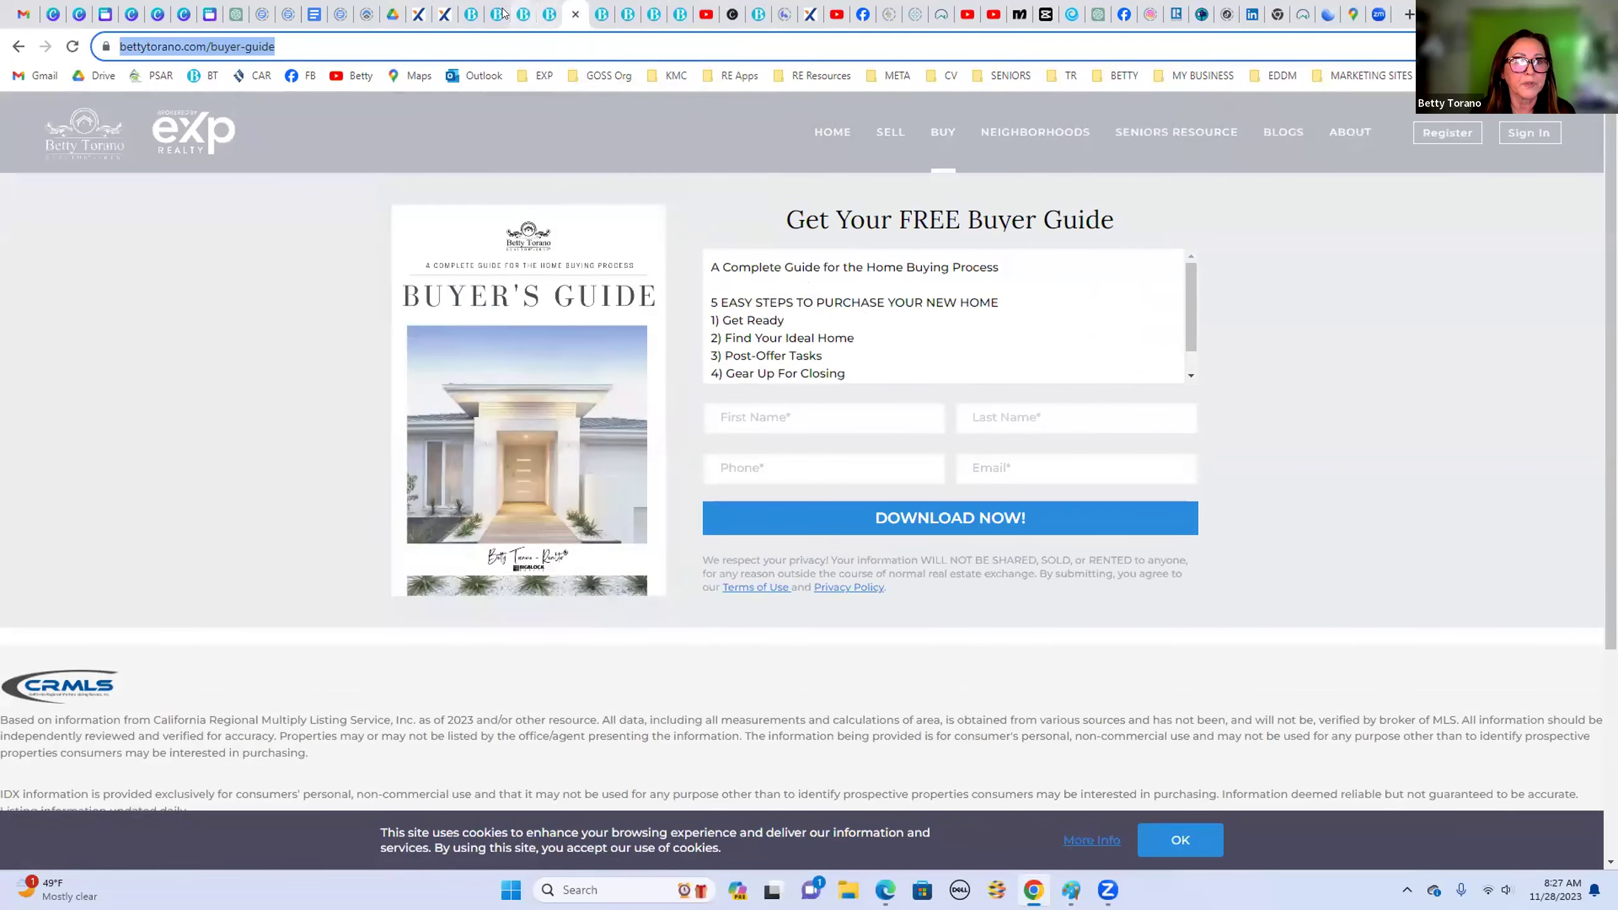
{"action": "left_click", "coordinate": [522, 12]}
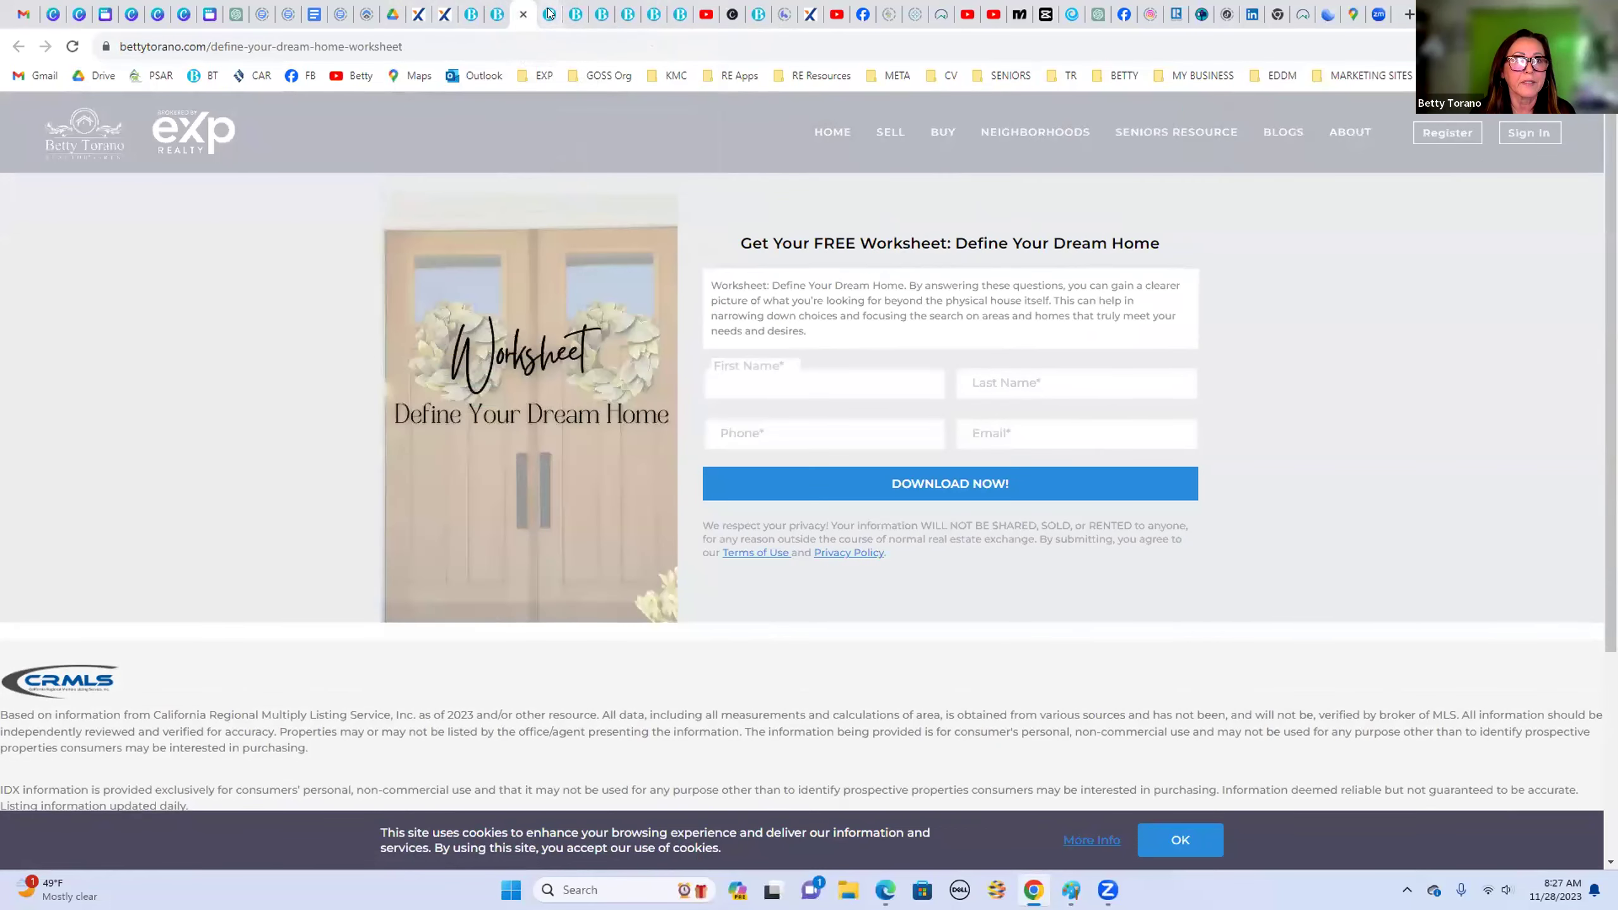
Step: Review the live Seniors Resource HUB page up to its header, and go to the website's home page
{"action": "left_click", "coordinate": [678, 14]}
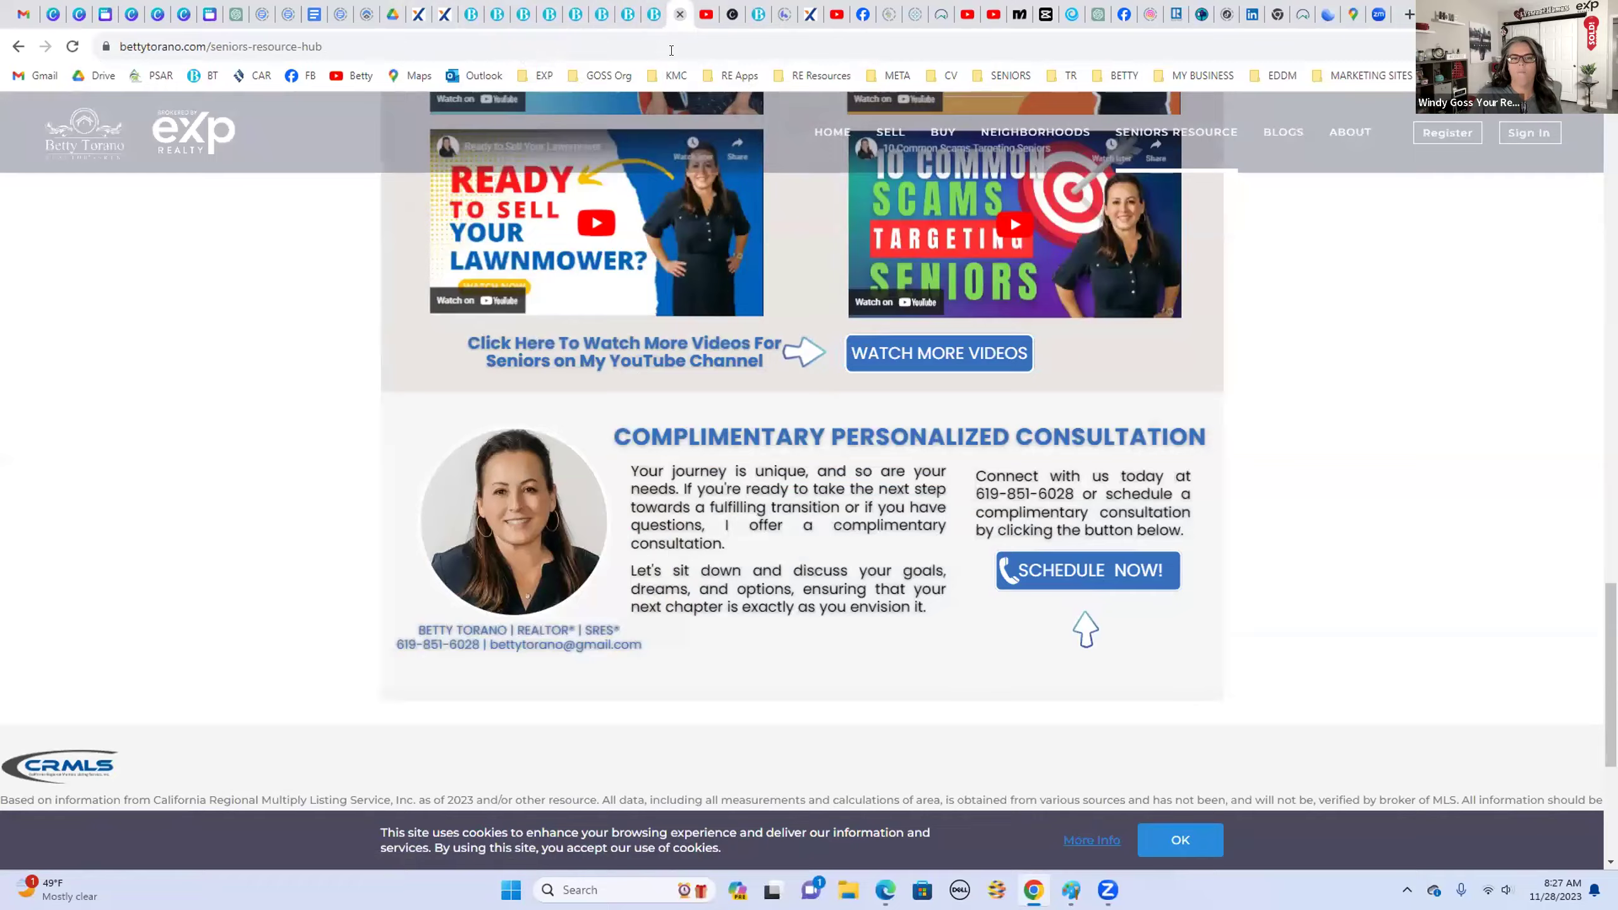
{"action": "scroll", "coordinate": [695, 336], "scroll_direction": "up", "scroll_amount": 15}
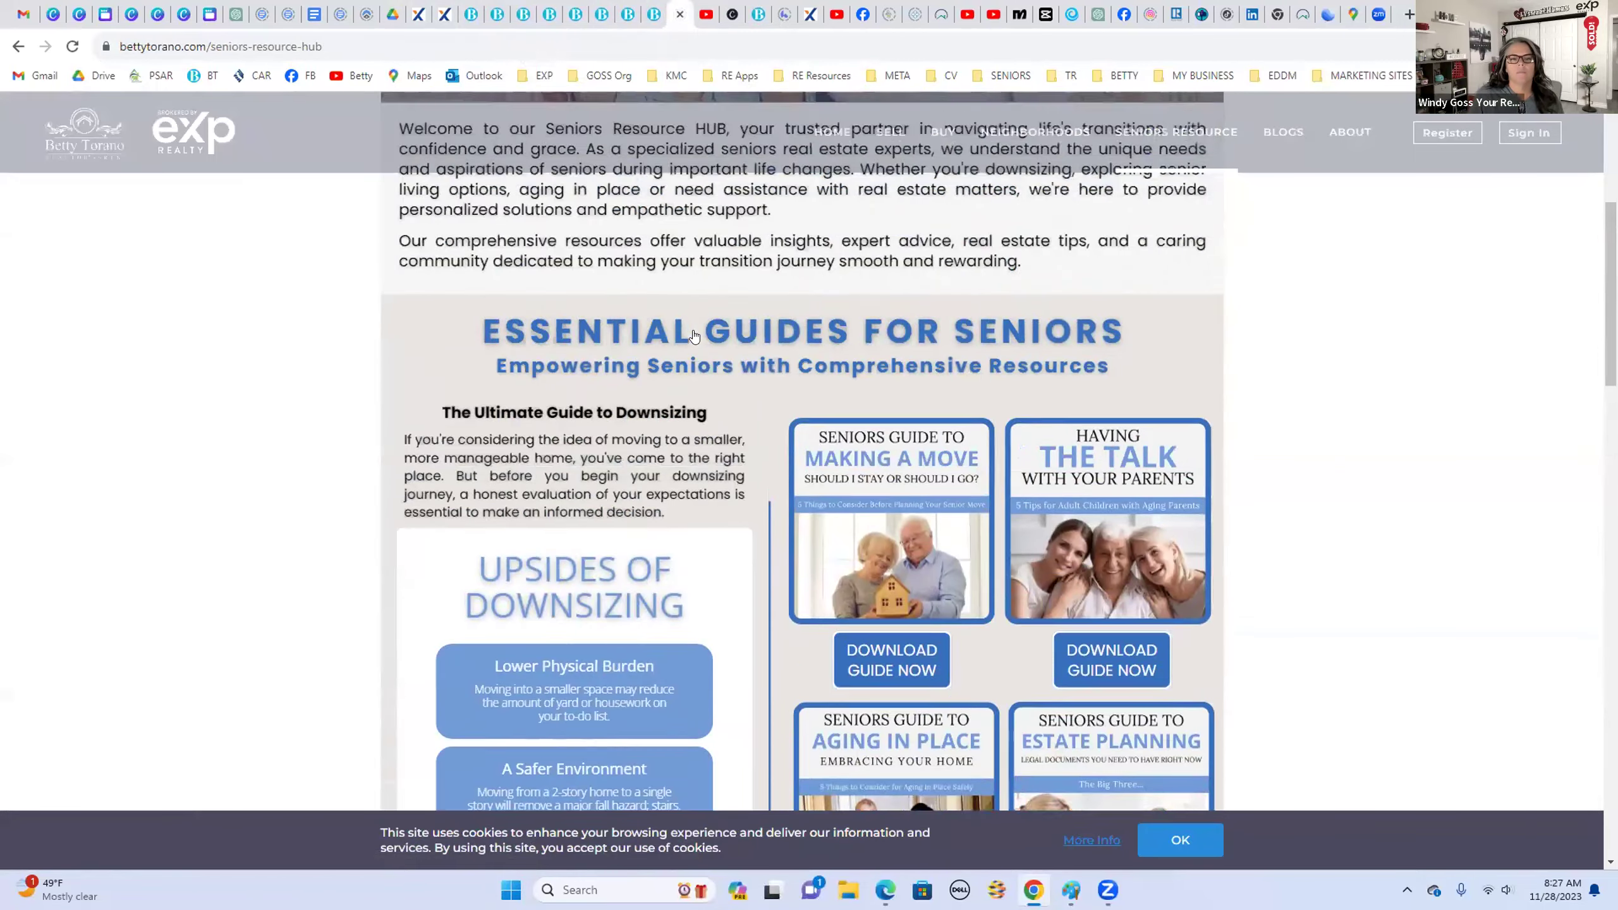
{"action": "scroll", "coordinate": [695, 335], "scroll_direction": "up", "scroll_amount": 5}
{"action": "left_click", "coordinate": [831, 130]}
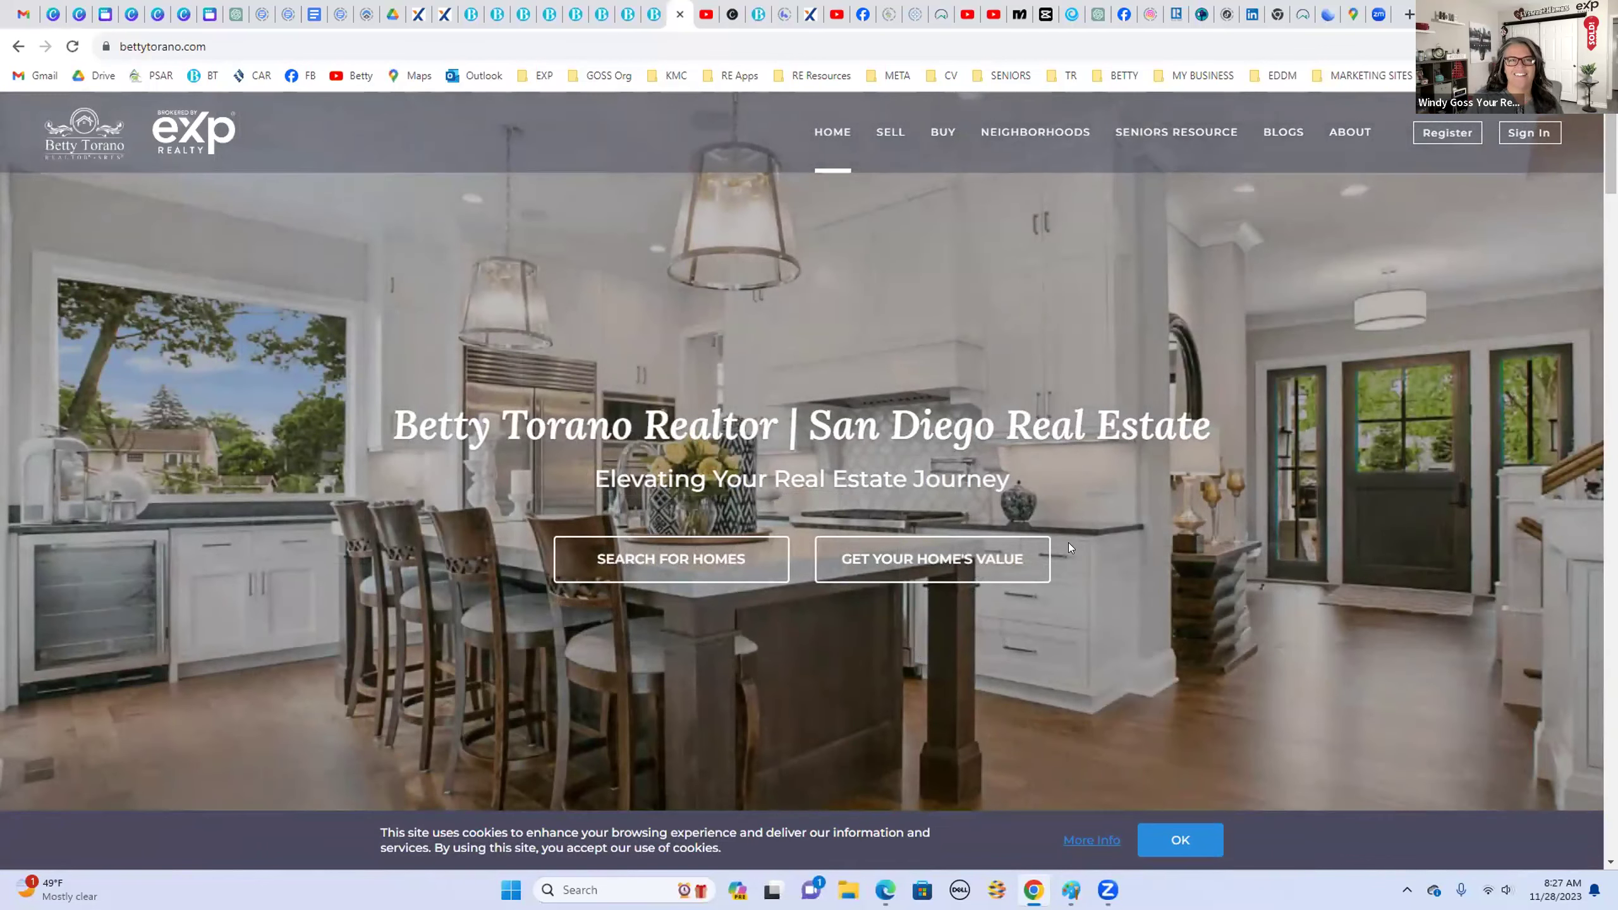
Step: Return to the Lofty editor and look through the site's page list, including the Hidden Navigation pages
{"action": "left_click", "coordinate": [444, 14]}
{"action": "scroll", "coordinate": [169, 536], "scroll_direction": "down", "scroll_amount": 10}
{"action": "scroll", "coordinate": [169, 539], "scroll_direction": "up", "scroll_amount": 10}
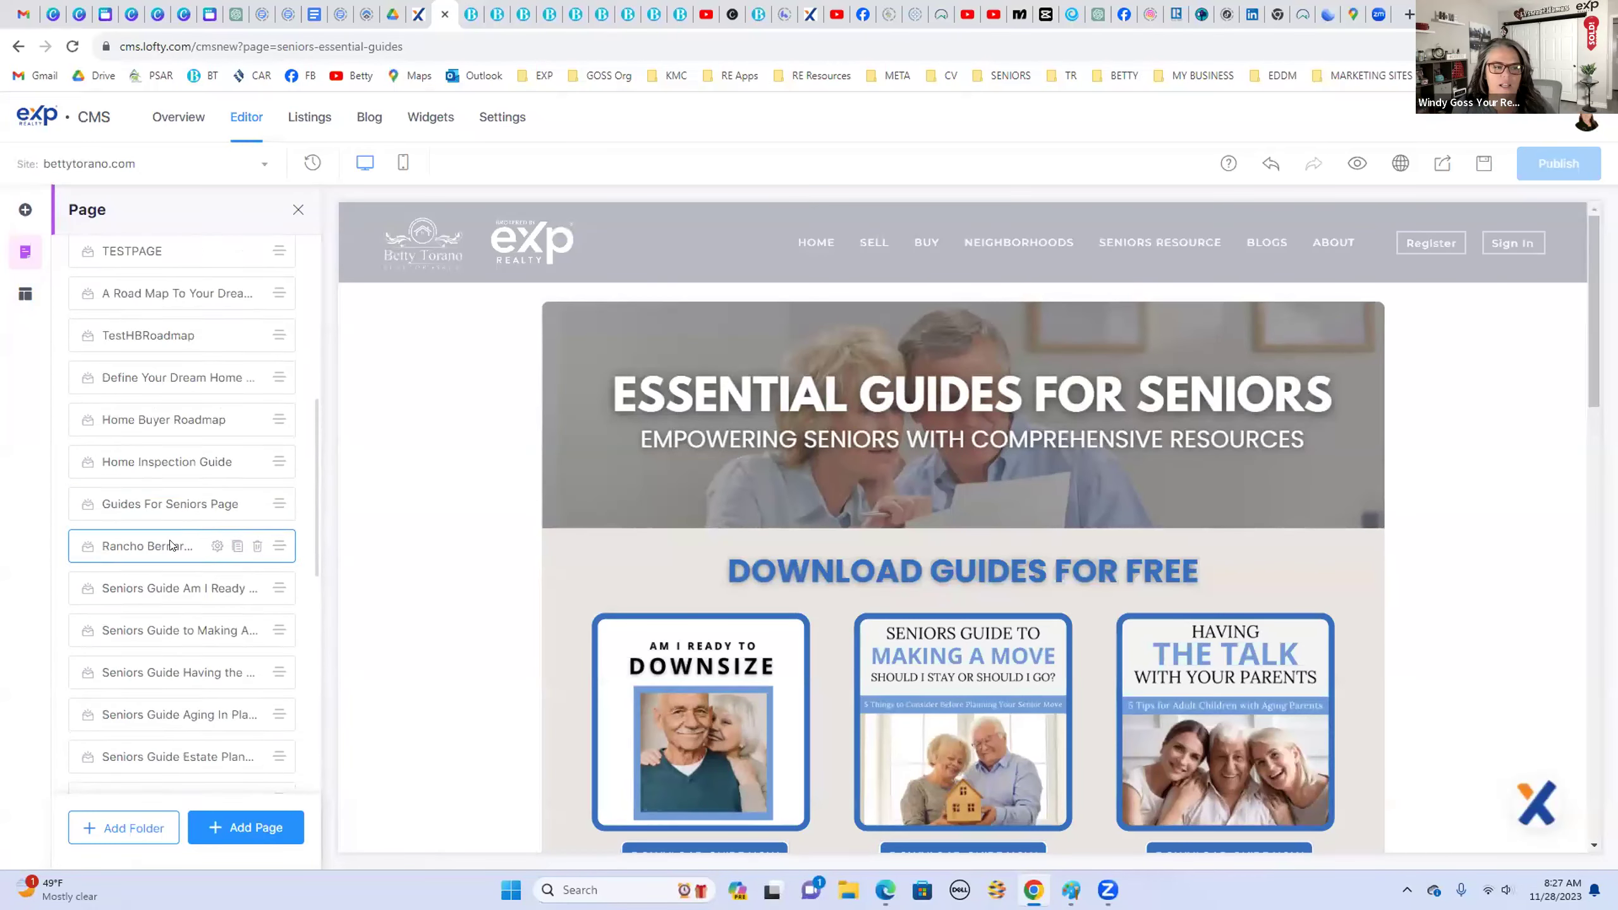
{"action": "scroll", "coordinate": [171, 538], "scroll_direction": "down", "scroll_amount": 1}
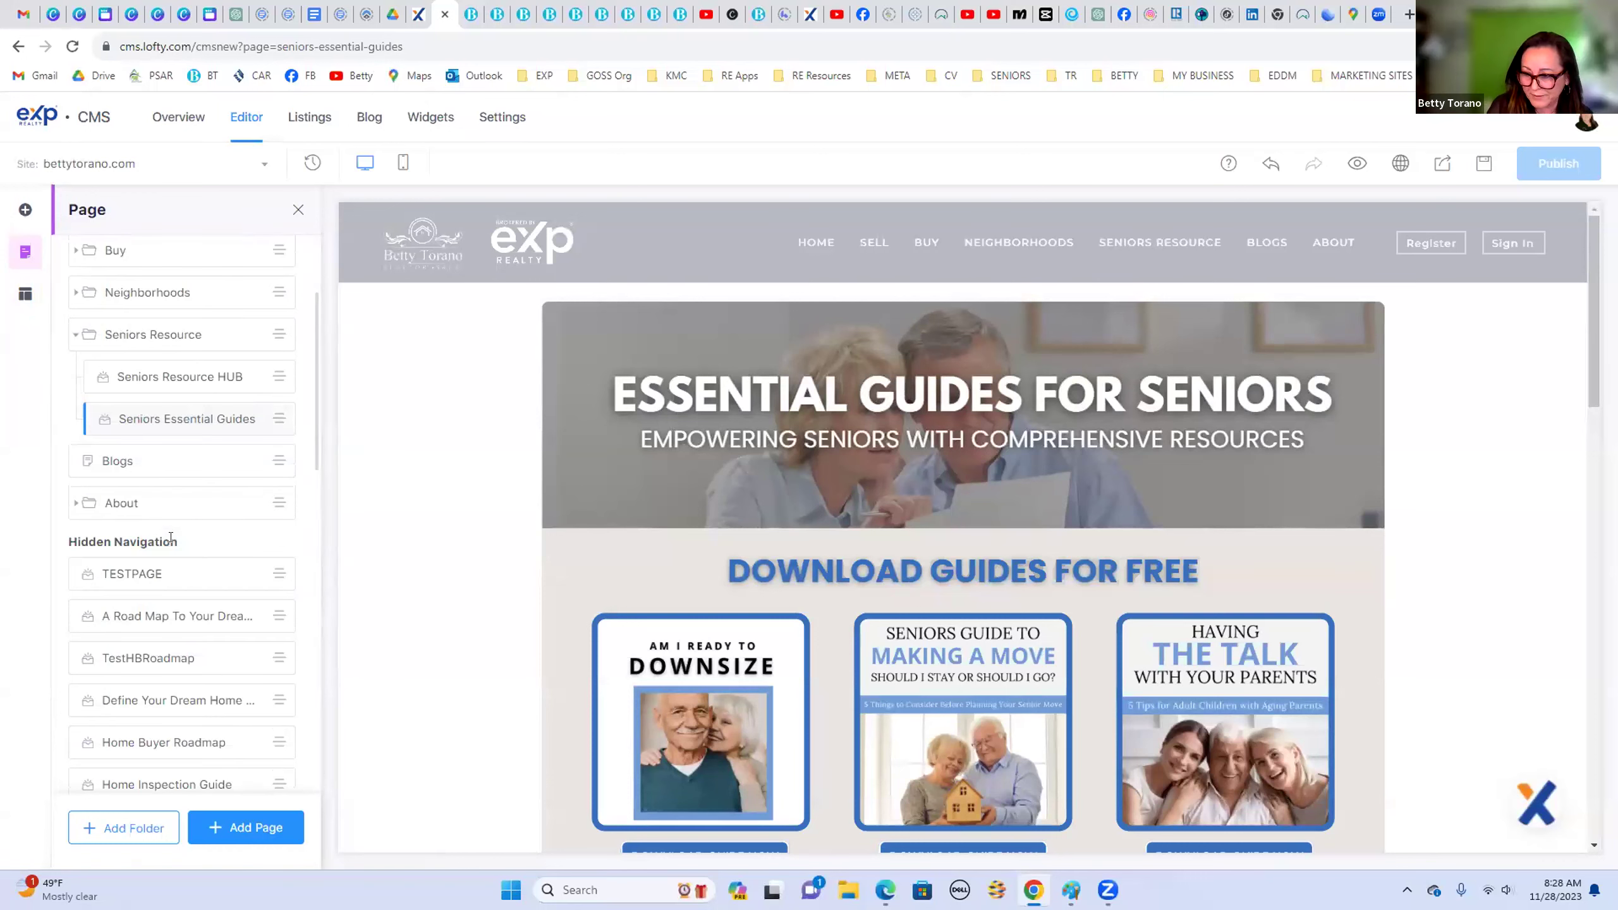
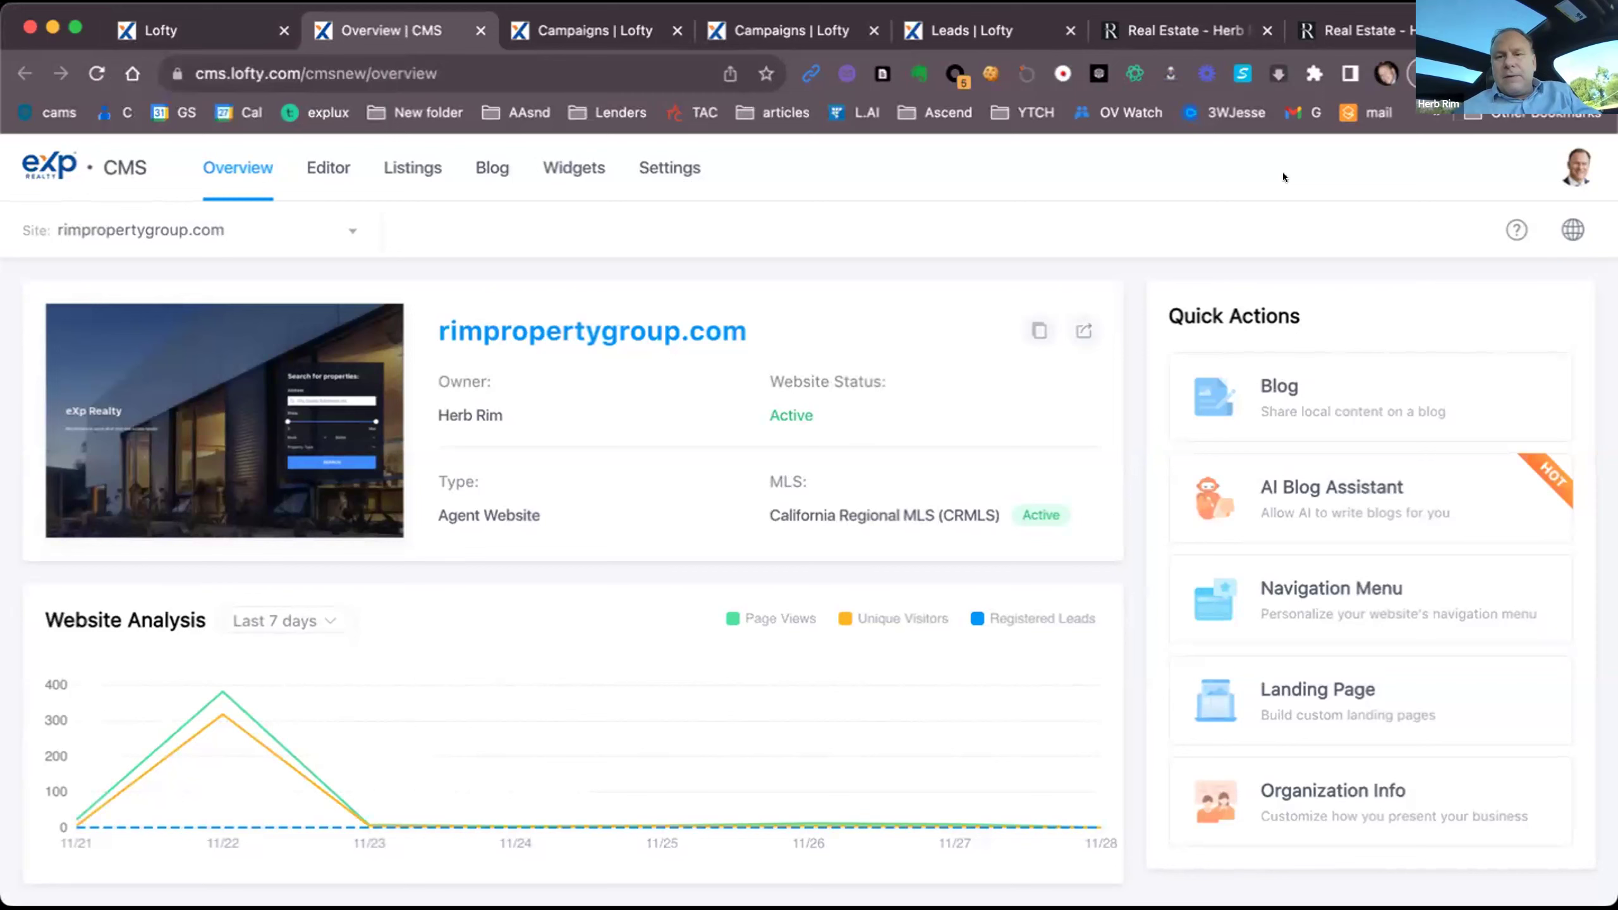
Step: Switch to the website's live home page and look over its header, property search and featured listings
{"action": "left_click", "coordinate": [1359, 27]}
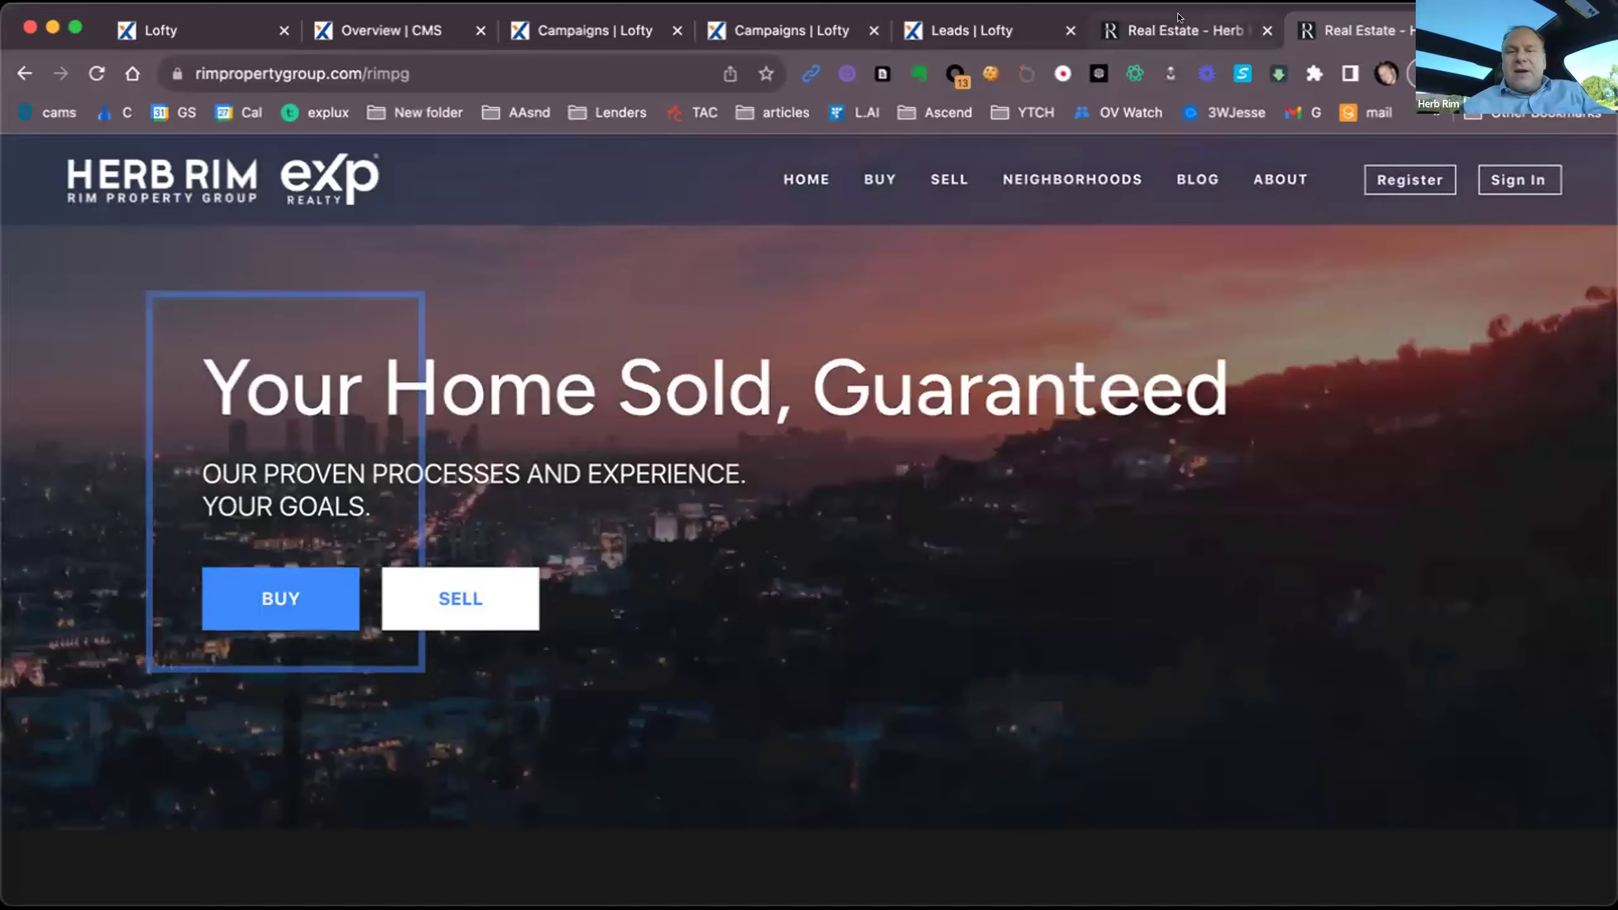
{"action": "left_click", "coordinate": [1179, 17]}
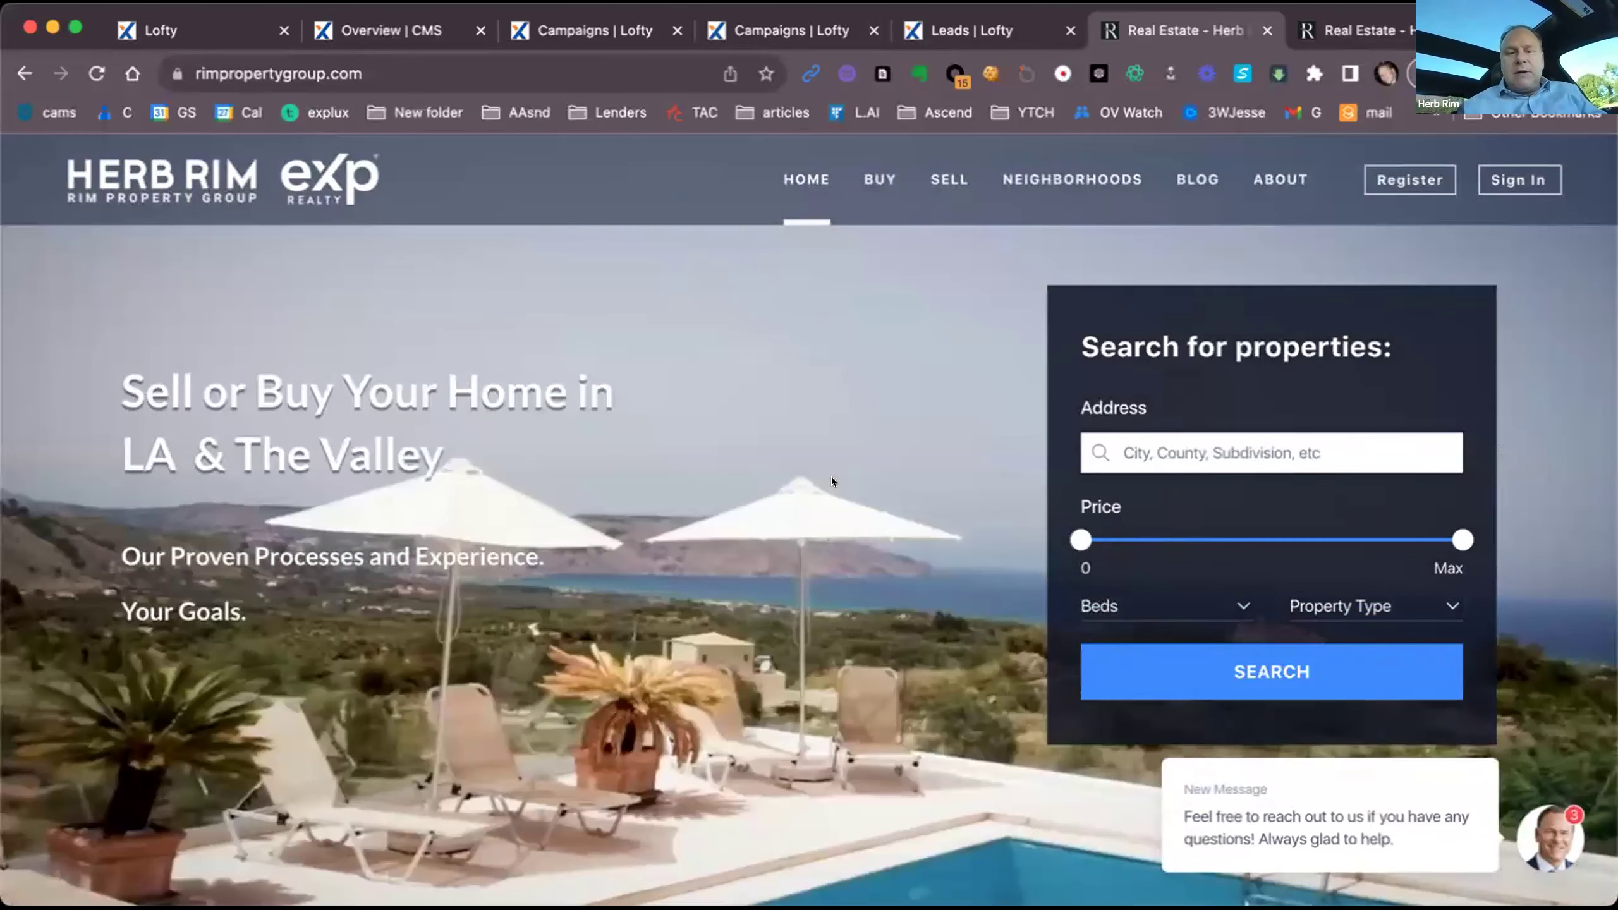
{"action": "scroll", "coordinate": [833, 481], "scroll_direction": "down", "scroll_amount": 10}
{"action": "scroll", "coordinate": [833, 482], "scroll_direction": "down", "scroll_amount": 5}
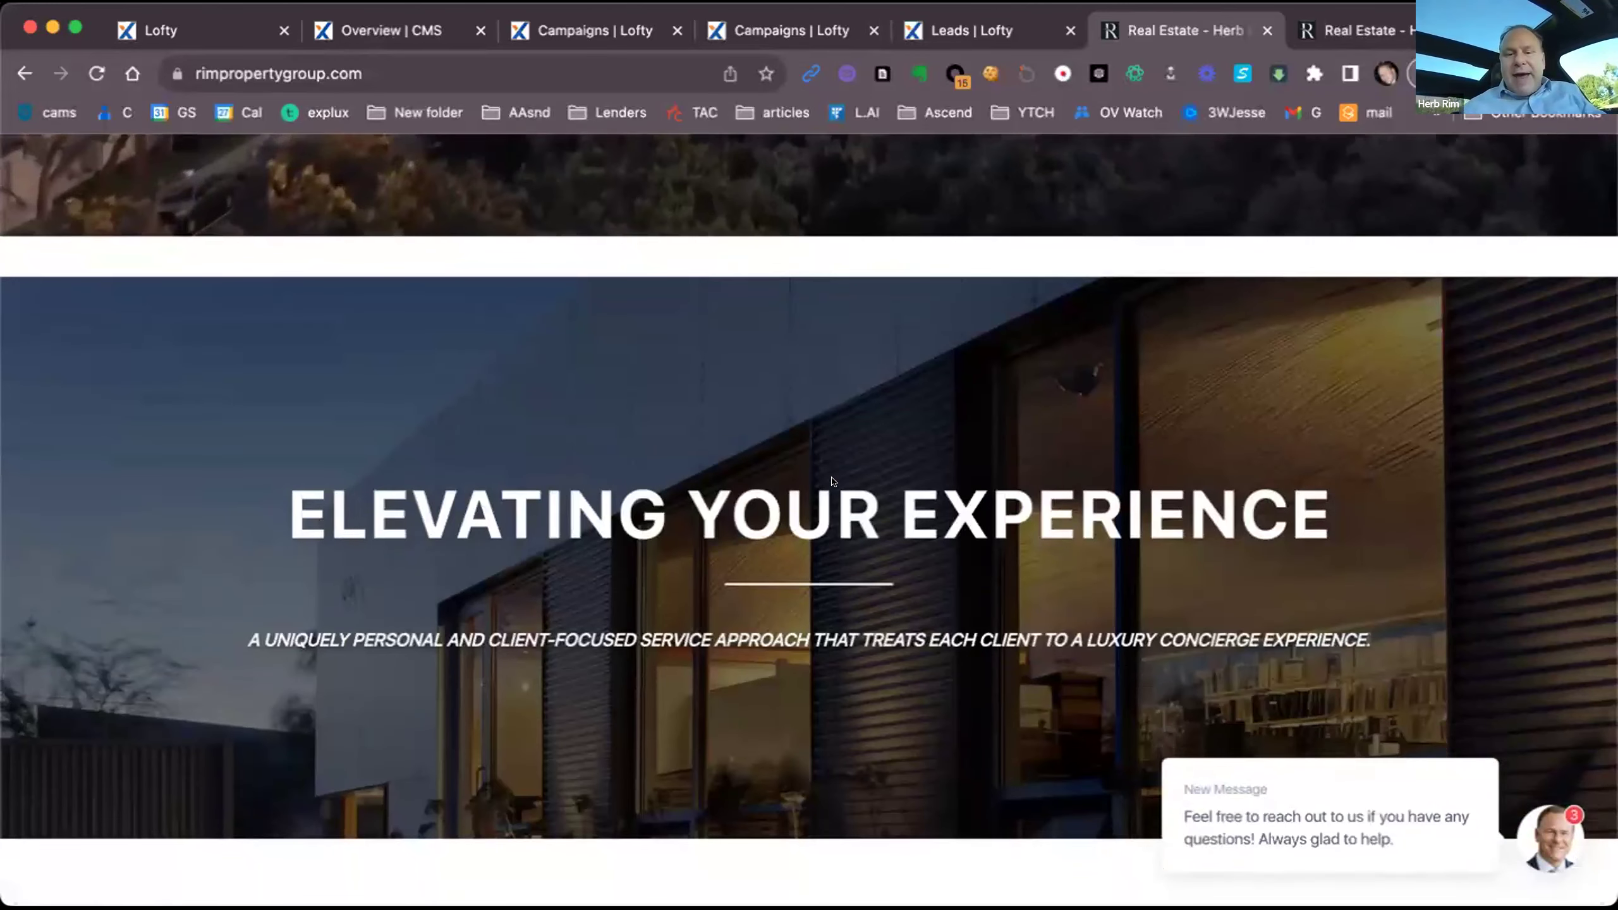
{"action": "scroll", "coordinate": [831, 477], "scroll_direction": "down", "scroll_amount": 5}
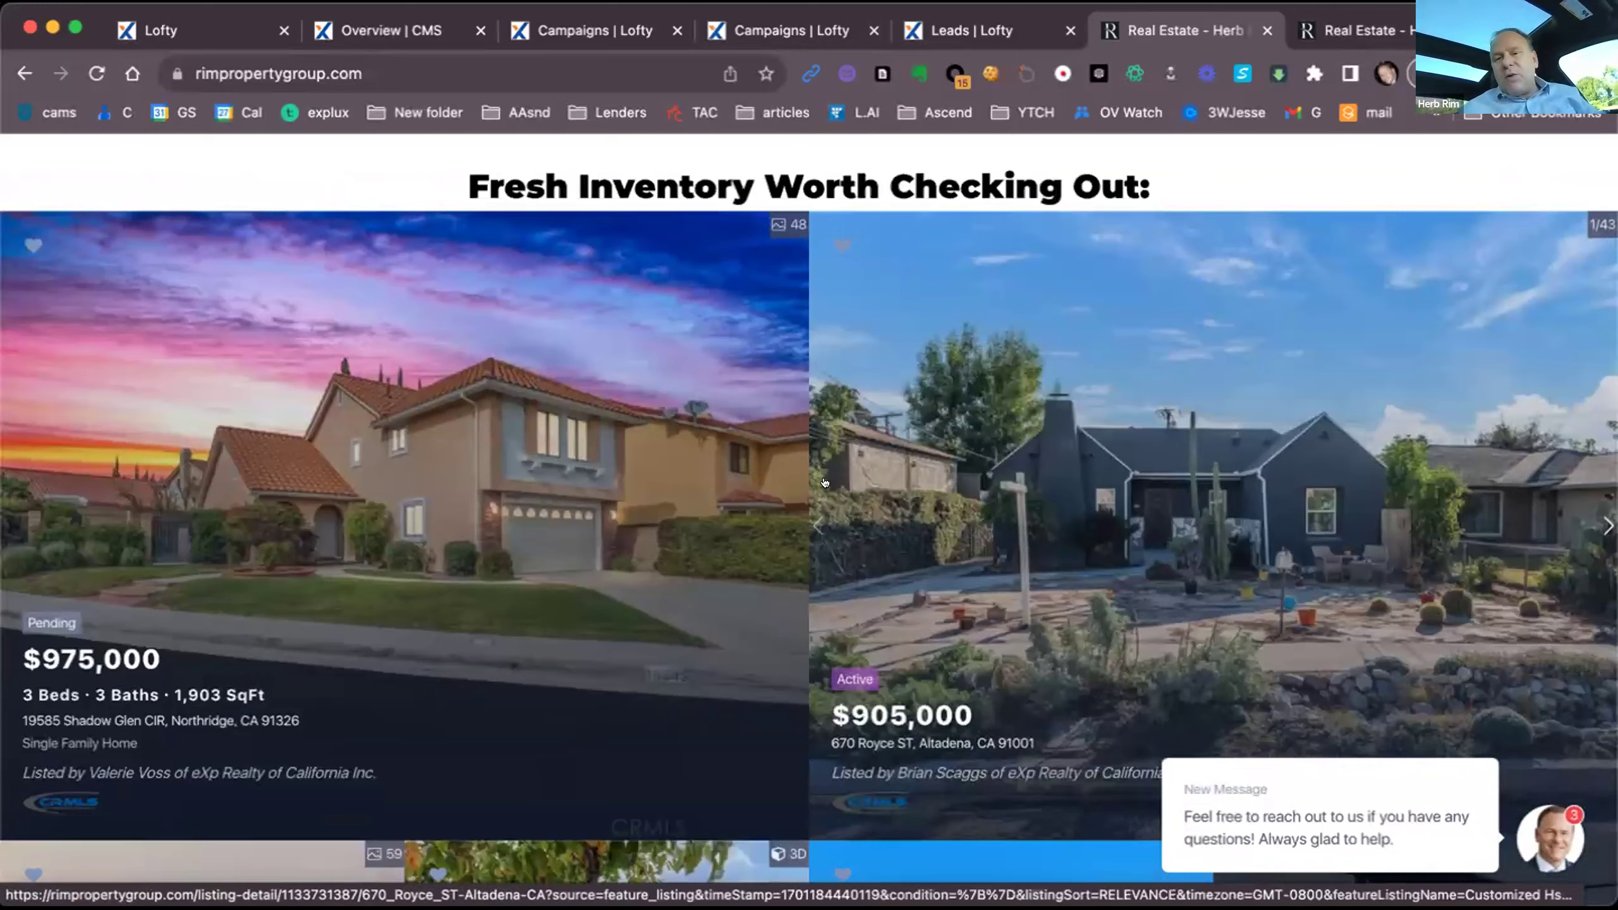
{"action": "scroll", "coordinate": [824, 483], "scroll_direction": "down", "scroll_amount": 3}
{"action": "scroll", "coordinate": [824, 482], "scroll_direction": "down", "scroll_amount": 1}
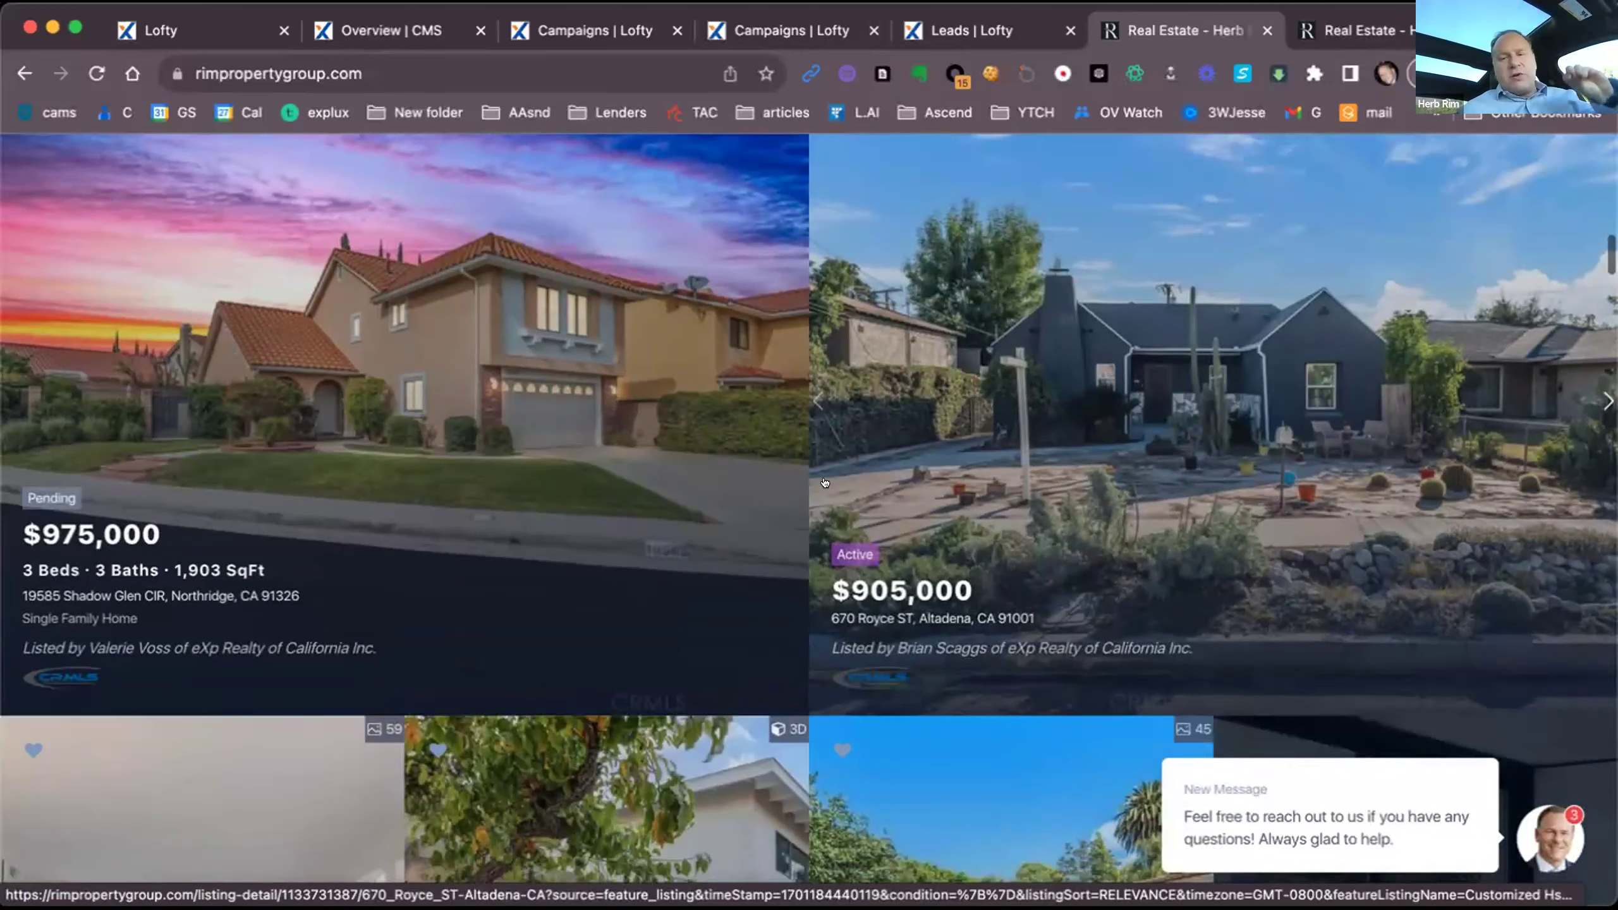
{"action": "scroll", "coordinate": [825, 482], "scroll_direction": "down", "scroll_amount": 1}
{"action": "scroll", "coordinate": [825, 482], "scroll_direction": "down", "scroll_amount": 4}
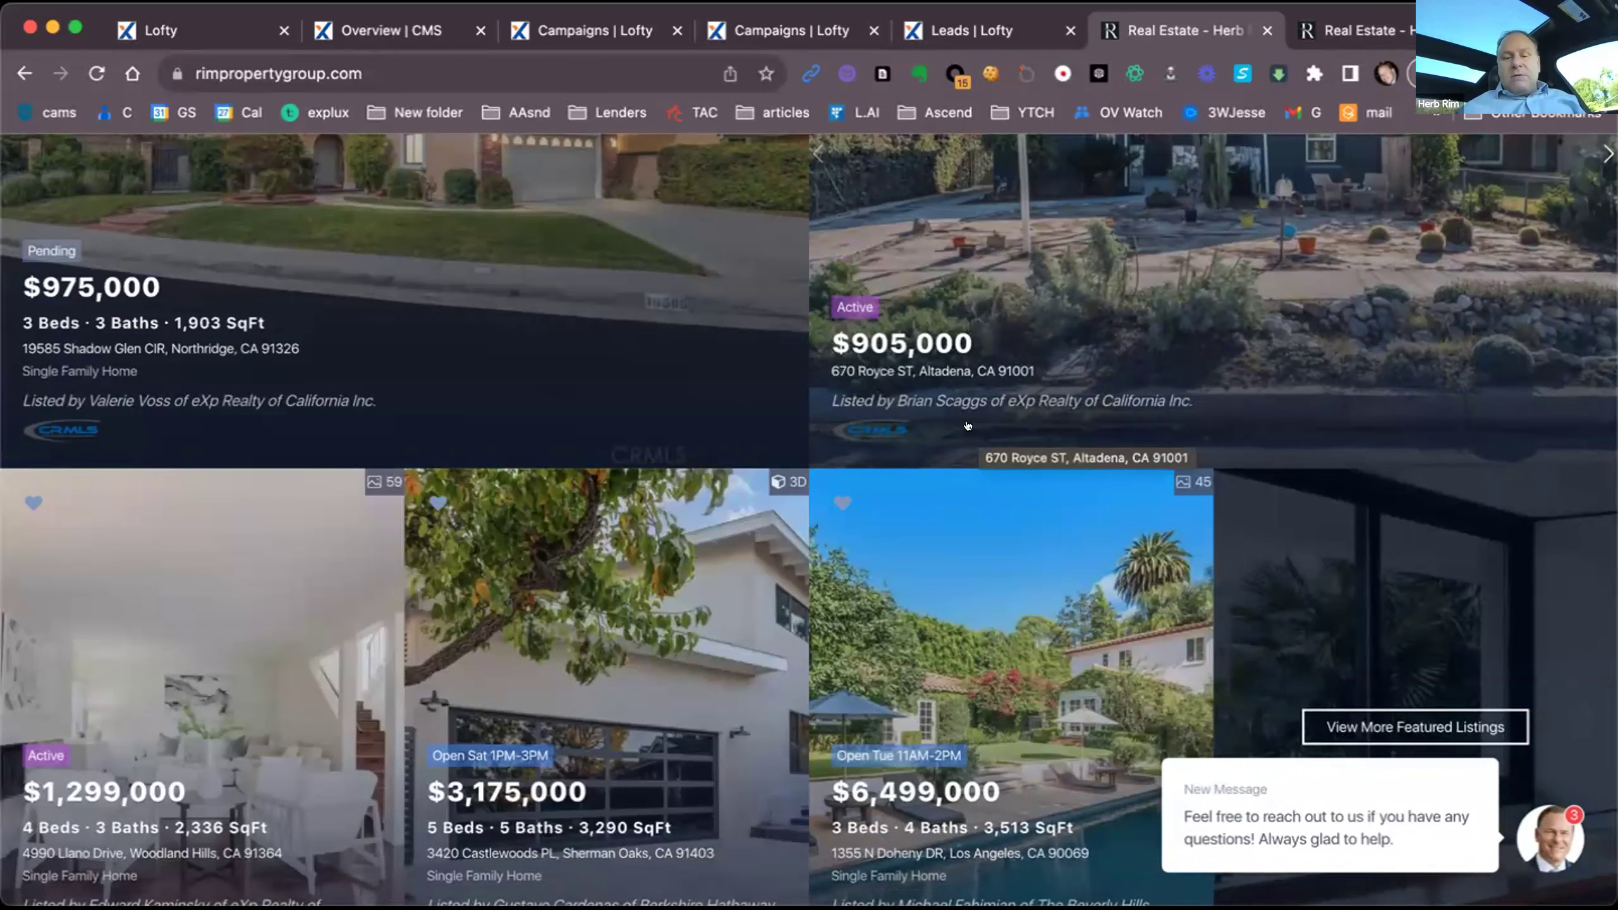
Step: Review the rest of the home page, from the area searches and selling video through home valuation and sold listings to the reviews
{"action": "scroll", "coordinate": [973, 424], "scroll_direction": "down", "scroll_amount": 10}
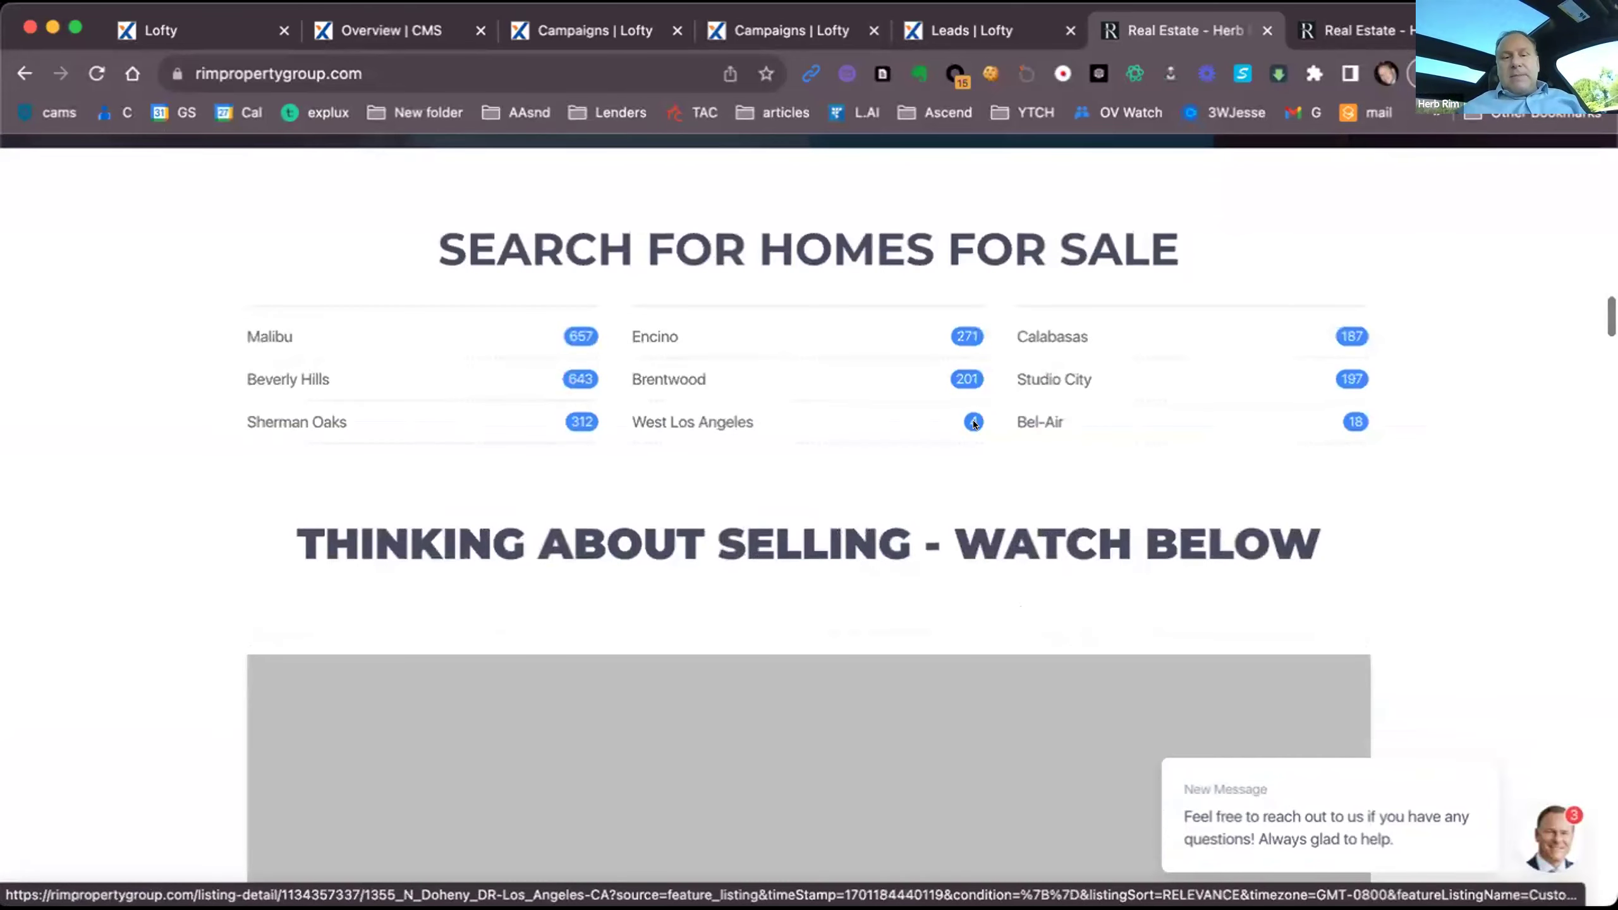
{"action": "scroll", "coordinate": [974, 423], "scroll_direction": "down", "scroll_amount": 8}
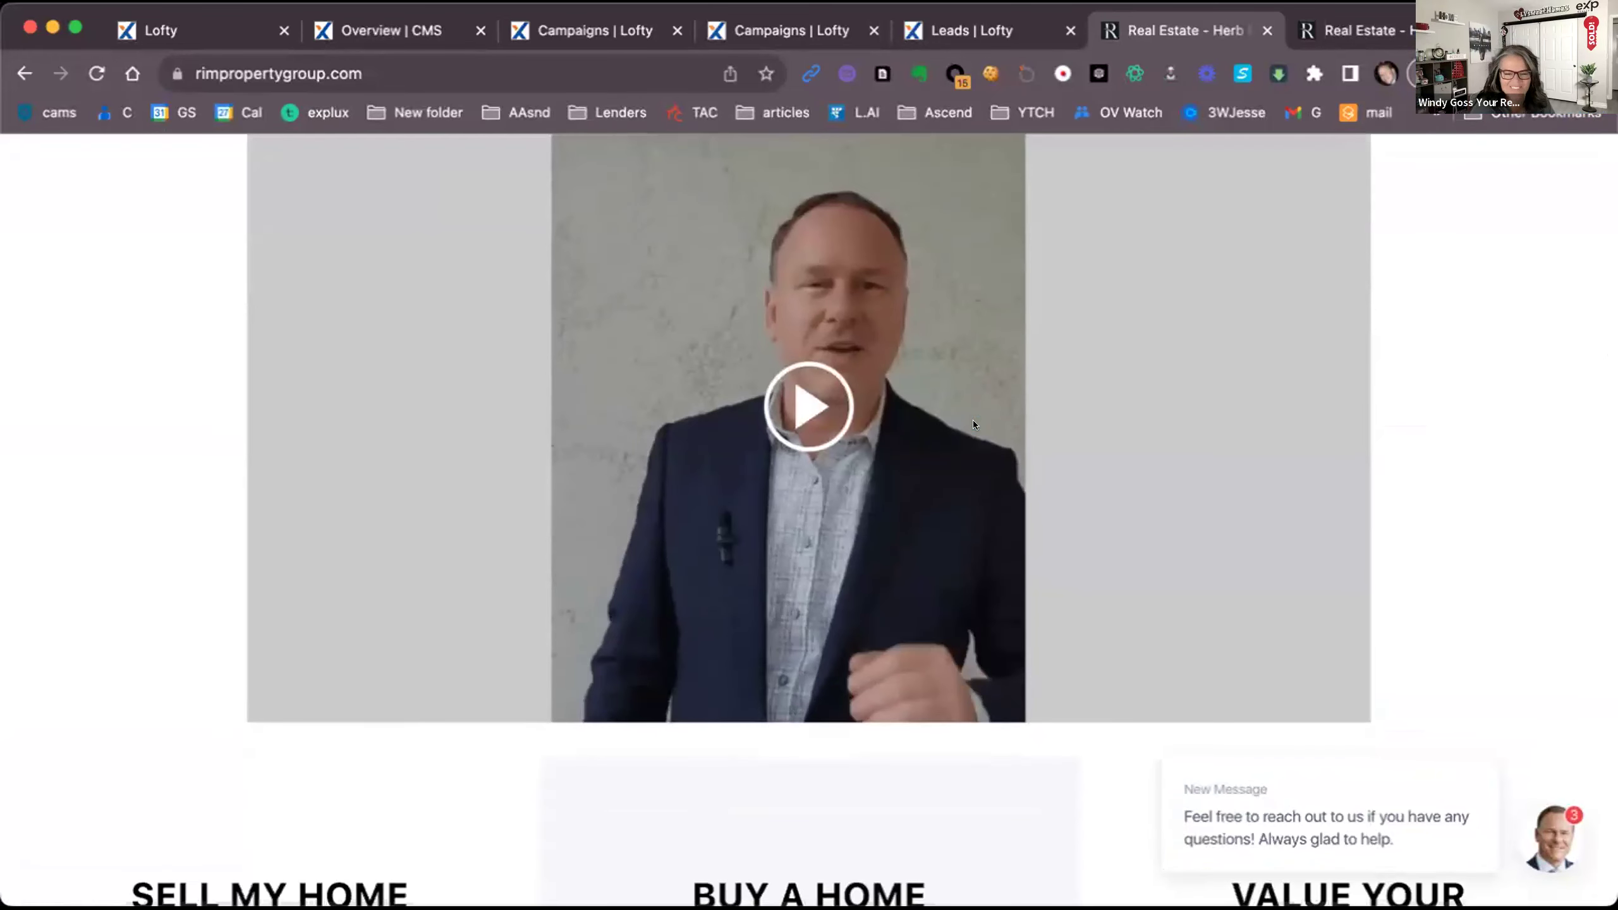
{"action": "scroll", "coordinate": [973, 423], "scroll_direction": "down", "scroll_amount": 10}
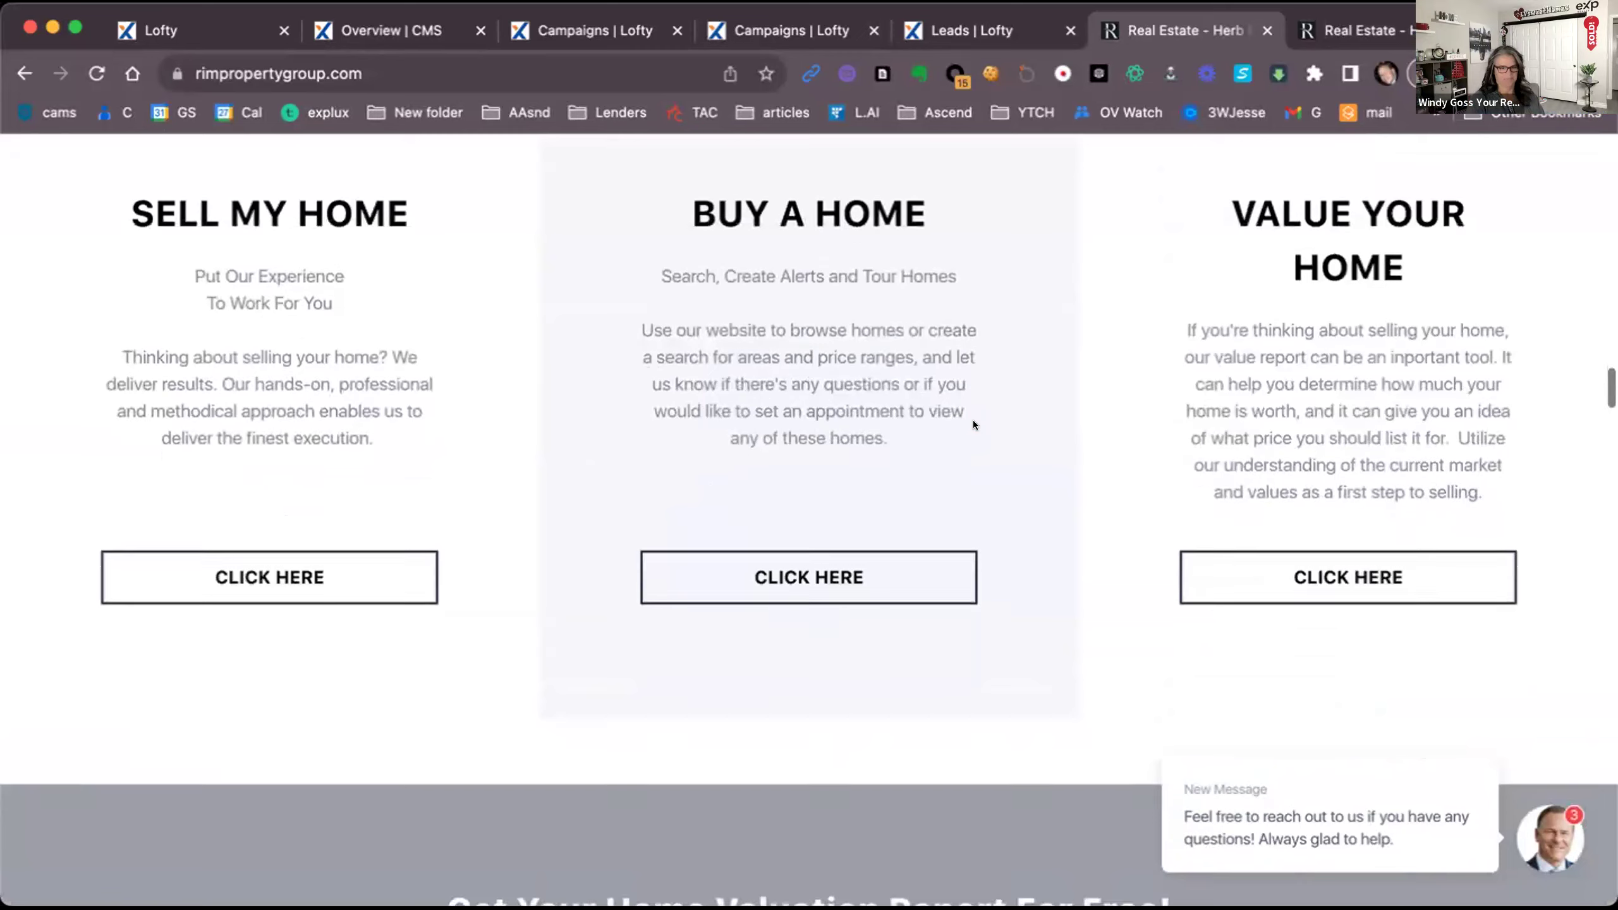
{"action": "scroll", "coordinate": [974, 423], "scroll_direction": "down", "scroll_amount": 10}
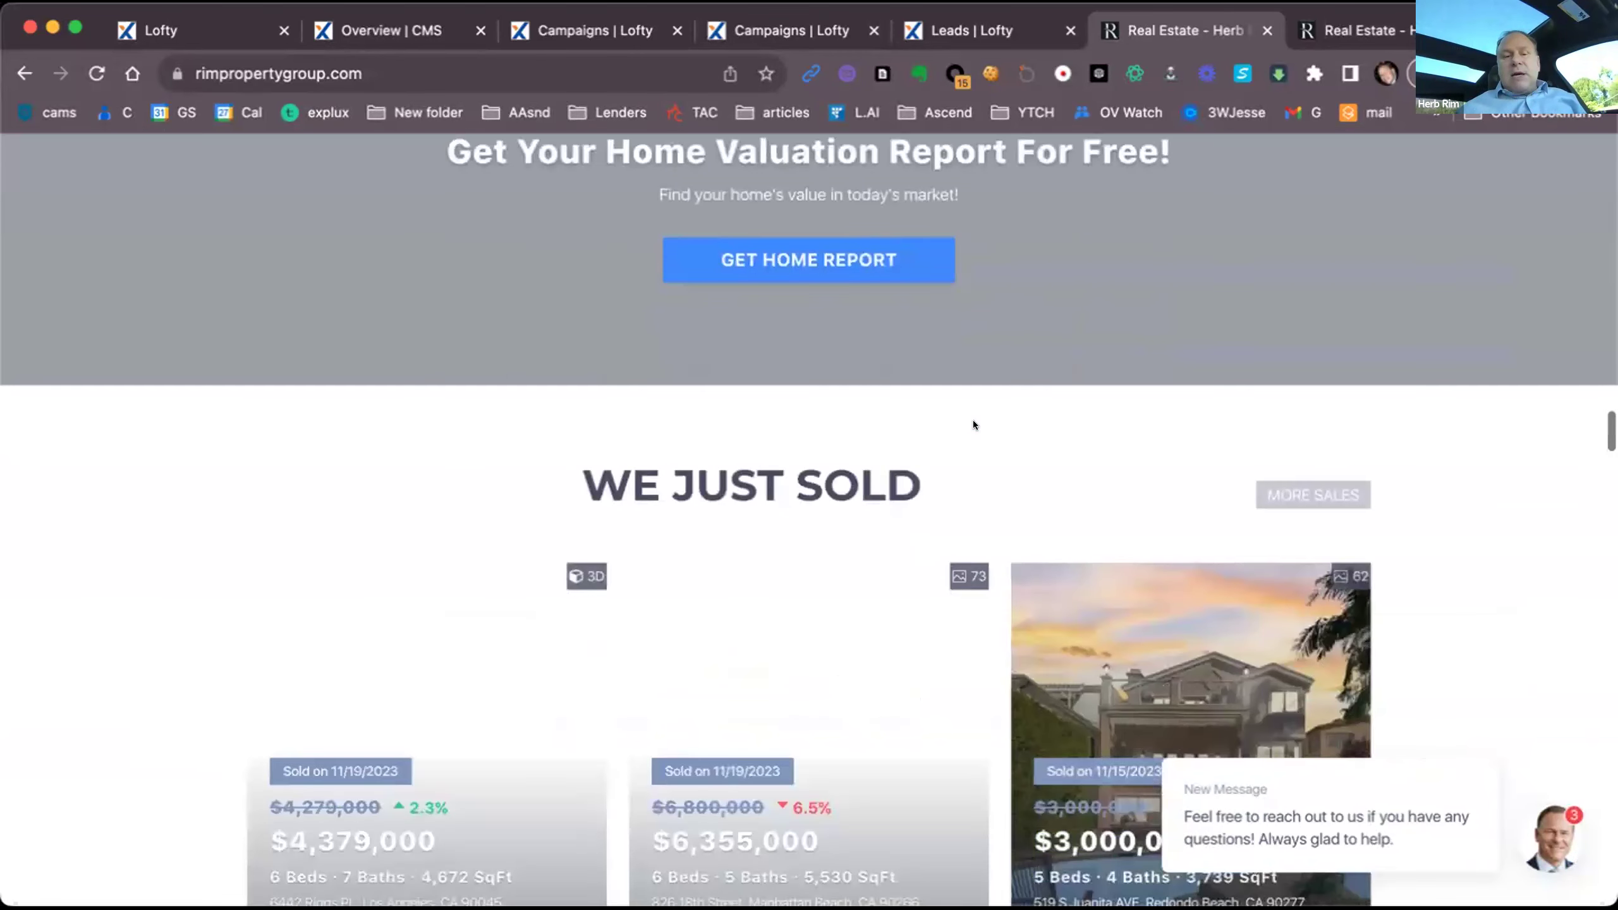
{"action": "scroll", "coordinate": [974, 423], "scroll_direction": "down", "scroll_amount": 5}
{"action": "scroll", "coordinate": [974, 424], "scroll_direction": "down", "scroll_amount": 2}
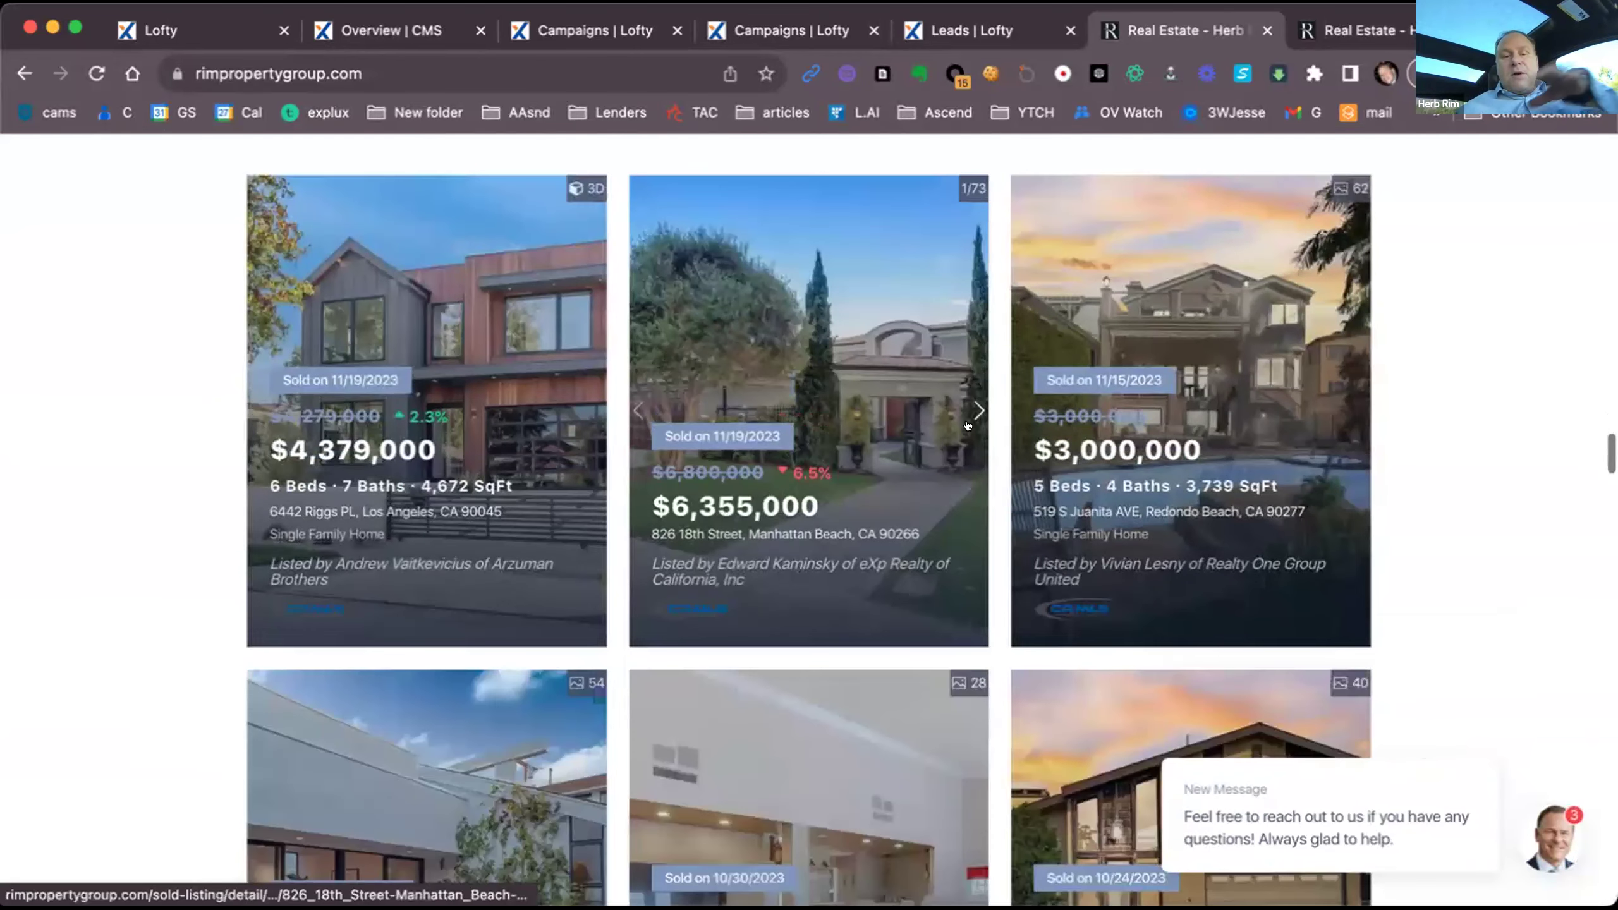
{"action": "scroll", "coordinate": [968, 426], "scroll_direction": "down", "scroll_amount": 1}
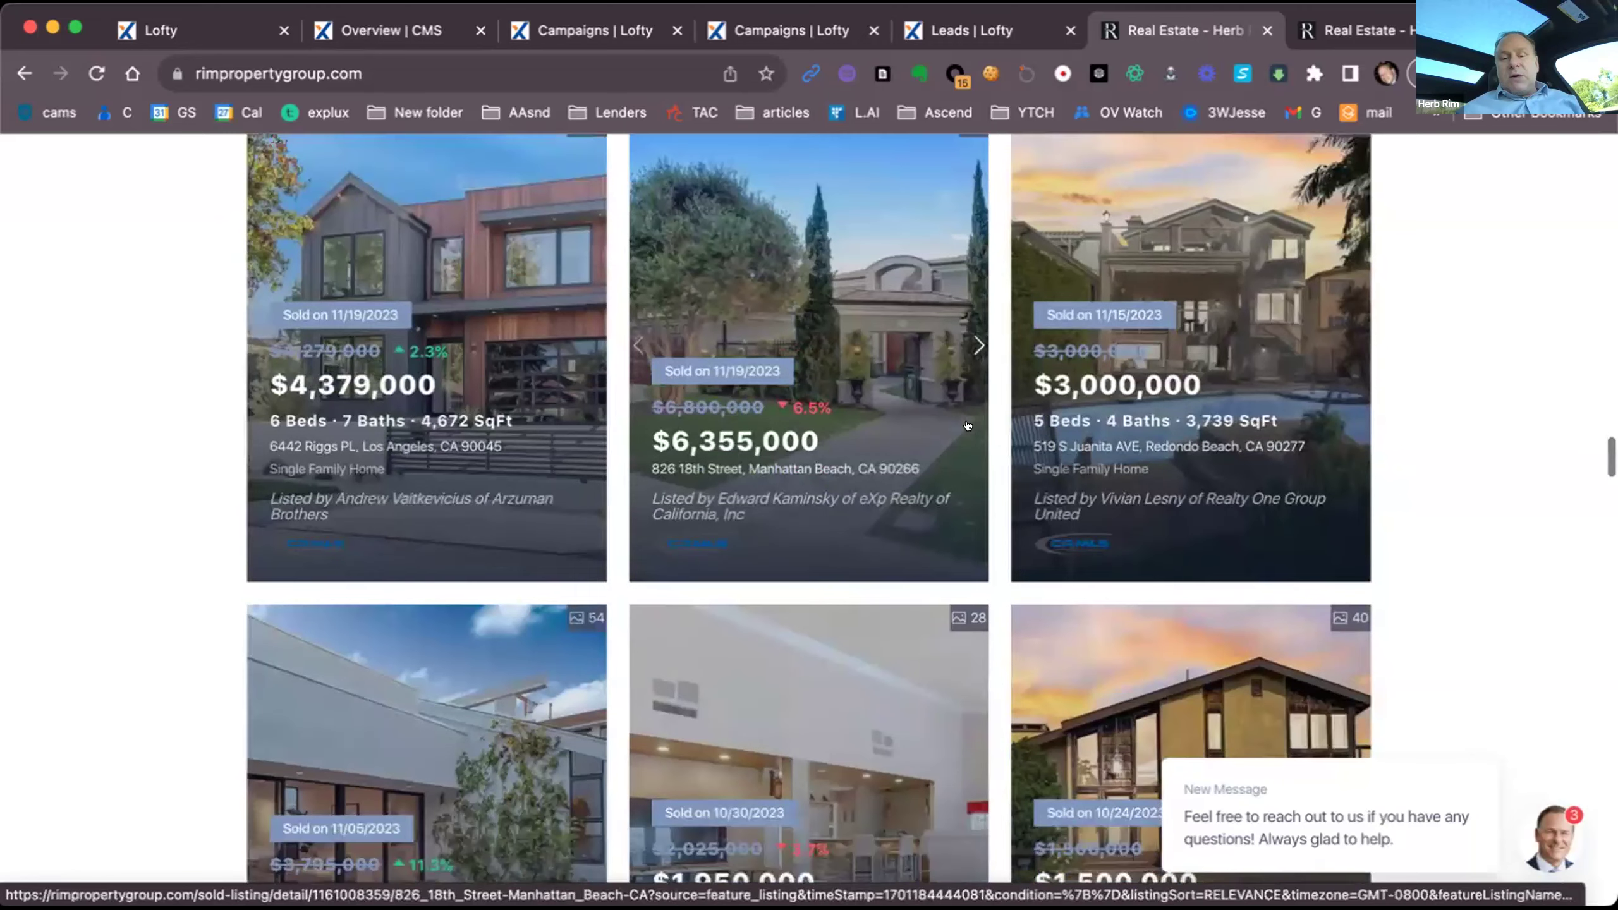
{"action": "scroll", "coordinate": [967, 426], "scroll_direction": "down", "scroll_amount": 15}
{"action": "scroll", "coordinate": [968, 426], "scroll_direction": "down", "scroll_amount": 15}
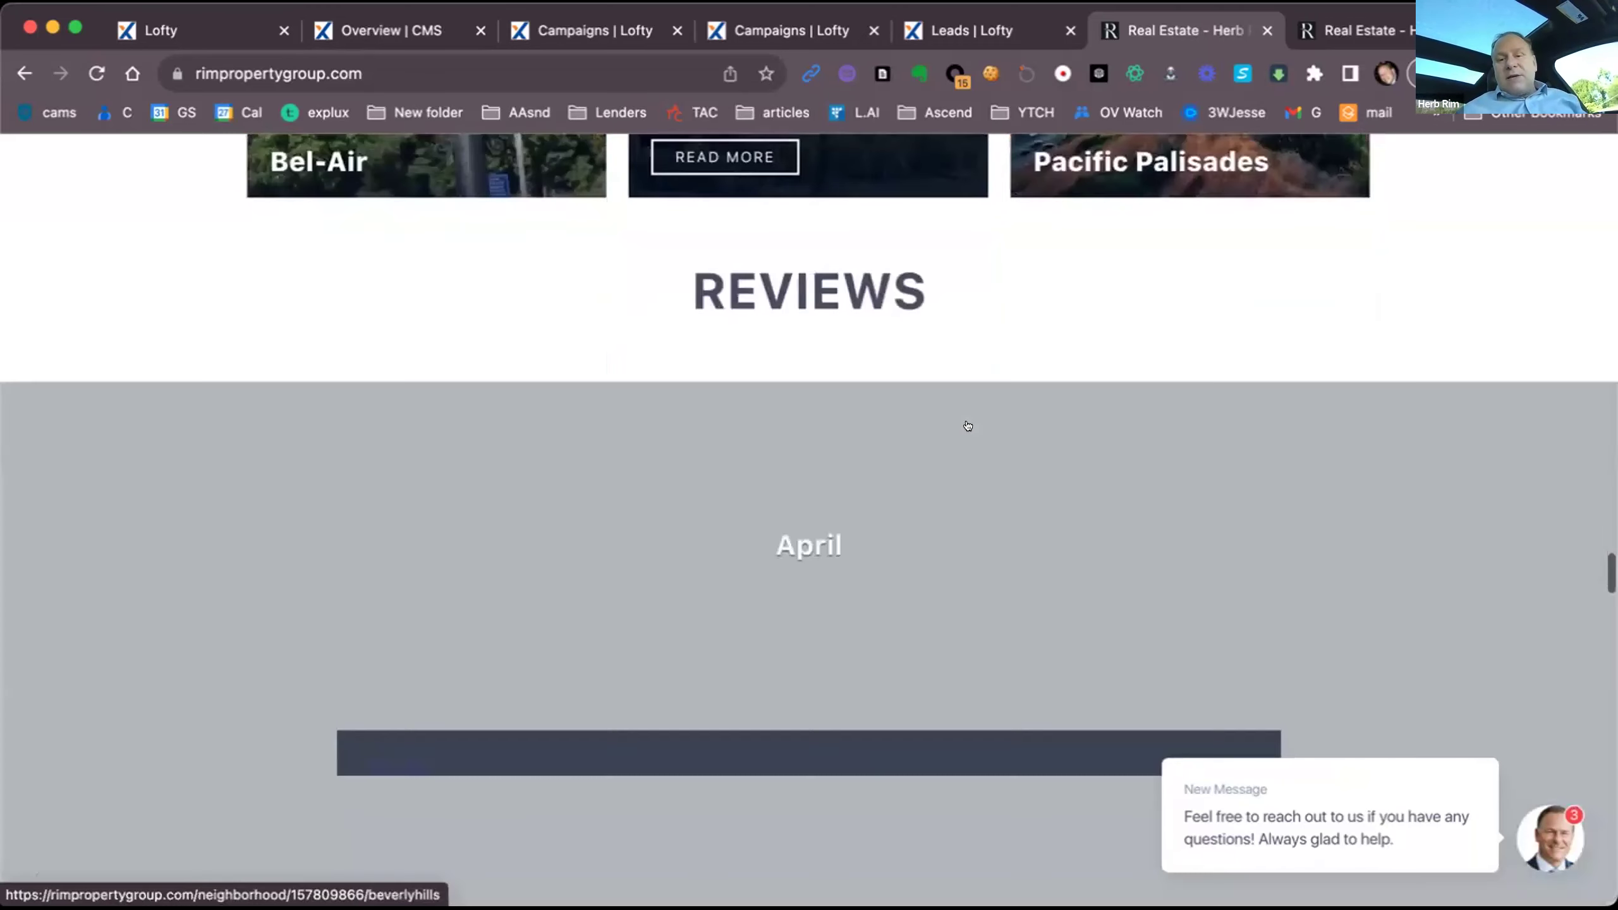
{"action": "scroll", "coordinate": [968, 426], "scroll_direction": "down", "scroll_amount": 1}
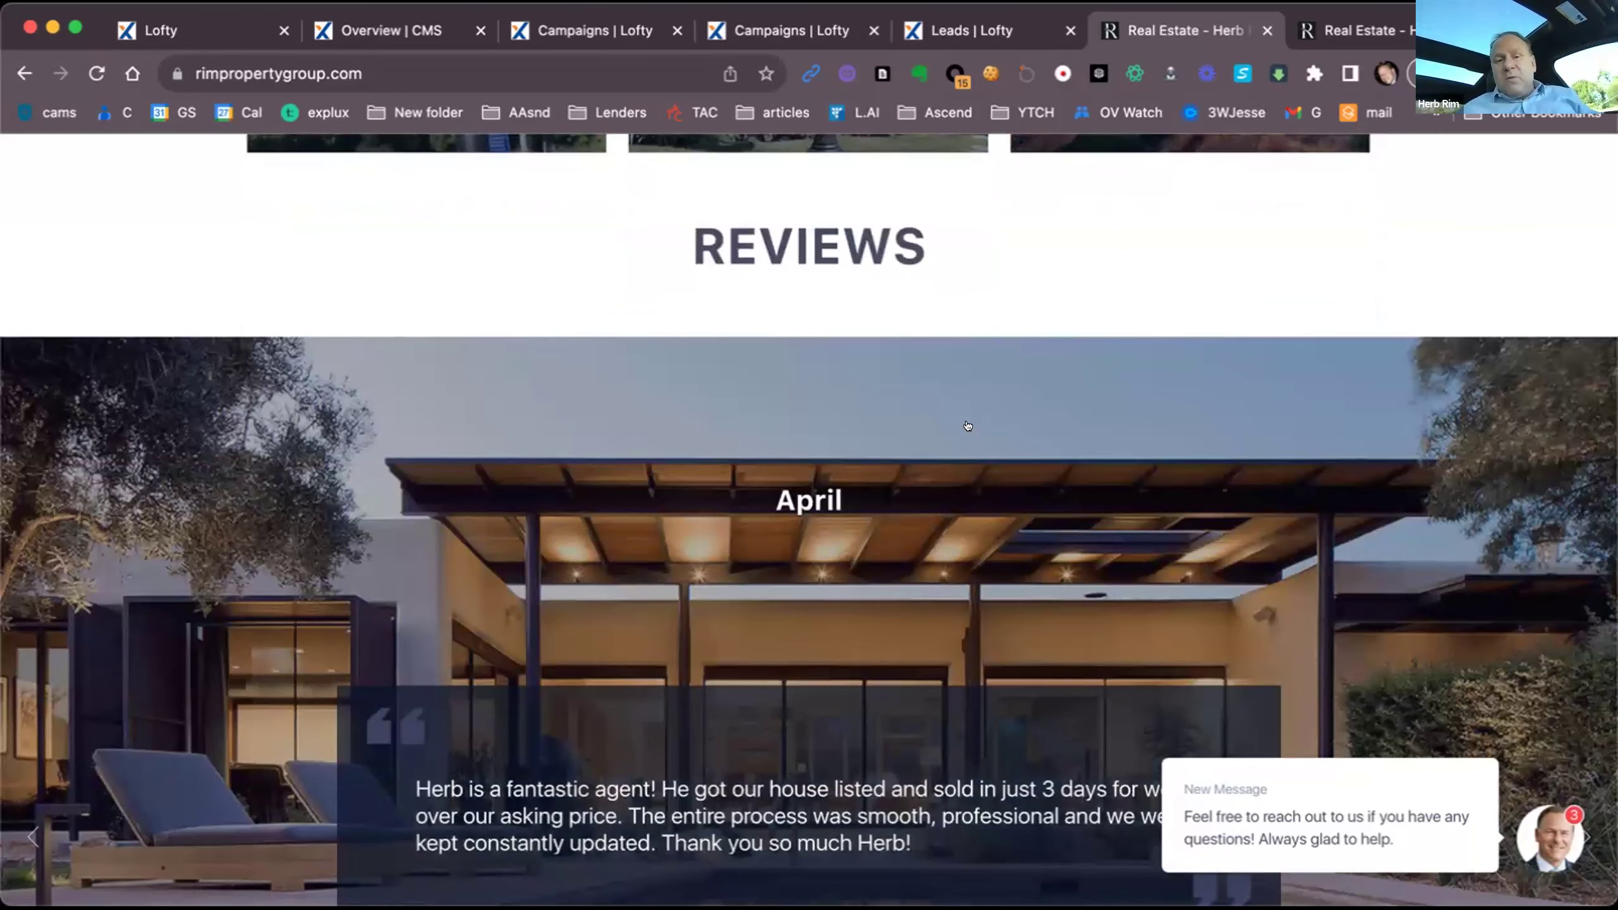
Step: Go to the Lofty leads list, select all leads on the page and look through the available bulk actions
{"action": "left_click", "coordinate": [944, 27]}
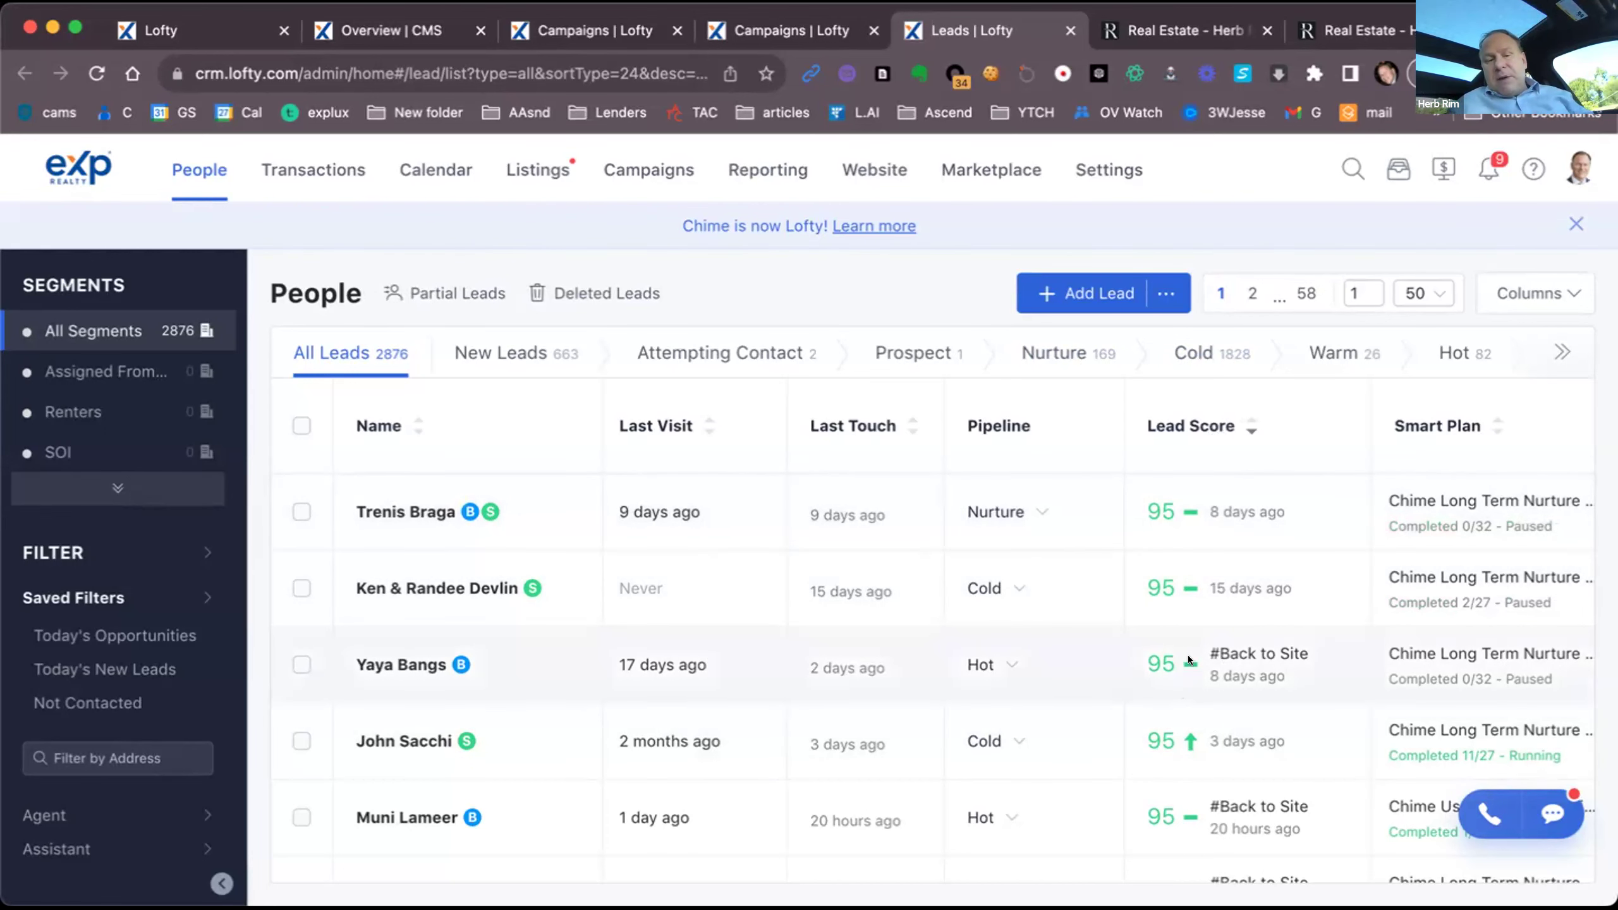
{"action": "left_click", "coordinate": [300, 421]}
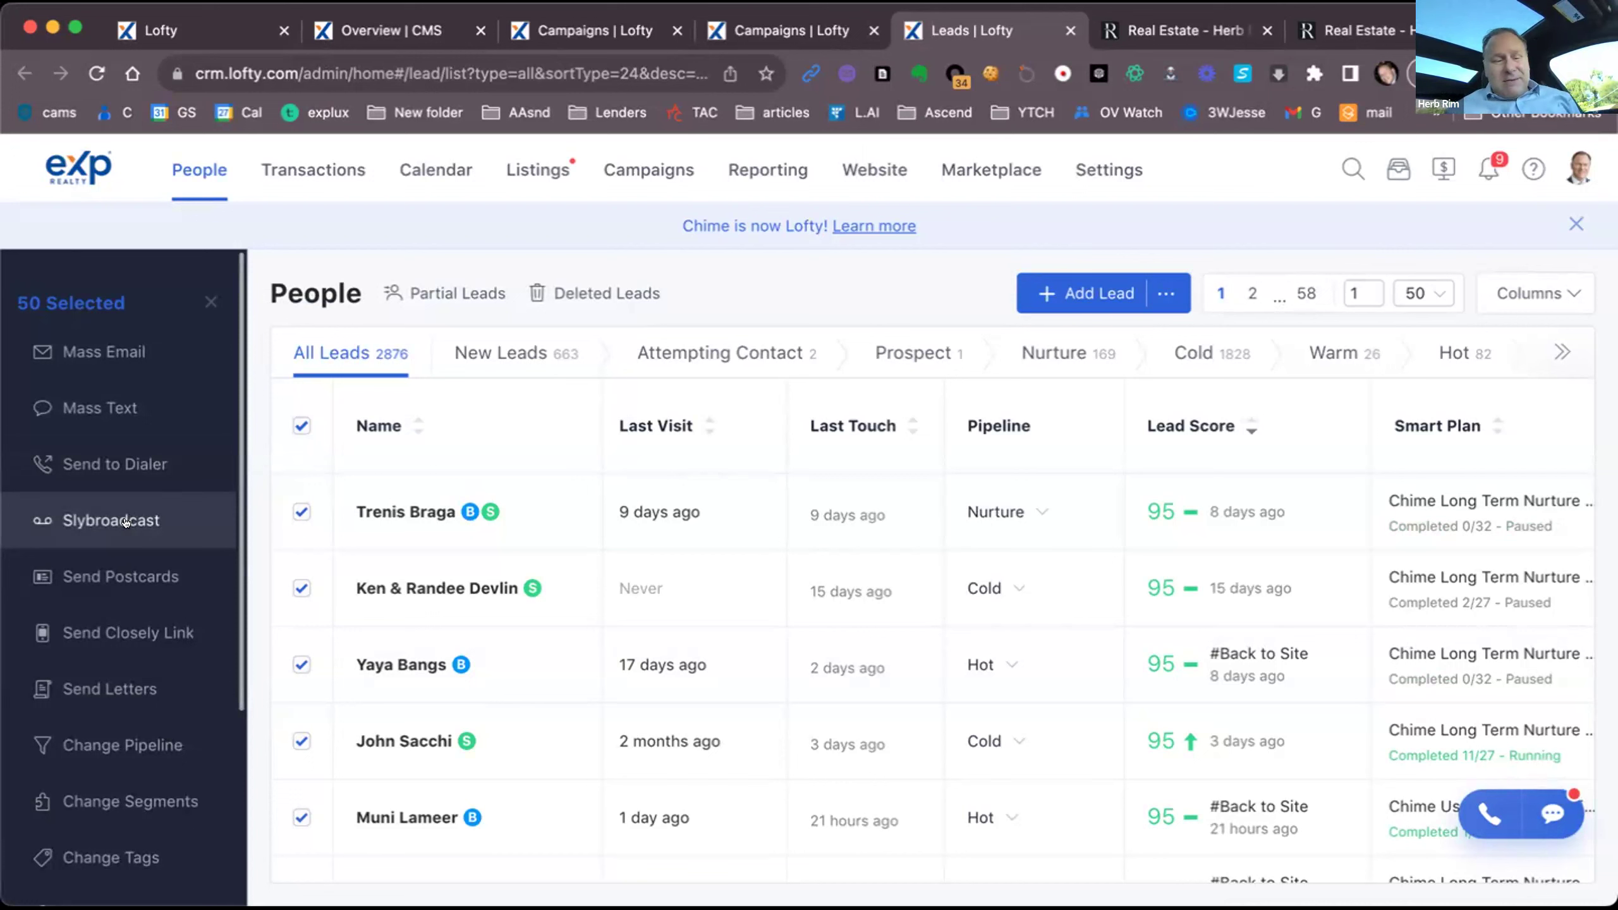
{"action": "mouse_move", "coordinate": [137, 577]}
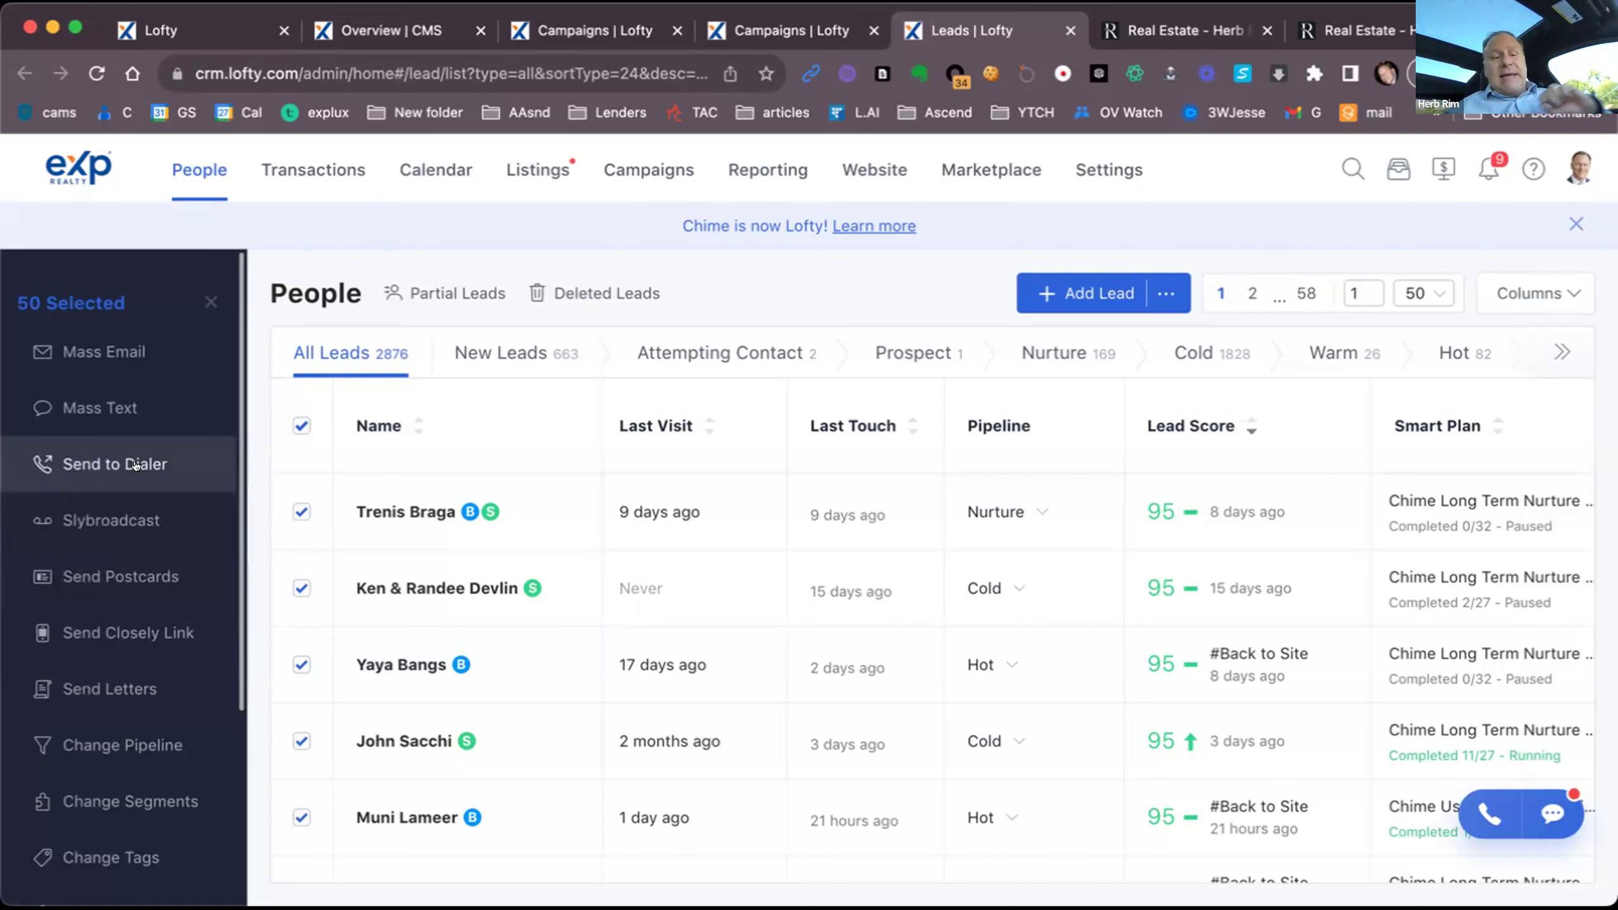
{"action": "mouse_move", "coordinate": [141, 408]}
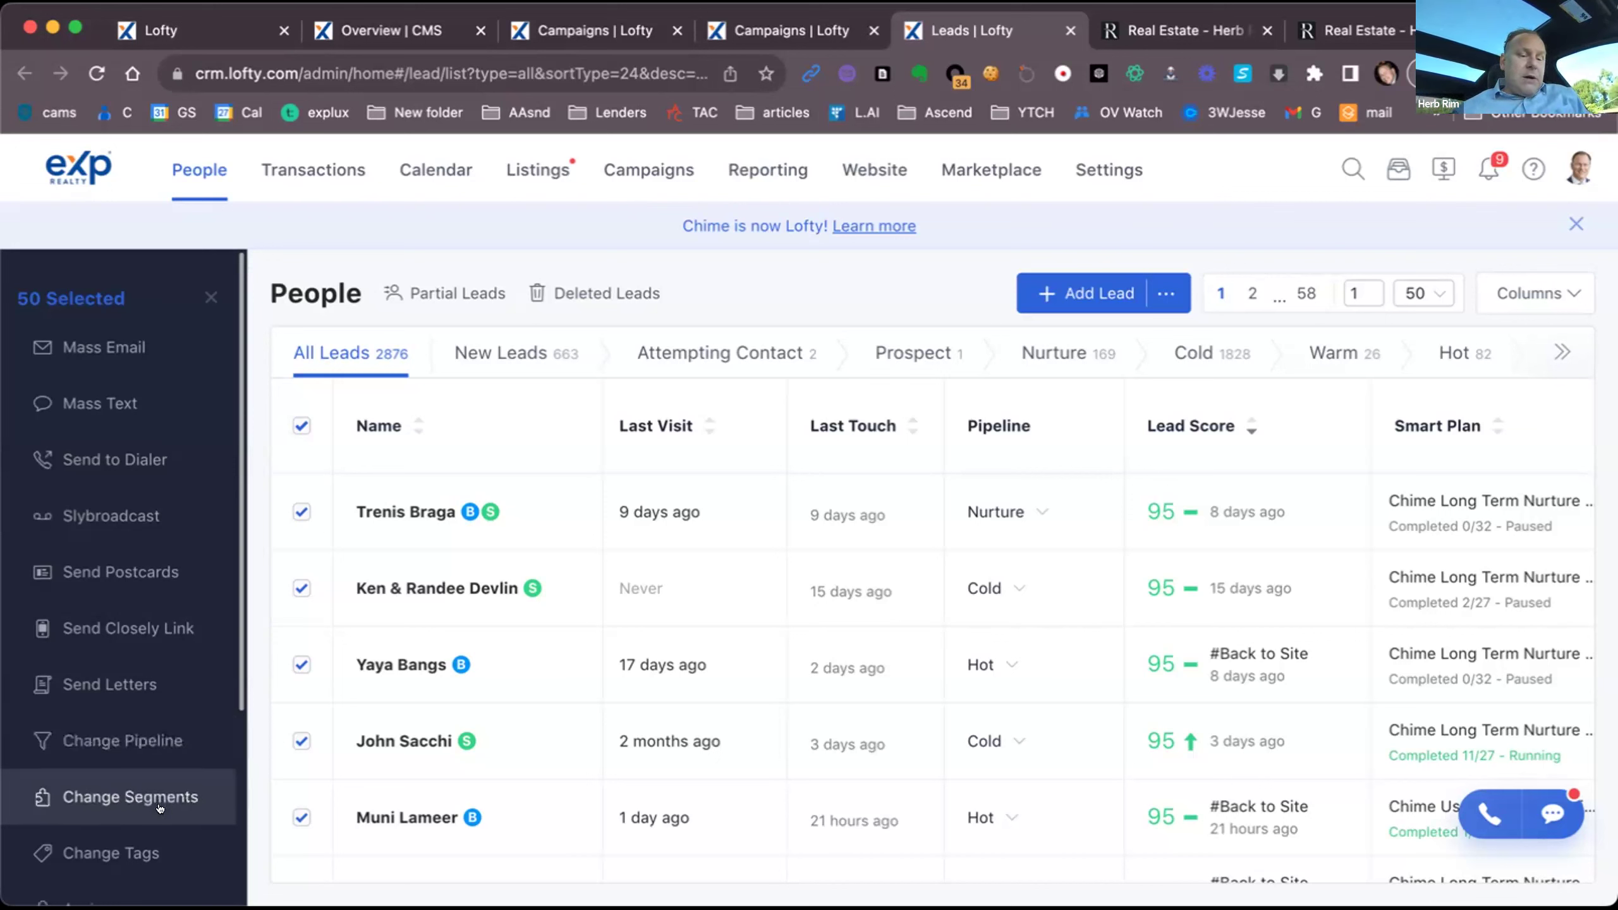
{"action": "scroll", "coordinate": [160, 807], "scroll_direction": "down", "scroll_amount": 3}
{"action": "scroll", "coordinate": [160, 808], "scroll_direction": "down", "scroll_amount": 2}
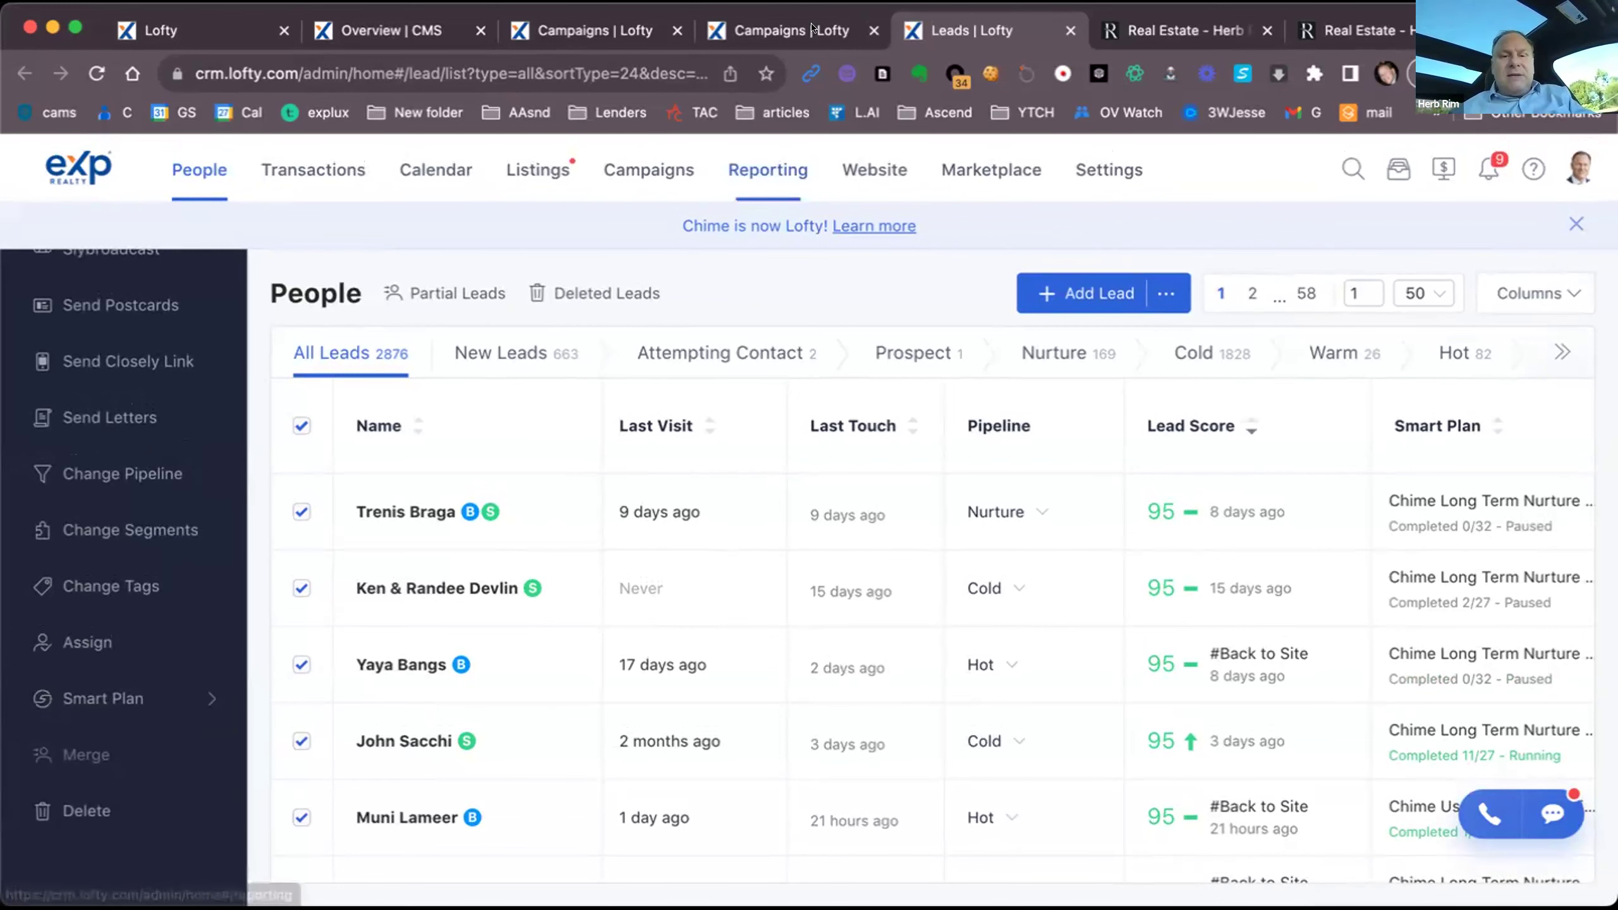
Step: Switch to the Social Studio and look over the November 2023 posting calendar and its scheduled posts
{"action": "left_click", "coordinate": [790, 30]}
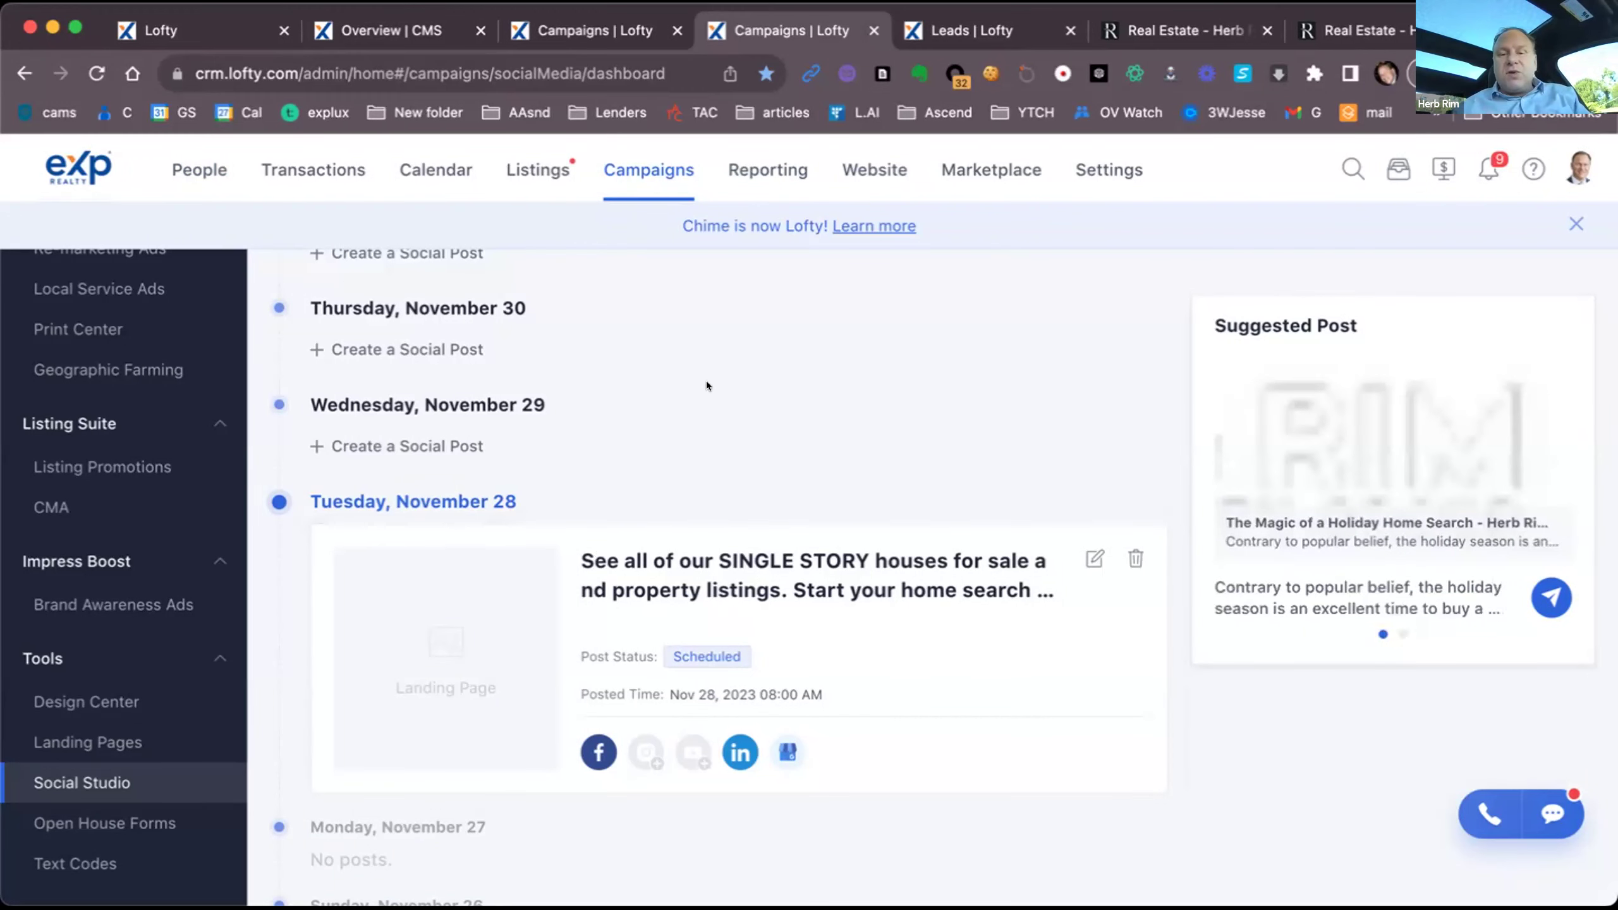
{"action": "scroll", "coordinate": [705, 381], "scroll_direction": "up", "scroll_amount": 10}
{"action": "scroll", "coordinate": [706, 386], "scroll_direction": "down", "scroll_amount": 3}
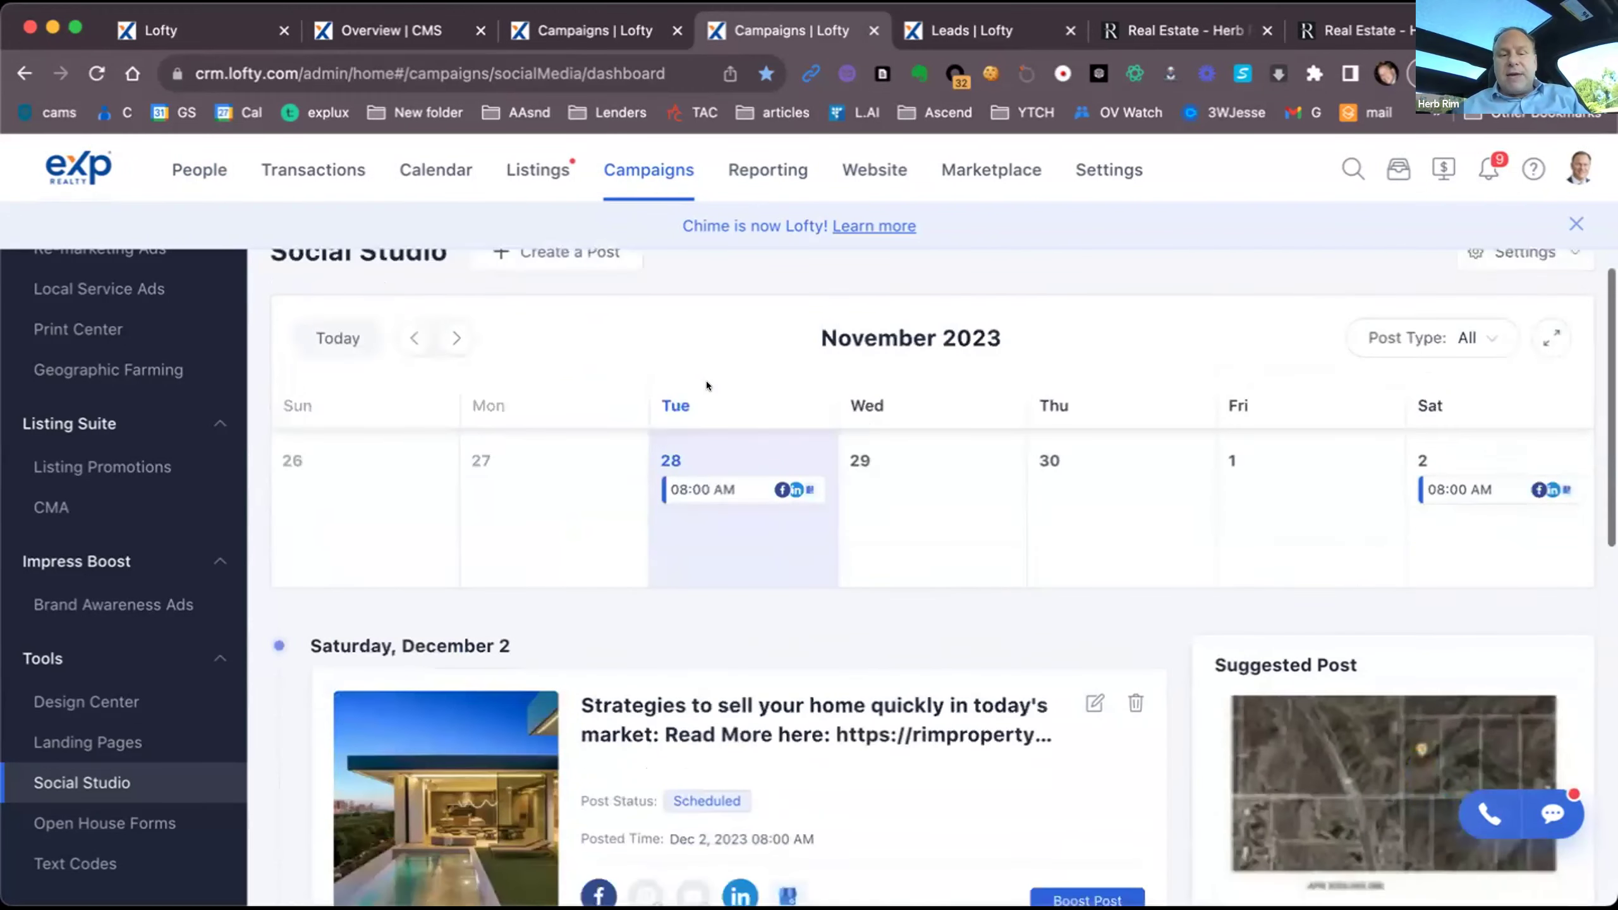
{"action": "scroll", "coordinate": [706, 386], "scroll_direction": "down", "scroll_amount": 3}
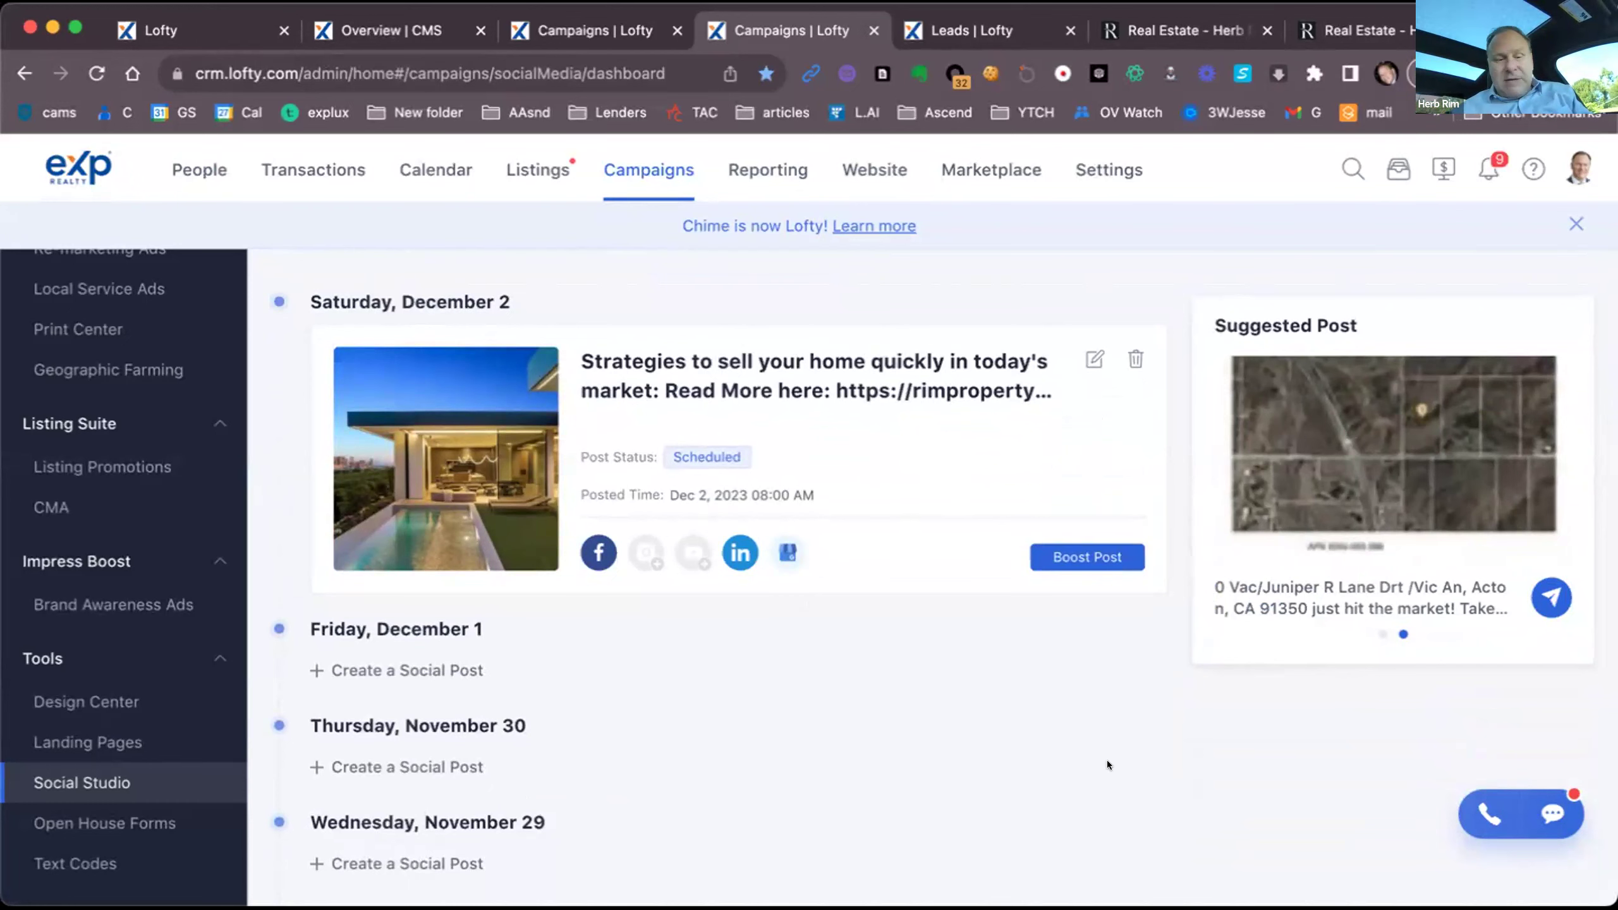
Step: Create a listing post for Friday, December 1 from the $1,100,000 West Hills office listing, confirming the sharing permissions
{"action": "left_click", "coordinate": [436, 672]}
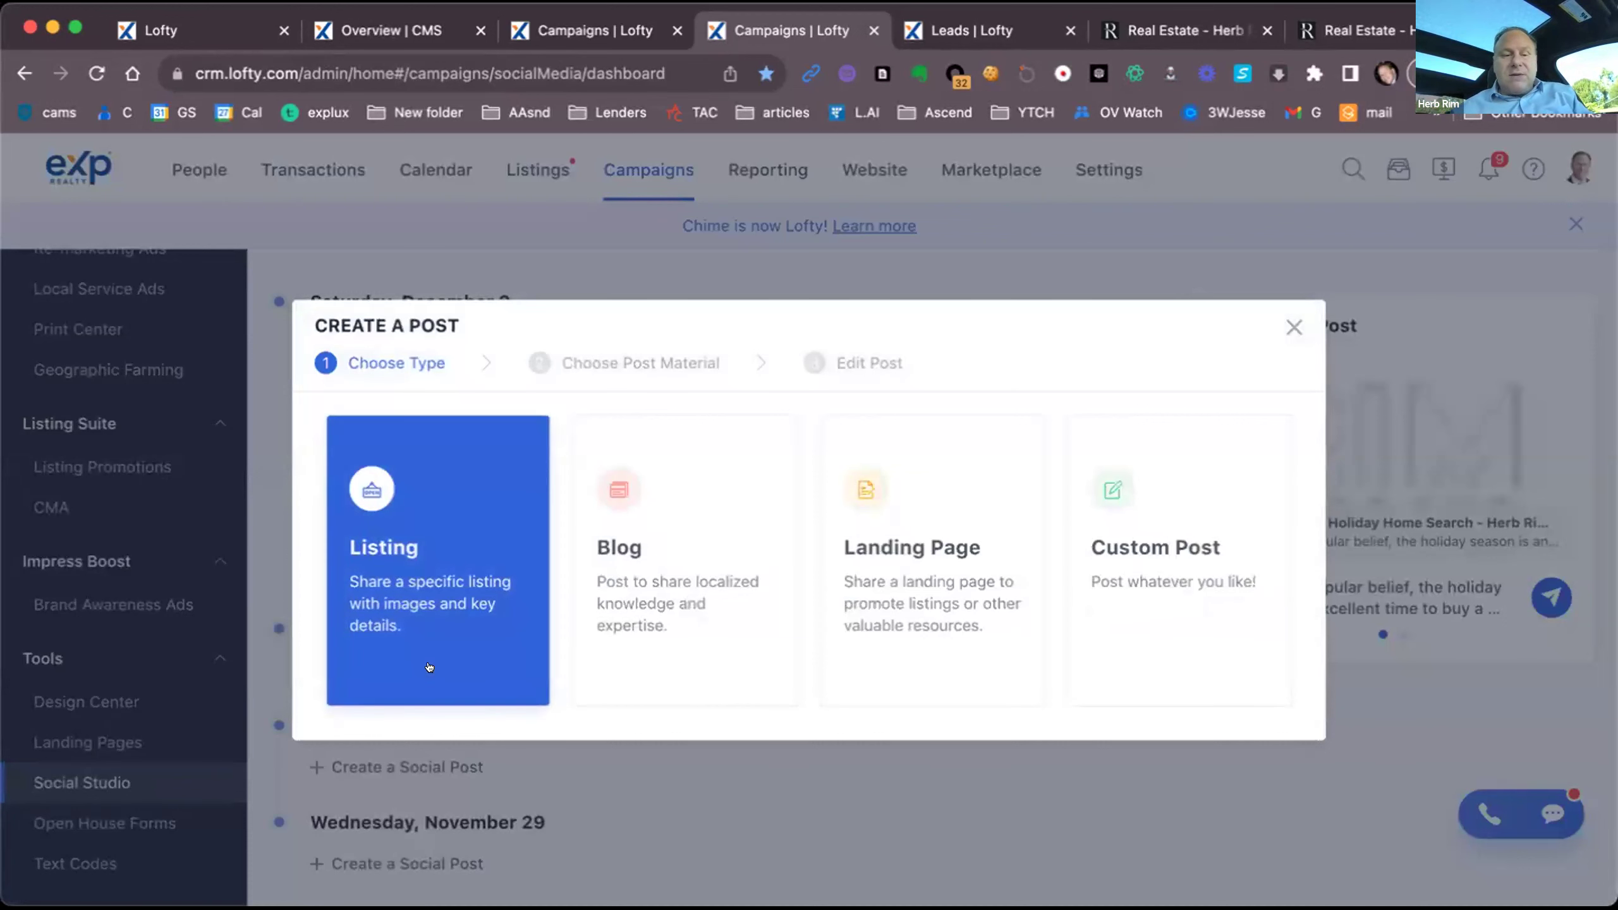
{"action": "left_click", "coordinate": [440, 622]}
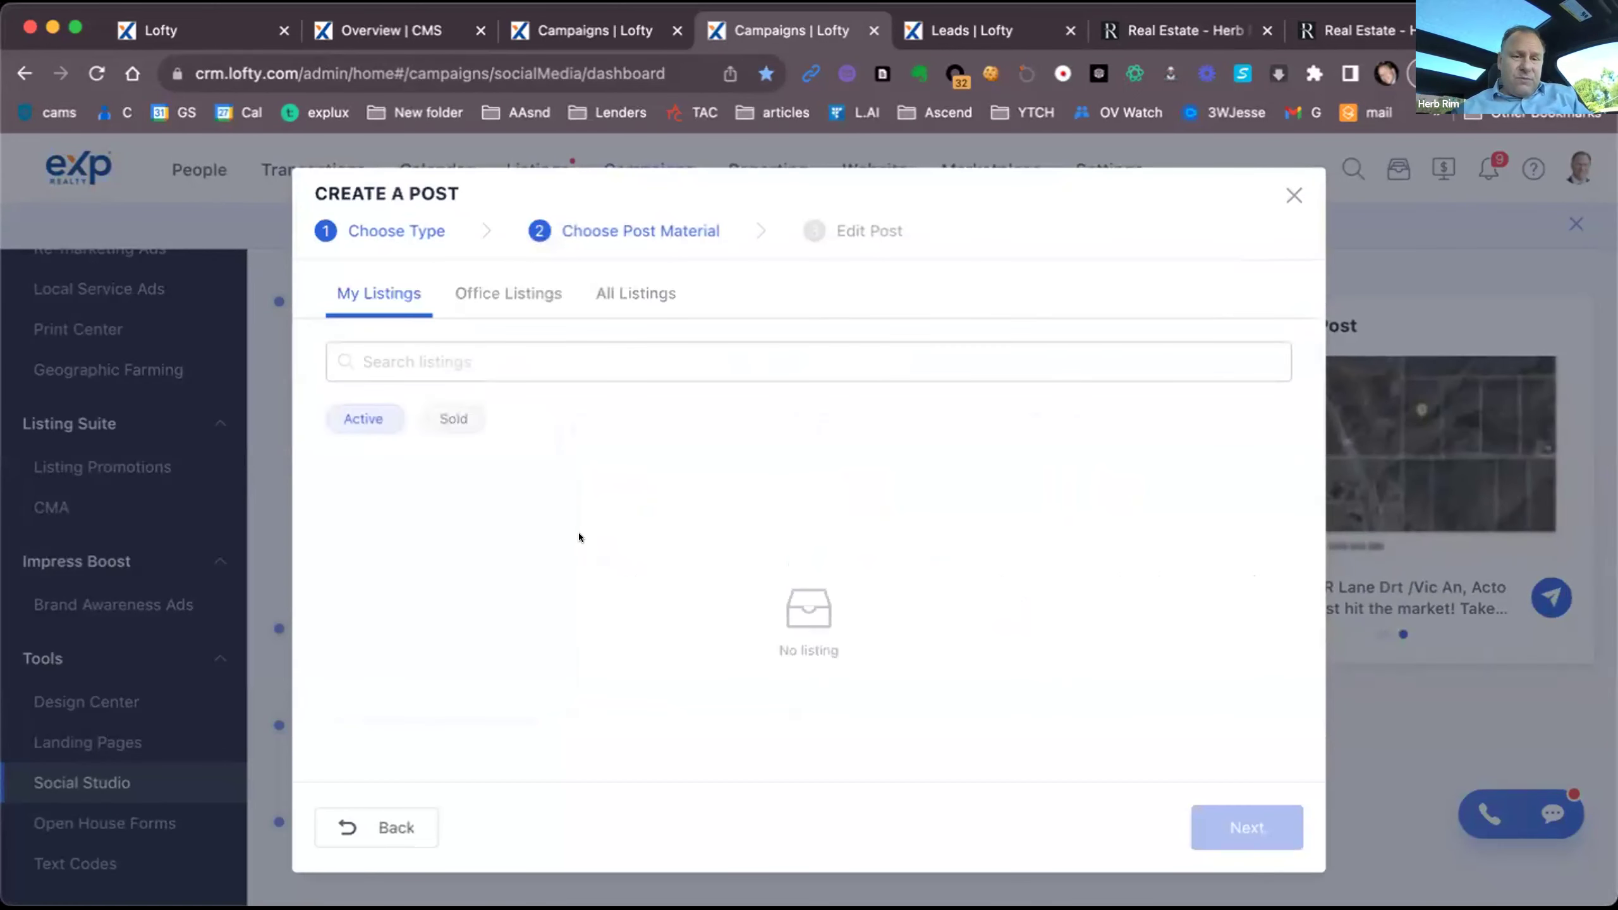
{"action": "left_click", "coordinate": [496, 292]}
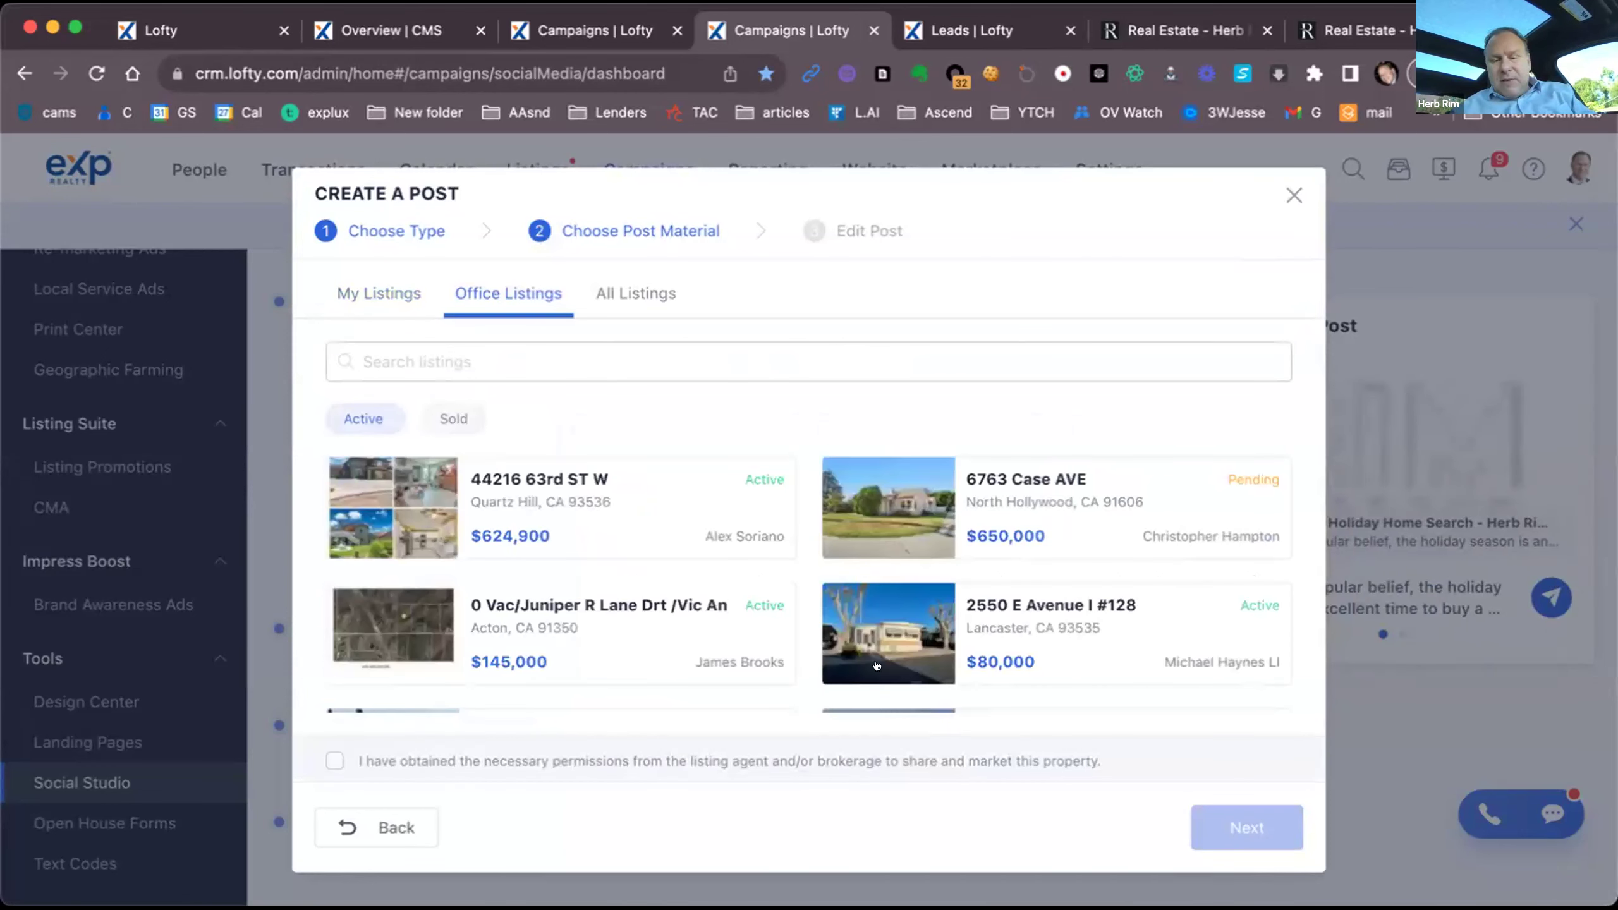
{"action": "scroll", "coordinate": [875, 662], "scroll_direction": "down", "scroll_amount": 5}
{"action": "scroll", "coordinate": [873, 660], "scroll_direction": "down", "scroll_amount": 2}
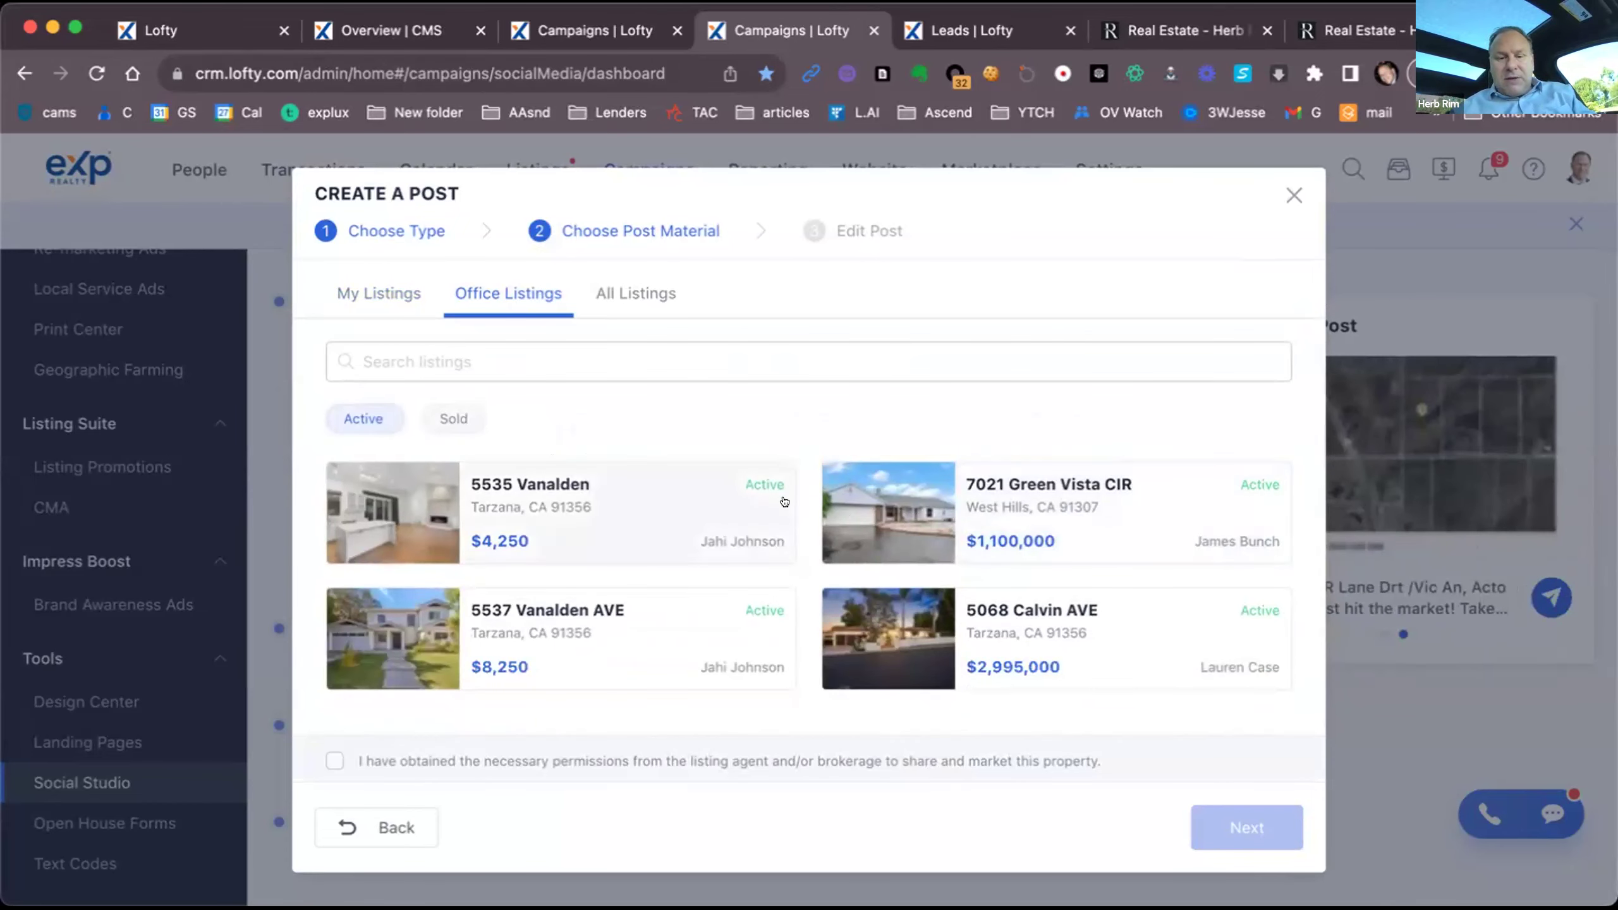
{"action": "left_click", "coordinate": [878, 538]}
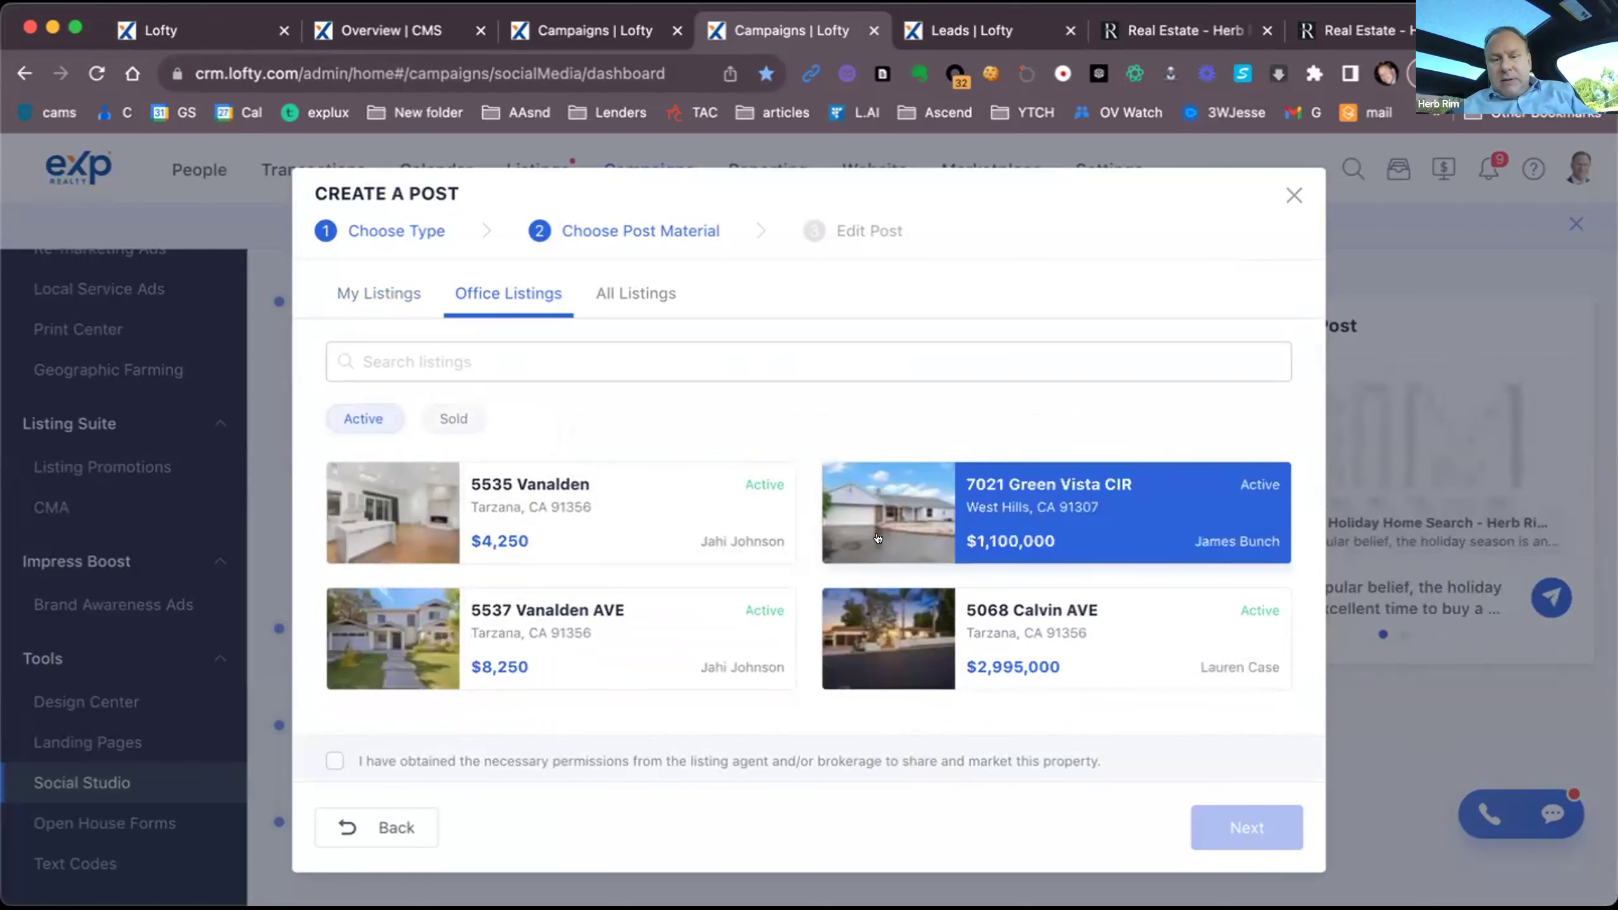
{"action": "left_click", "coordinate": [321, 756]}
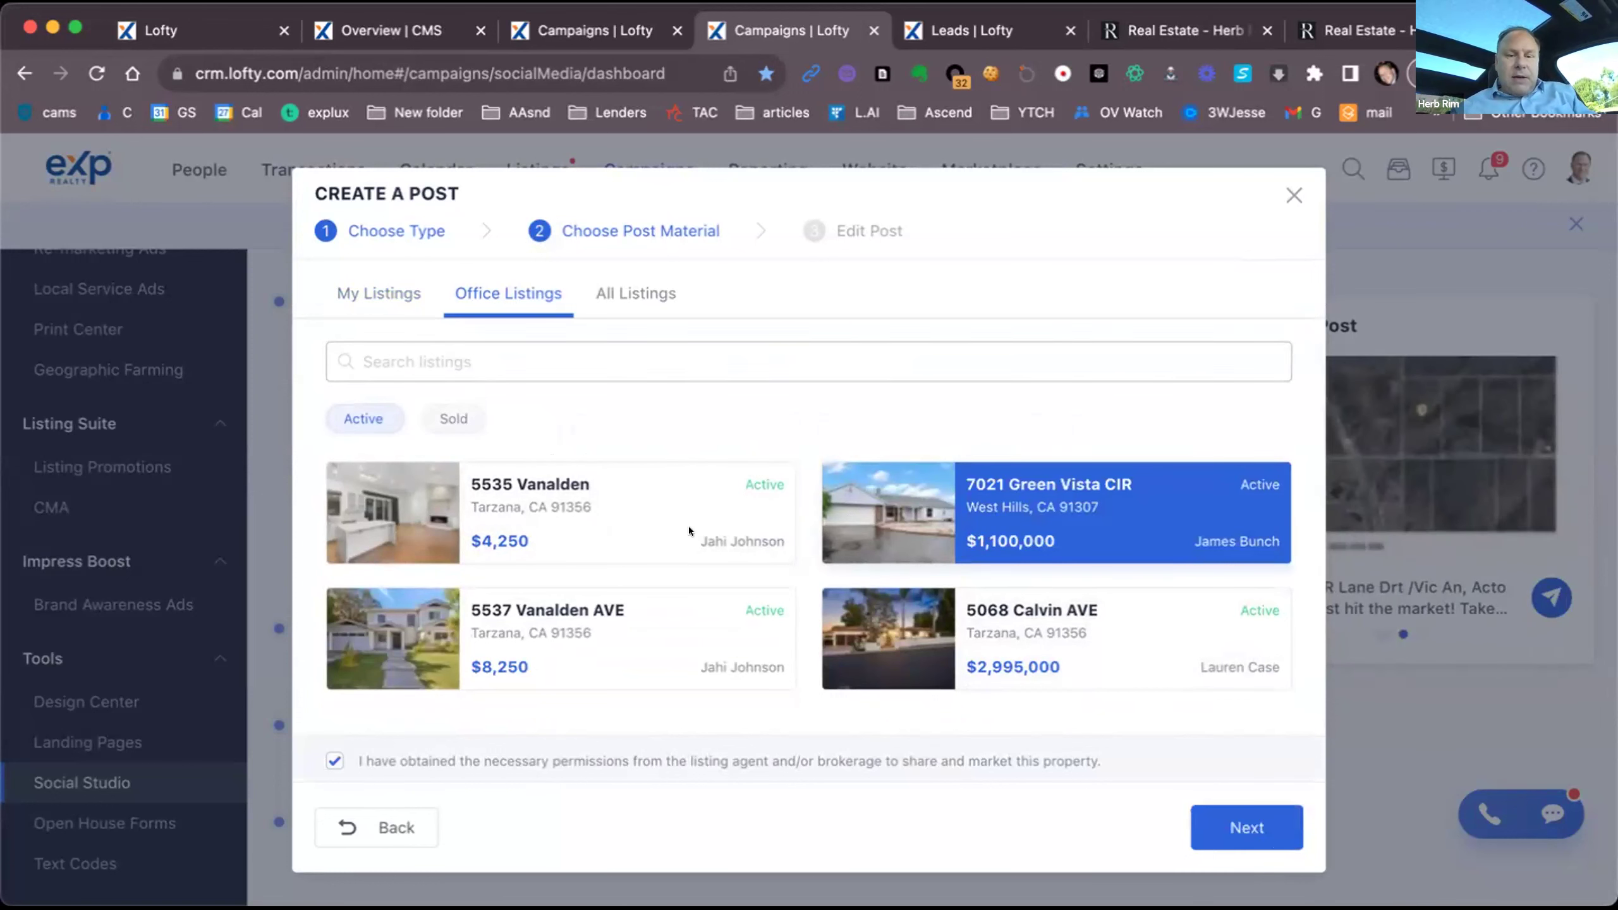
{"action": "left_click", "coordinate": [1265, 818]}
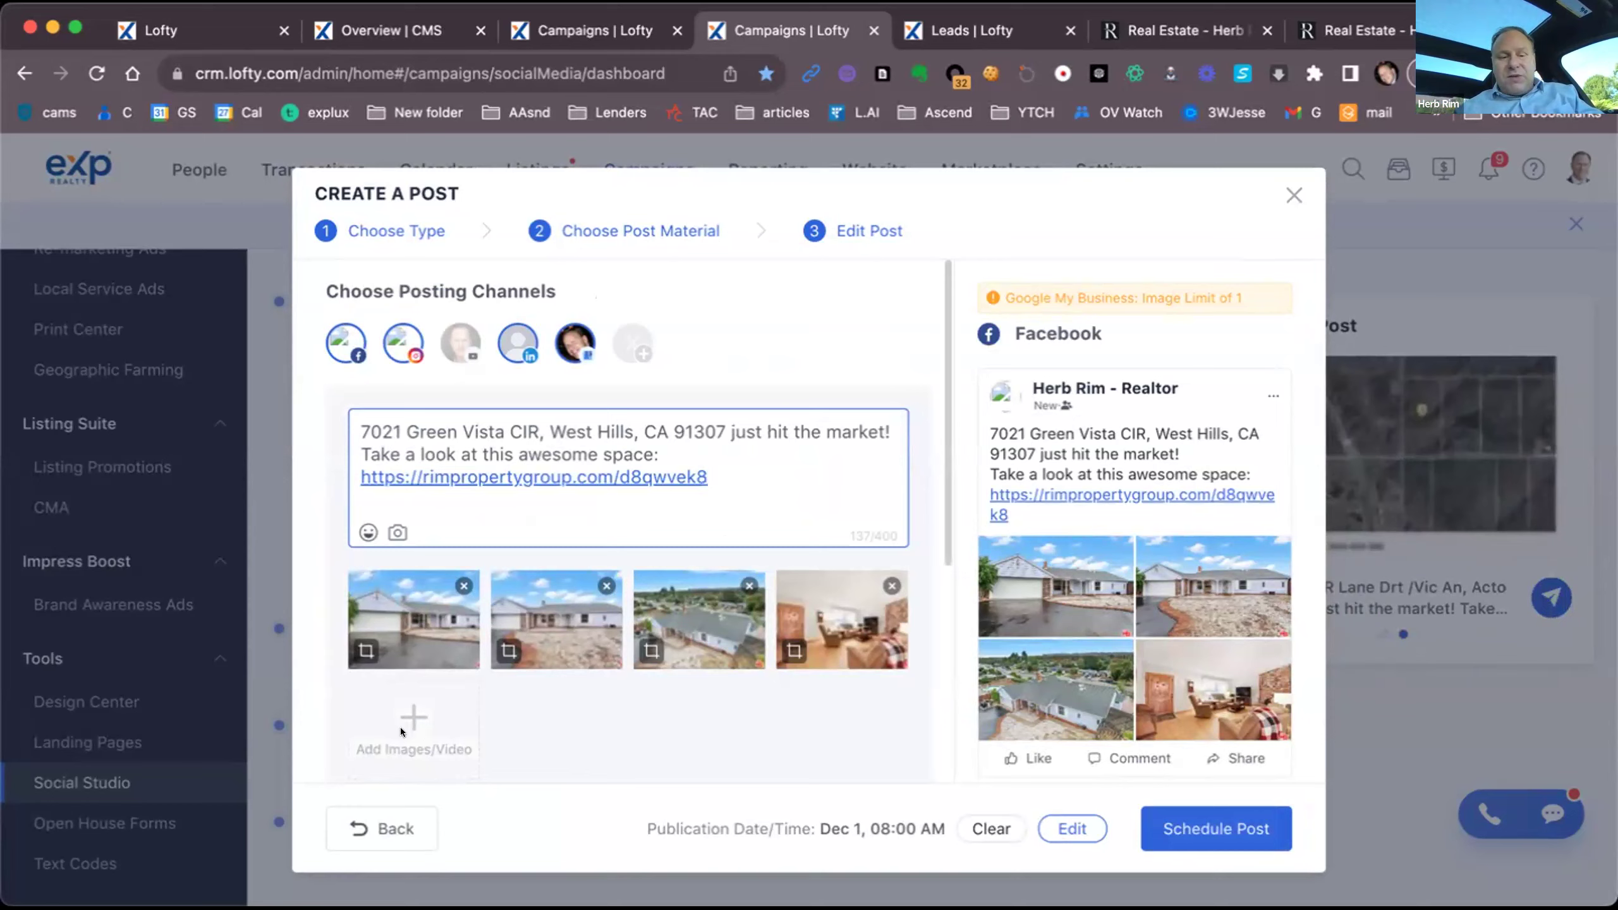
Step: Add the brightly windowed living room photo and the dining room photo with the ceiling fan to the post's media selection
{"action": "left_click", "coordinate": [425, 724]}
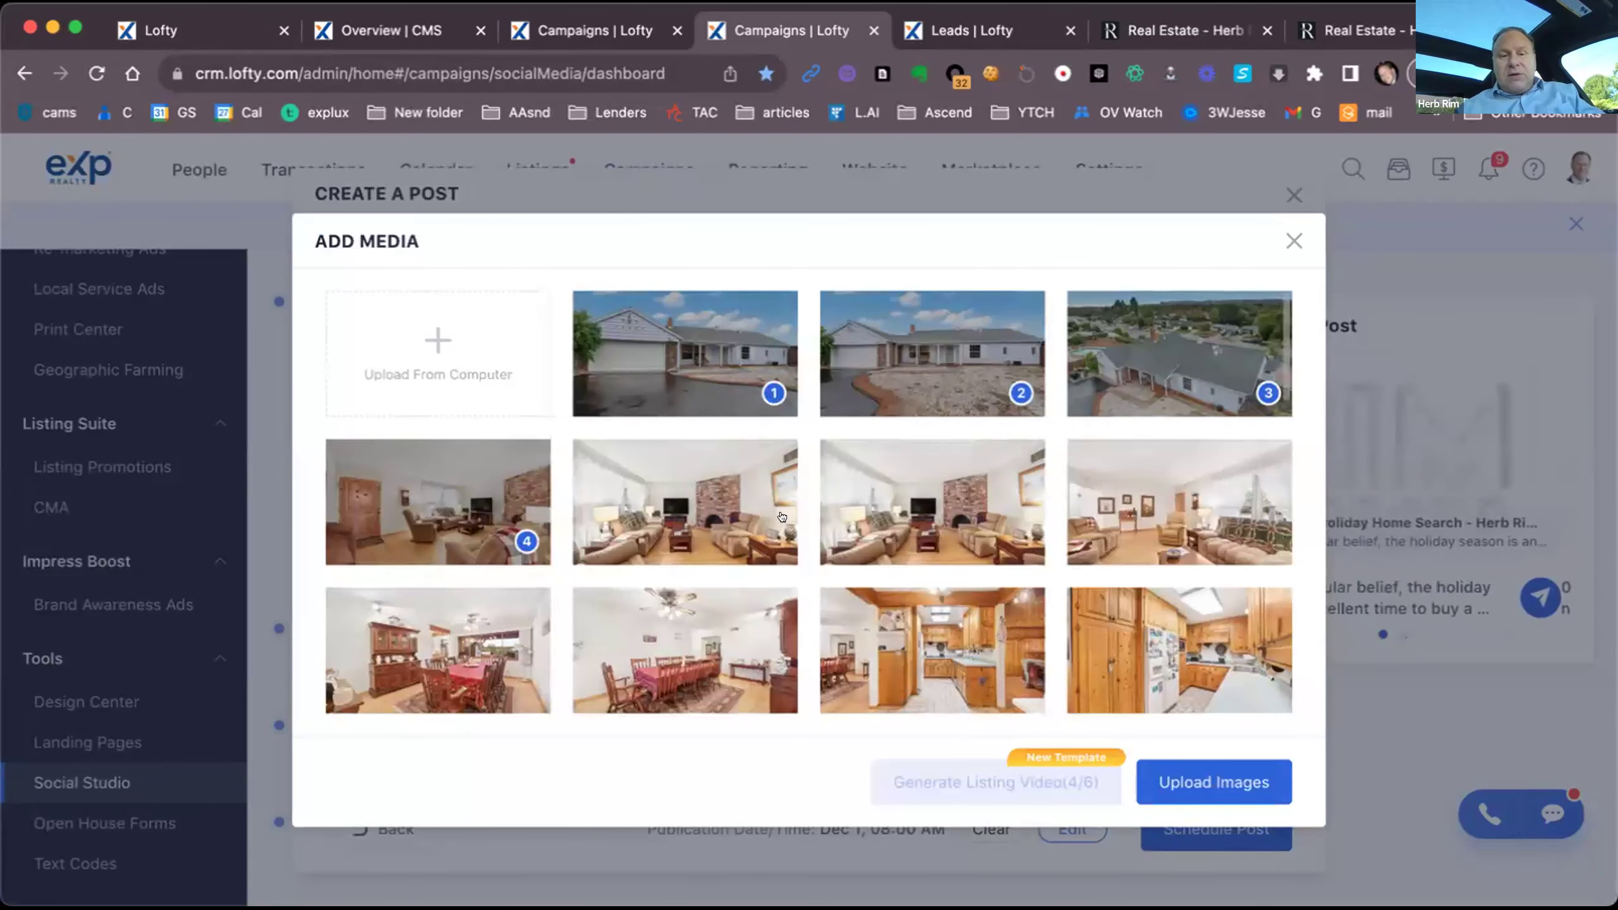
{"action": "left_click", "coordinate": [1180, 517]}
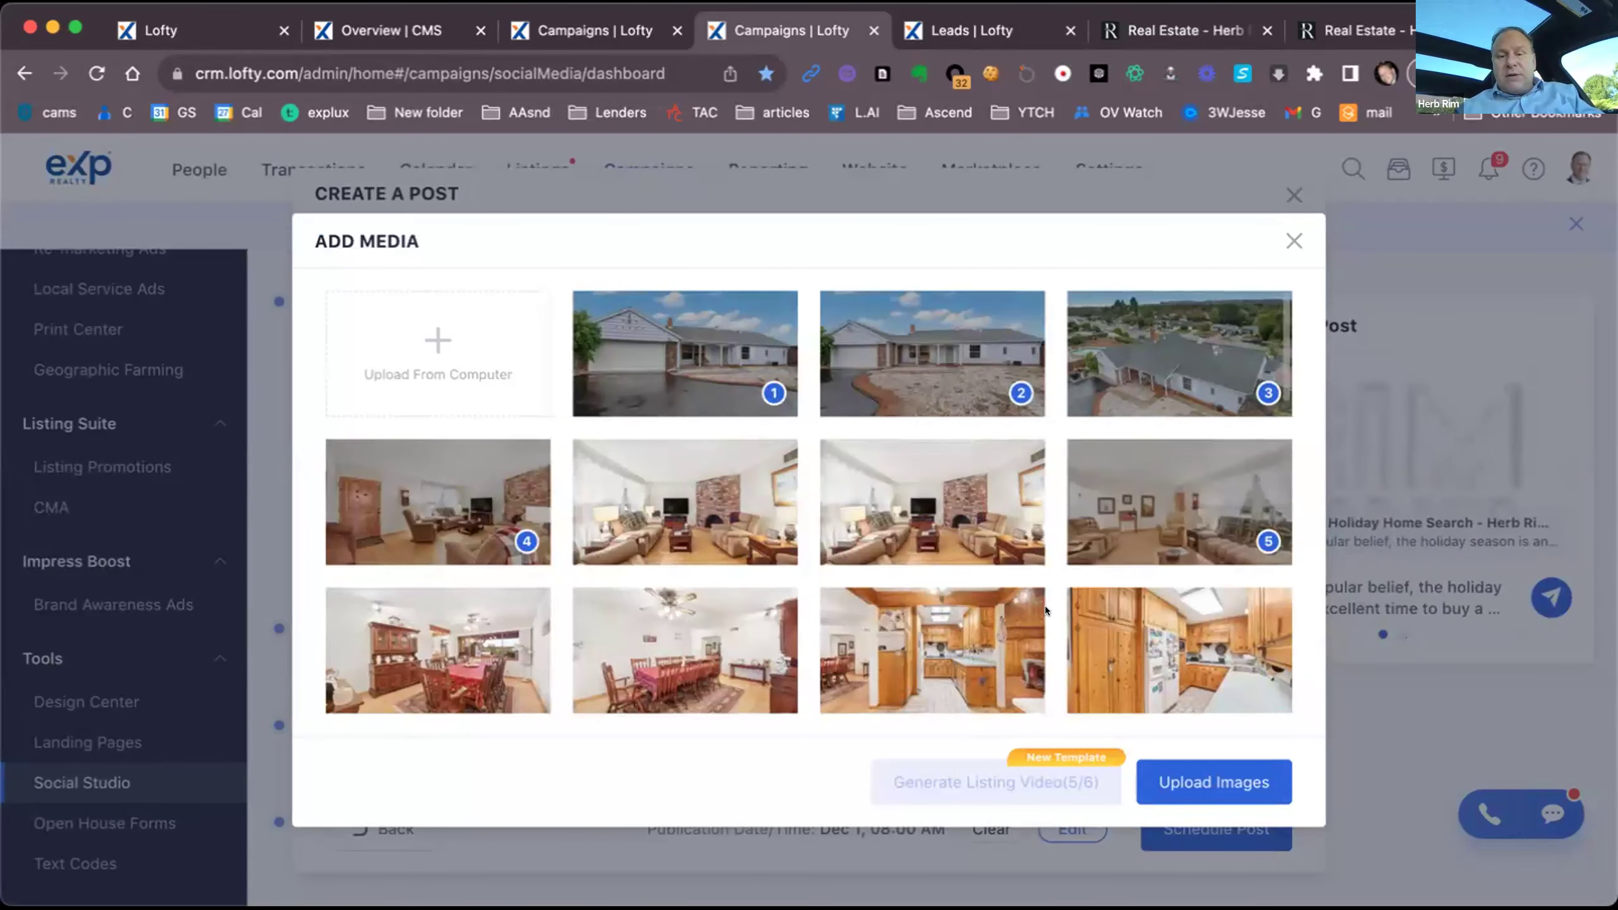
{"action": "left_click", "coordinate": [720, 646]}
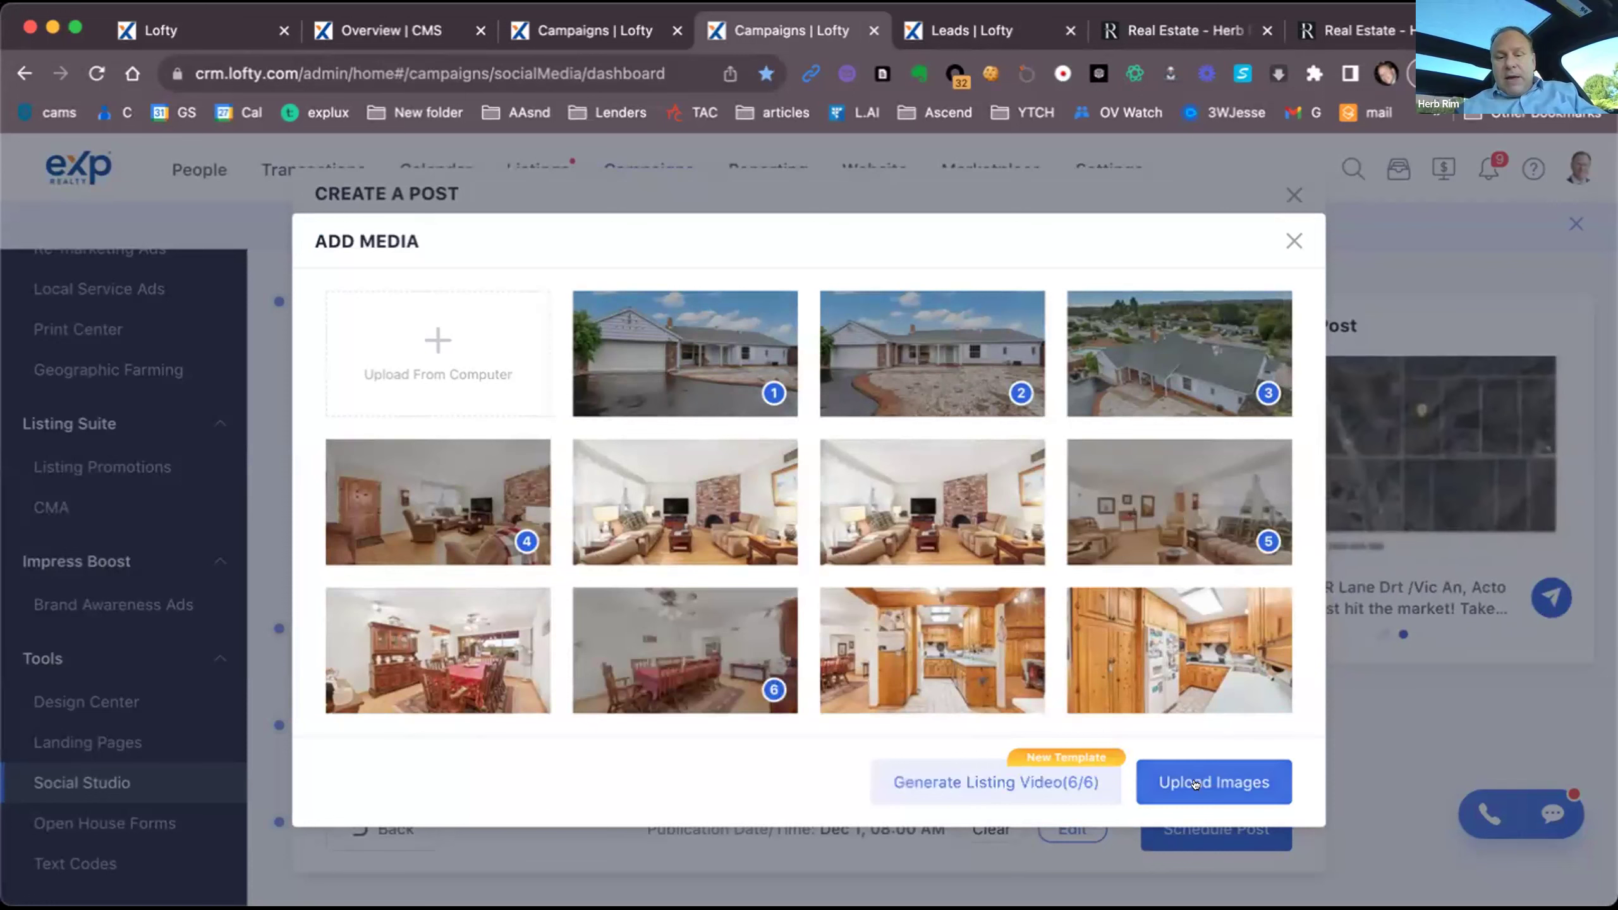
Step: Drop the selected front door living room photo, add a brick fireplace photo, and reselect the two front exteriors as images 5 and 6
{"action": "left_click", "coordinate": [952, 377]}
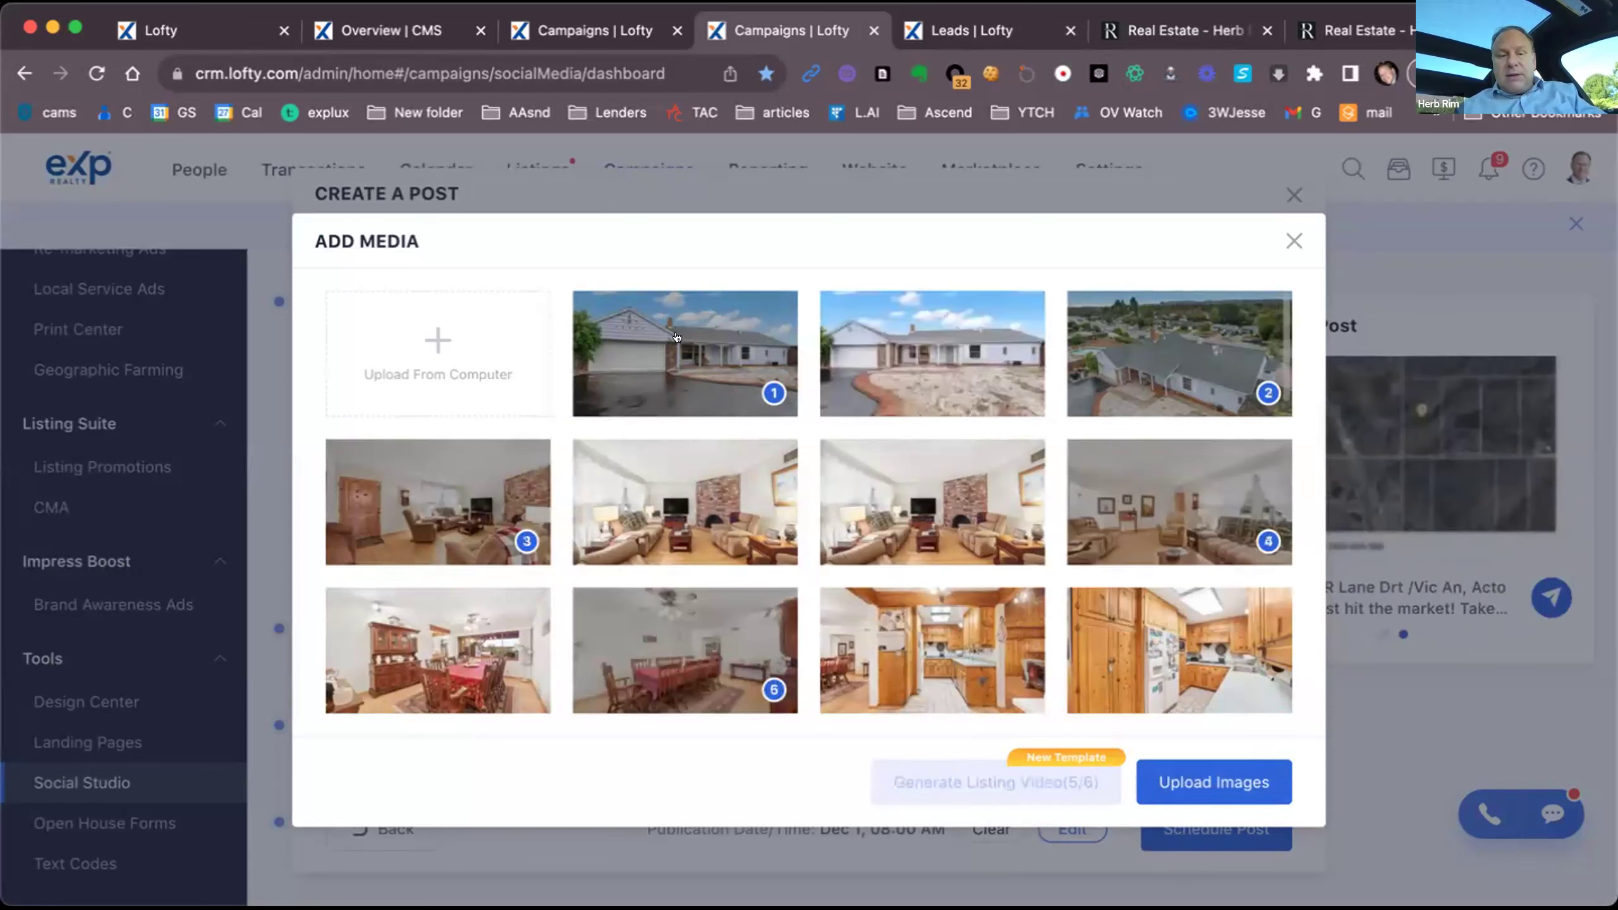
{"action": "left_click", "coordinate": [679, 338]}
{"action": "left_click", "coordinate": [466, 505]}
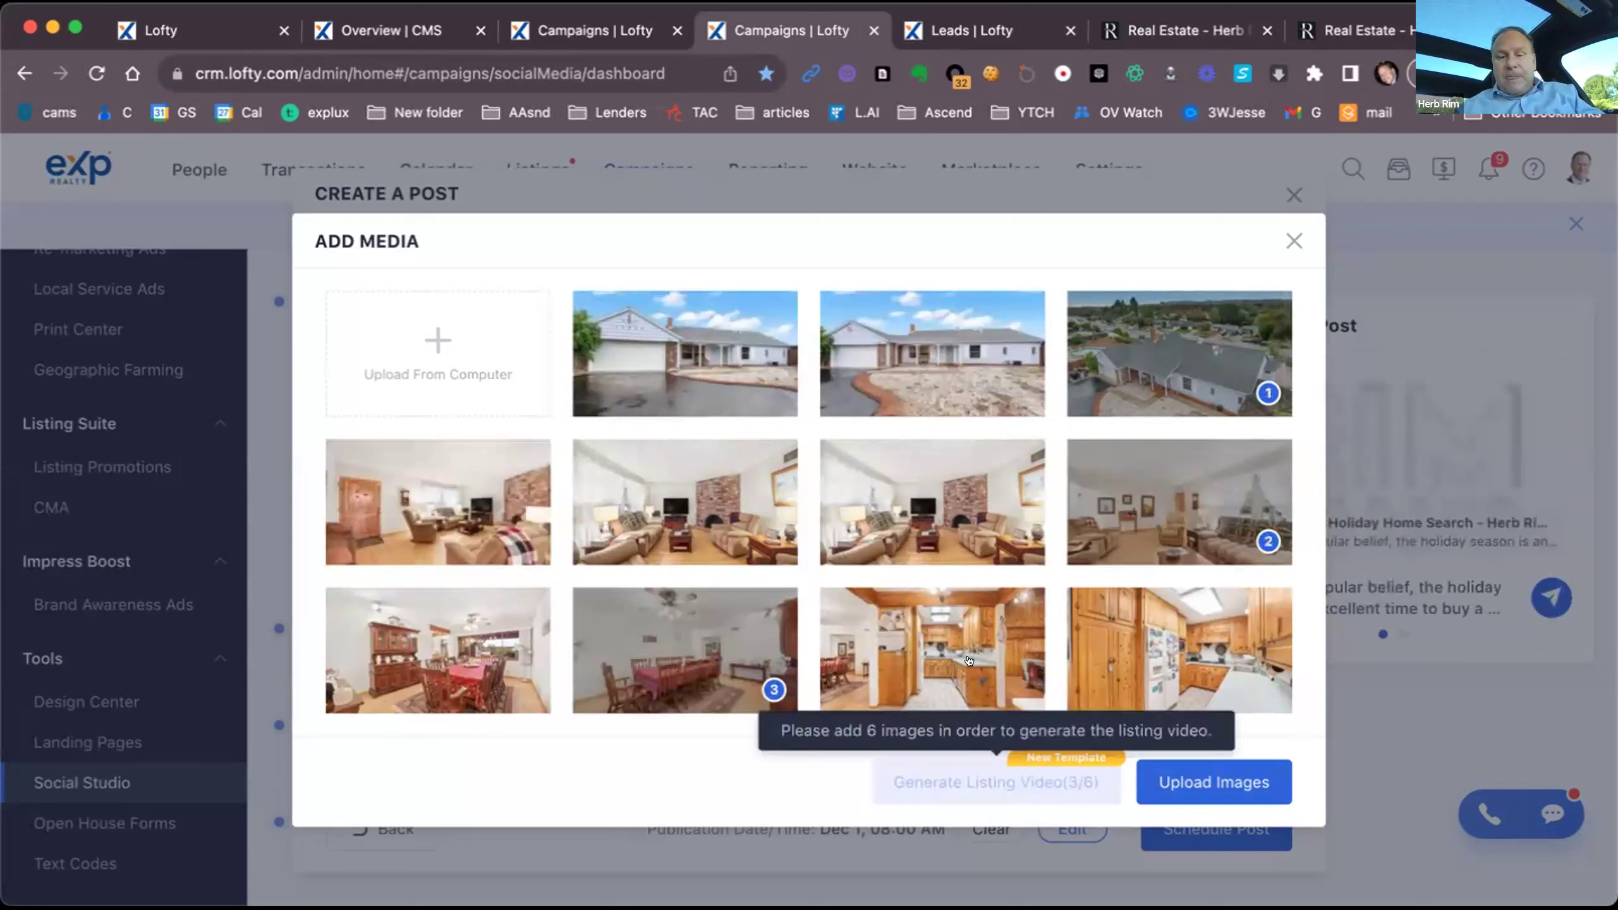
{"action": "left_click", "coordinate": [932, 502]}
{"action": "left_click", "coordinate": [932, 354]}
{"action": "left_click", "coordinate": [626, 361]}
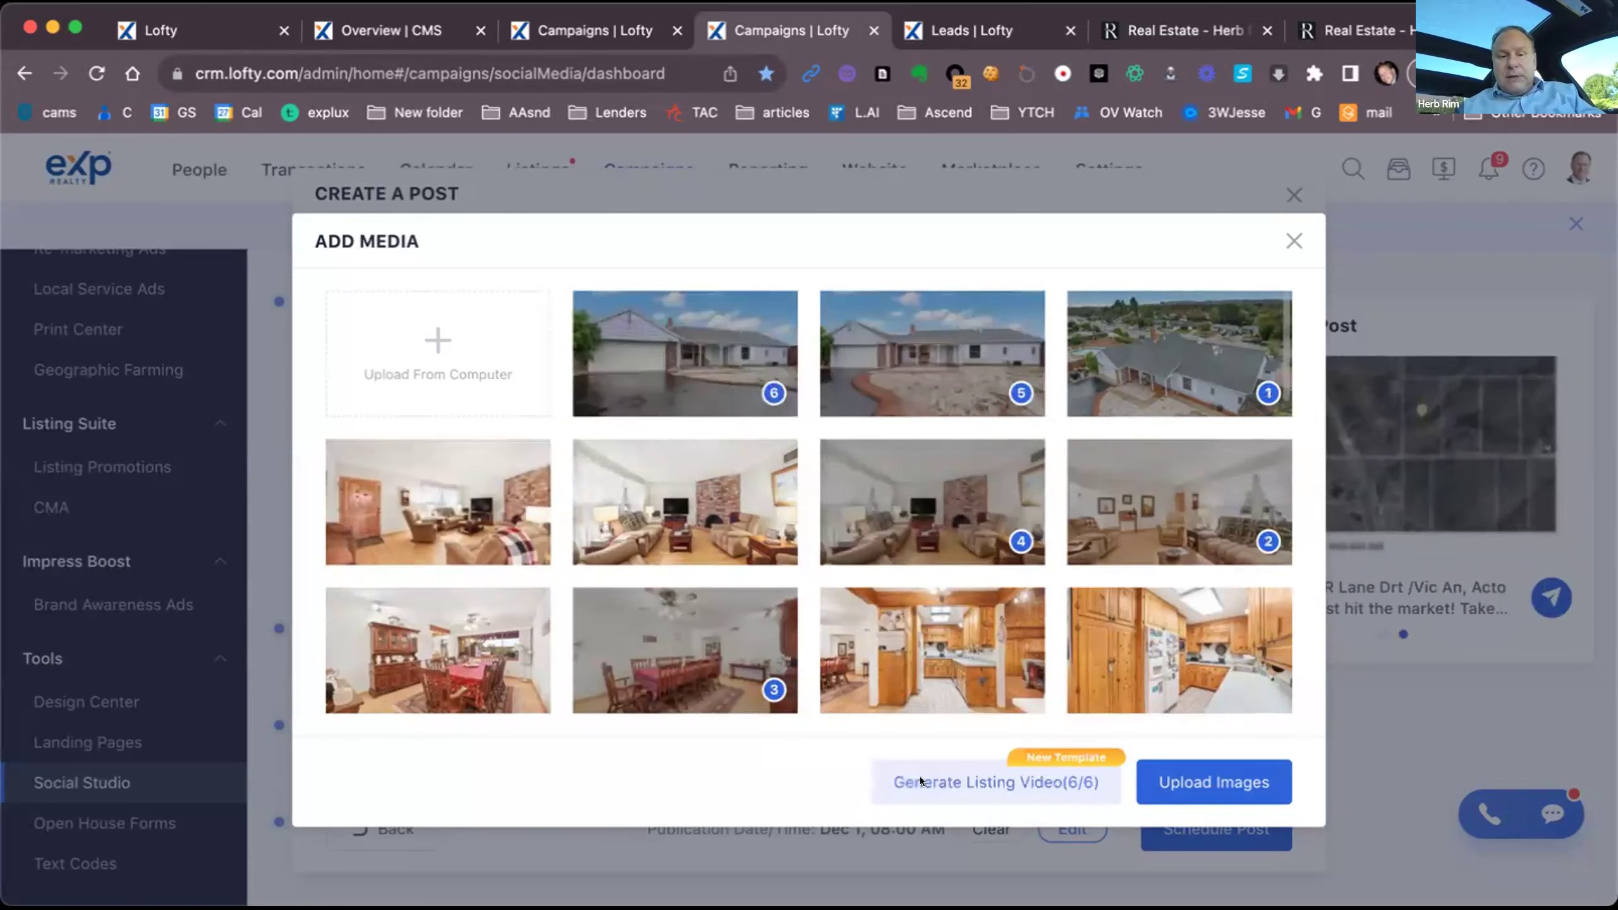
Step: Open the listing video templates for the six selected photos, play the 16:9 preview, and switch to the campaigns dashboard, closing the post's tab
{"action": "left_click", "coordinate": [1074, 773]}
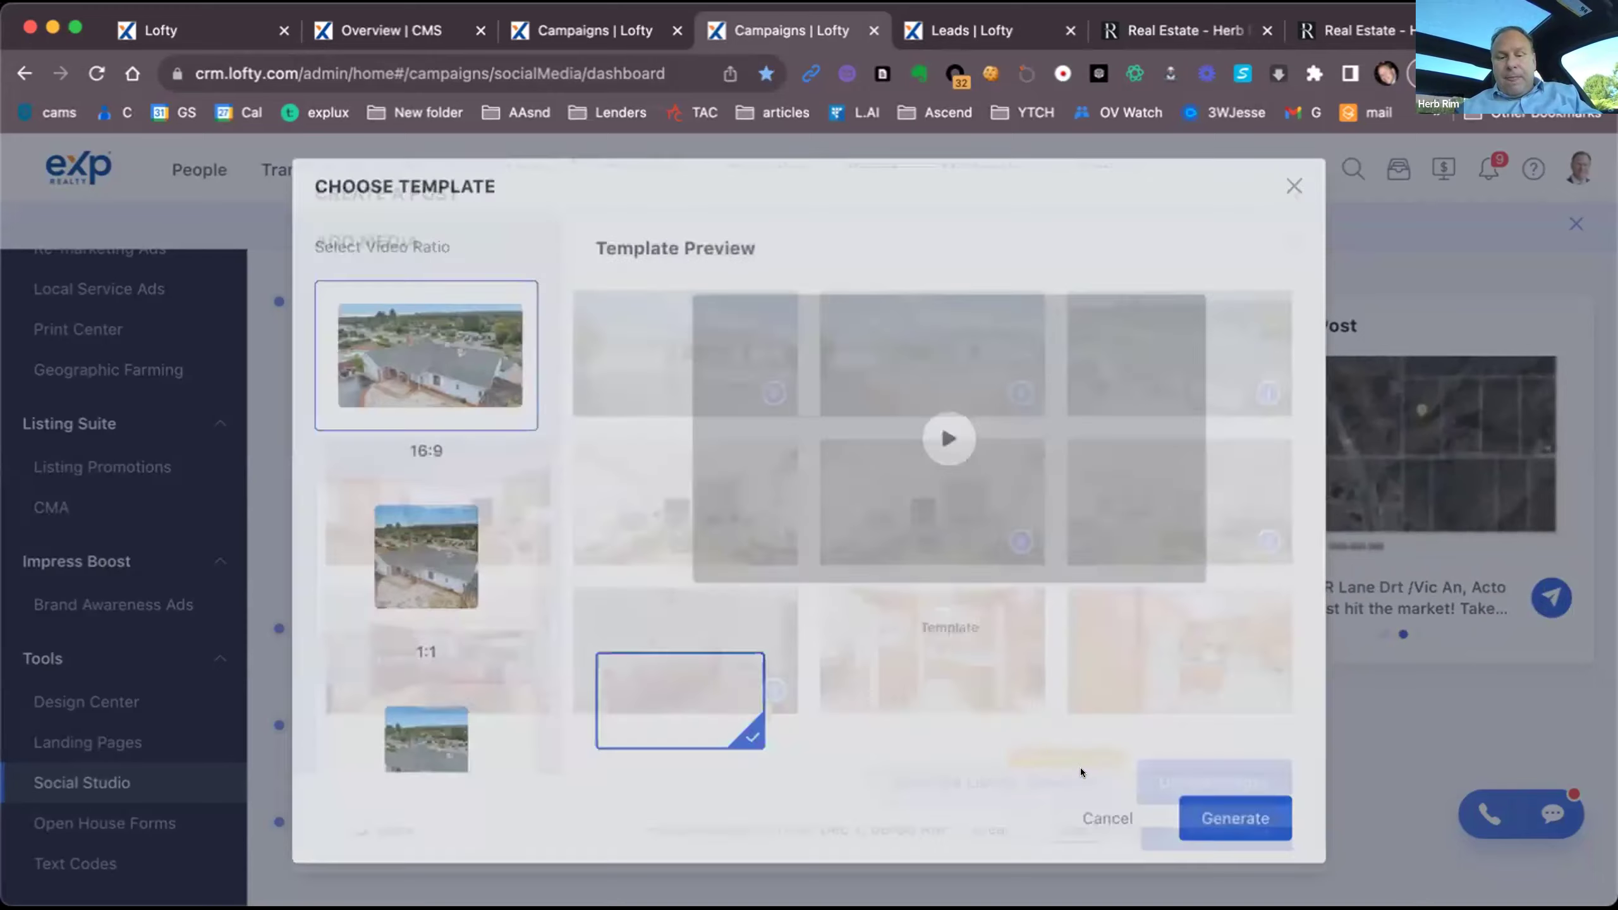
{"action": "left_click", "coordinate": [944, 450]}
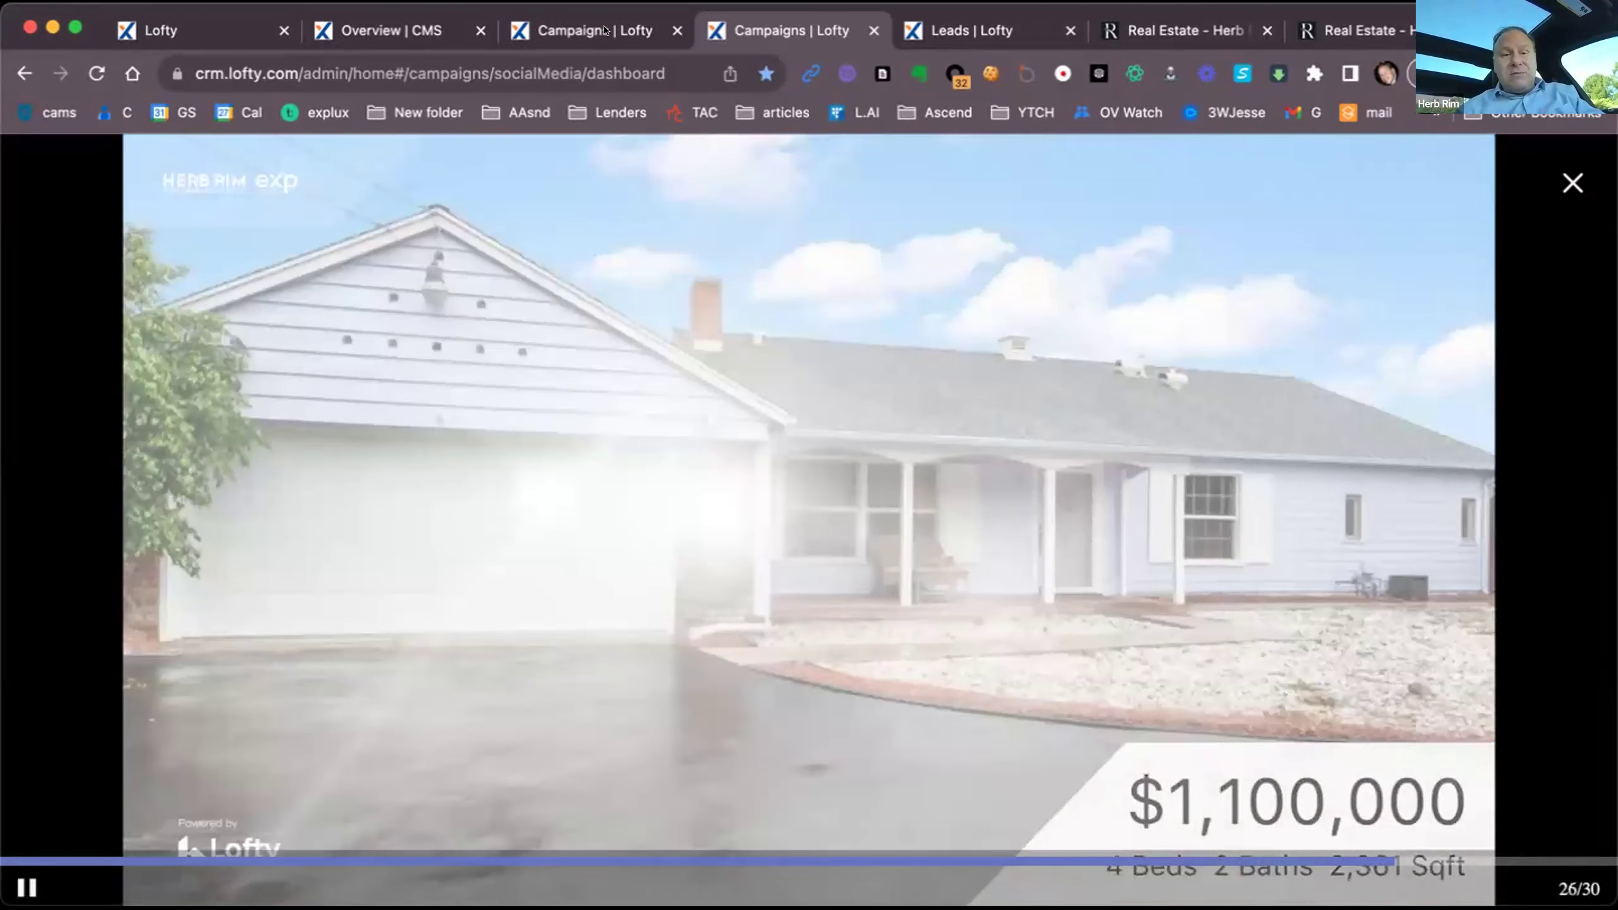
{"action": "left_click", "coordinate": [605, 30]}
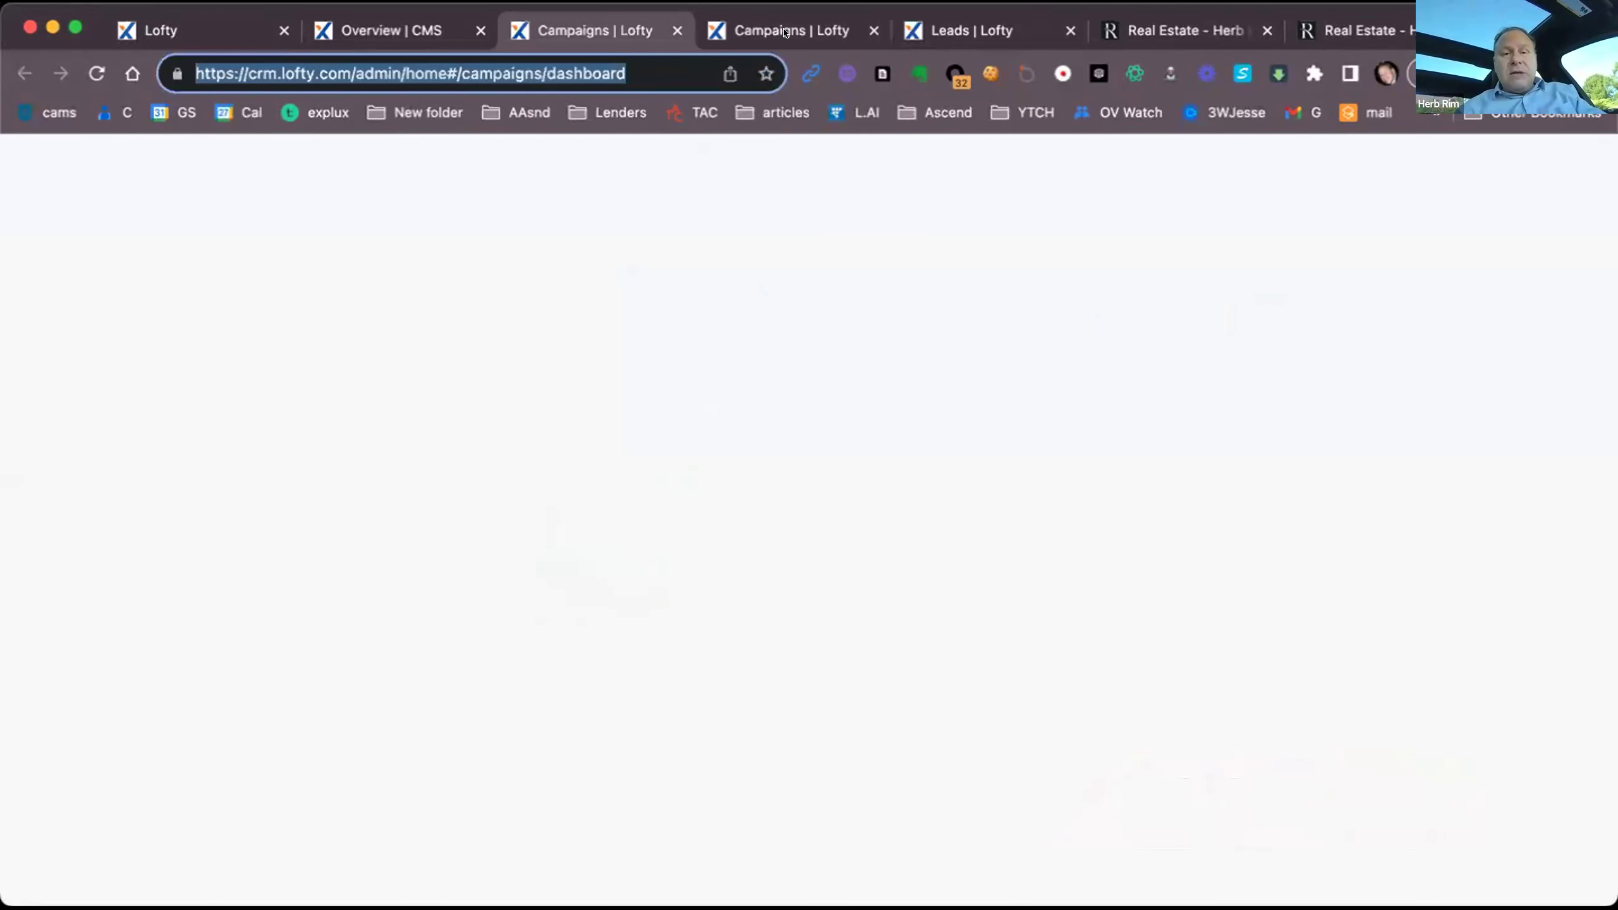
{"action": "left_click", "coordinate": [872, 29]}
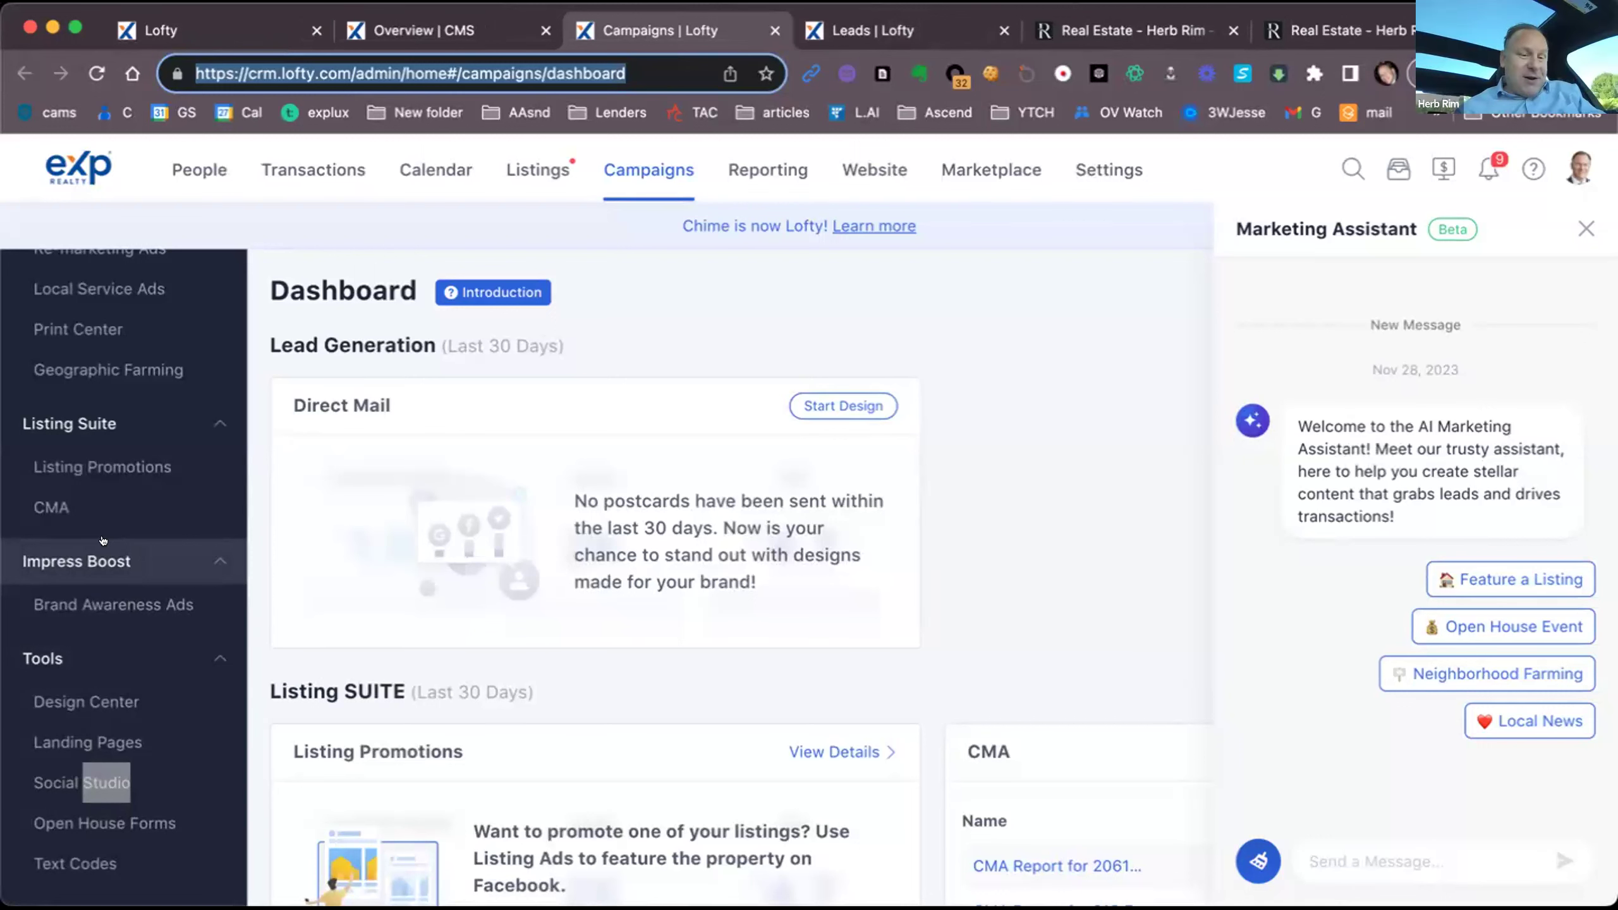
Step: Look over the campaign tools from Automation through Lead Generation, and open the Social Studio
{"action": "scroll", "coordinate": [98, 526], "scroll_direction": "up", "scroll_amount": 2}
{"action": "scroll", "coordinate": [98, 523], "scroll_direction": "up", "scroll_amount": 5}
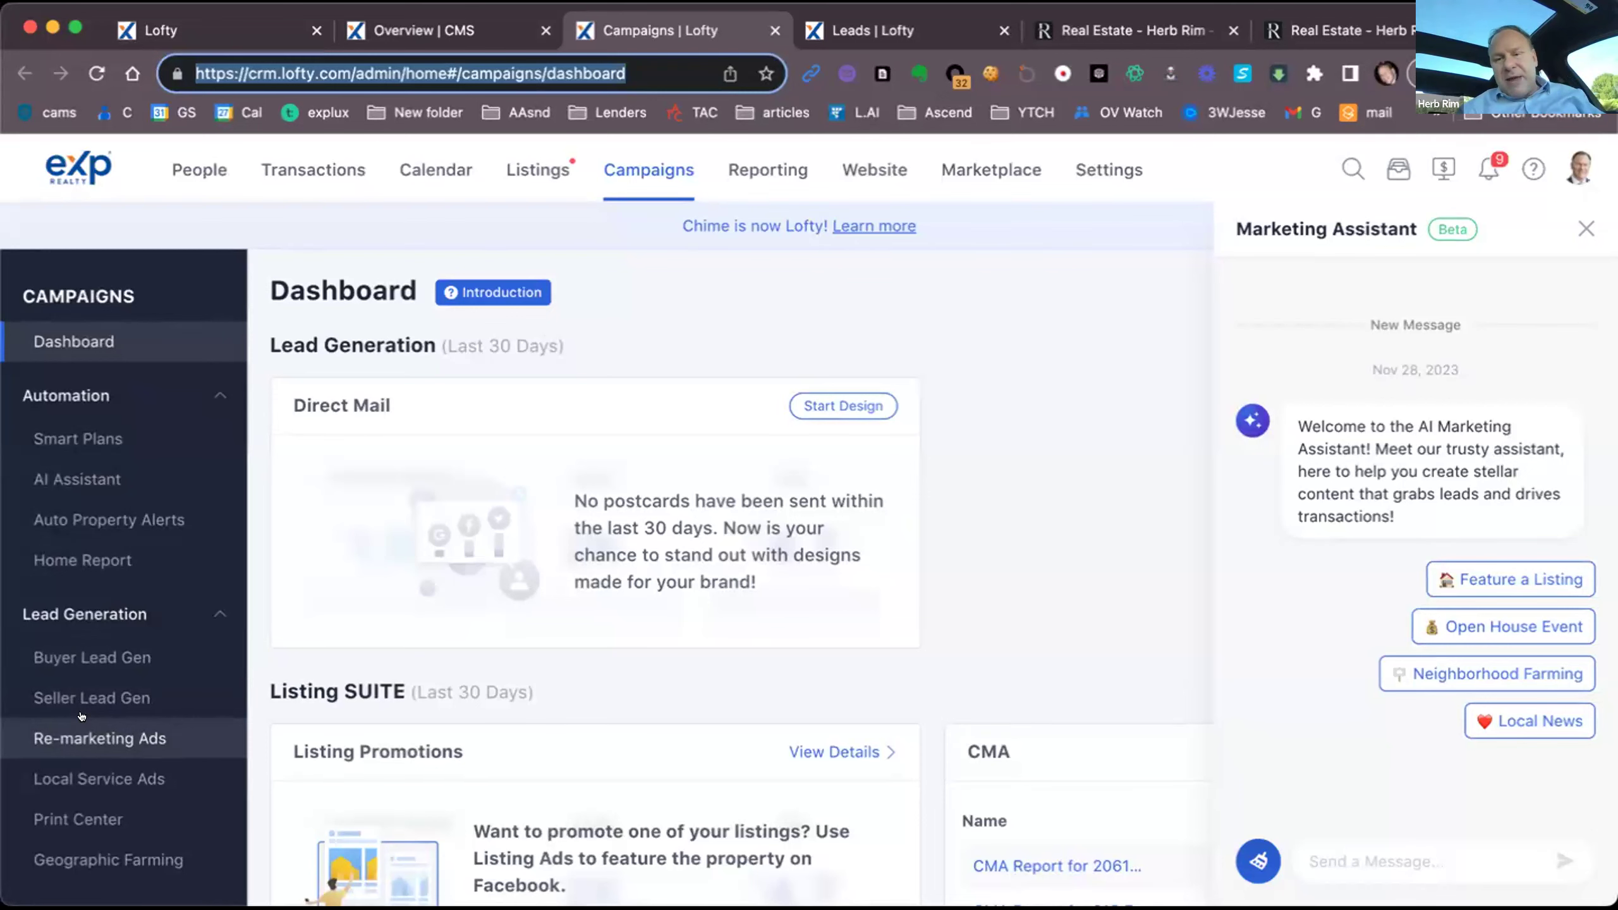
{"action": "scroll", "coordinate": [82, 716], "scroll_direction": "down", "scroll_amount": 8}
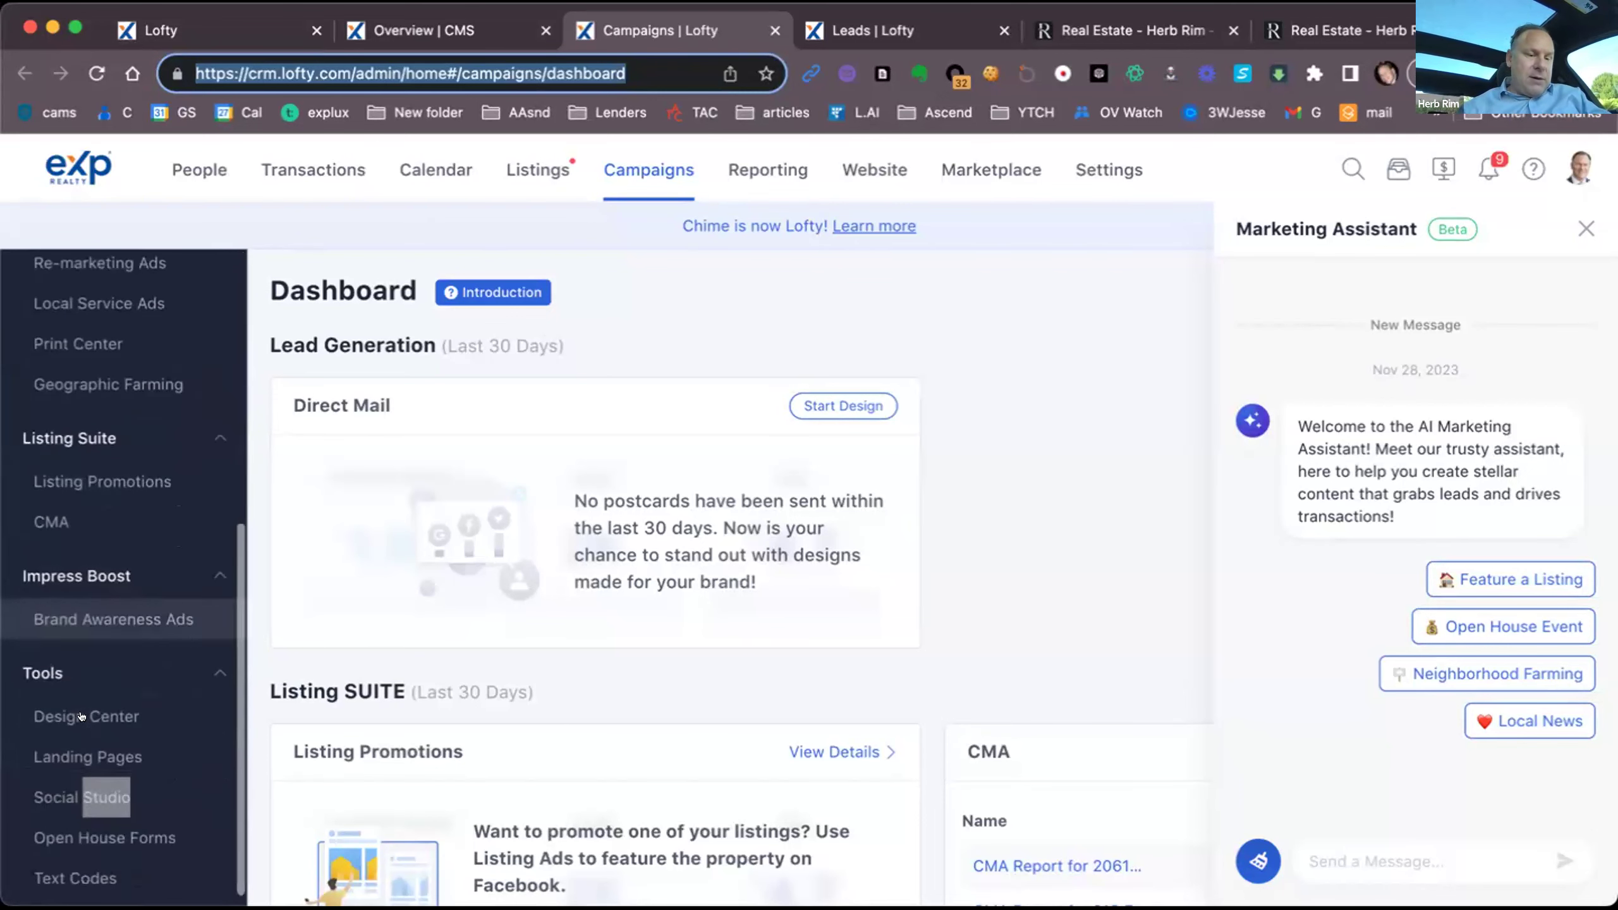
{"action": "left_click", "coordinate": [62, 775]}
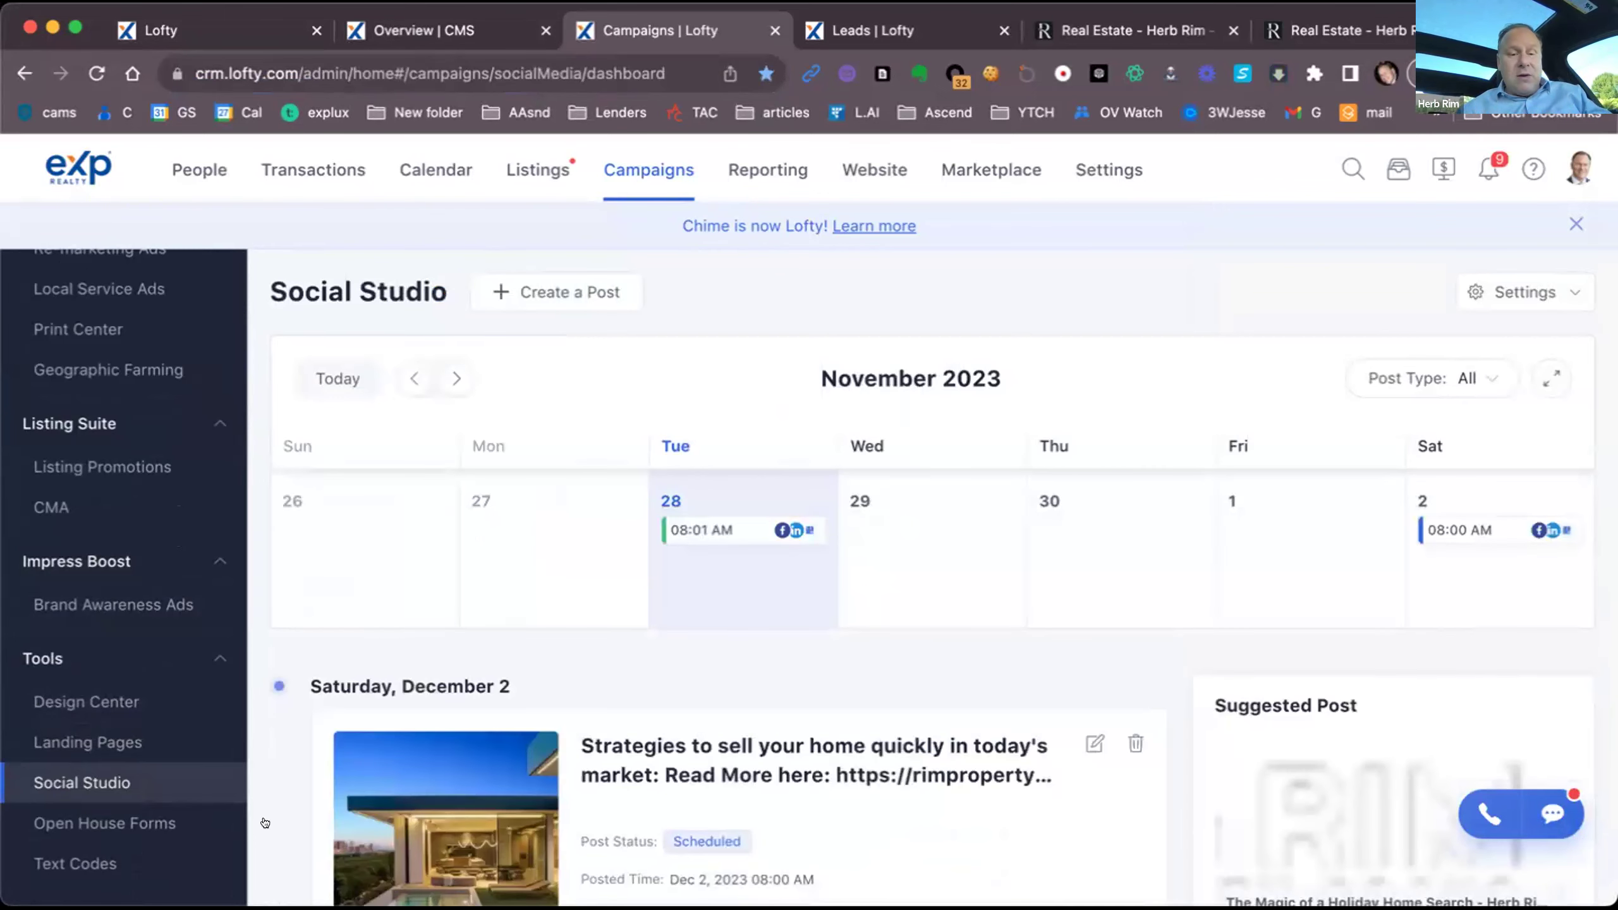
Step: Start a blog post for Friday, December 1, look over the available blog articles, and discard the post
{"action": "scroll", "coordinate": [402, 589], "scroll_direction": "down", "scroll_amount": 5}
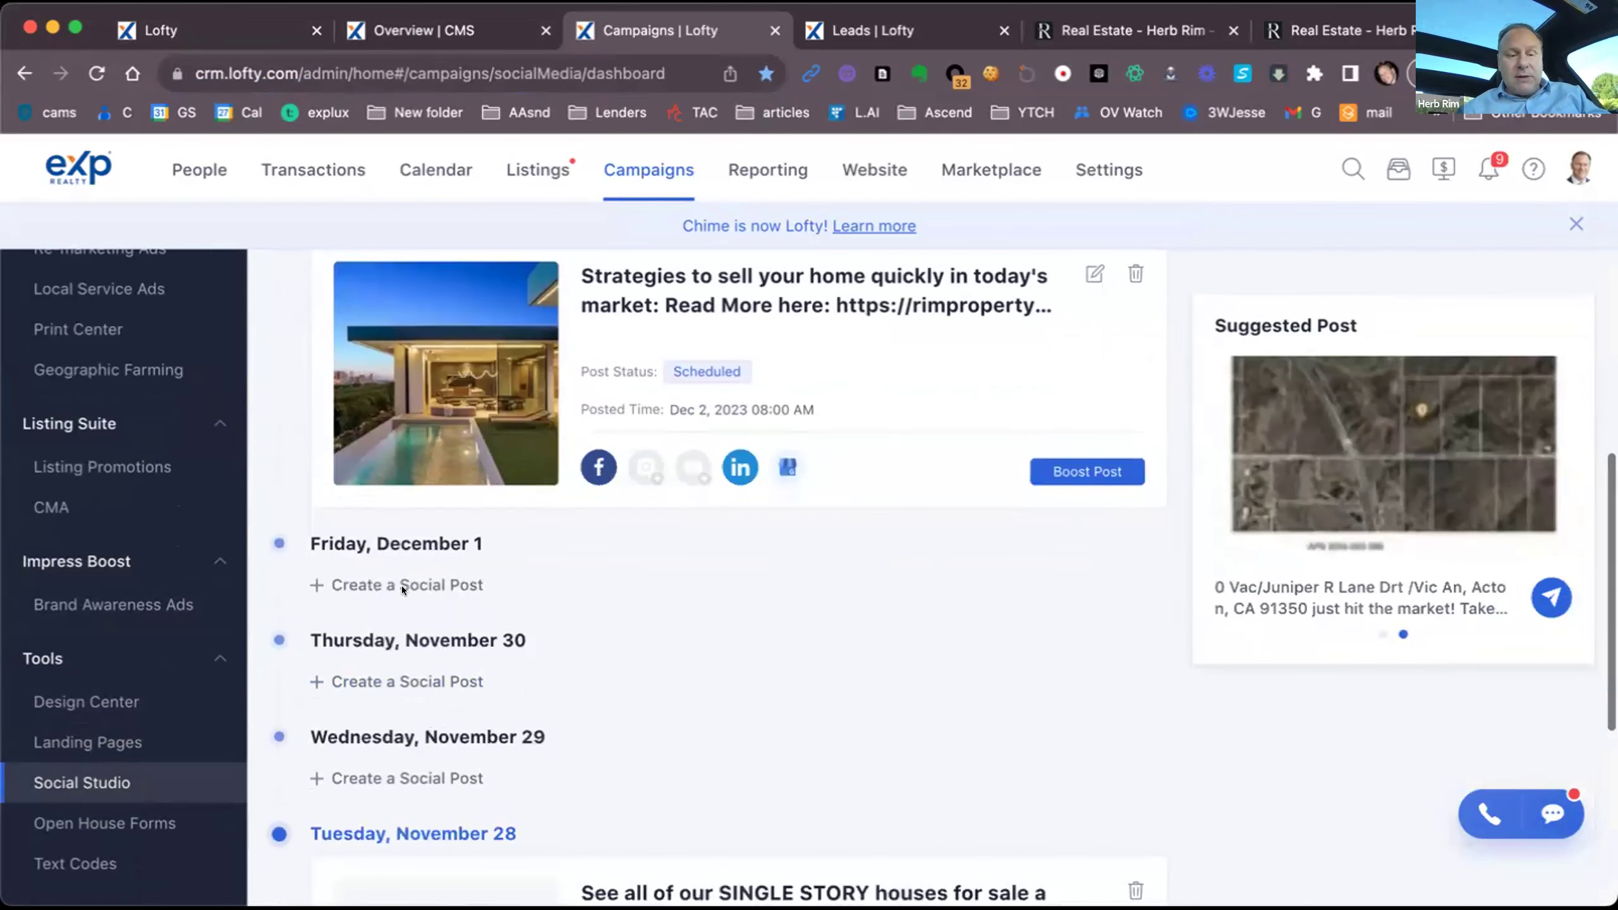
{"action": "left_click", "coordinate": [402, 586]}
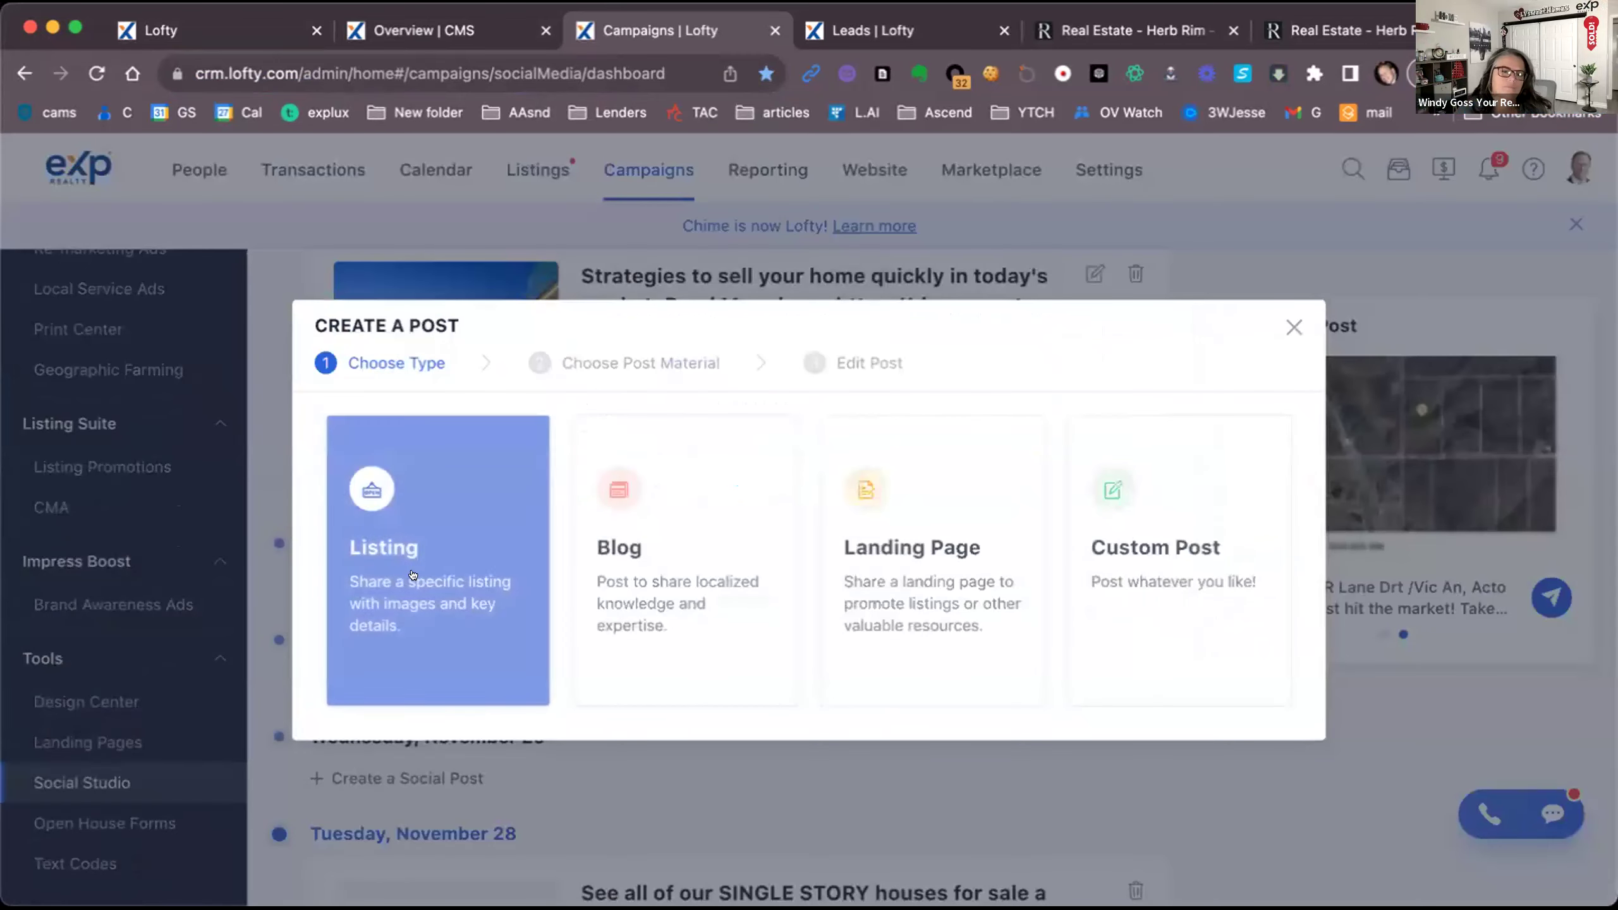
{"action": "left_click", "coordinate": [690, 586]}
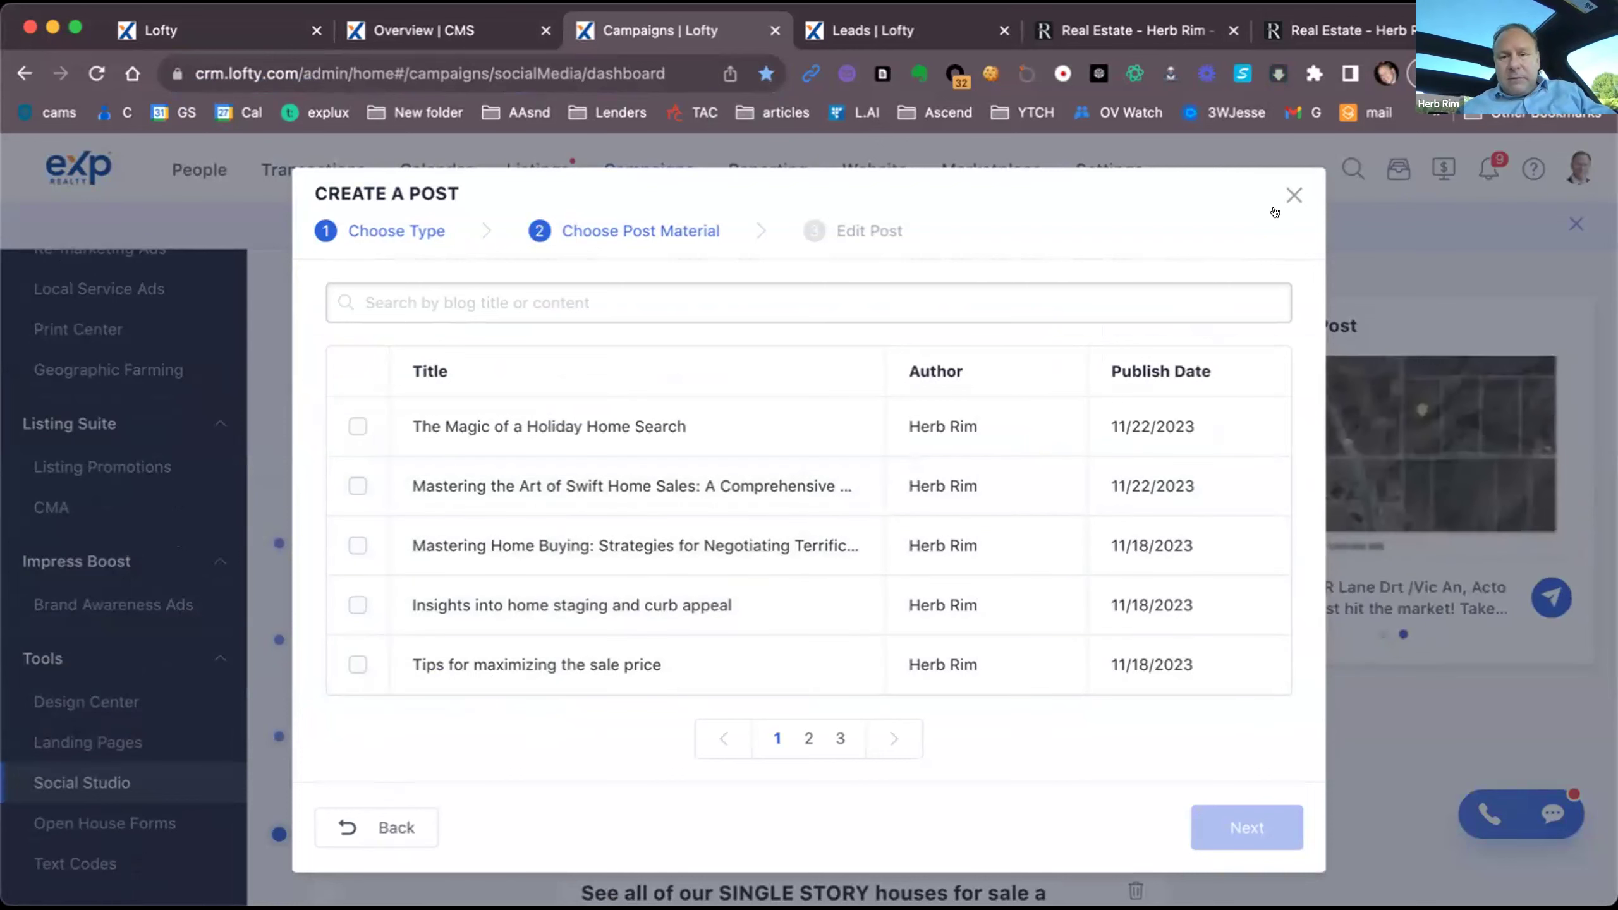
{"action": "left_click", "coordinate": [1294, 195]}
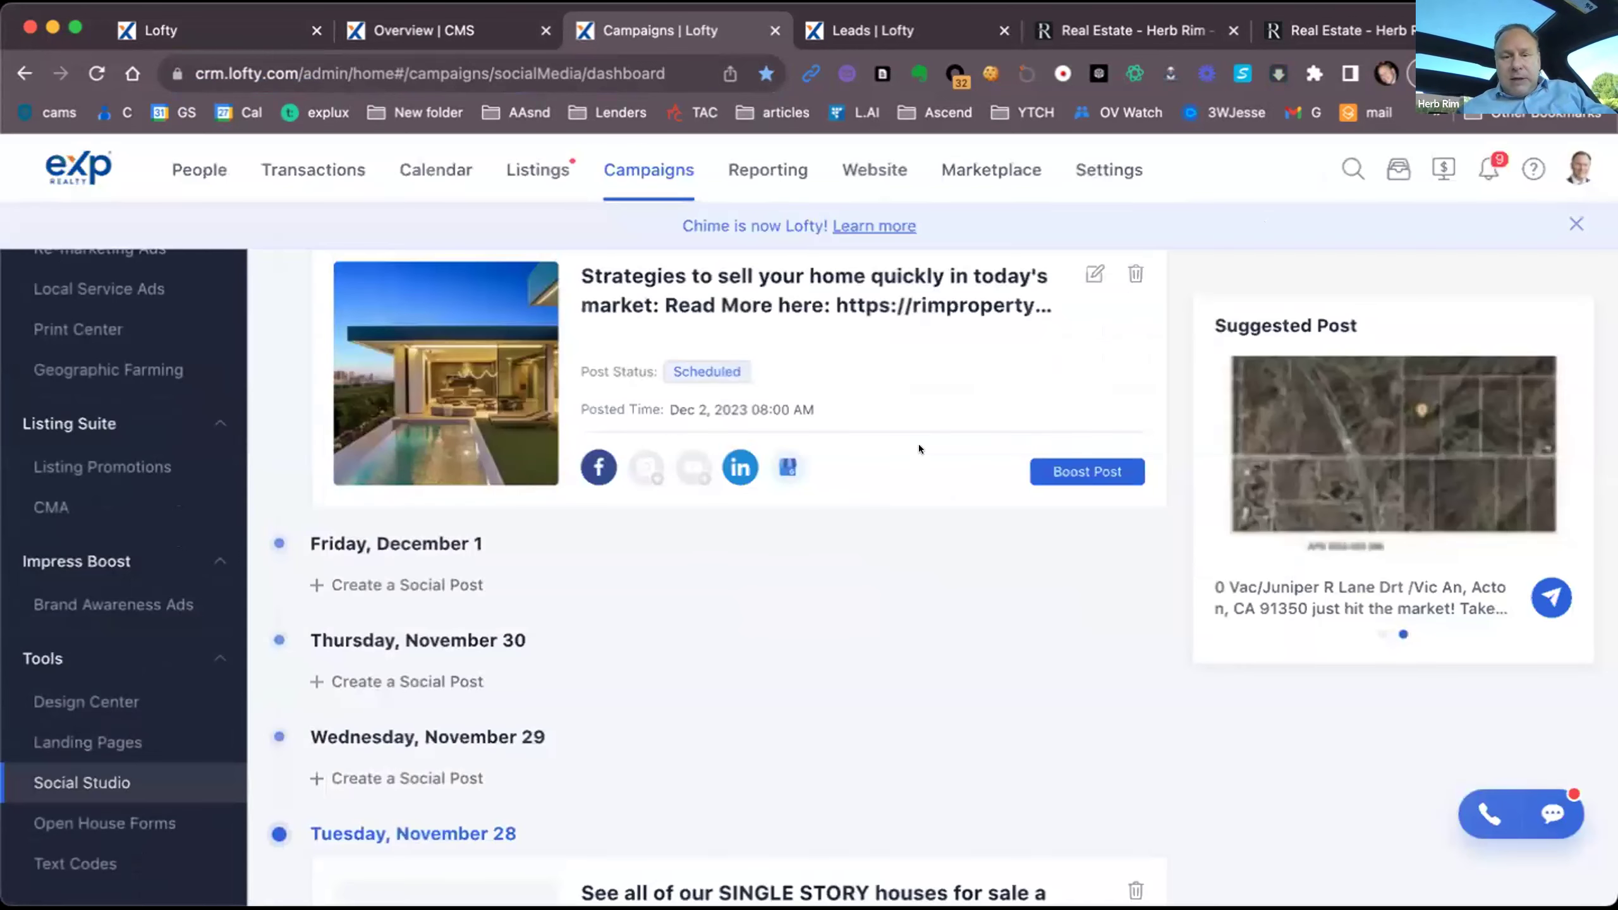
Step: Create a landing page post for Friday, December 1 from the Beach Properties page
{"action": "left_click", "coordinate": [382, 584]}
{"action": "left_click", "coordinate": [929, 559]}
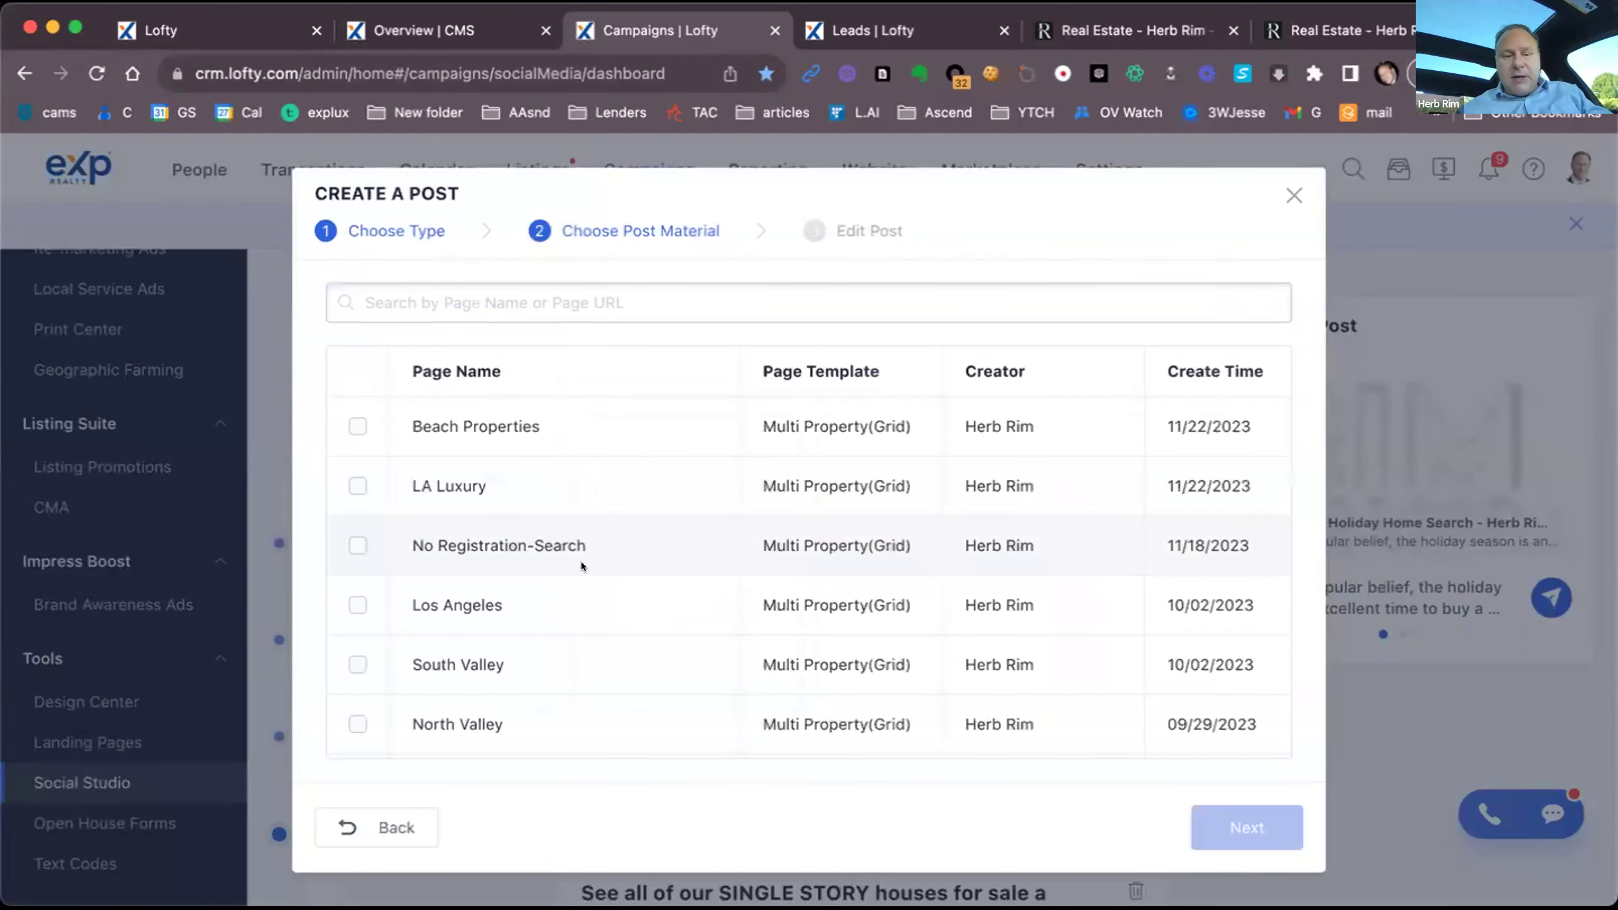
{"action": "left_click", "coordinate": [353, 428]}
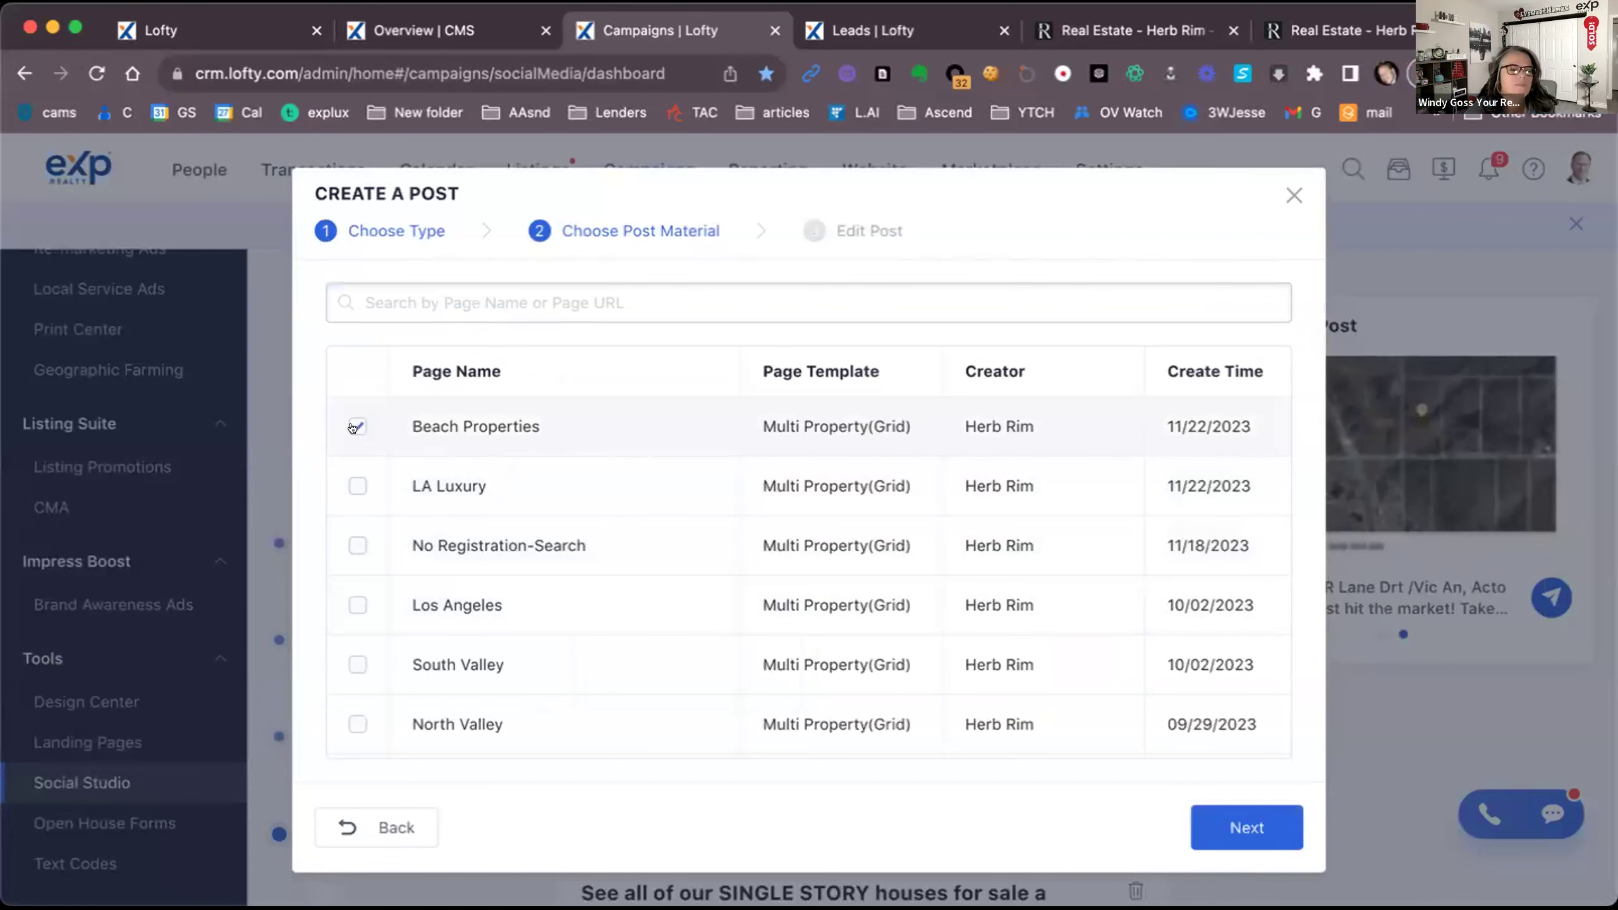
{"action": "left_click", "coordinate": [1260, 823]}
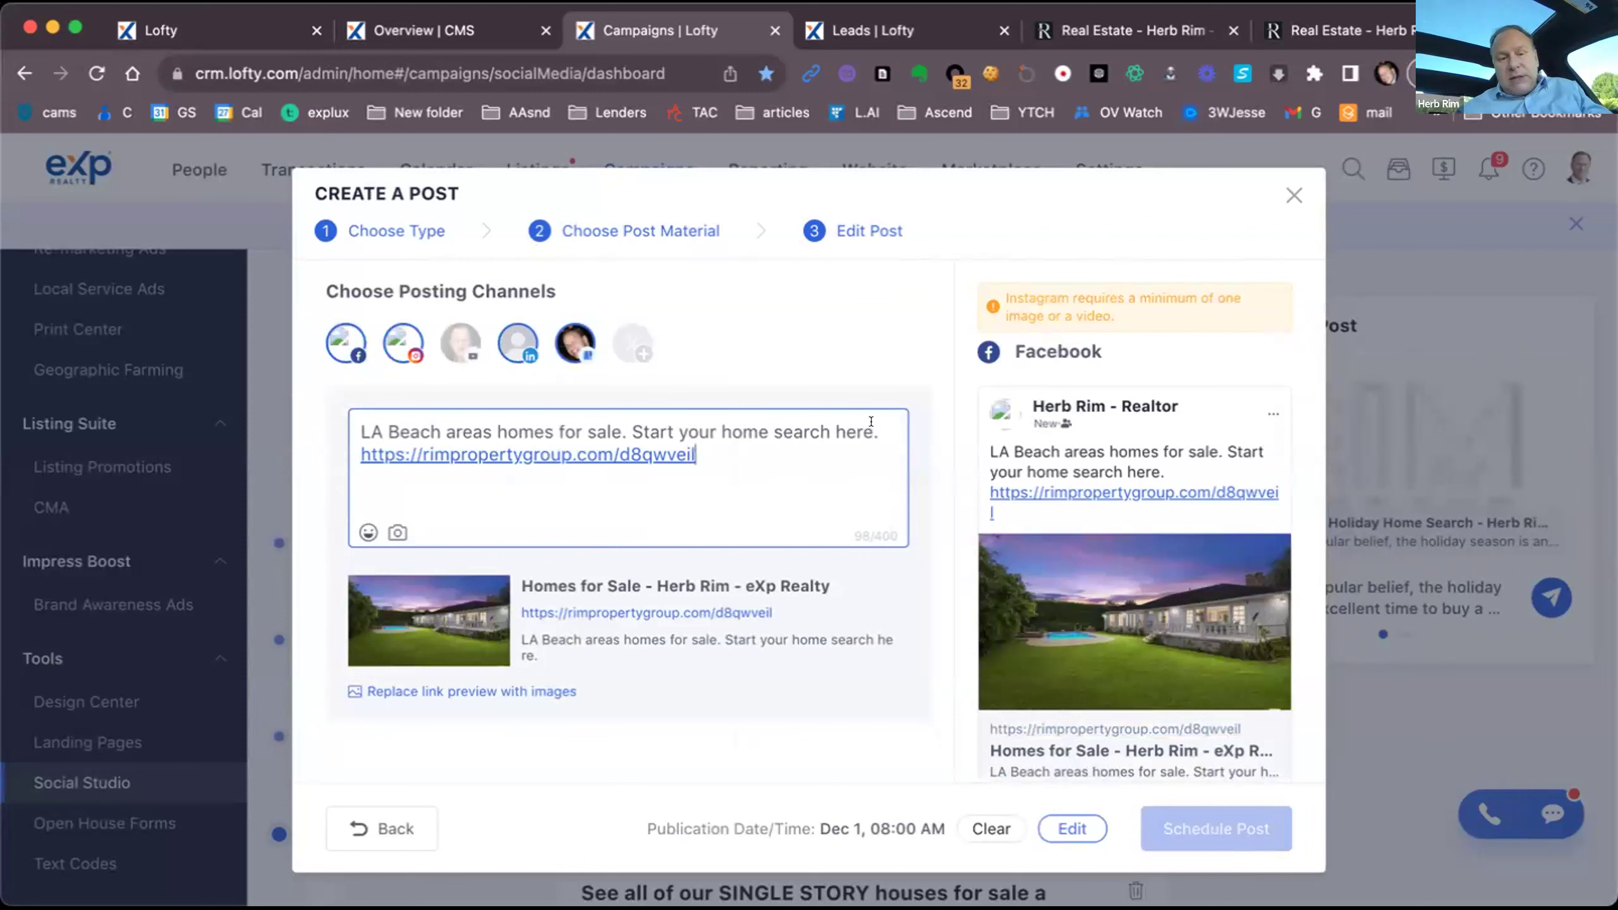
Step: Remove Instagram from the posting channels, replace the link preview with images, and discard the draft post
{"action": "left_click", "coordinate": [394, 345]}
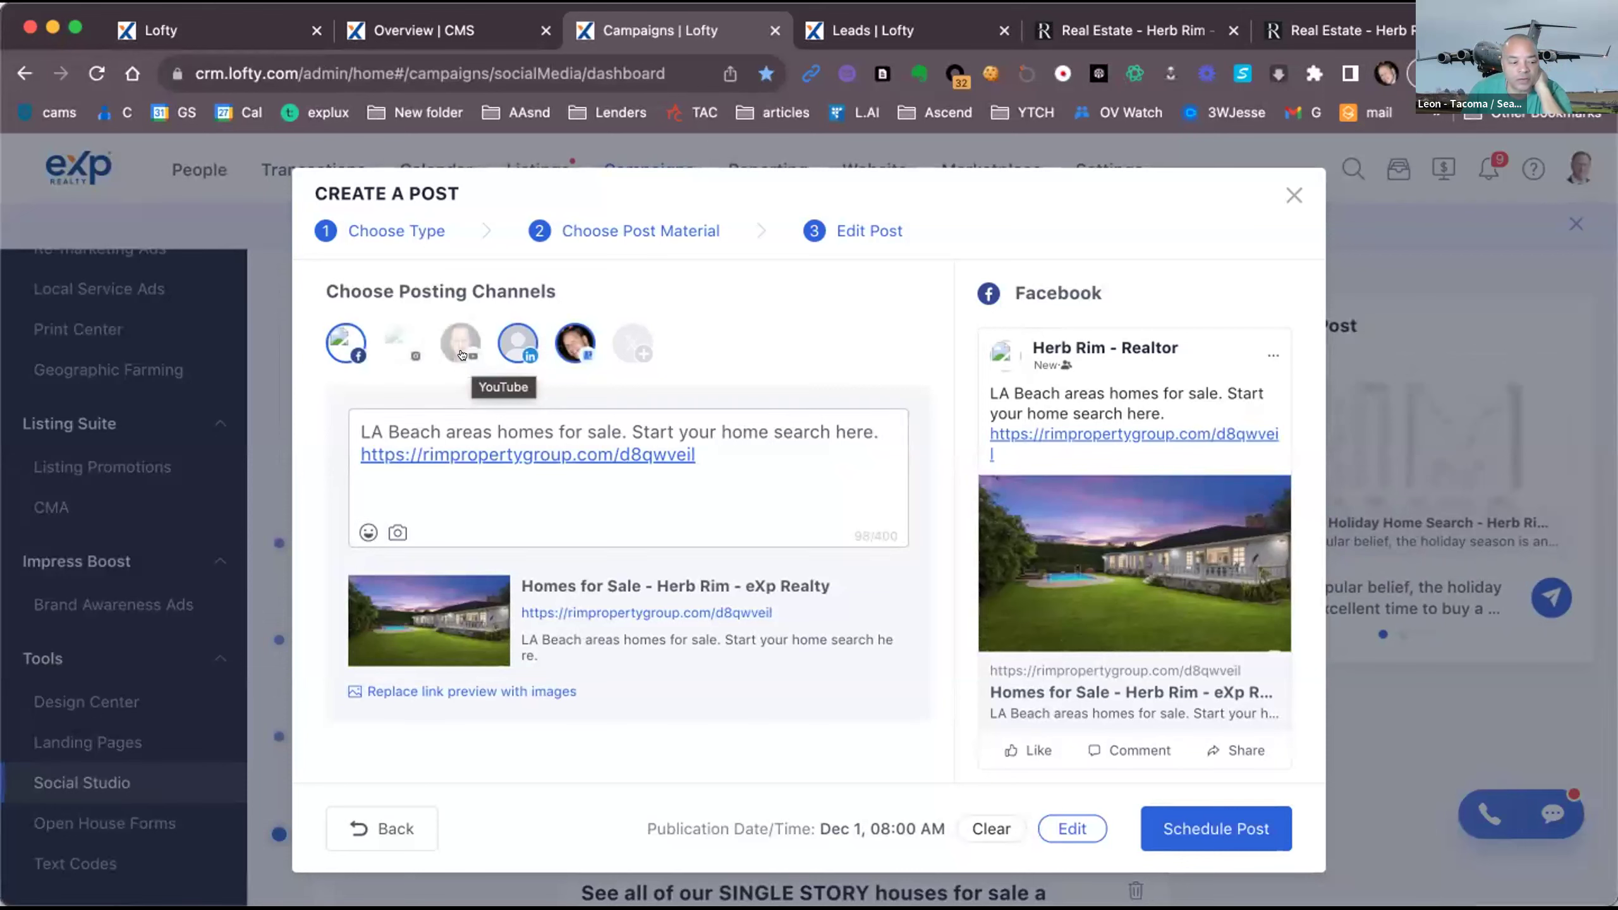
{"action": "left_click", "coordinate": [483, 686]}
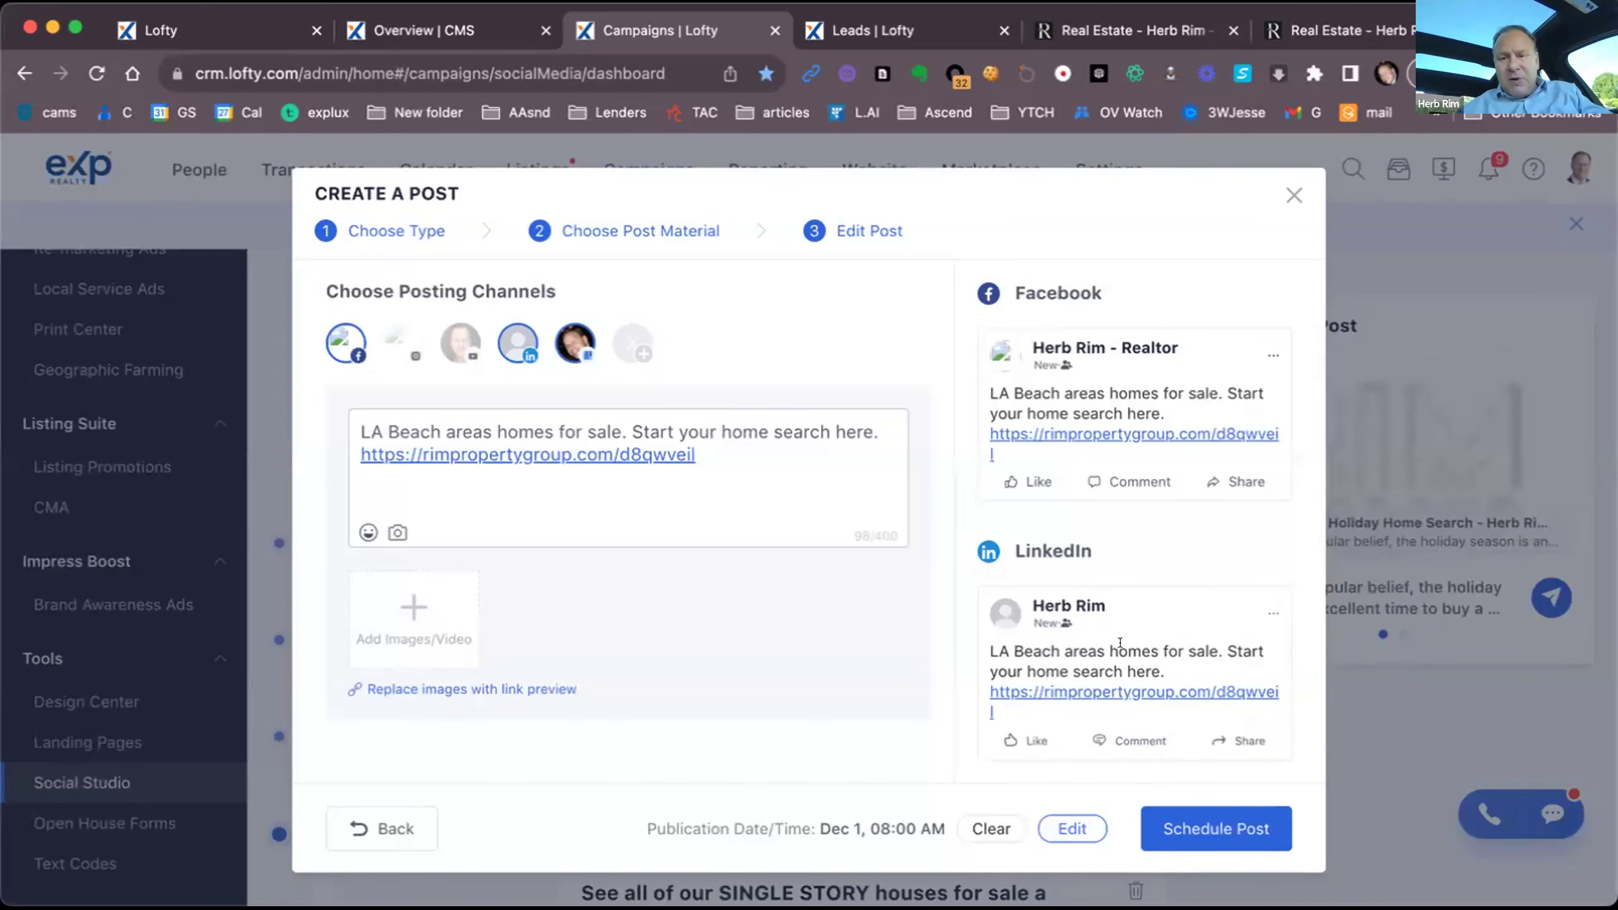
{"action": "left_click", "coordinate": [1287, 194]}
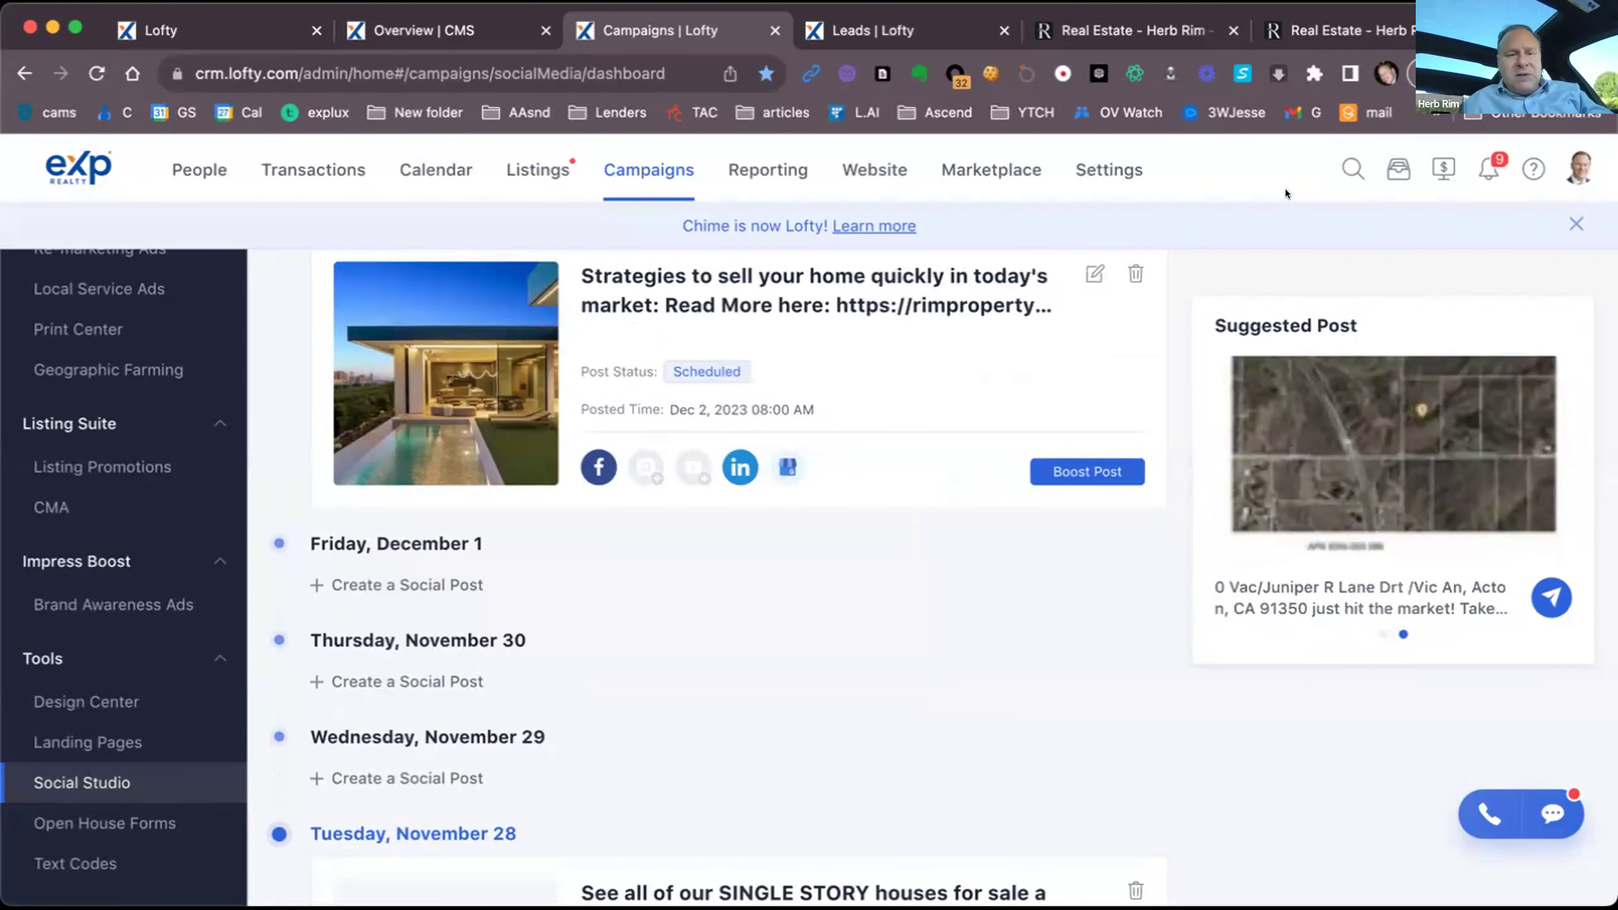
Step: Extend the lead selection in the People list to all leads on pages 2 and 3
{"action": "left_click", "coordinate": [924, 30]}
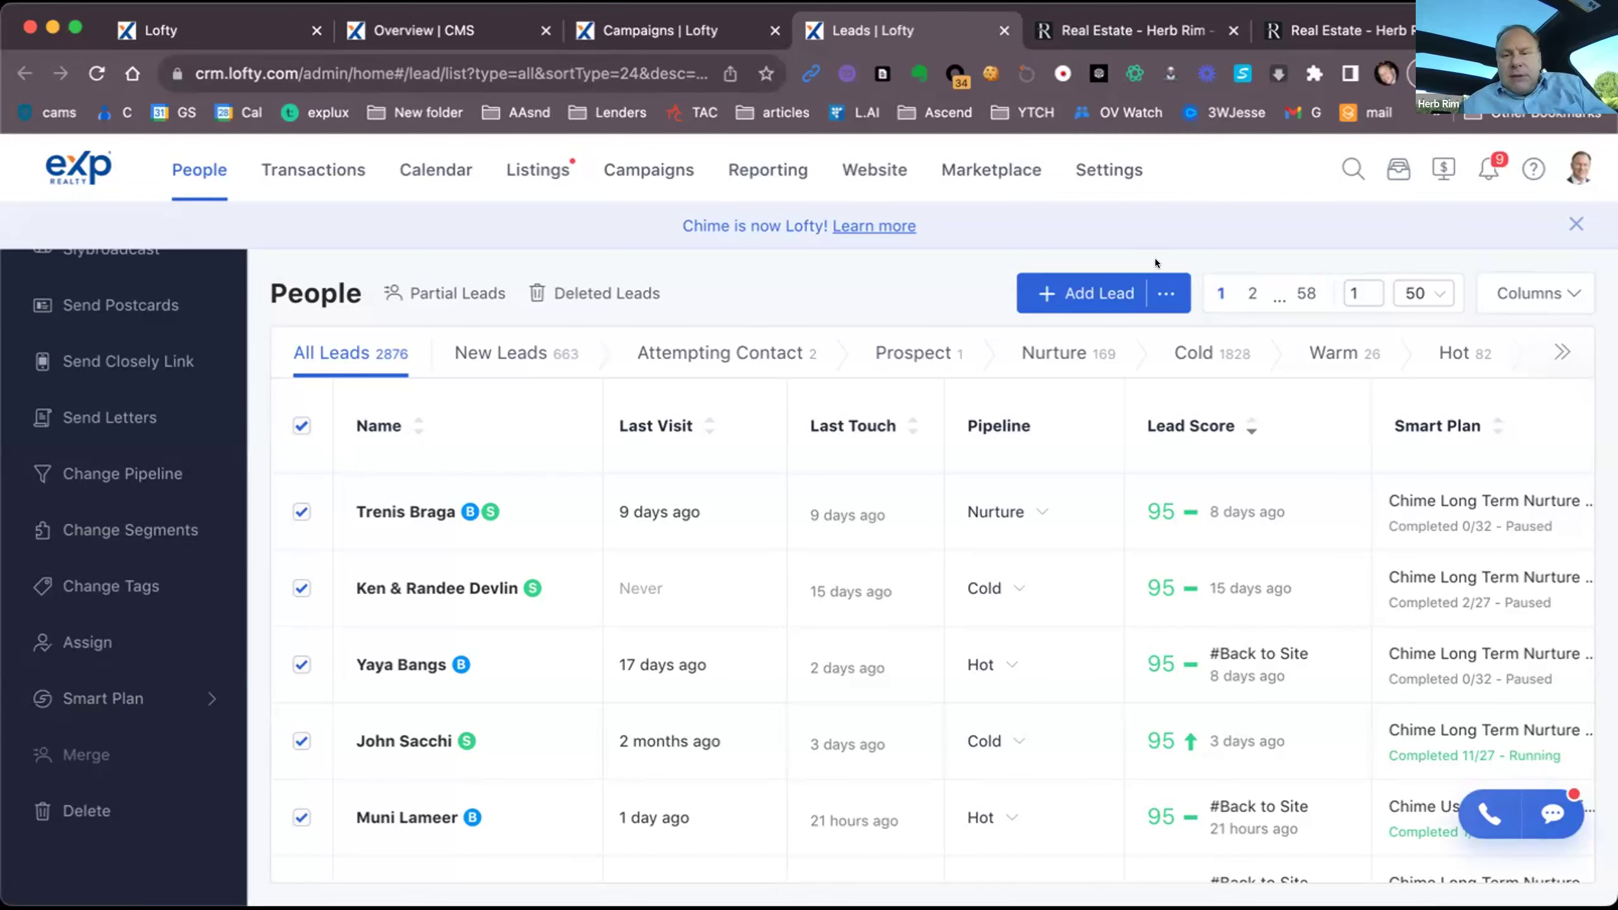
{"action": "left_click", "coordinate": [1250, 290]}
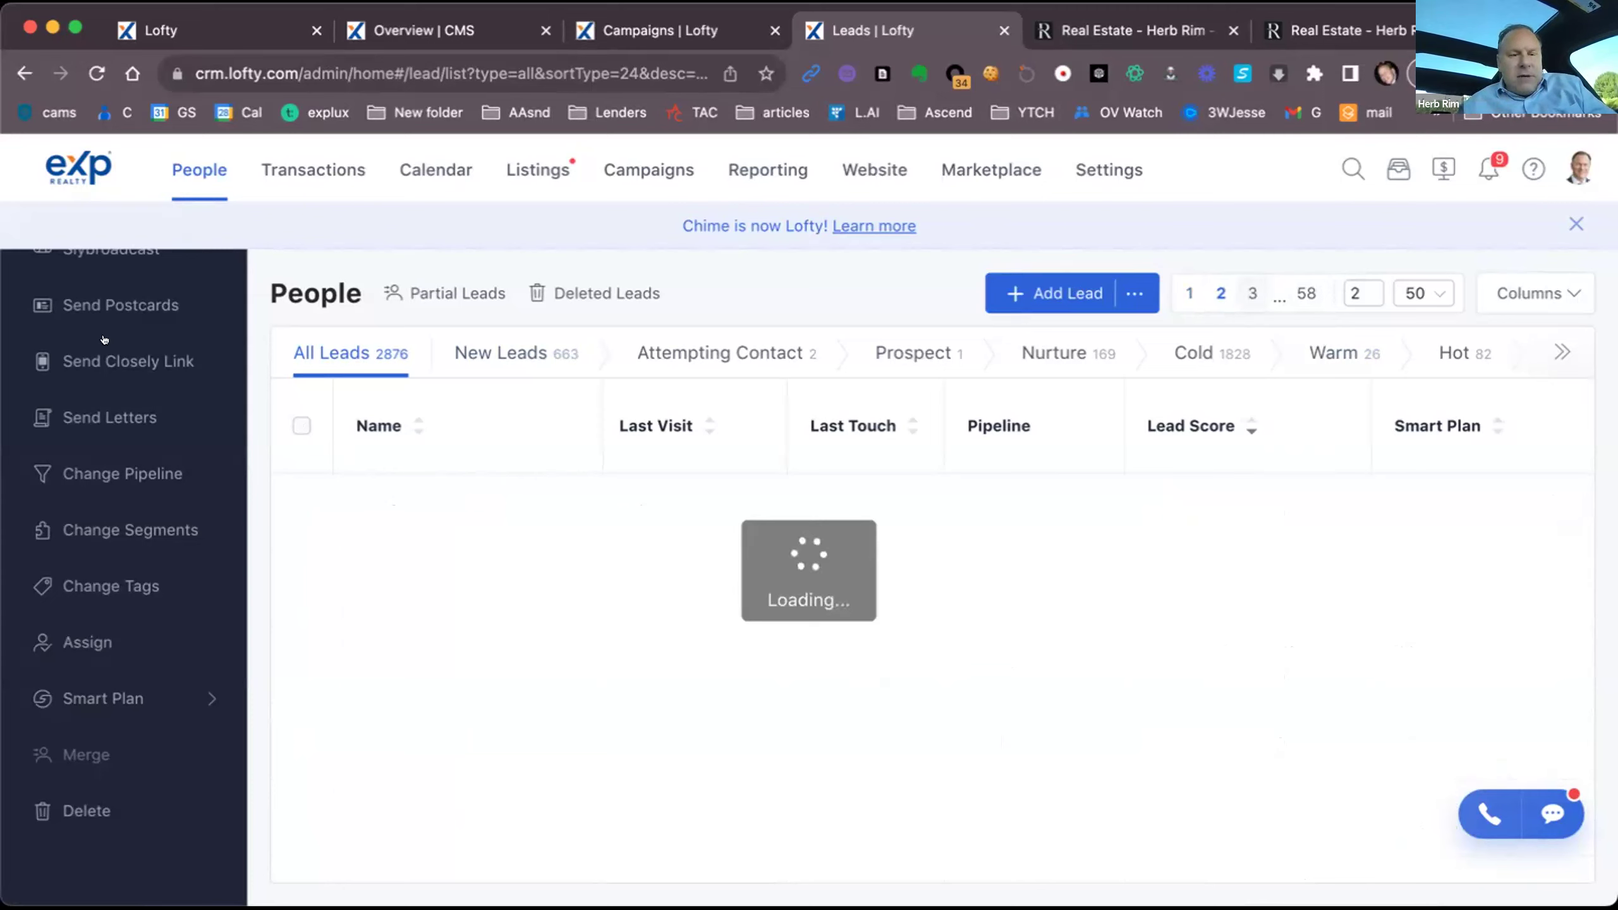
{"action": "scroll", "coordinate": [89, 346], "scroll_direction": "up", "scroll_amount": 3}
{"action": "scroll", "coordinate": [89, 345], "scroll_direction": "up", "scroll_amount": 1}
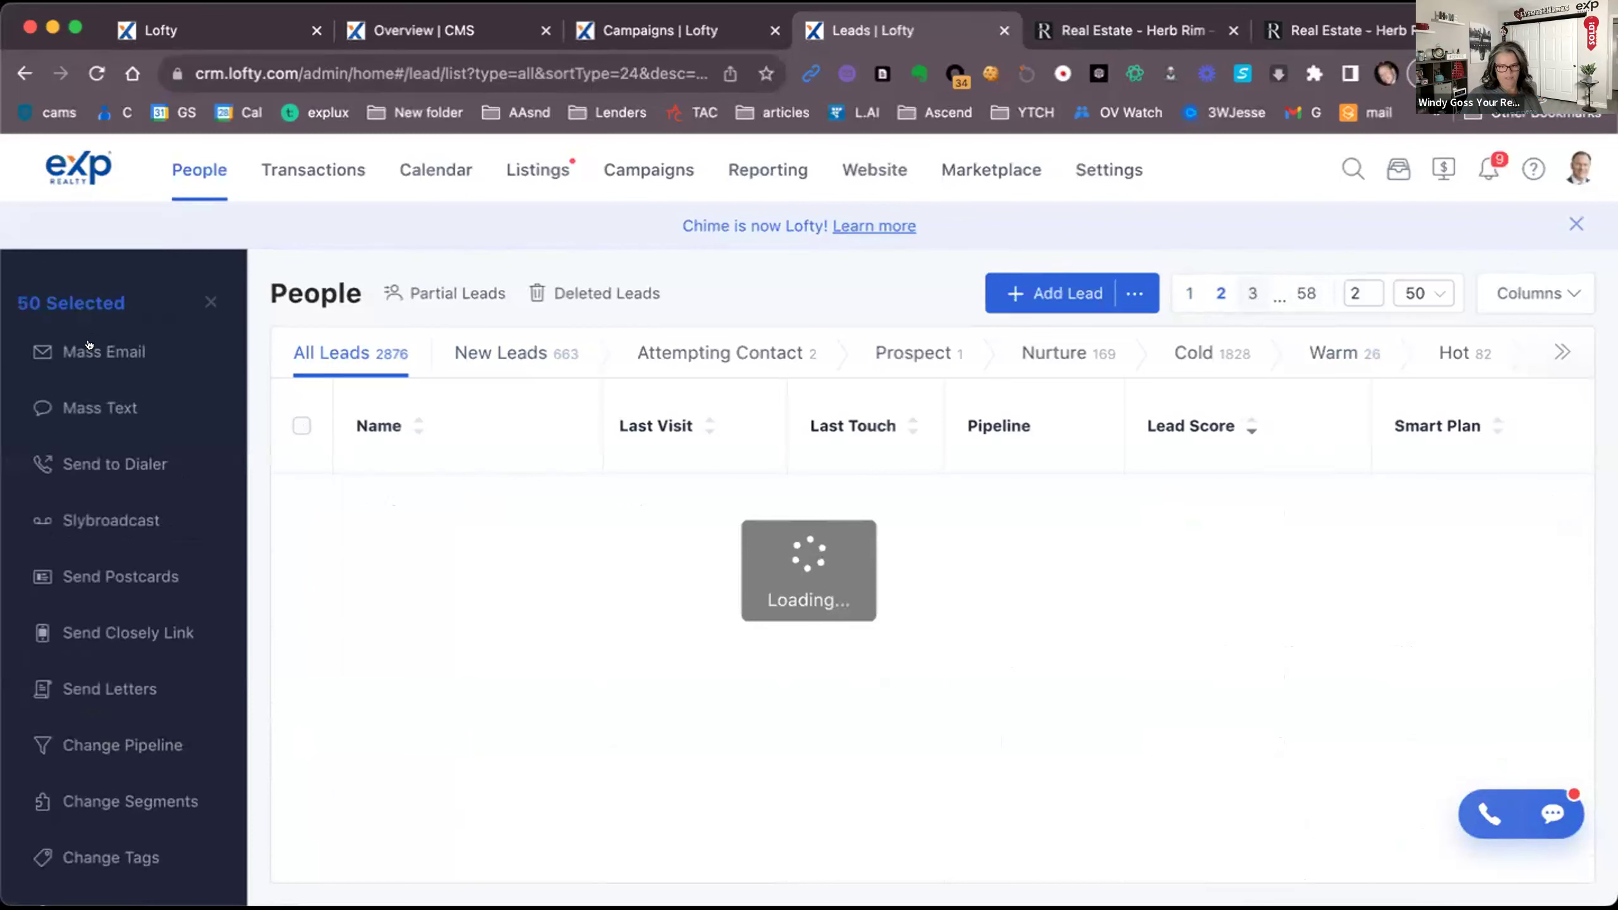
{"action": "left_click", "coordinate": [301, 426]}
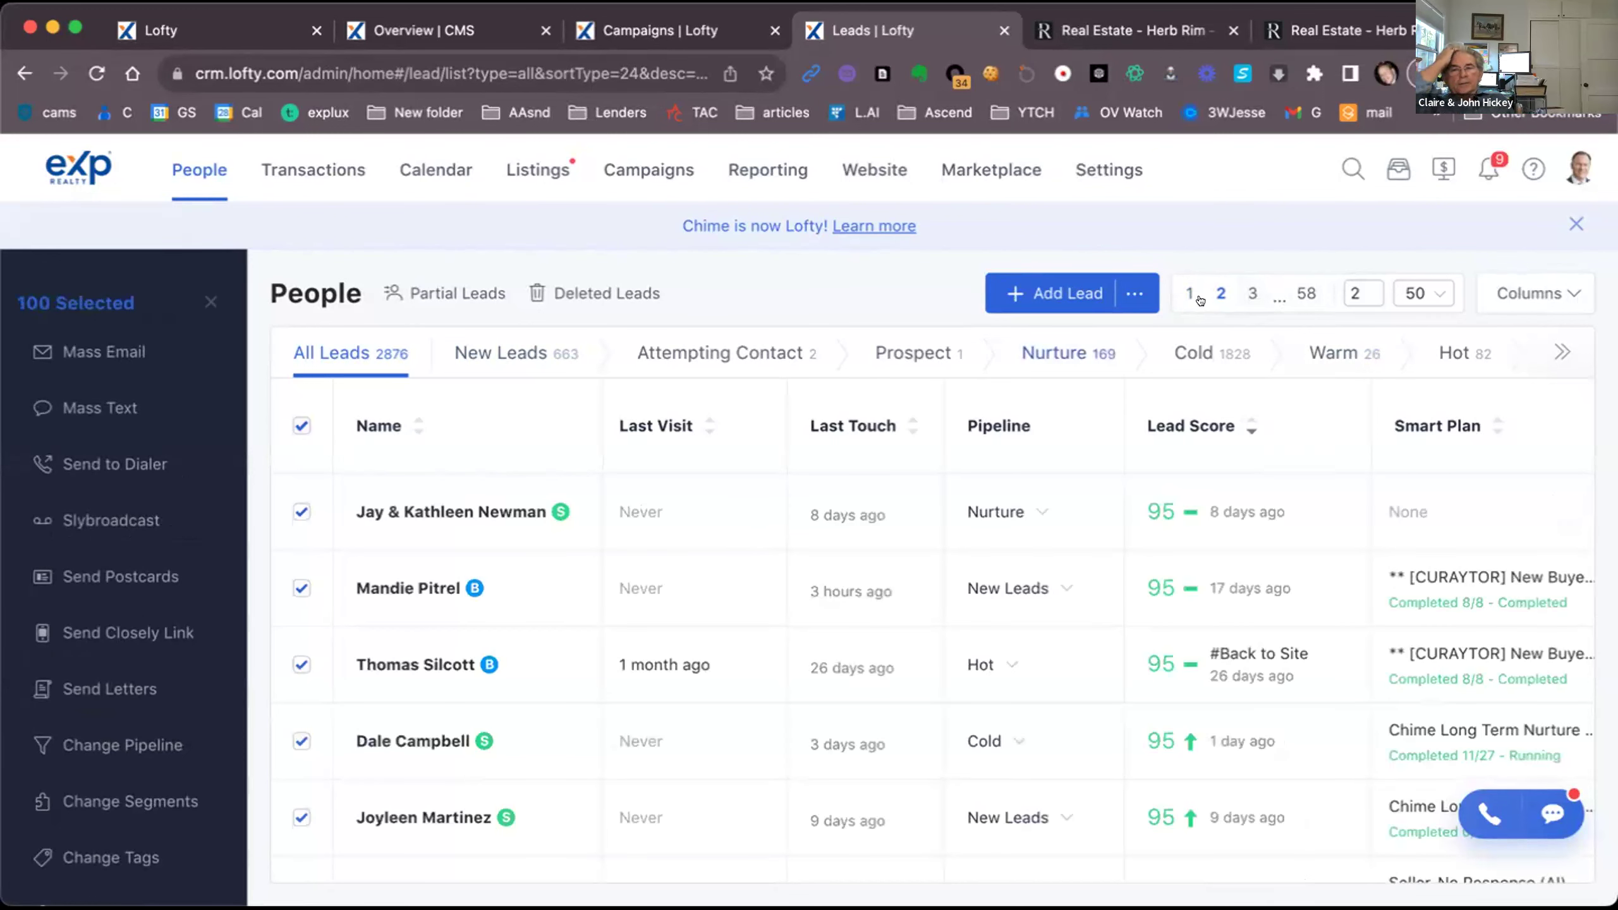
{"action": "left_click", "coordinate": [1248, 292]}
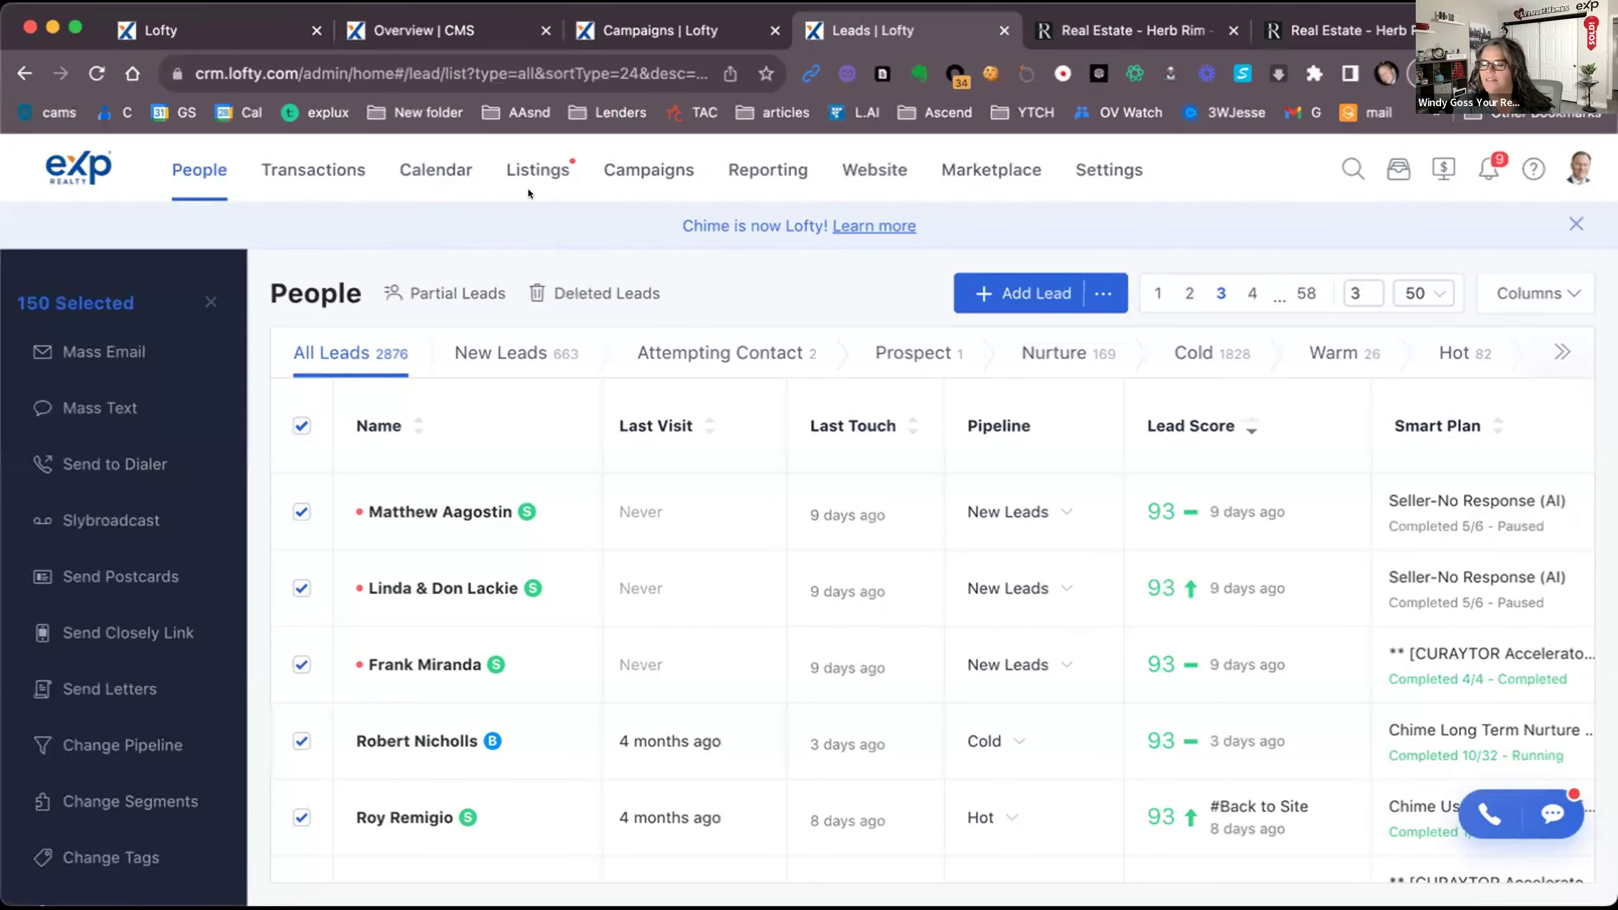
Step: Open the Smart Plans list in Campaigns to review the existing plans and their auto-apply status
{"action": "left_click", "coordinate": [639, 173]}
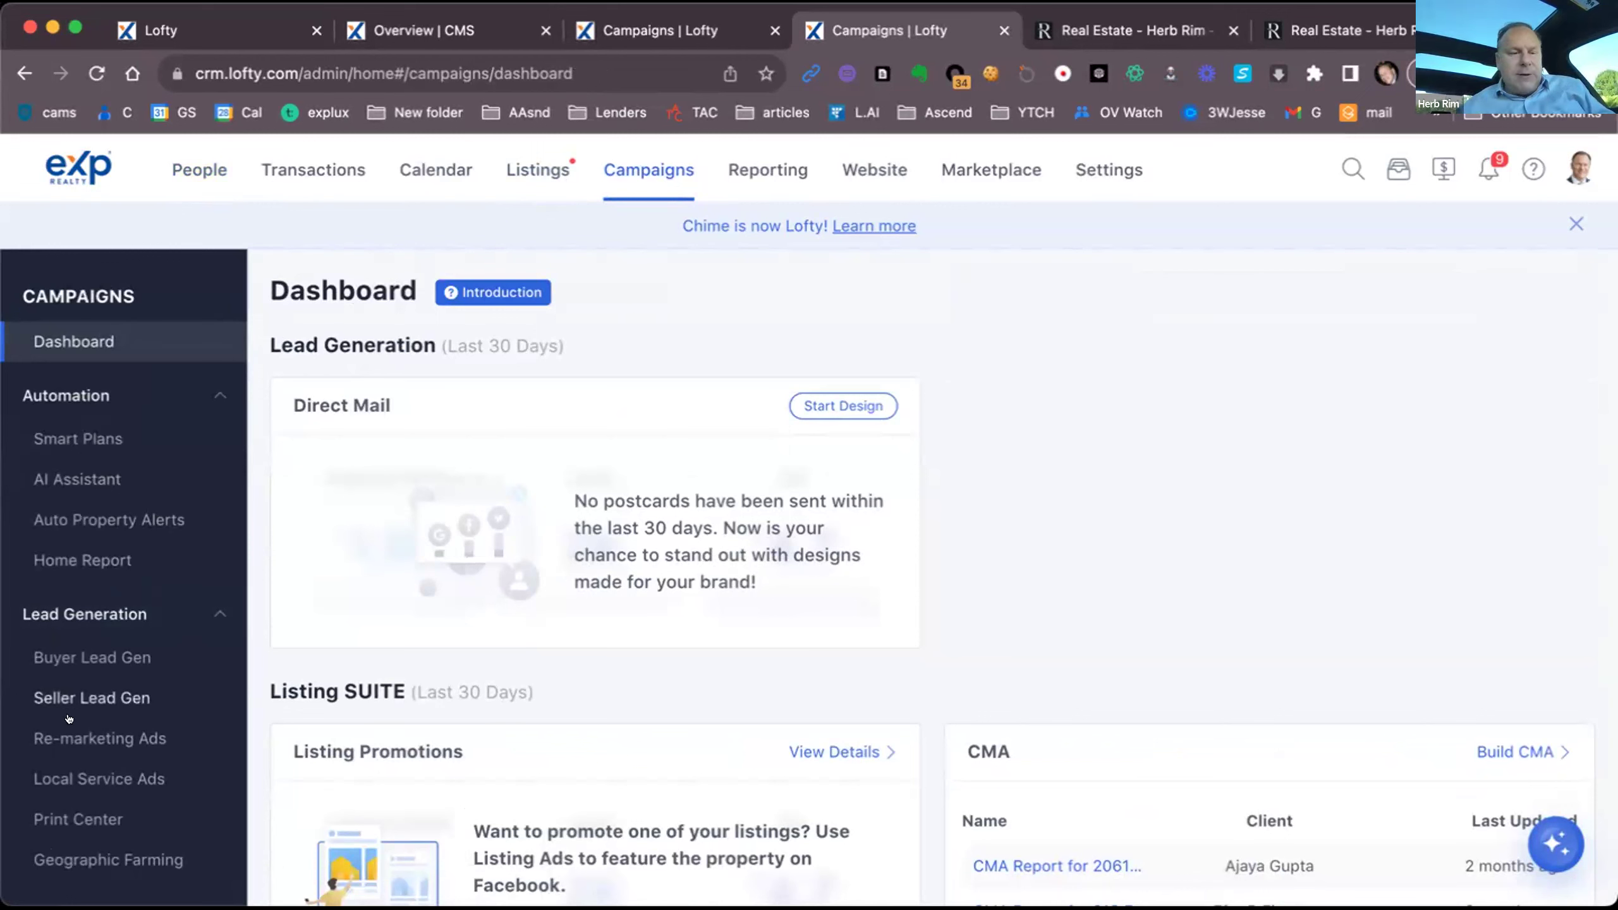
{"action": "left_click", "coordinate": [86, 431]}
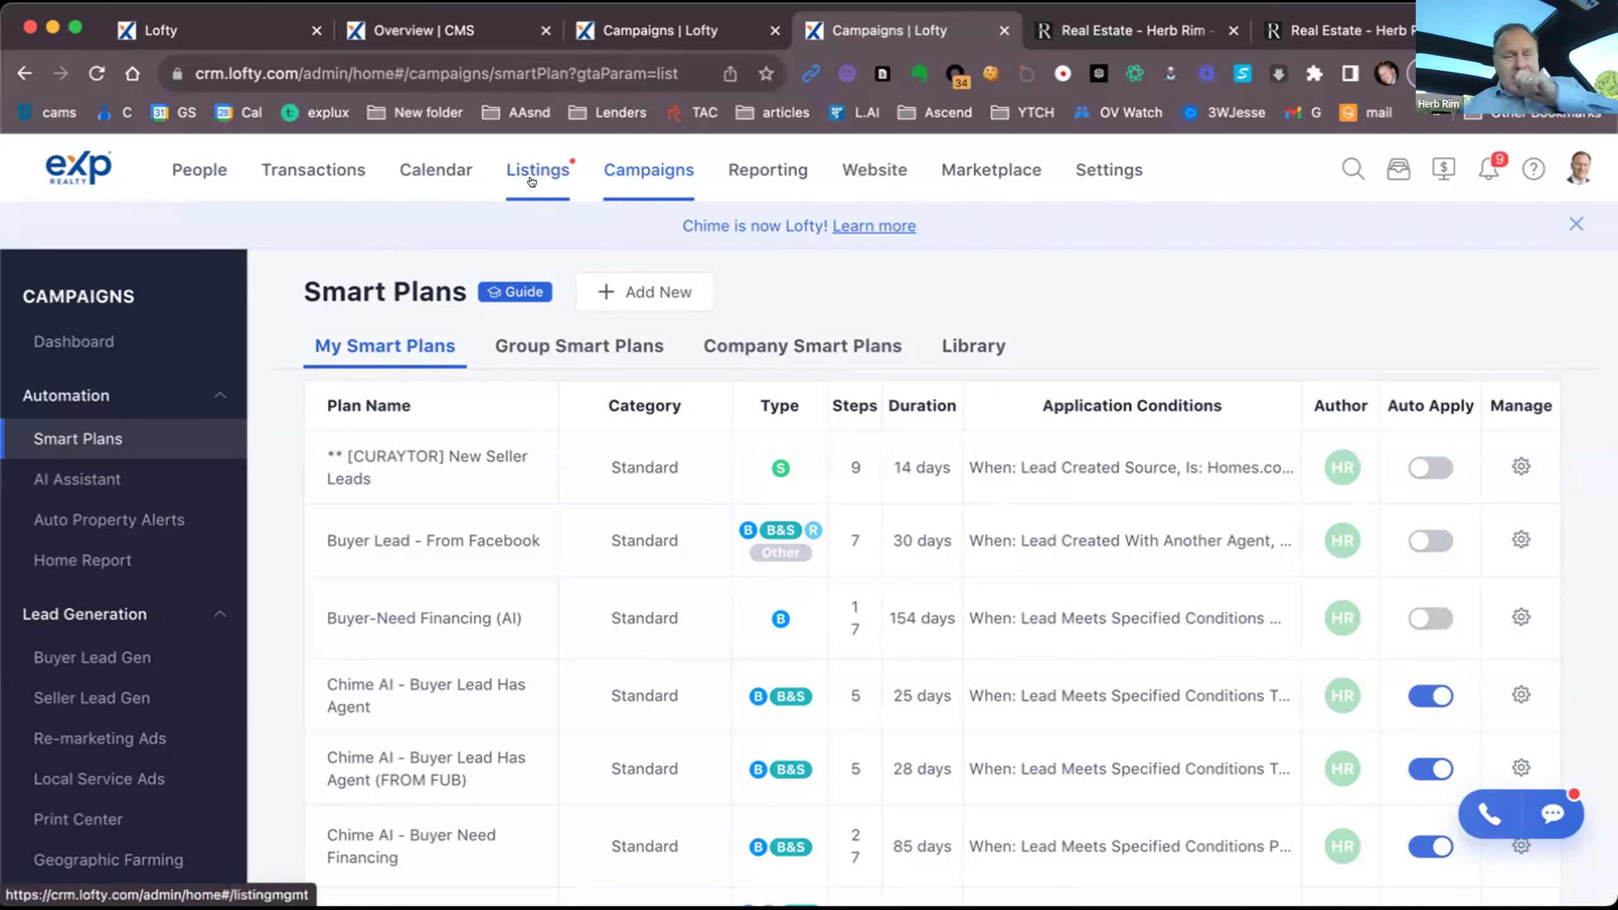
Step: Examine the AI Assistant settings, including live chat, text message qualification hours, lead conditions and the buyers' conversation options
{"action": "left_click", "coordinate": [83, 480]}
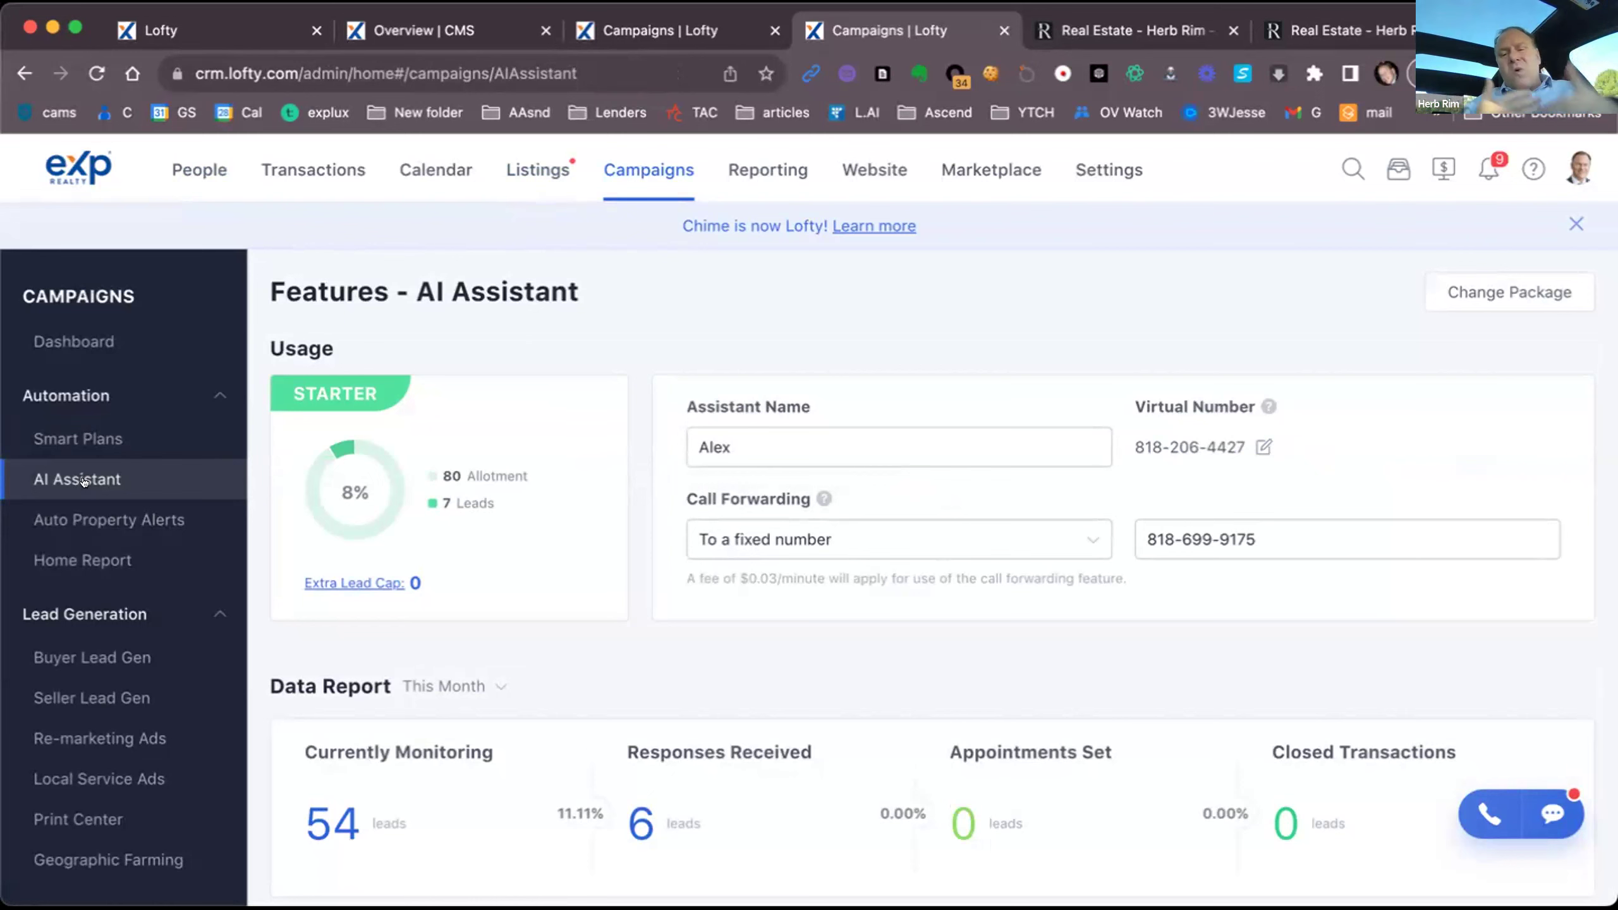
{"action": "scroll", "coordinate": [84, 482], "scroll_direction": "down", "scroll_amount": 5}
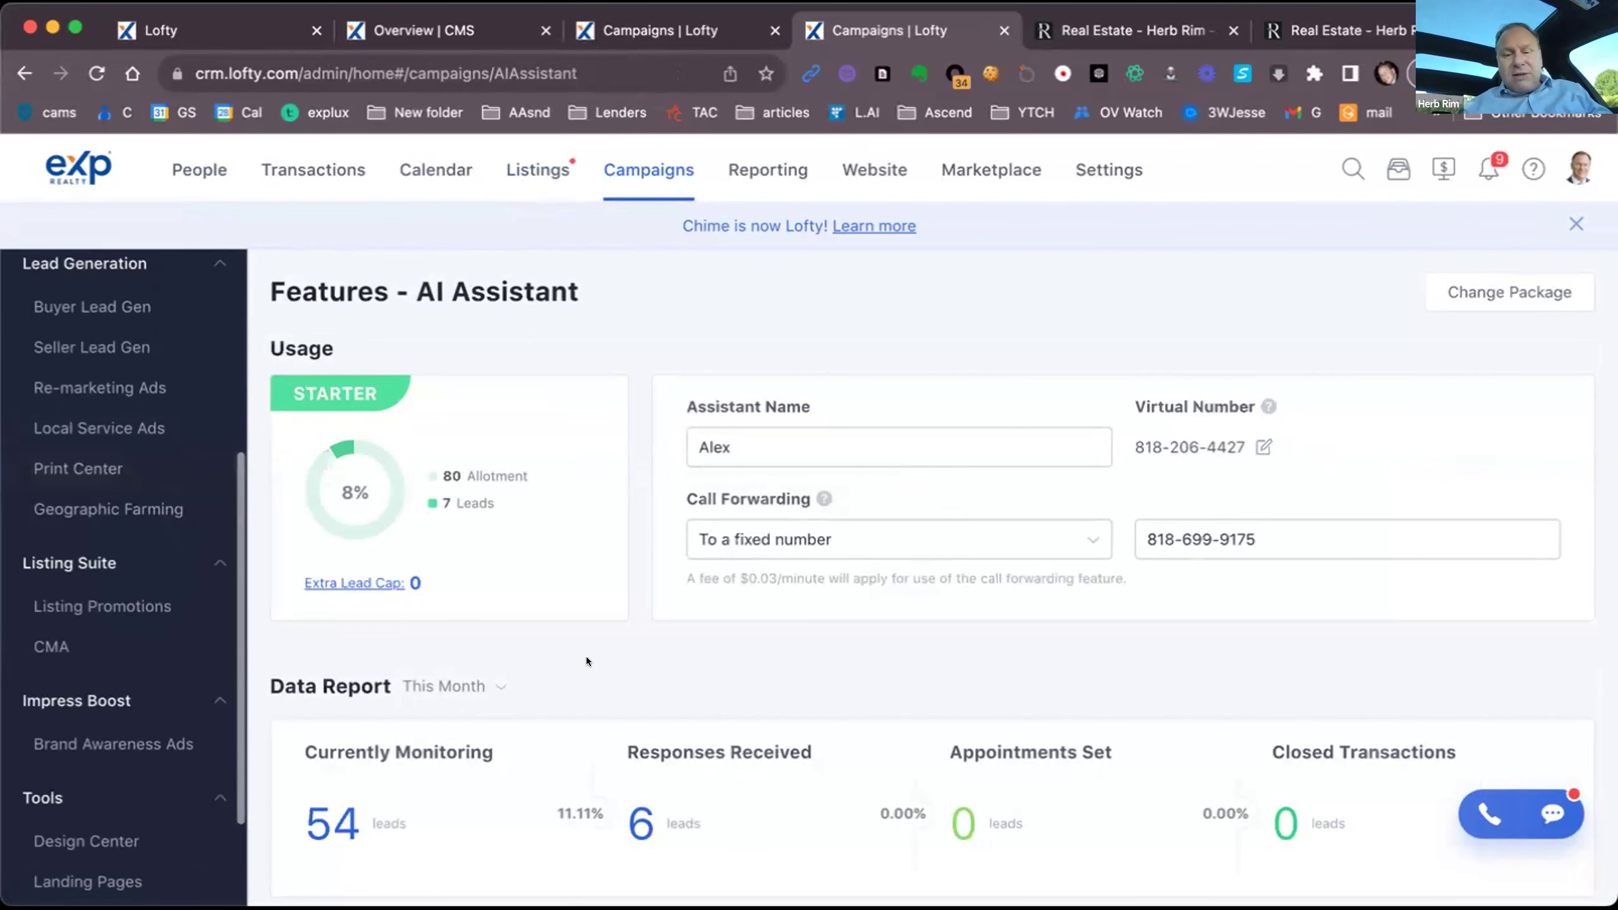
{"action": "scroll", "coordinate": [587, 657], "scroll_direction": "down", "scroll_amount": 6}
{"action": "scroll", "coordinate": [587, 660], "scroll_direction": "down", "scroll_amount": 5}
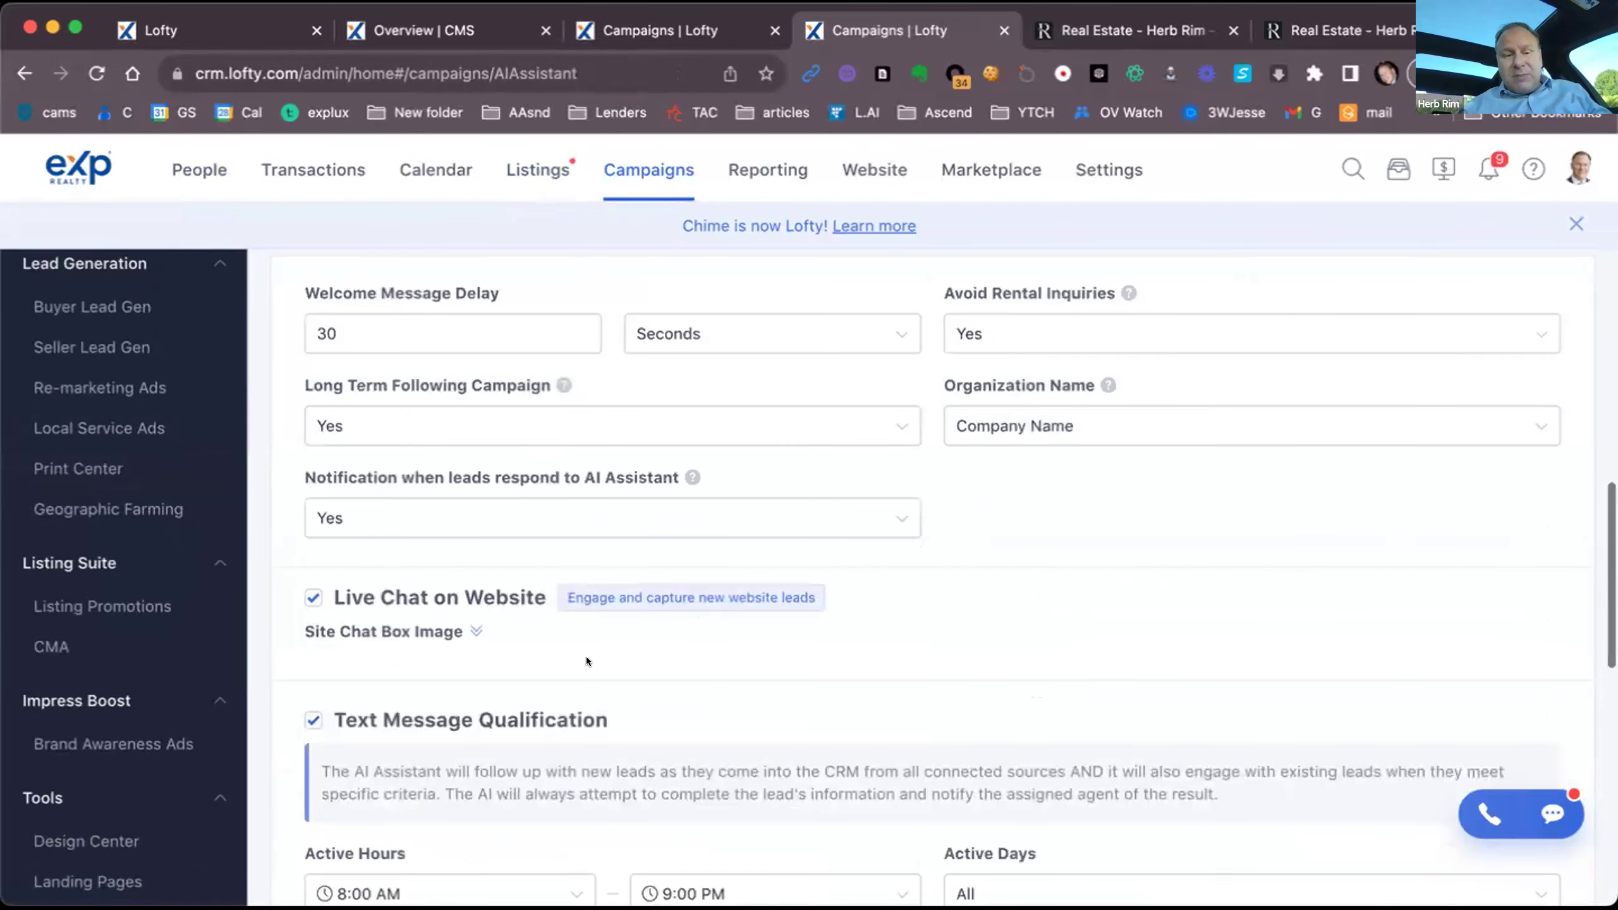
{"action": "scroll", "coordinate": [587, 661], "scroll_direction": "down", "scroll_amount": 9}
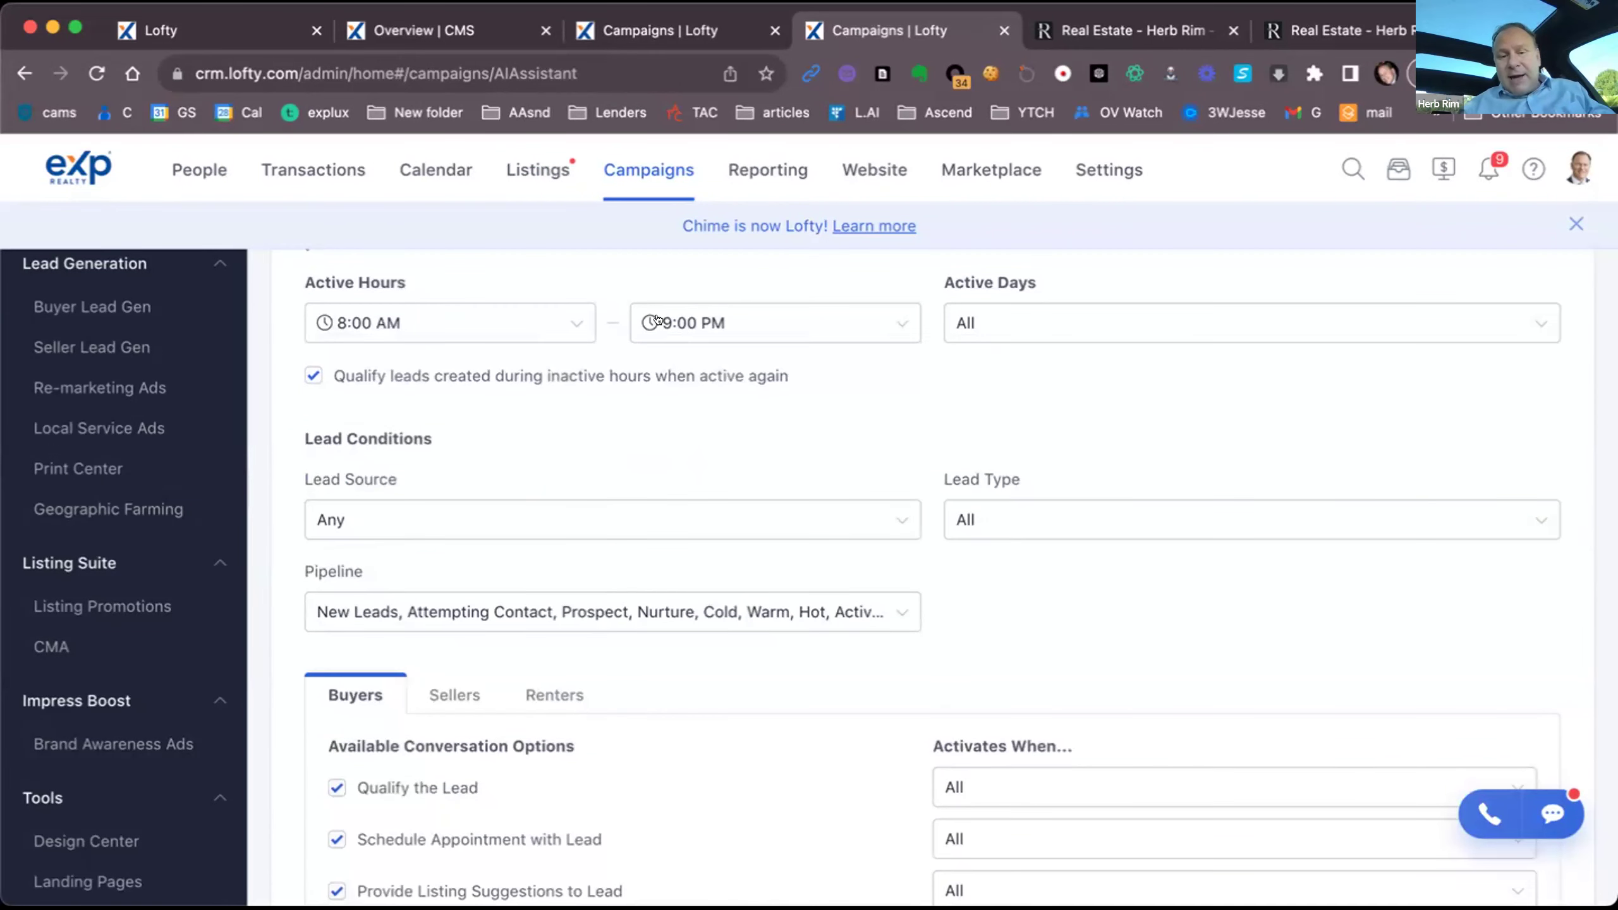
{"action": "scroll", "coordinate": [676, 770], "scroll_direction": "down", "scroll_amount": 2}
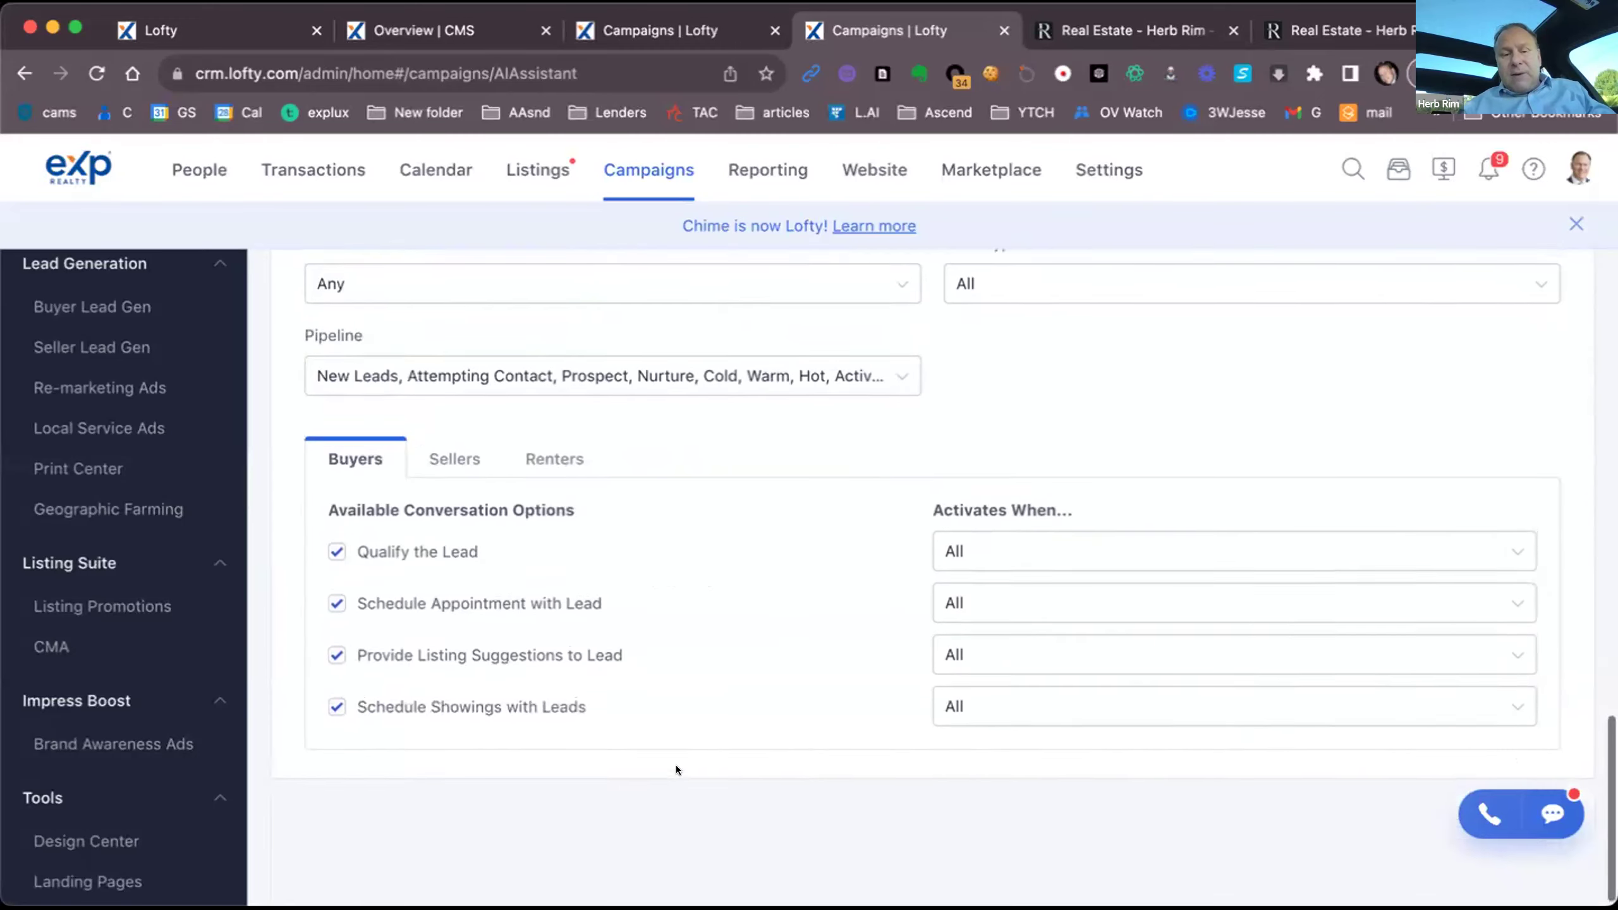